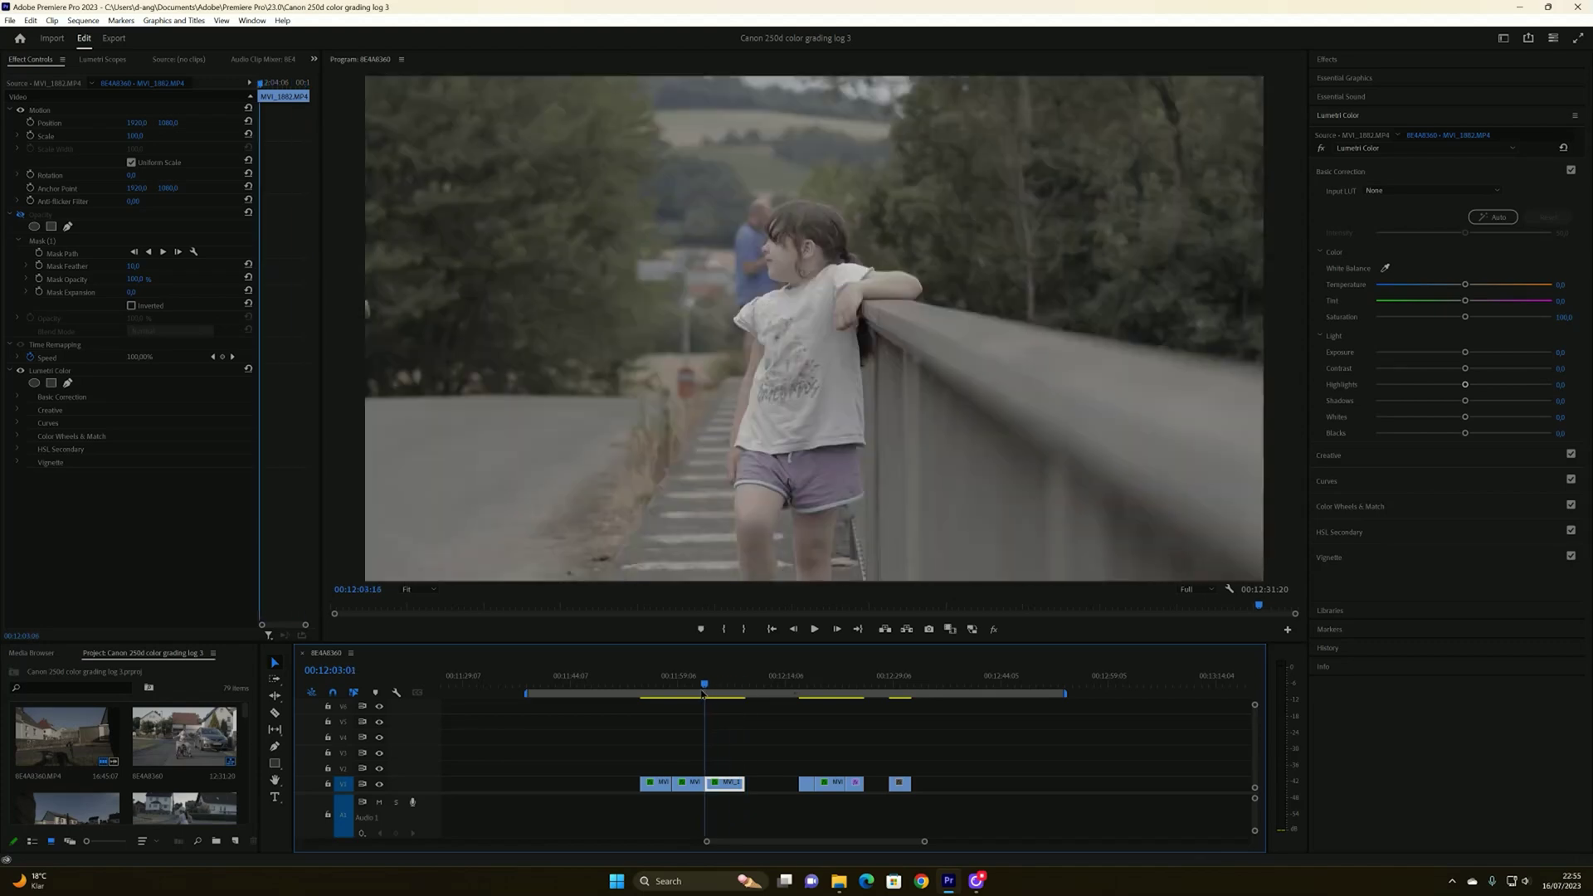
Review the ungraded bridge clips and check the sequence settings, accepting them as they are
drag(806, 691, 899, 688)
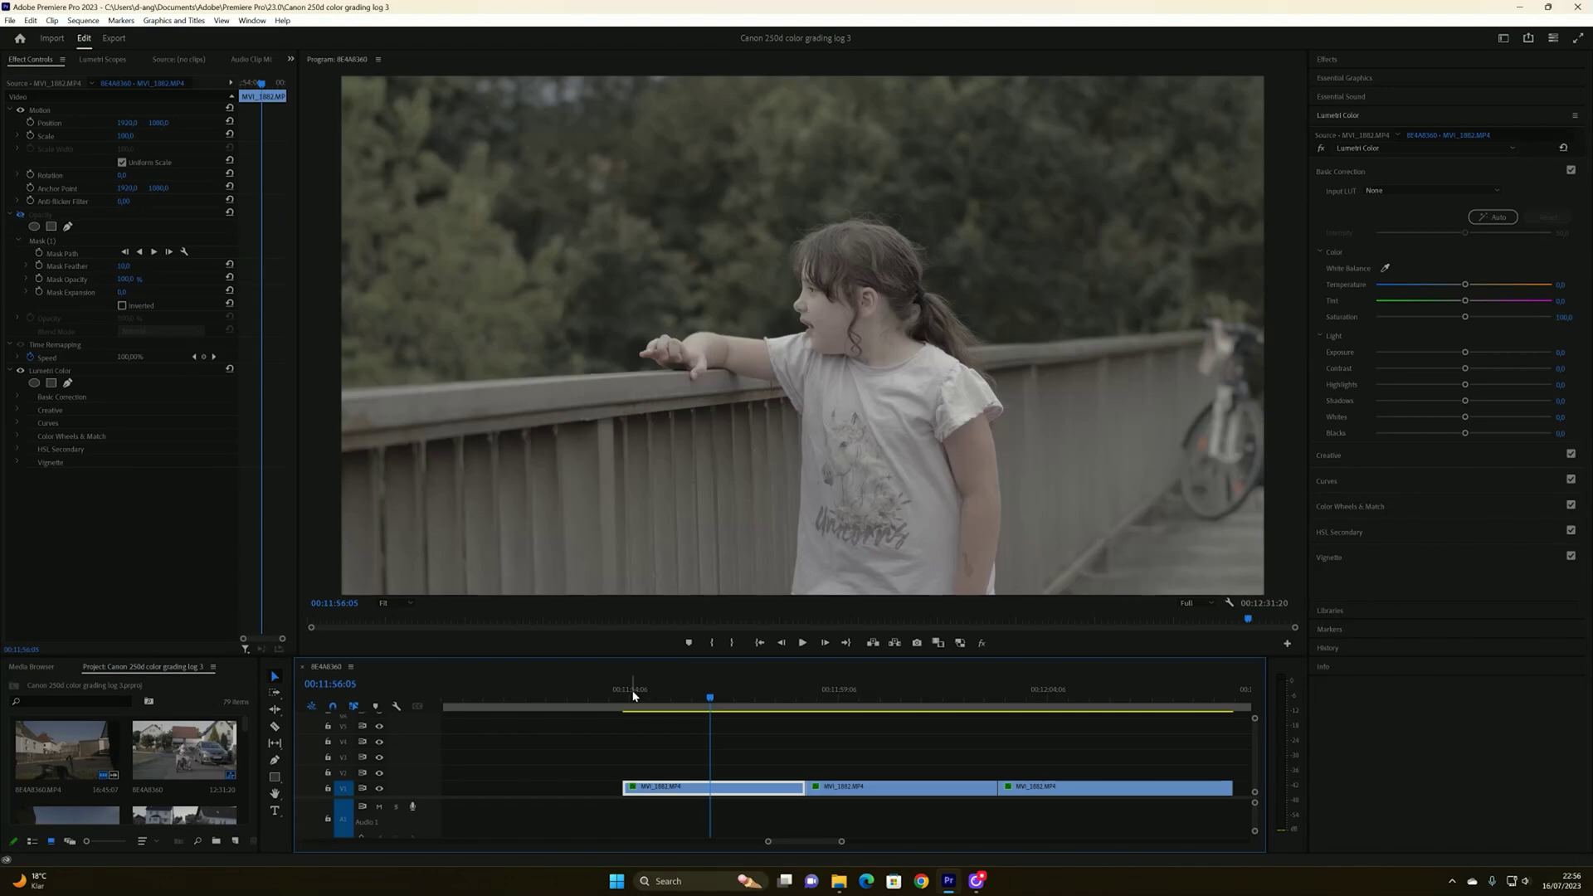
drag(635, 697, 671, 703)
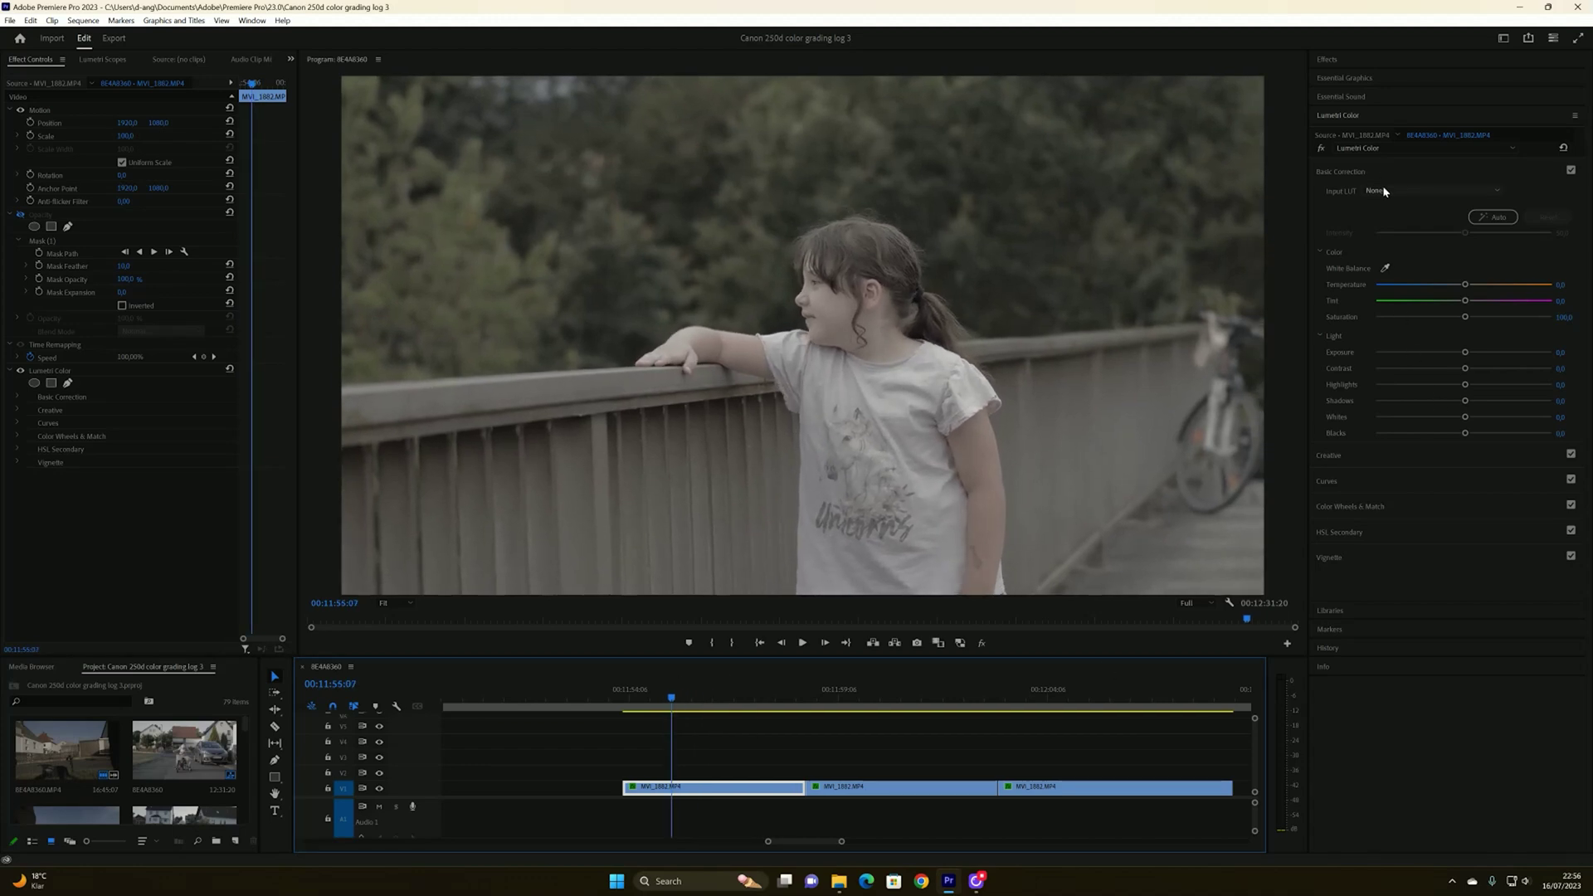
click(653, 700)
drag(652, 700, 645, 698)
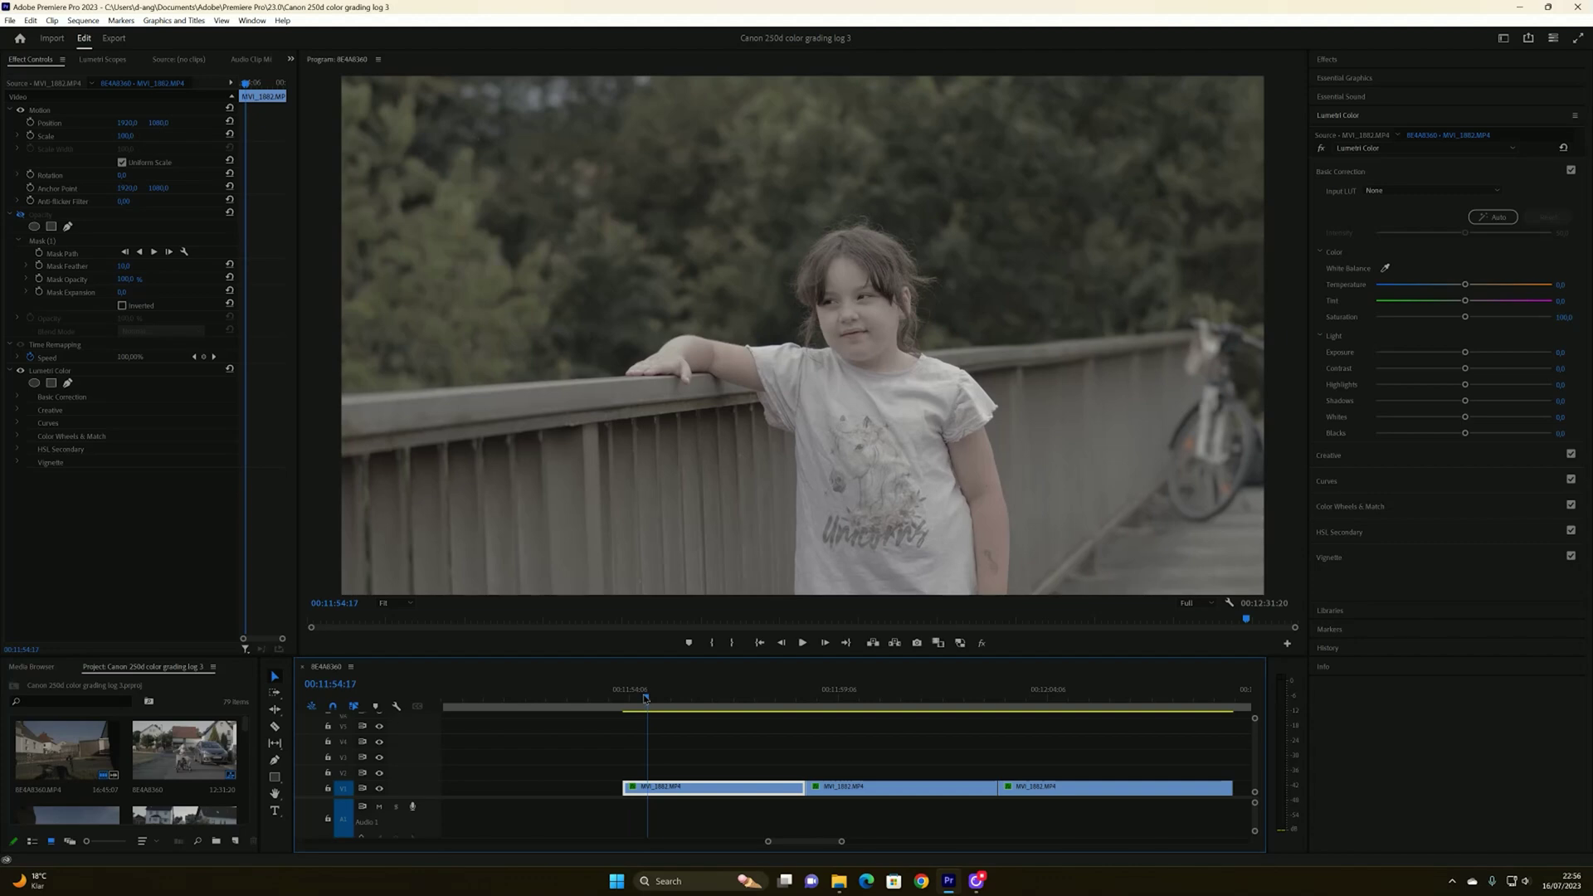
click(83, 21)
click(91, 35)
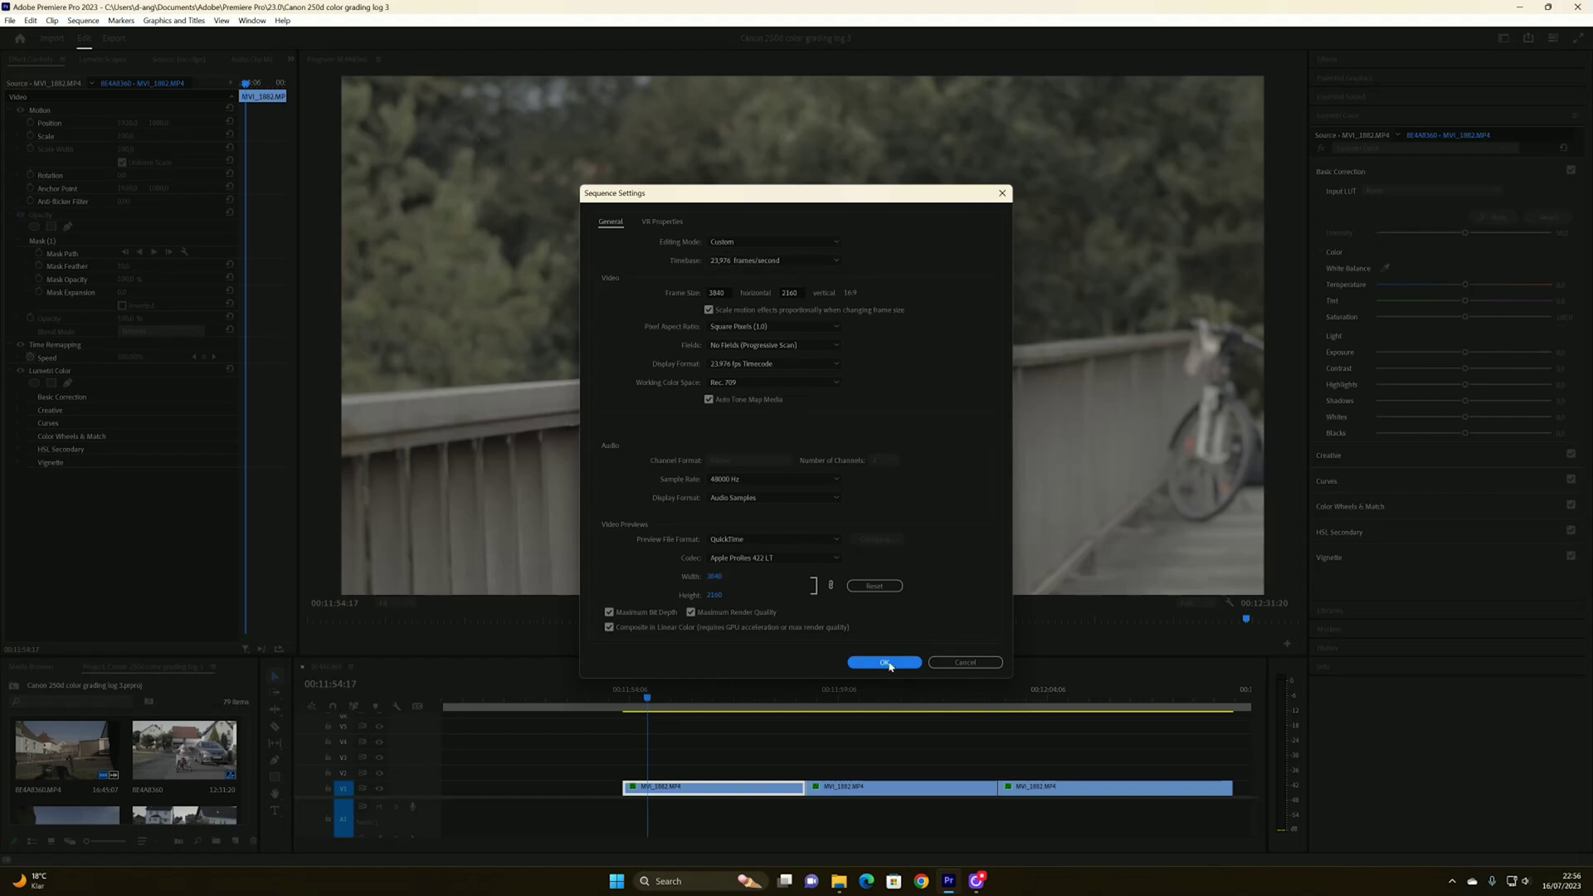
click(884, 662)
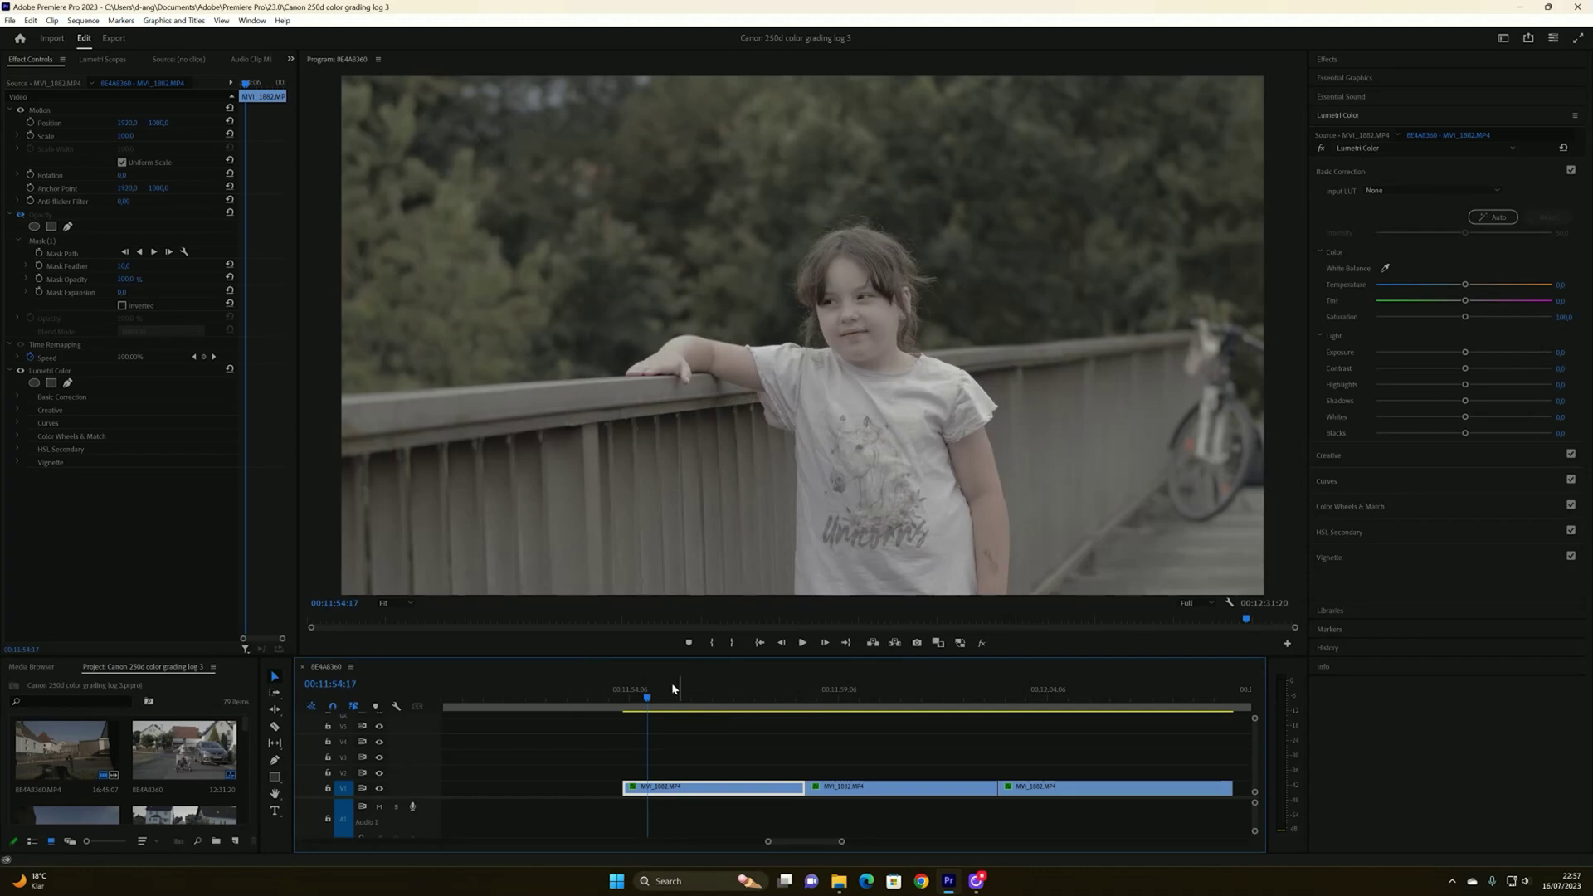
Apply the D-21_delogC_EI0200_B1 input LUT to the first bridge clip
click(701, 695)
drag(701, 695, 668, 689)
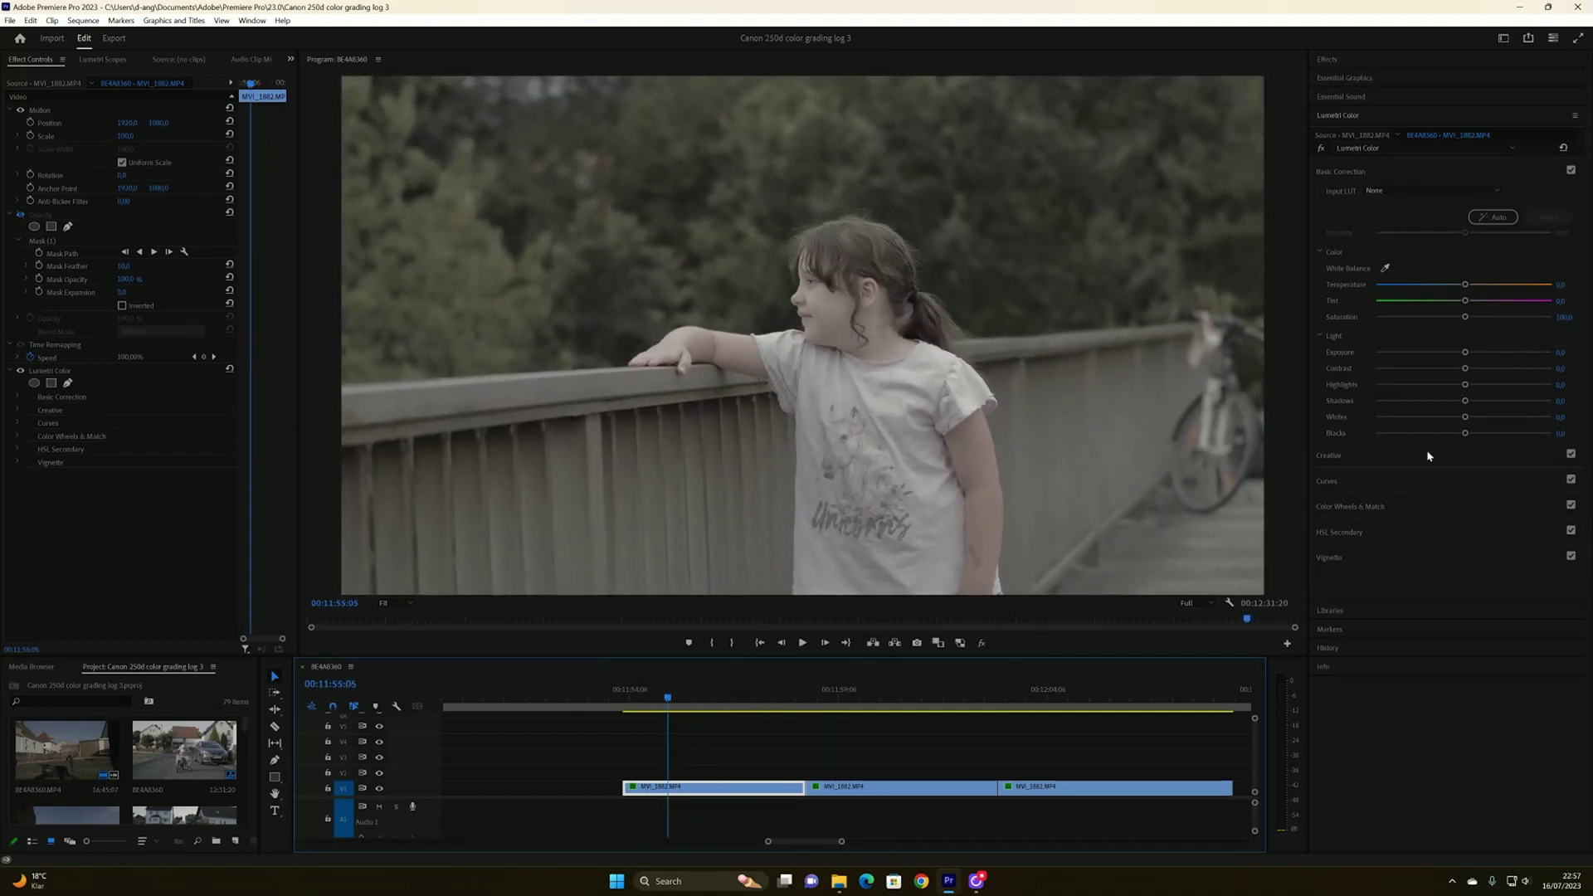
click(1407, 191)
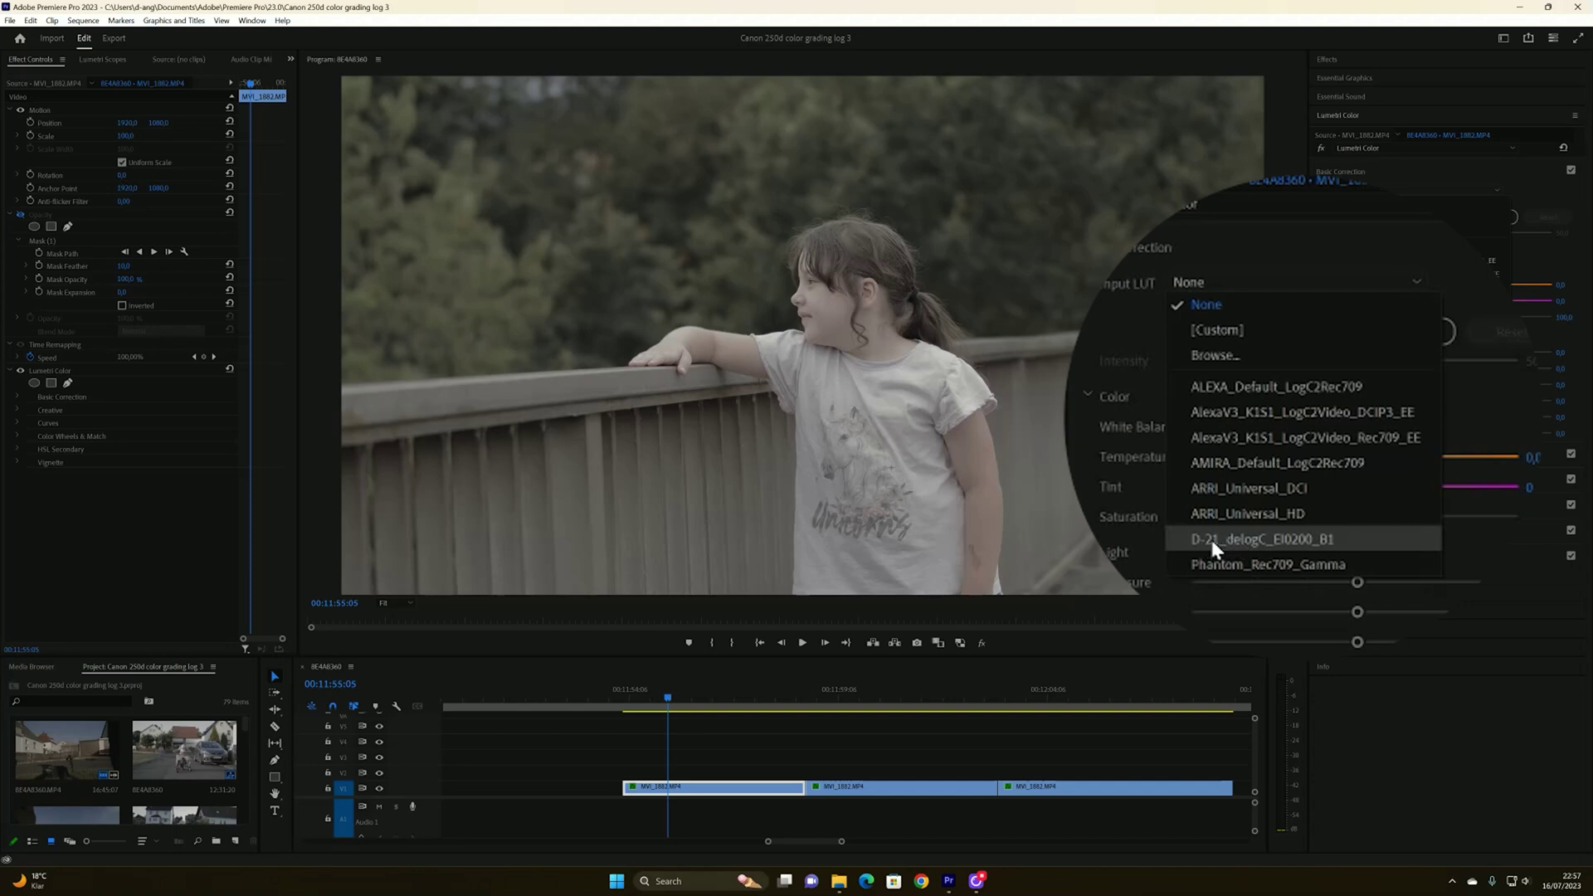
click(1251, 541)
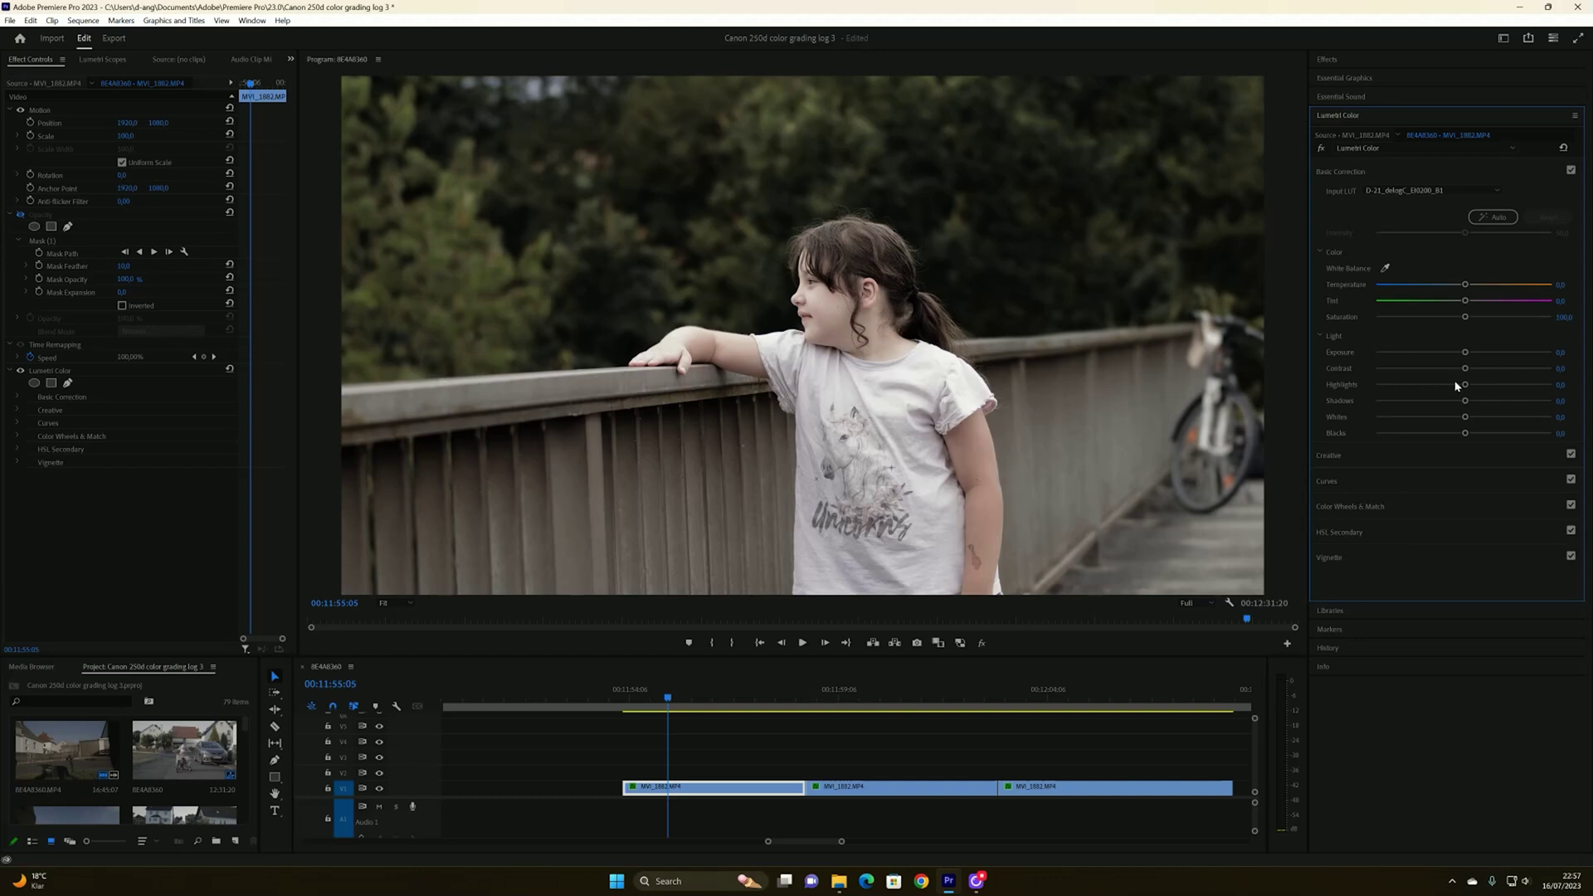
Raise the first clip's saturation to about 170, set contrast to 47.2 and lower highlights to -20.4
mouse_move(1465, 321)
mouse_down()
mouse_move(1512, 321)
mouse_move(1452, 346)
mouse_up()
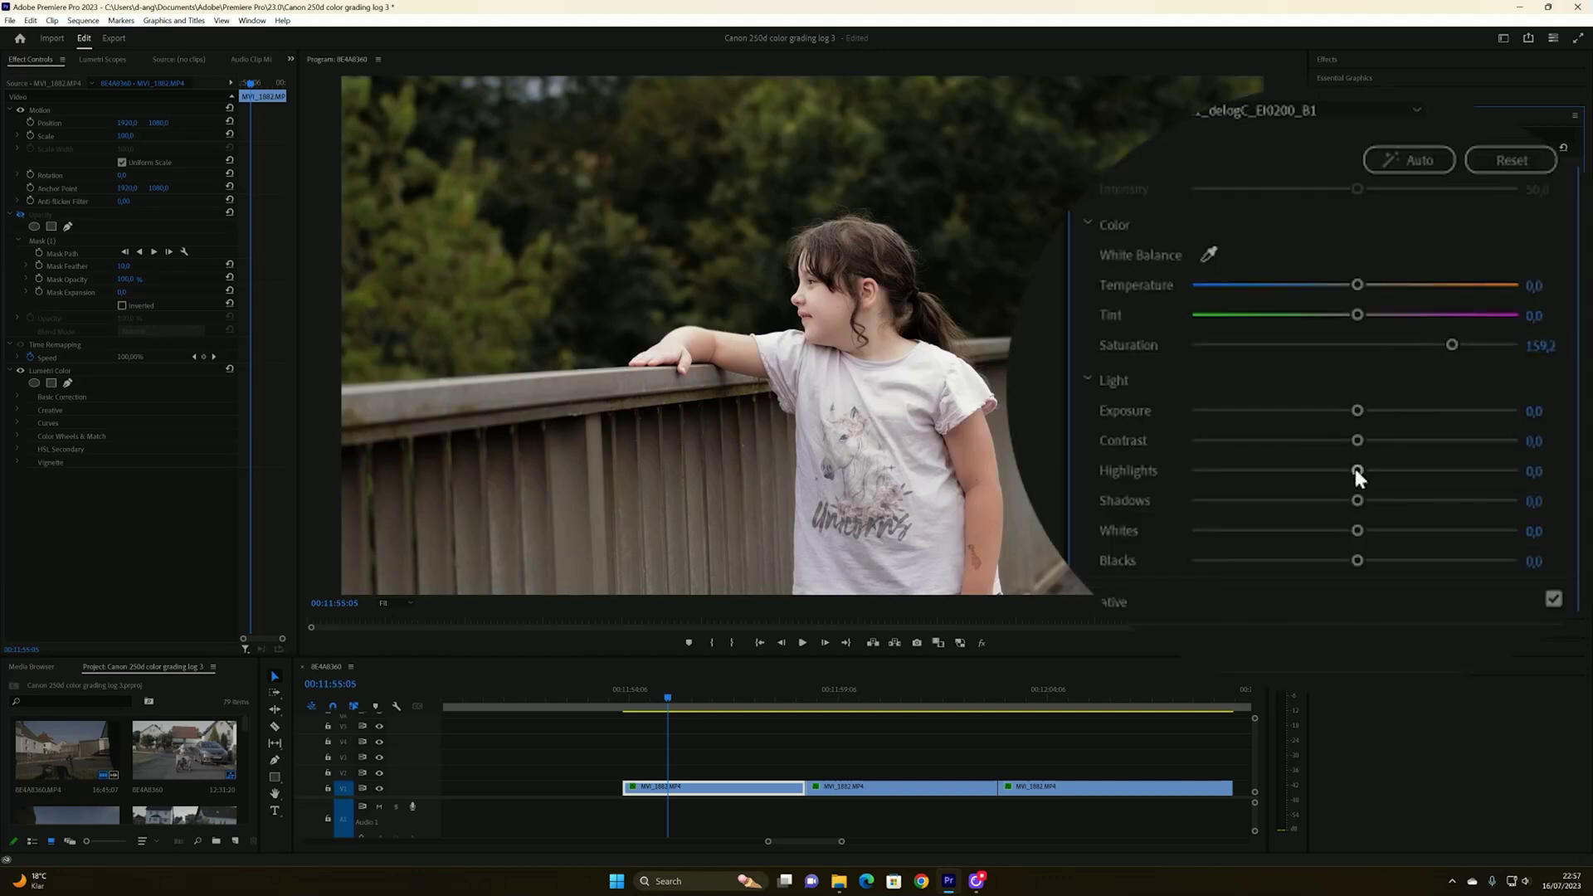
drag(1357, 471, 1432, 441)
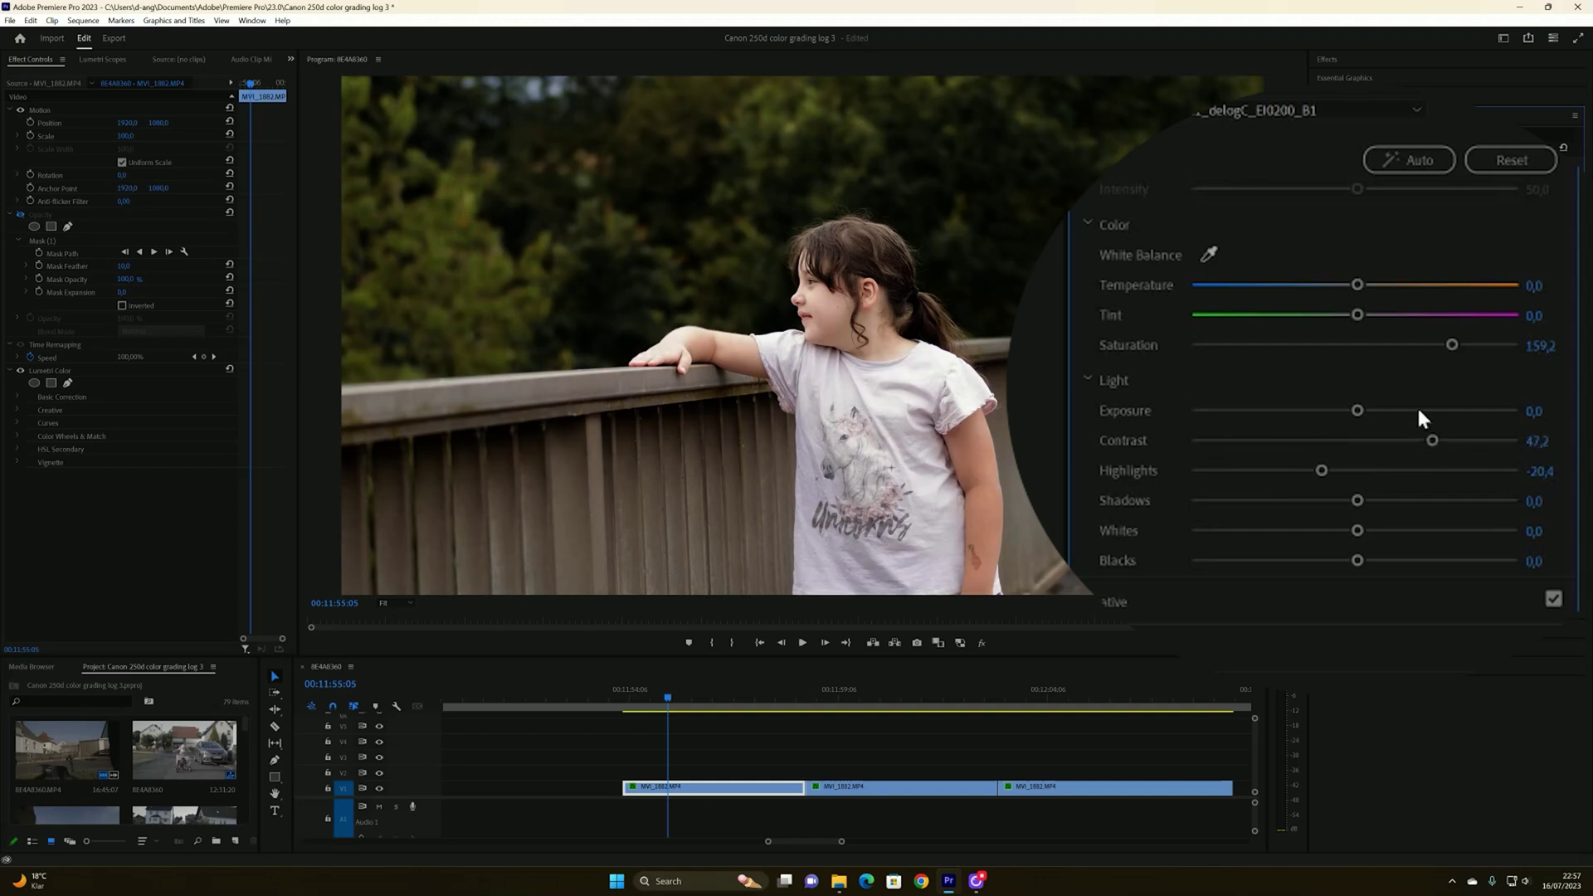
drag(1452, 345, 1468, 346)
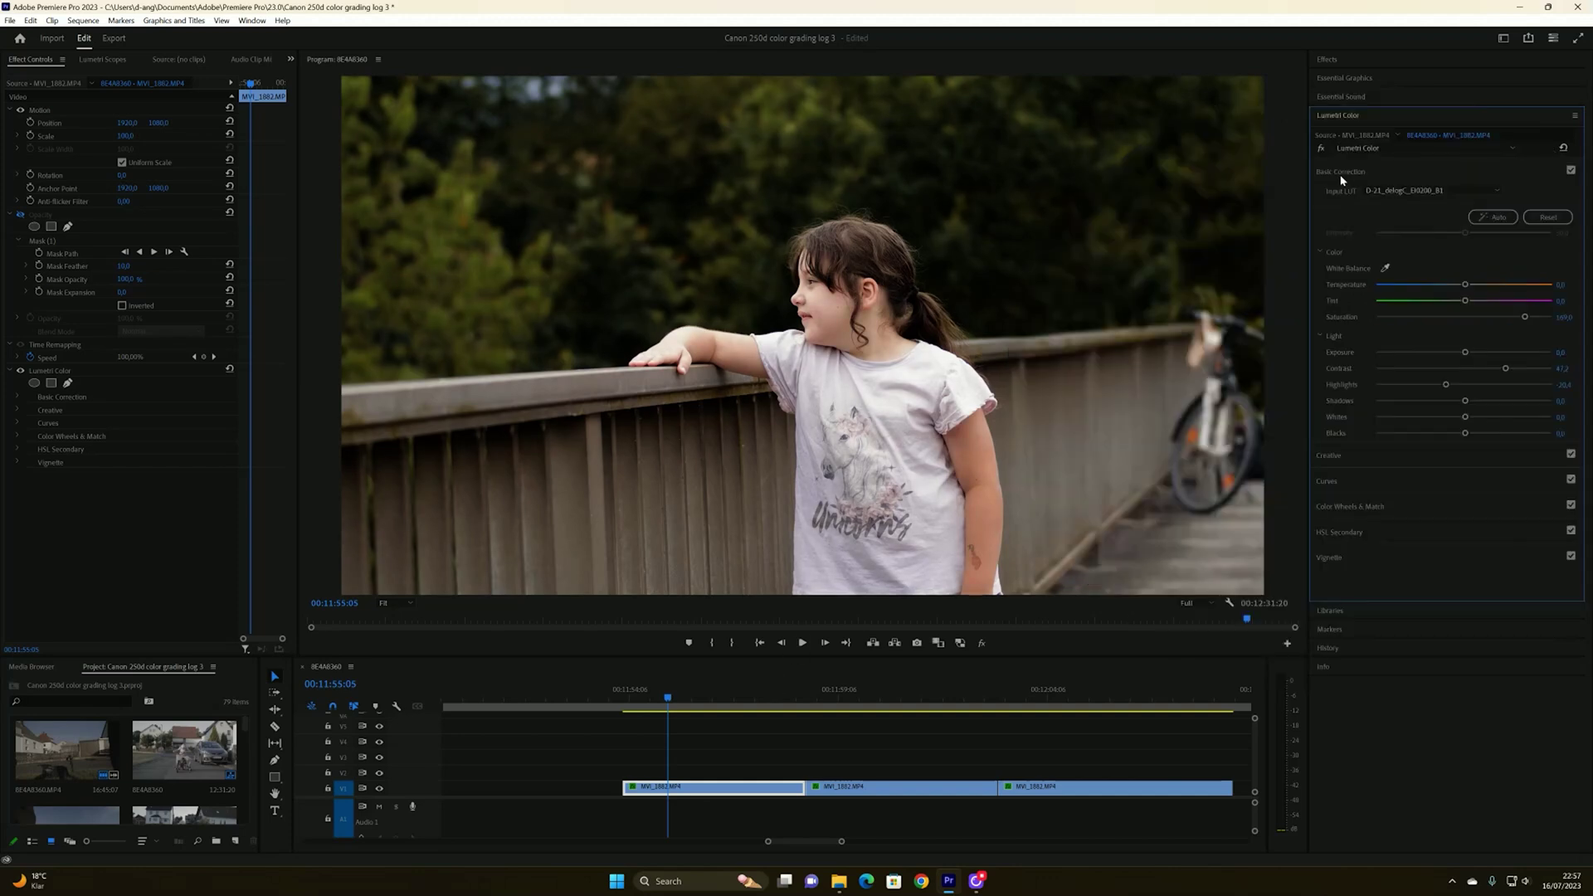
Enlarge the program preview and compare the first clip with its Lumetri Color grade bypassed and active
drag(867, 657, 866, 737)
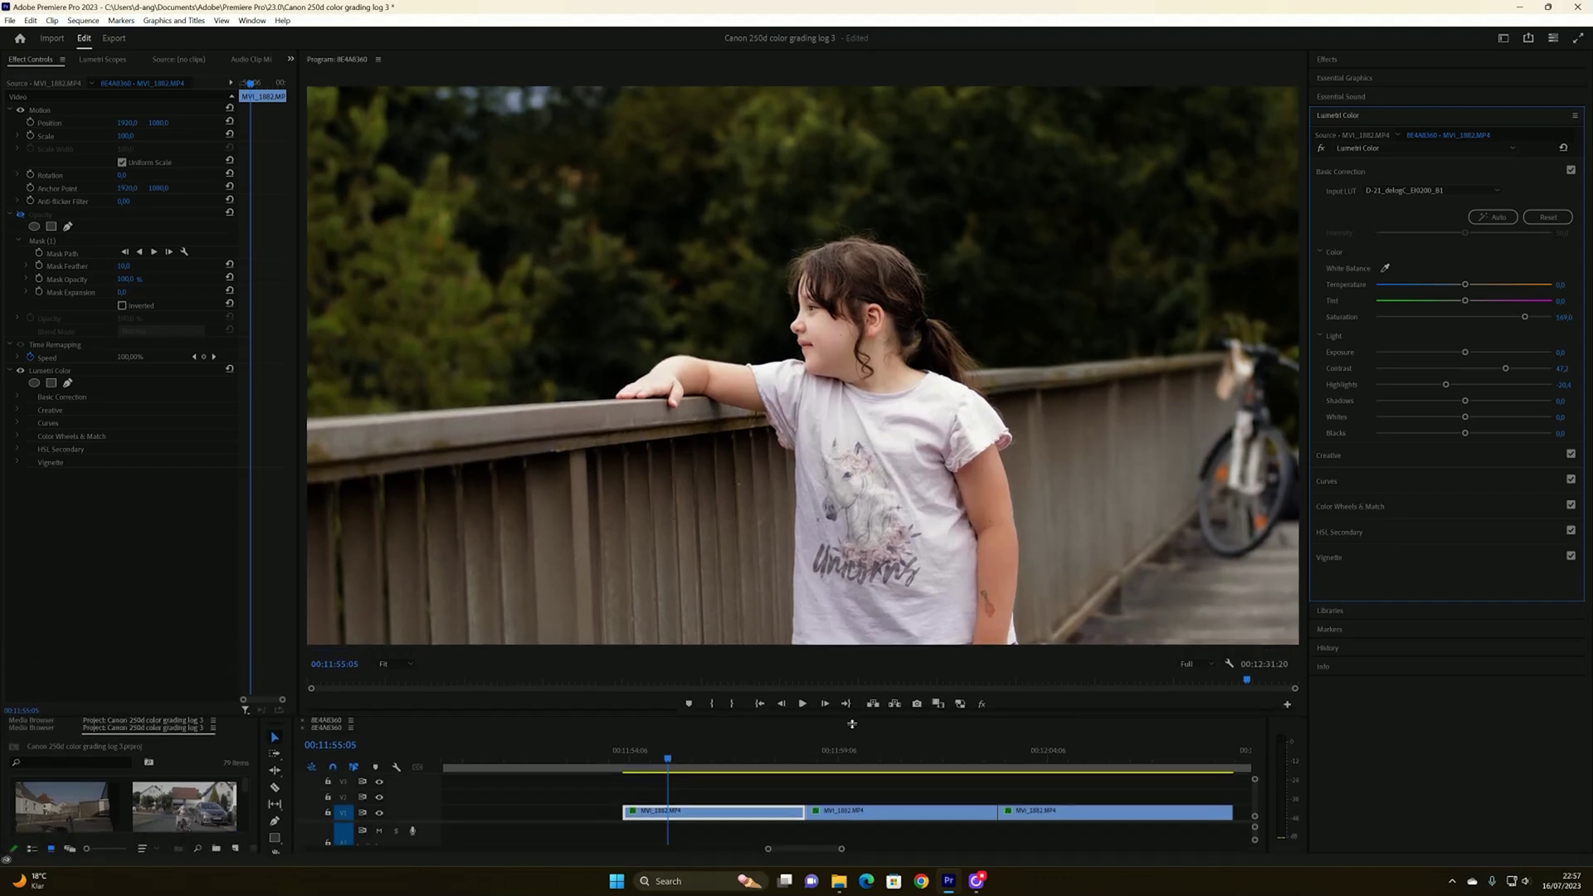
click(1322, 149)
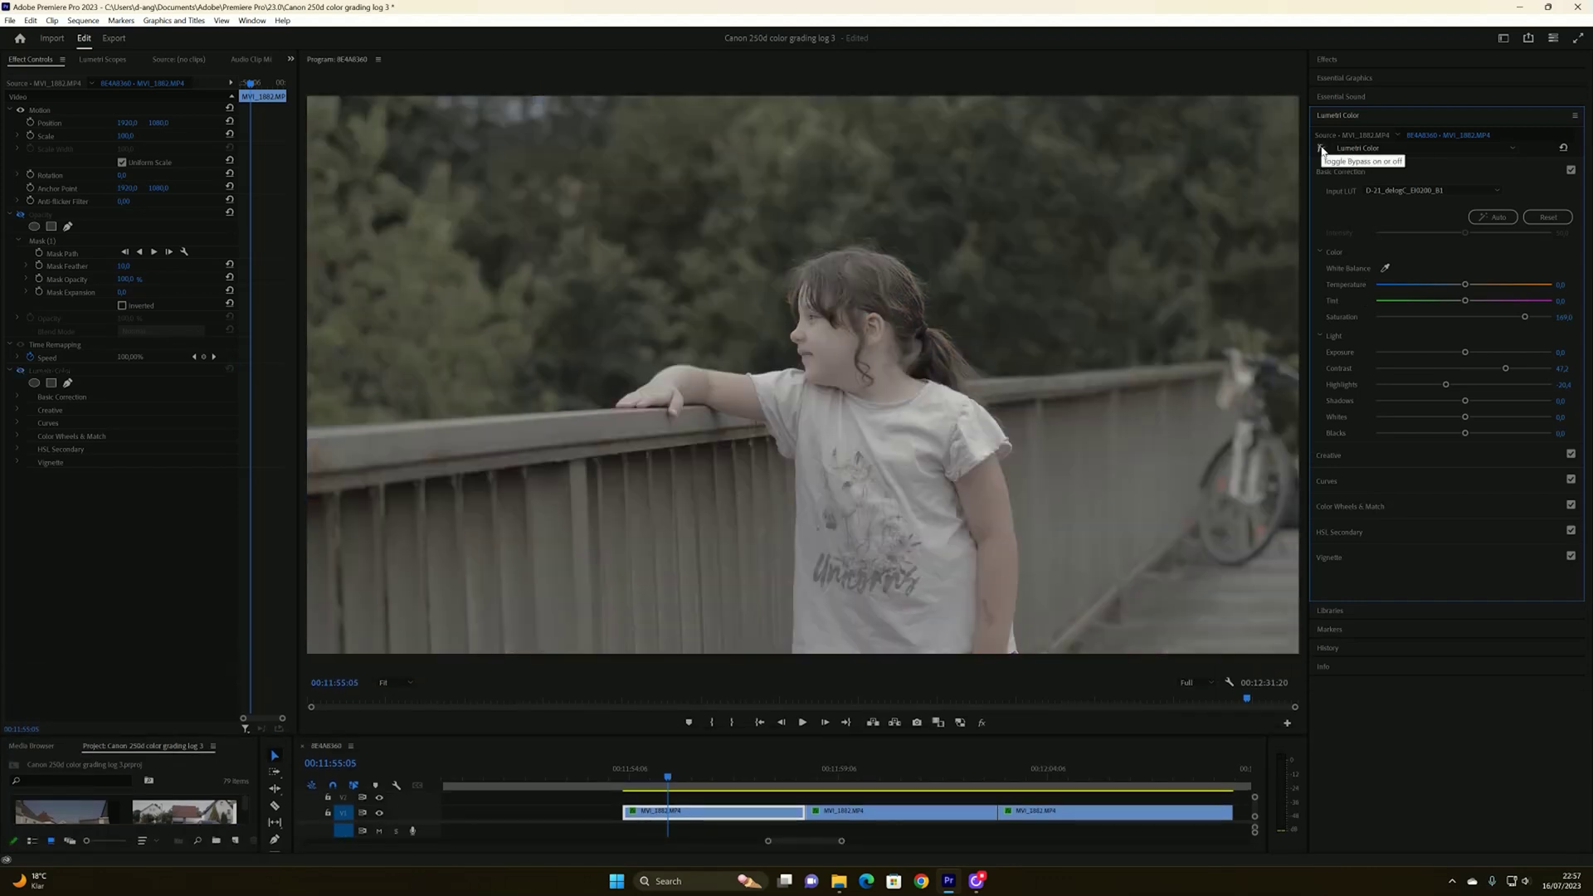
click(1322, 150)
click(1322, 149)
click(1325, 151)
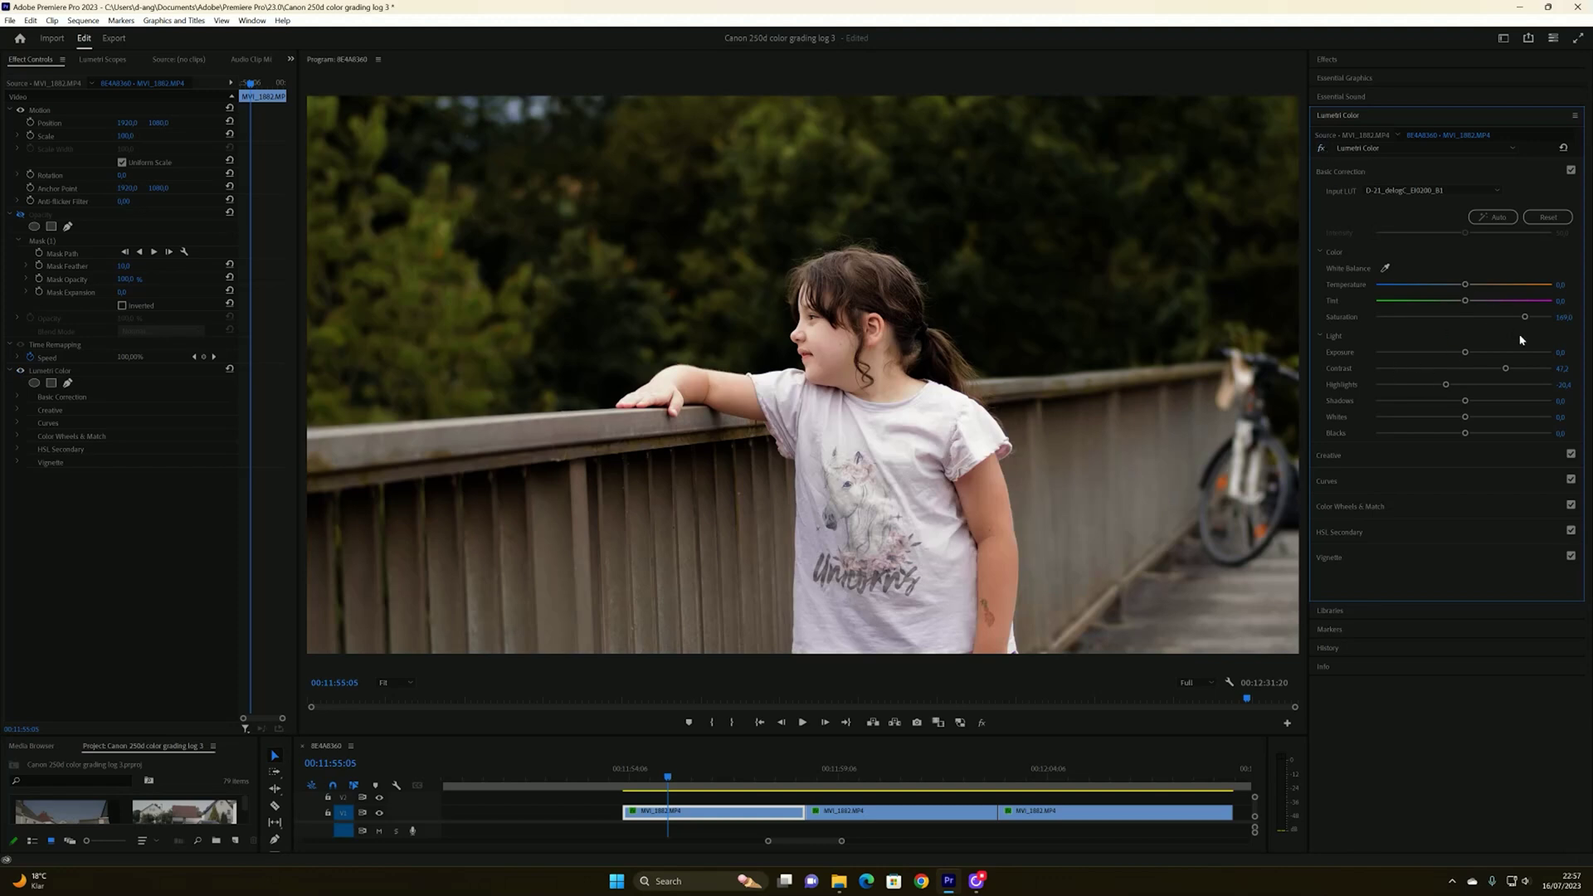
Reduce the first clip's saturation to 159.9 and lower its highlights slightly further
drag(1524, 317, 1456, 350)
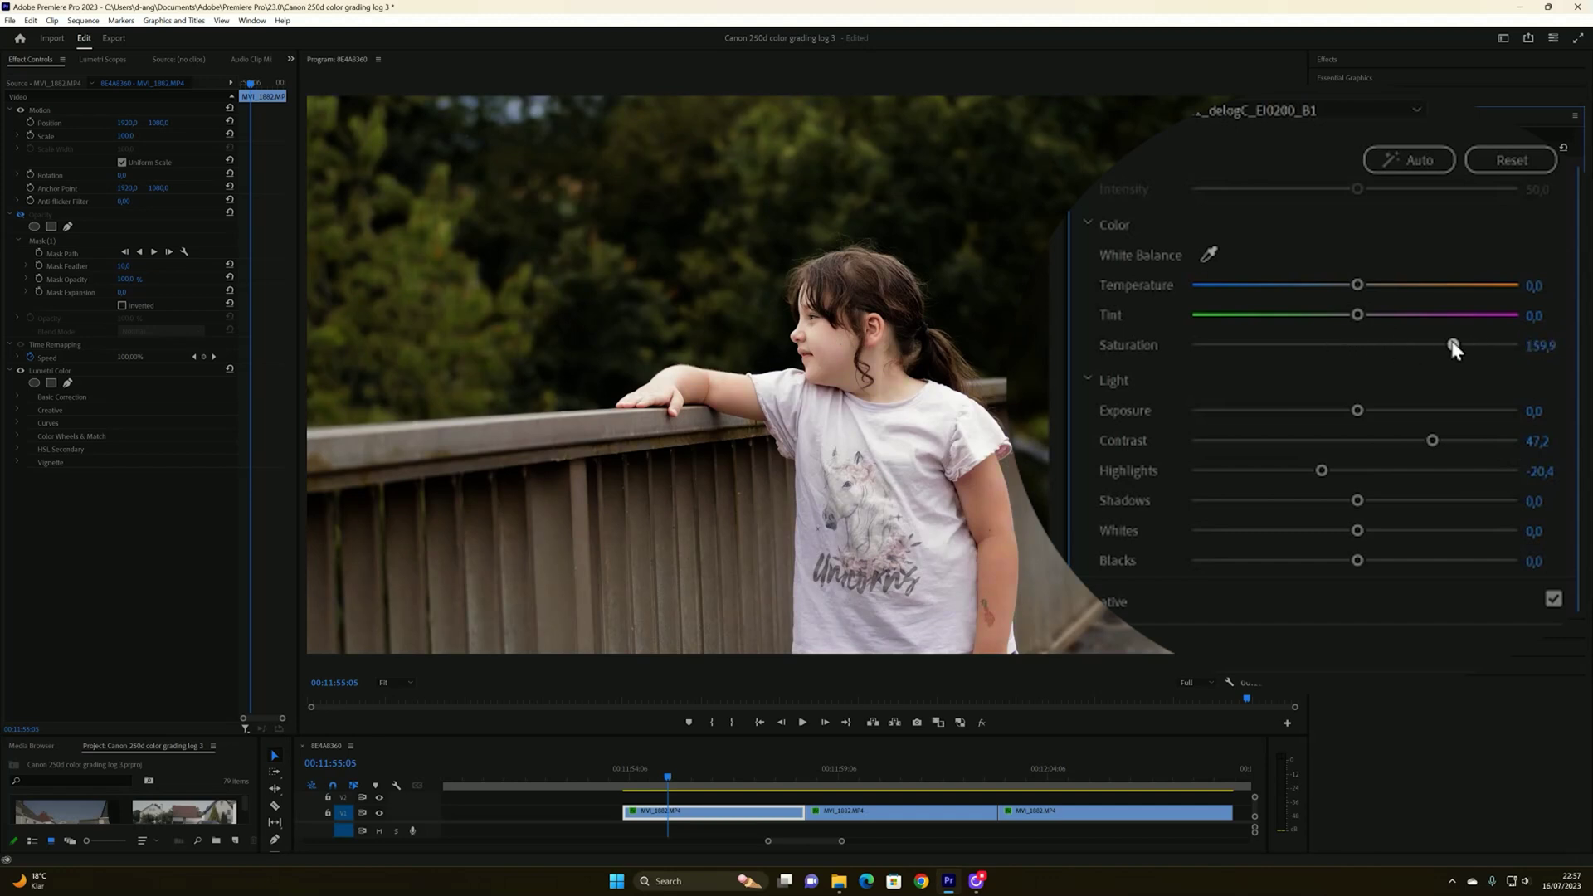
mouse_move(1320, 470)
mouse_down()
mouse_move(1369, 470)
mouse_move(1291, 471)
mouse_move(1315, 471)
mouse_up()
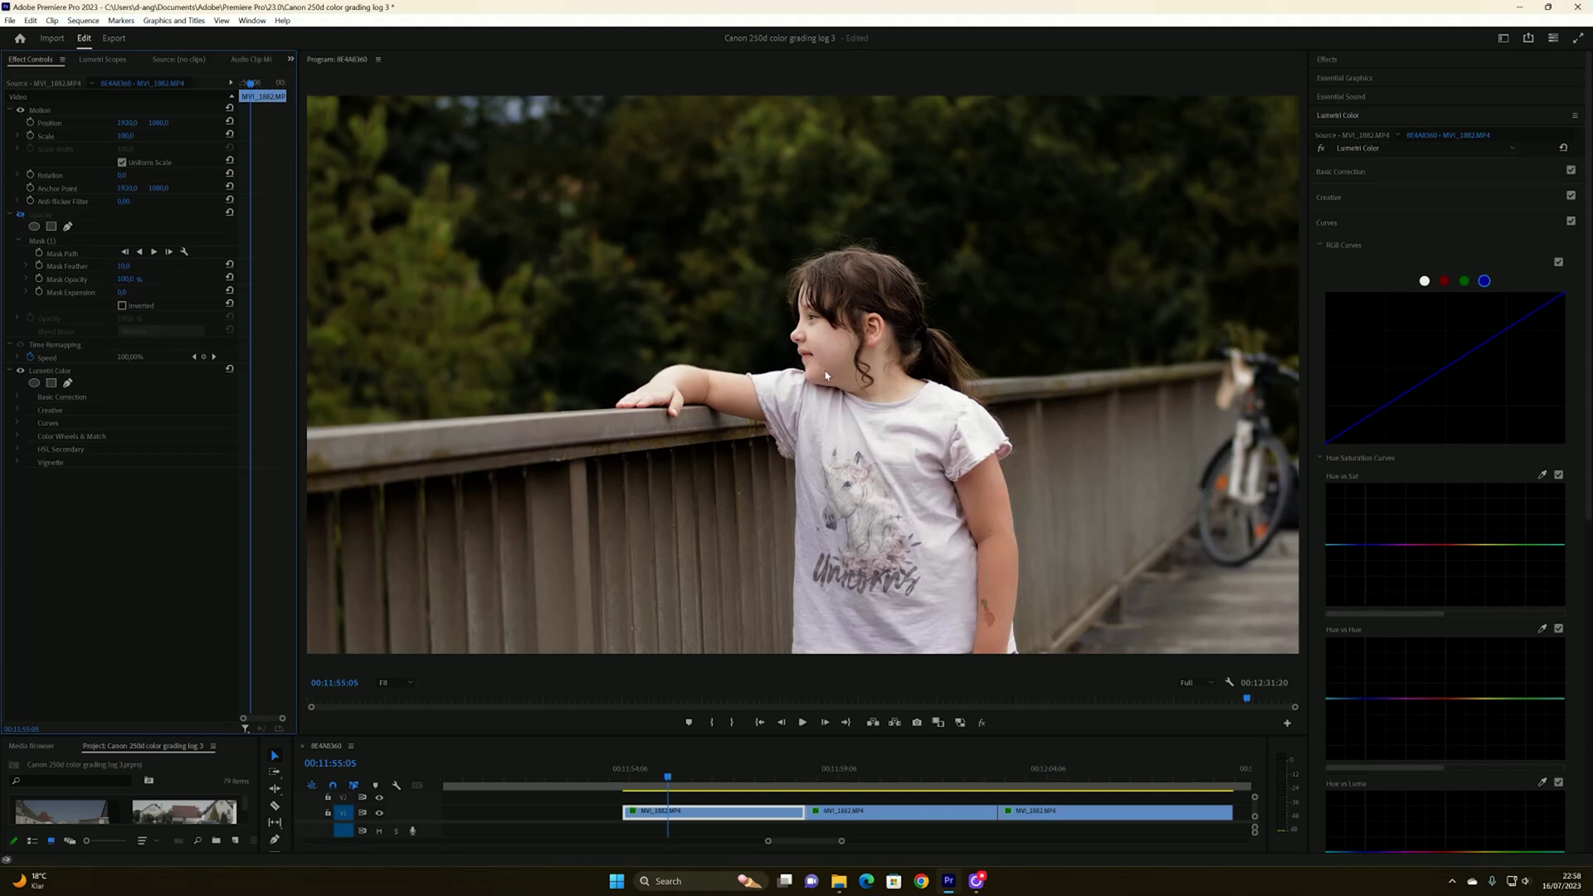
click(1377, 171)
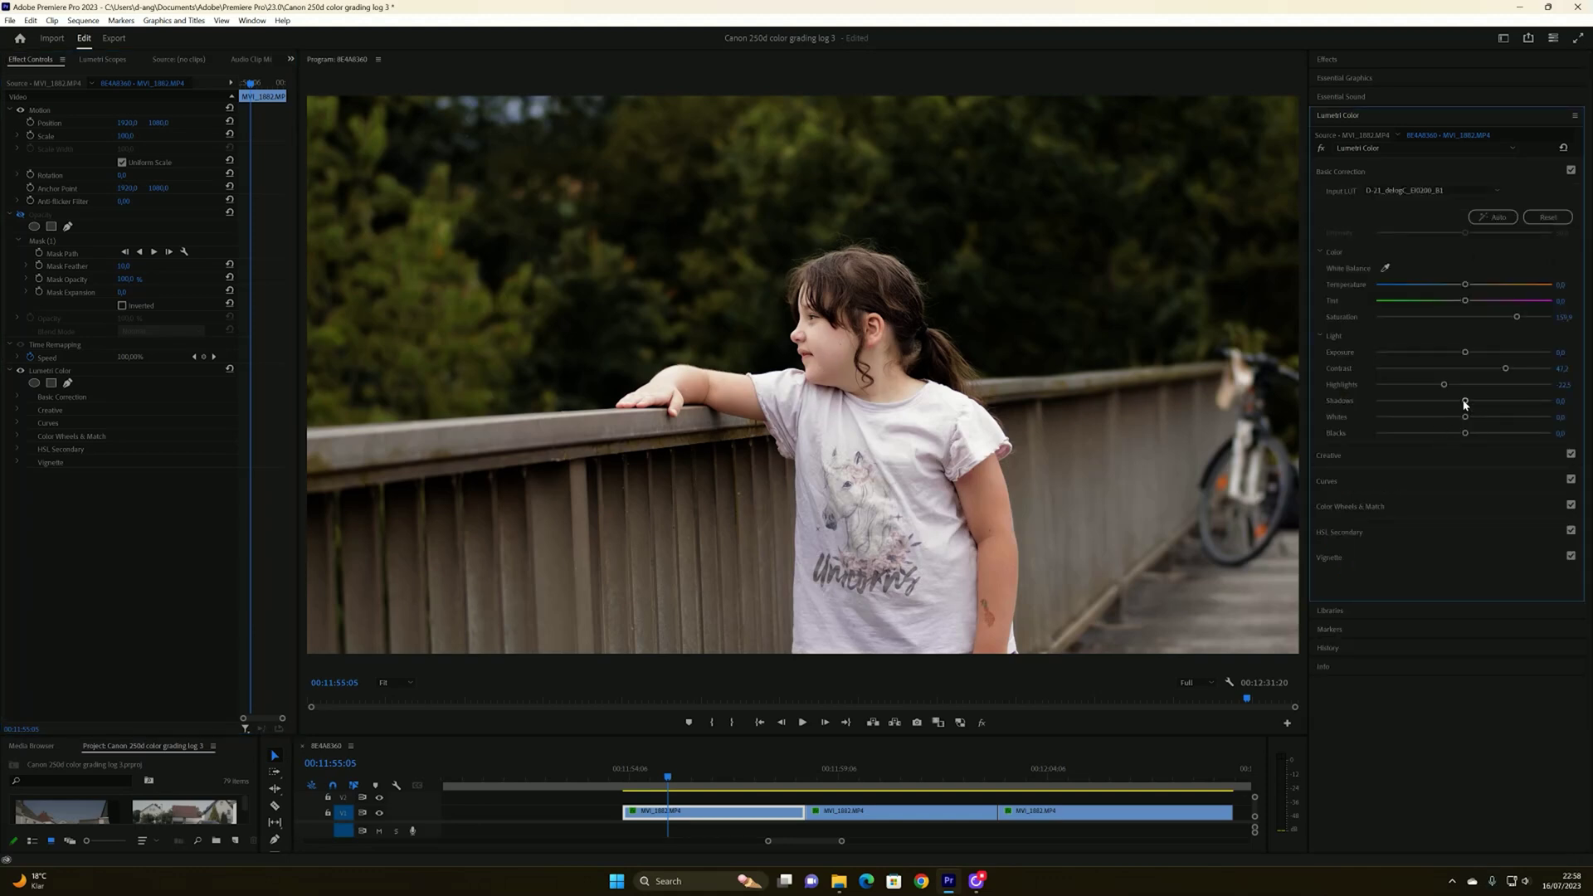
Scale up the first clip and replace its opacity mask with a small triangular one drawn over the girl's cheek
click(26, 226)
key(Delete)
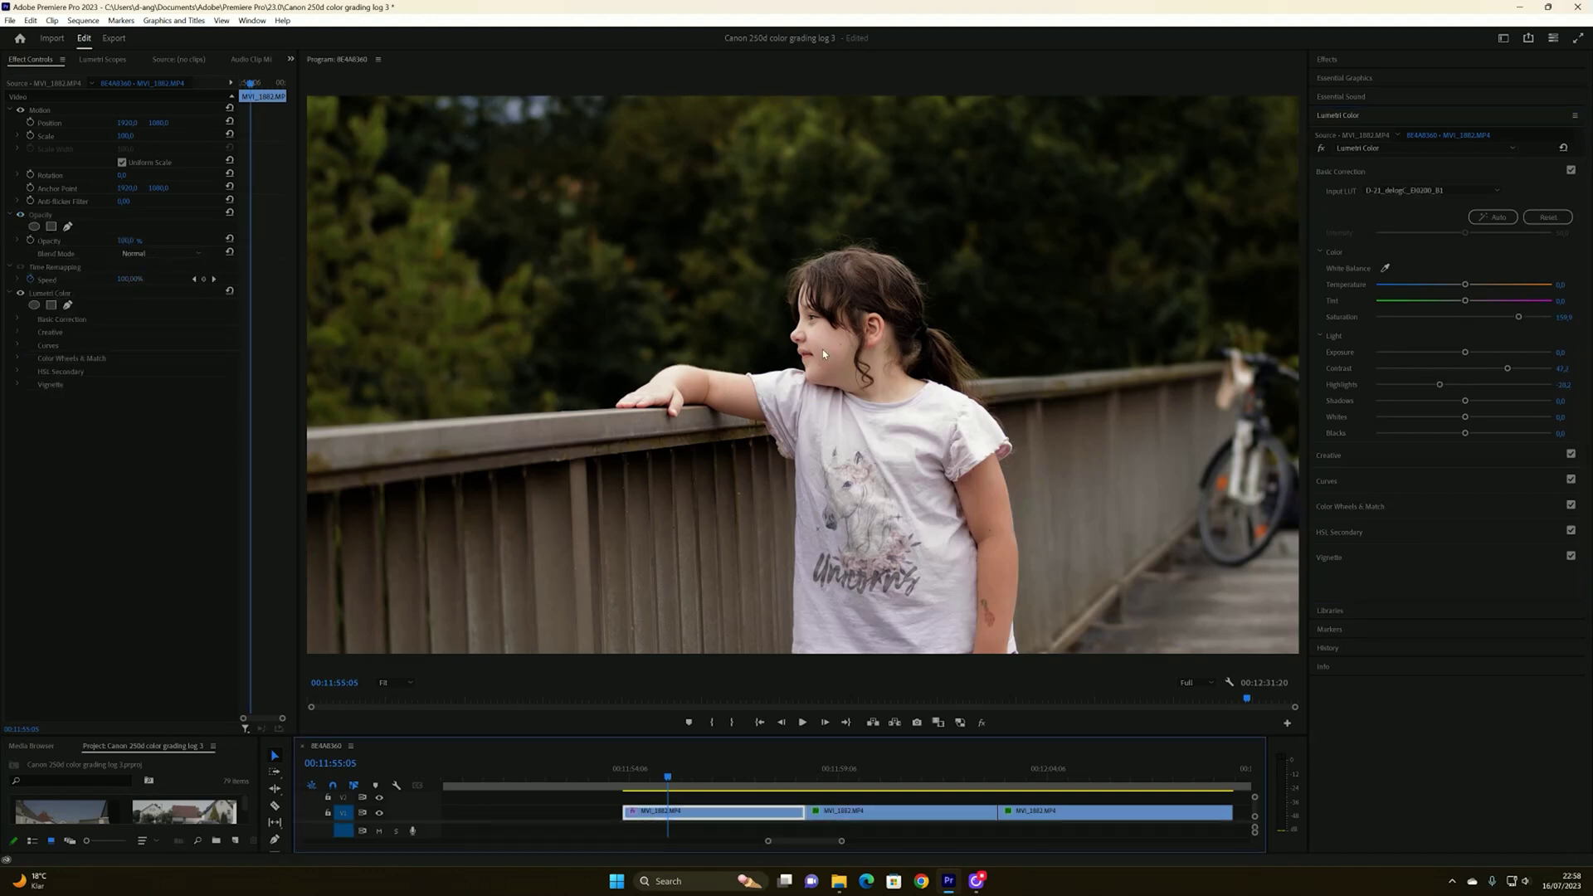
drag(124, 135, 191, 135)
click(67, 226)
click(824, 297)
click(843, 372)
click(884, 319)
click(822, 294)
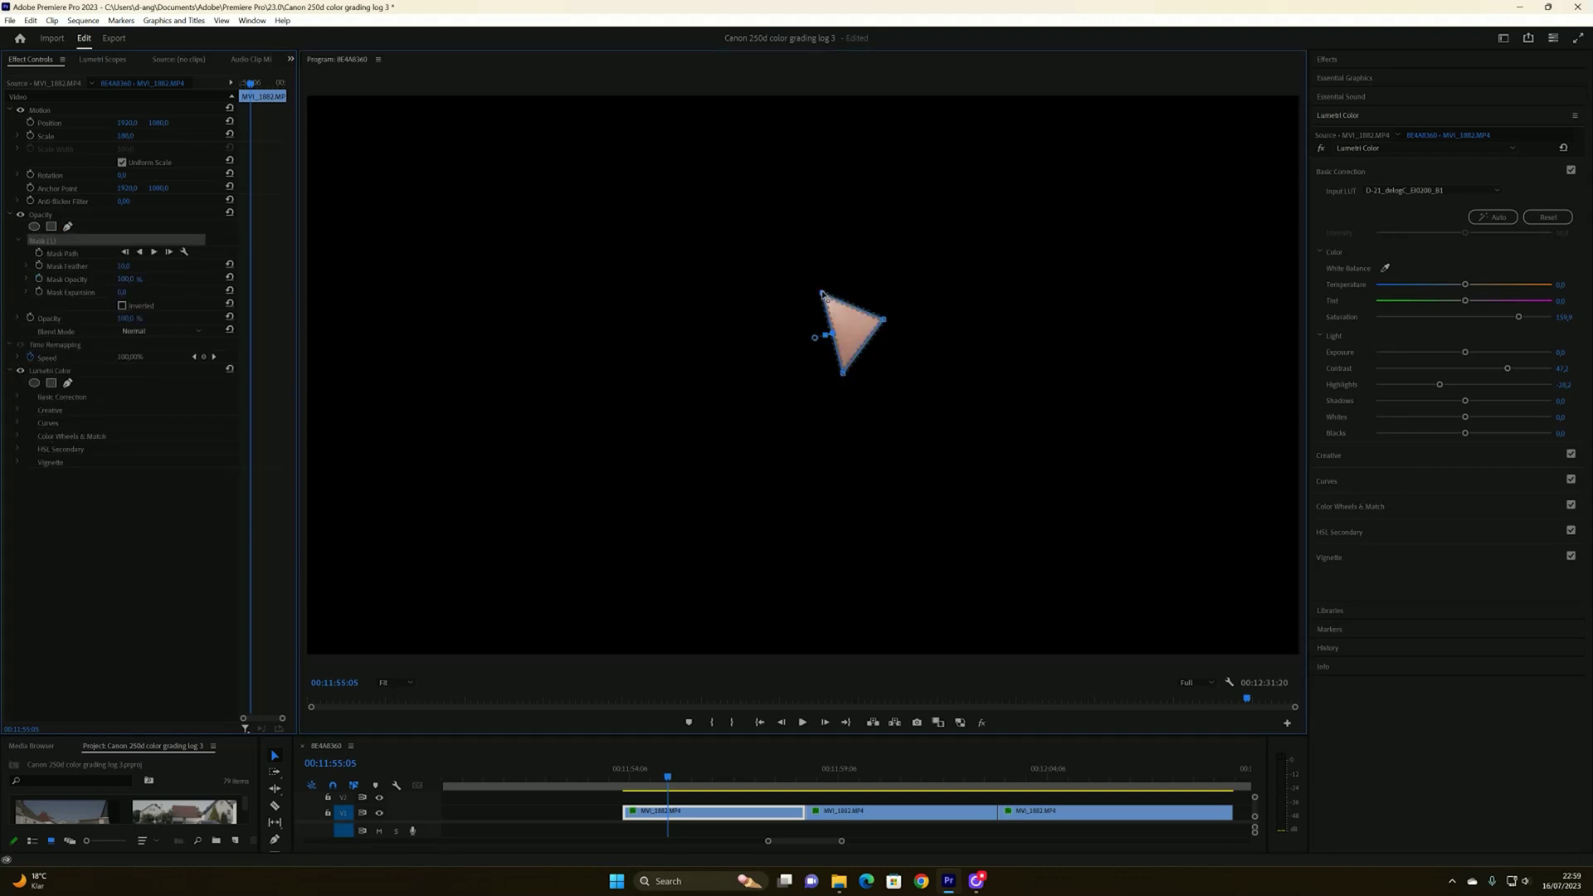
Display the masked skin patch in the Lumetri Scopes vectorscope
click(103, 60)
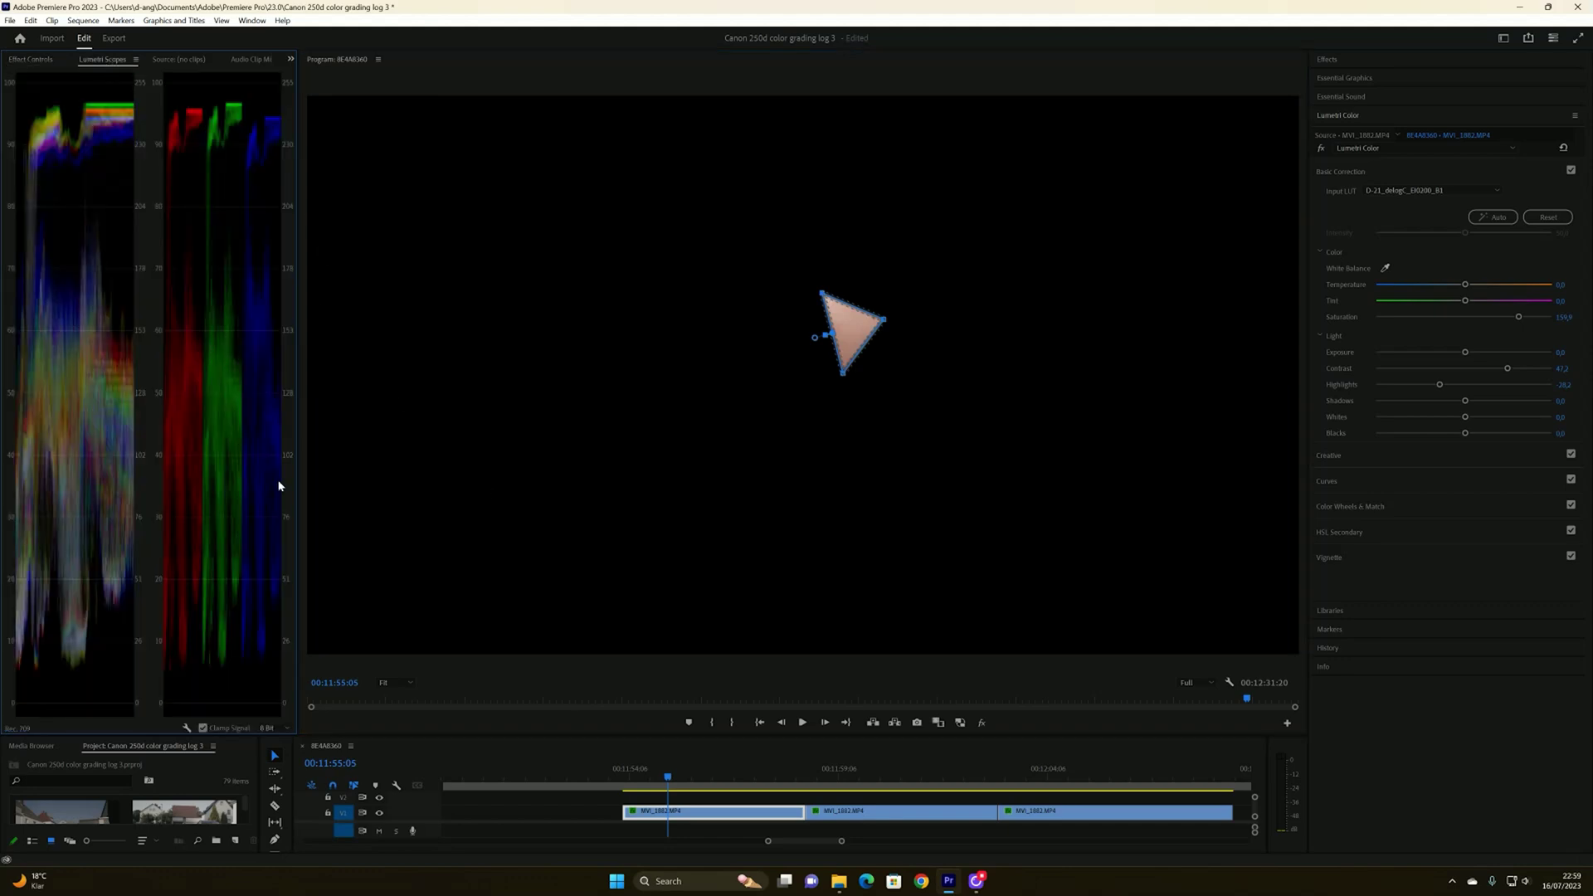
click(187, 727)
click(665, 780)
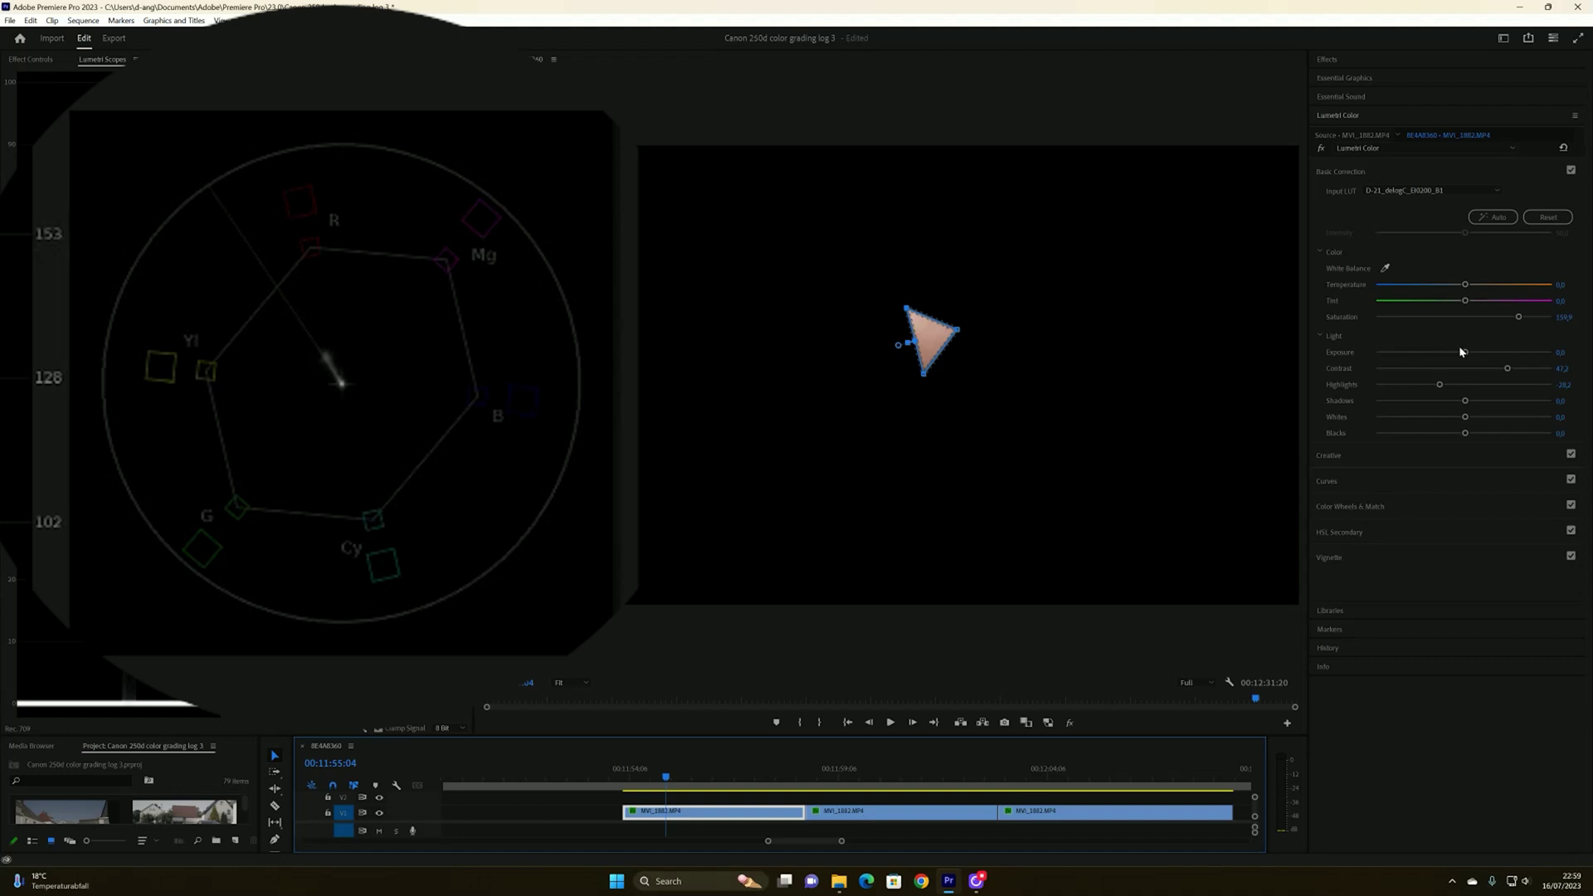
Adjust the tint slightly toward green to align the skin patch with the vectorscope's skin tone line
drag(1464, 304, 1483, 304)
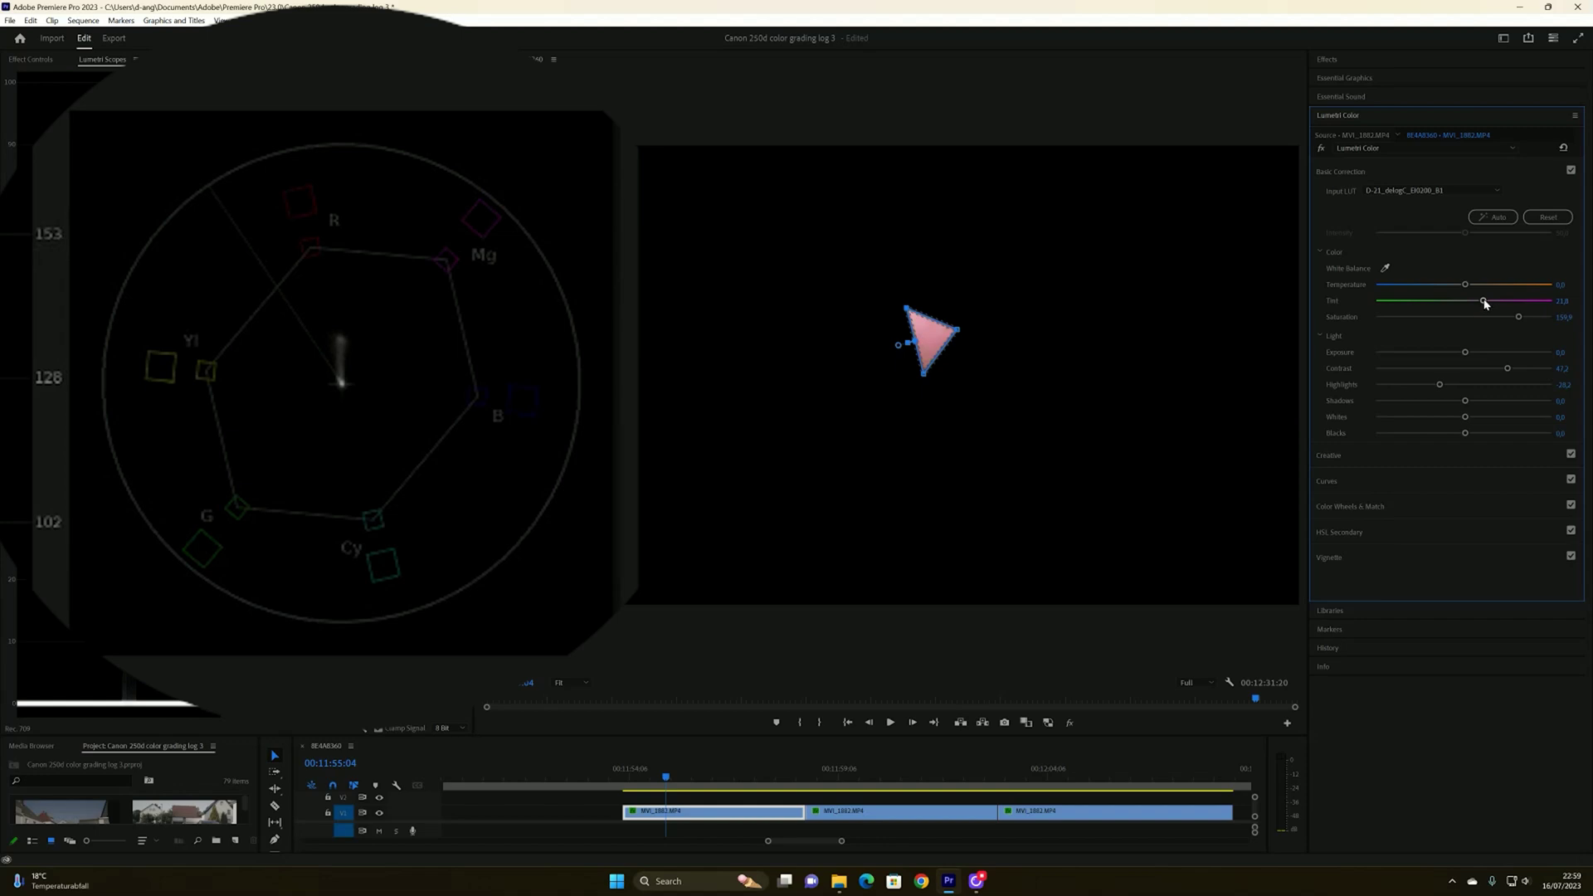
drag(1484, 304, 1463, 303)
drag(1464, 304, 1462, 304)
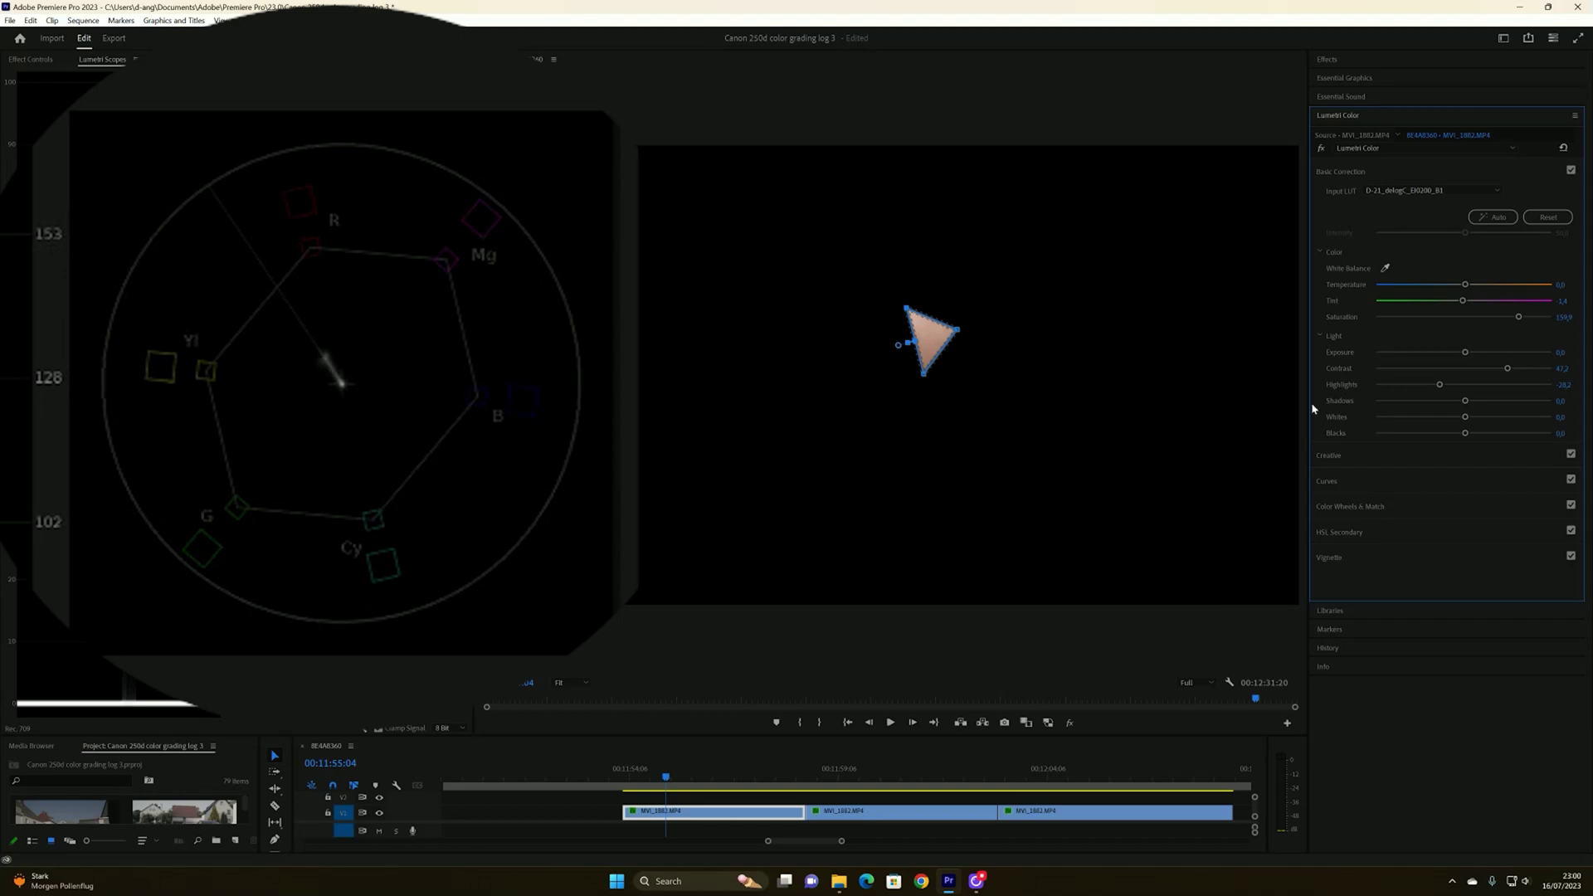
Disable the first clip's opacity mask, reset its scale and widen the program preview again
click(30, 59)
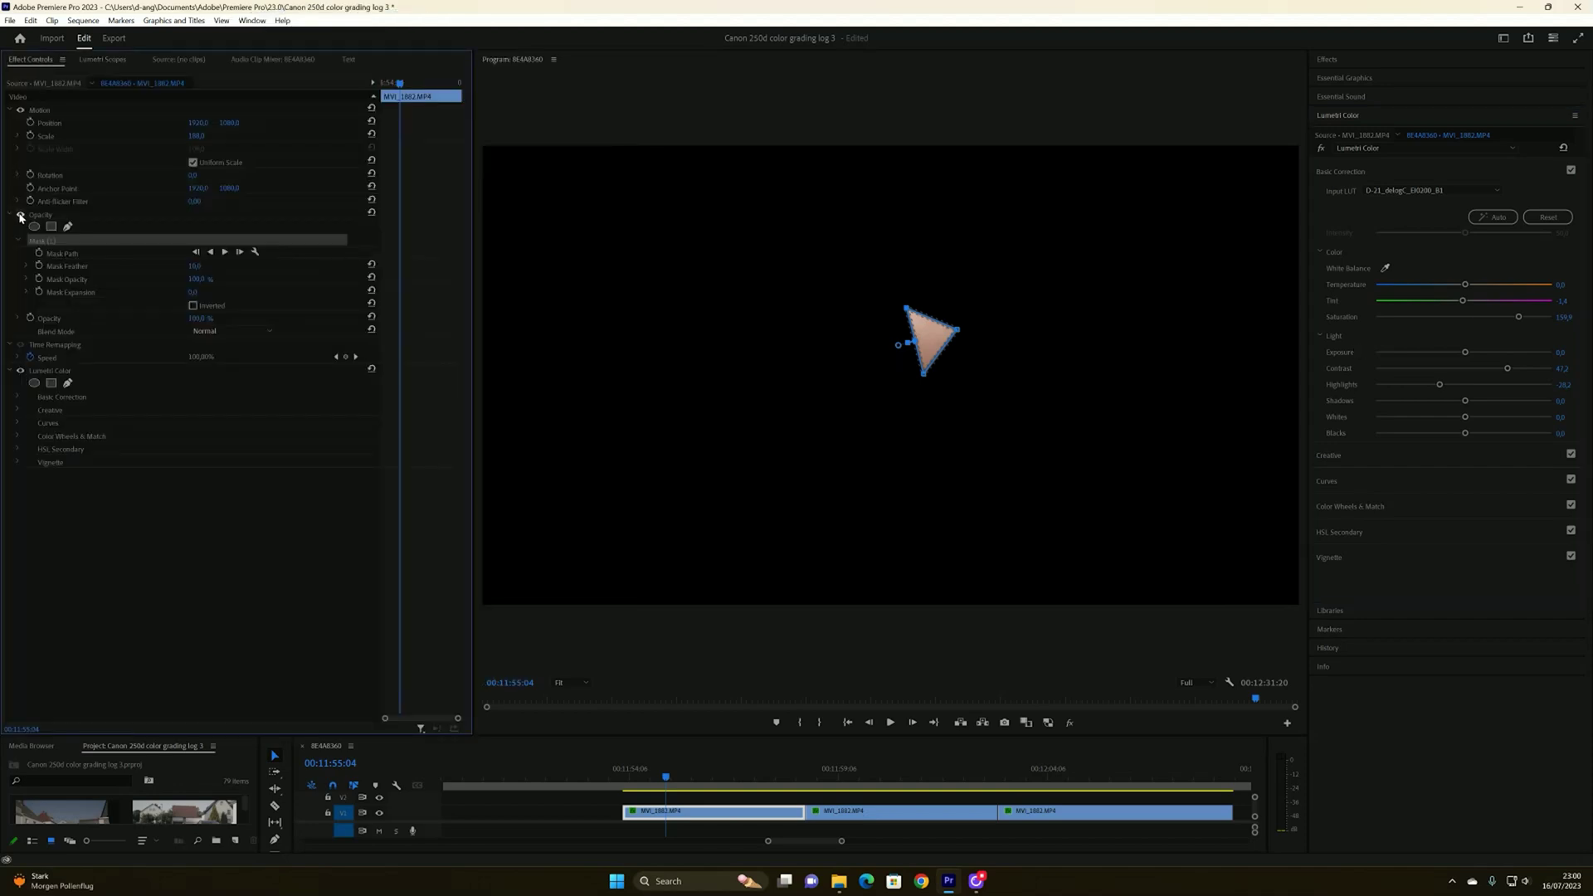
click(21, 215)
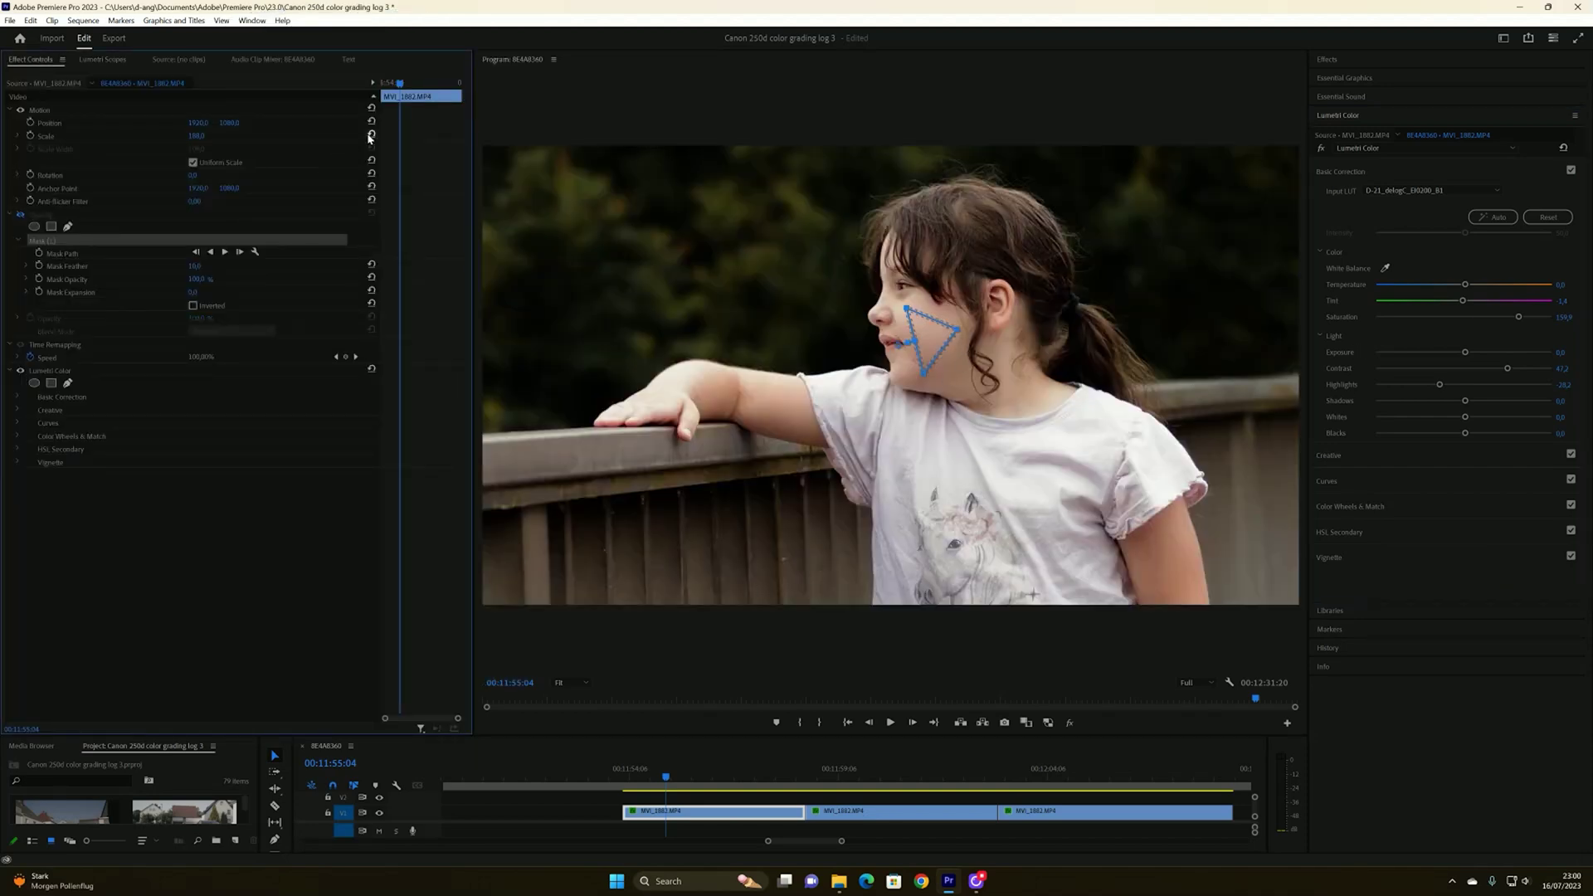
click(372, 133)
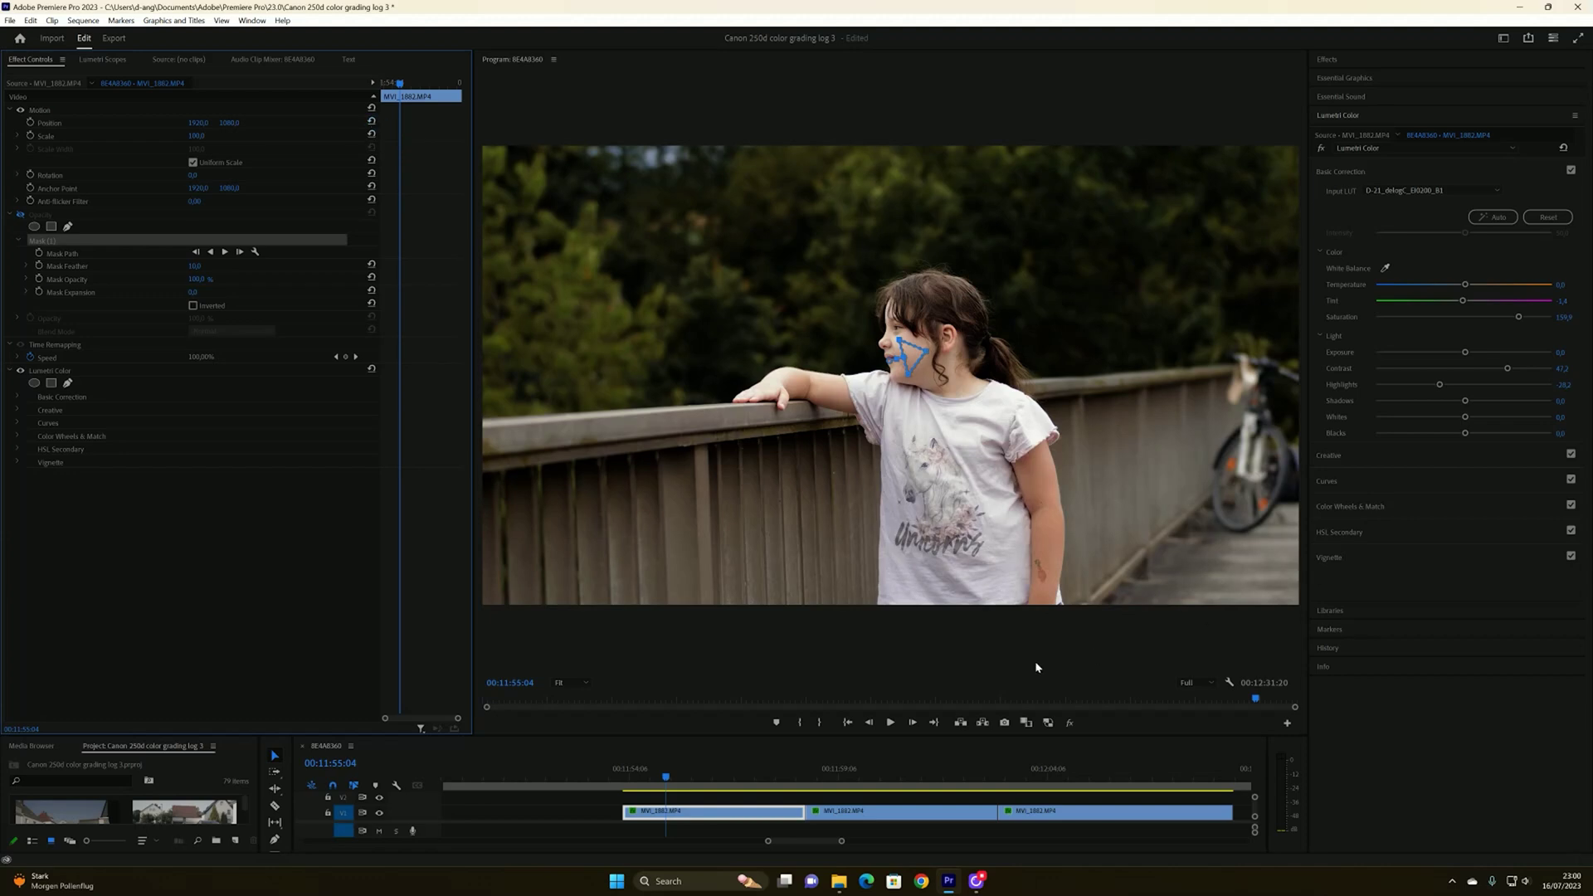
drag(473, 618, 299, 604)
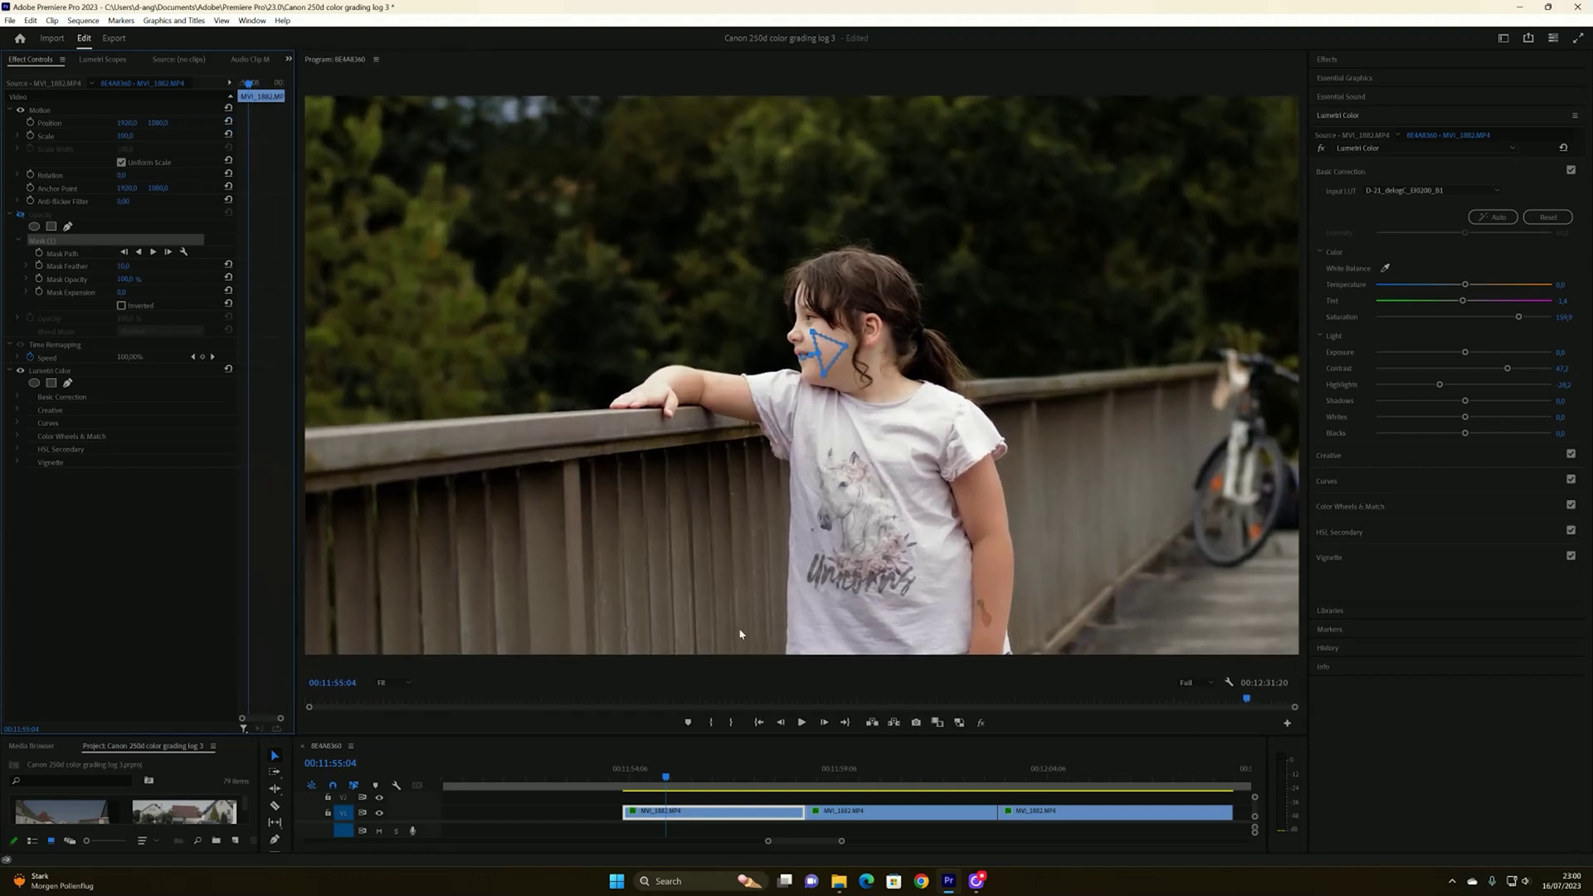
Copy the graded first clip and paste only its Lumetri Color attribute onto the second clip
drag(838, 776, 717, 775)
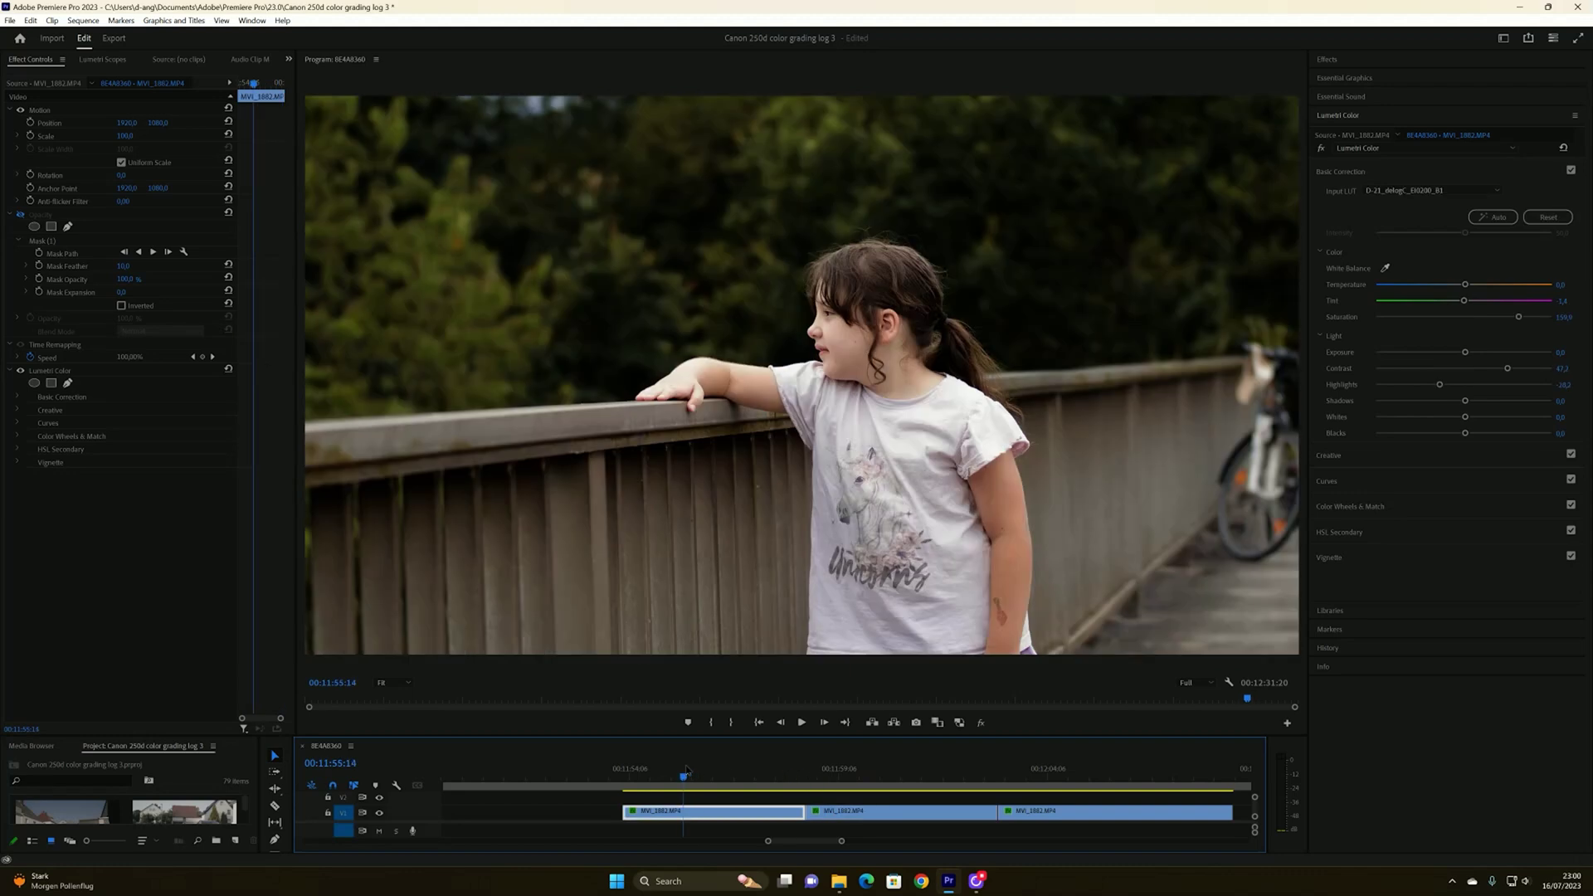
right_click(743, 813)
click(789, 190)
click(865, 776)
right_click(888, 817)
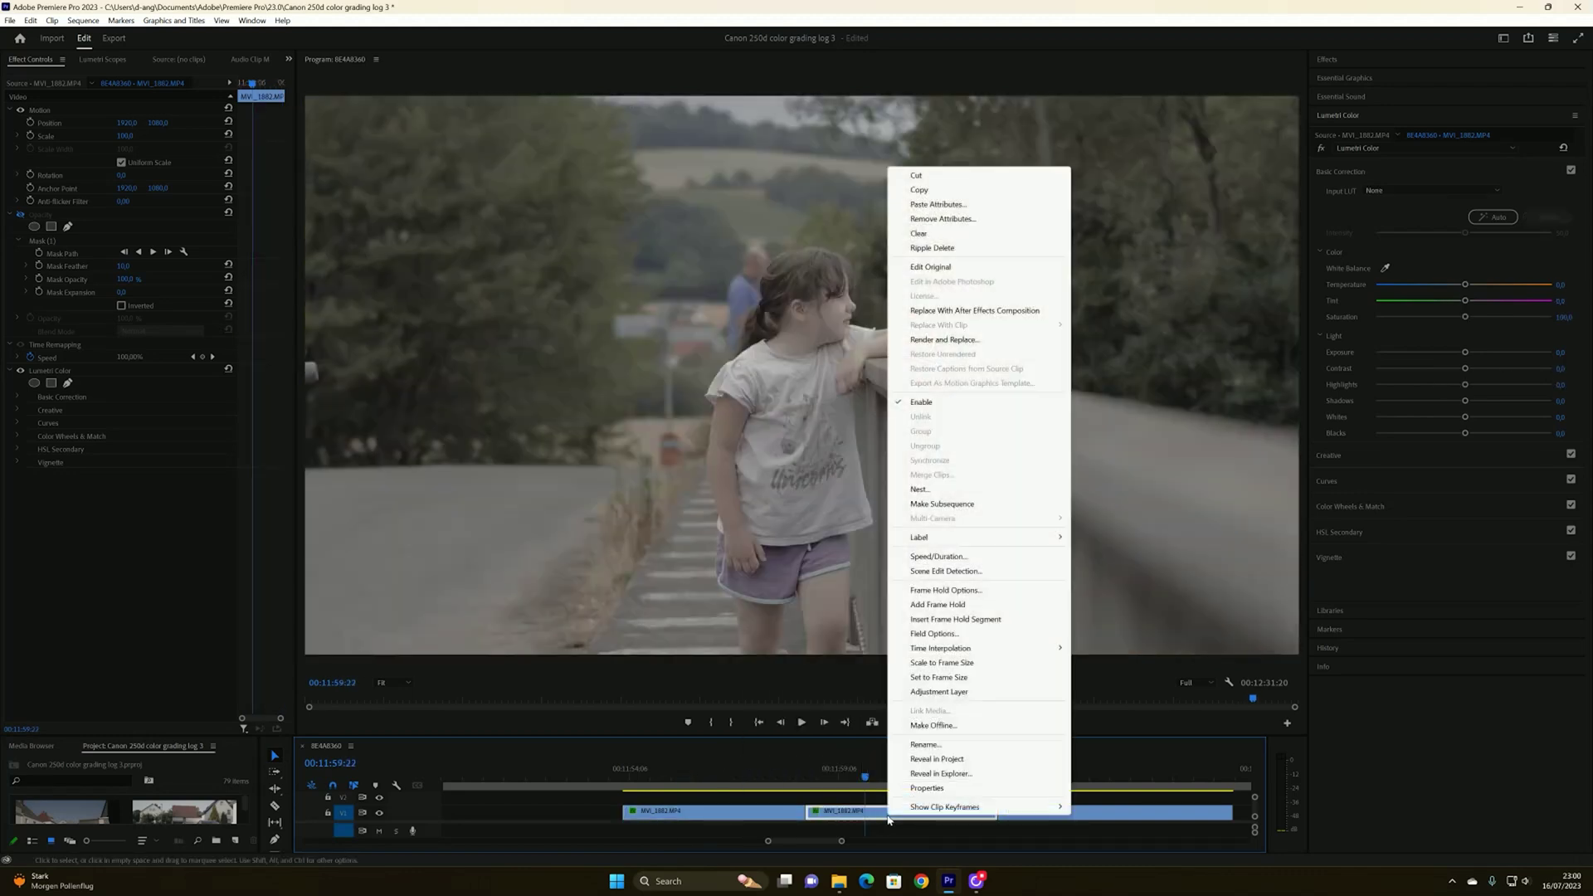
click(937, 205)
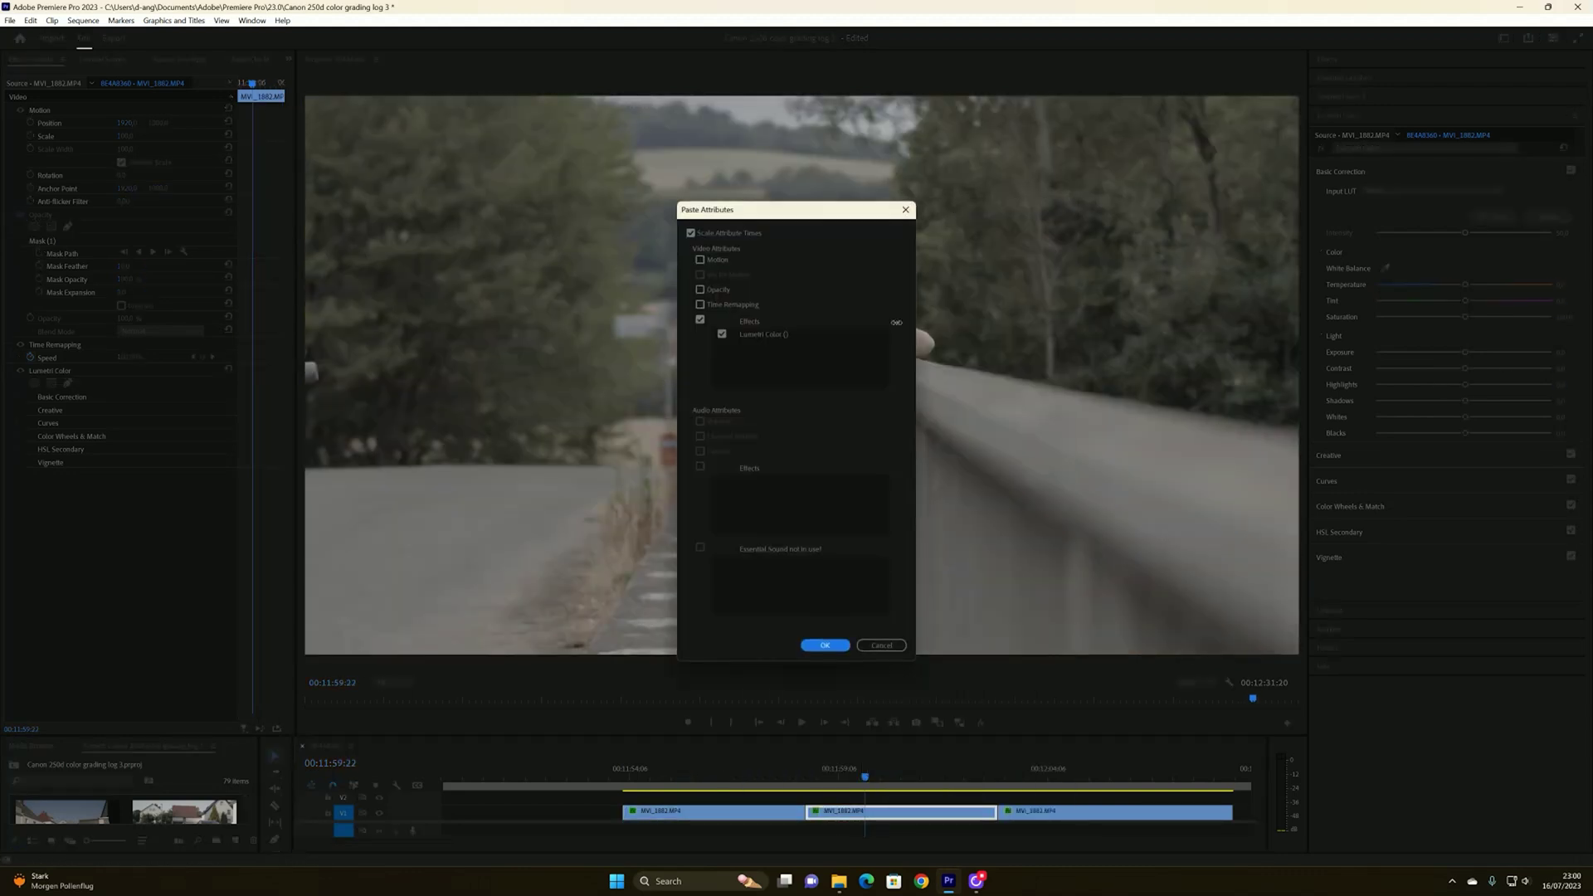
click(815, 652)
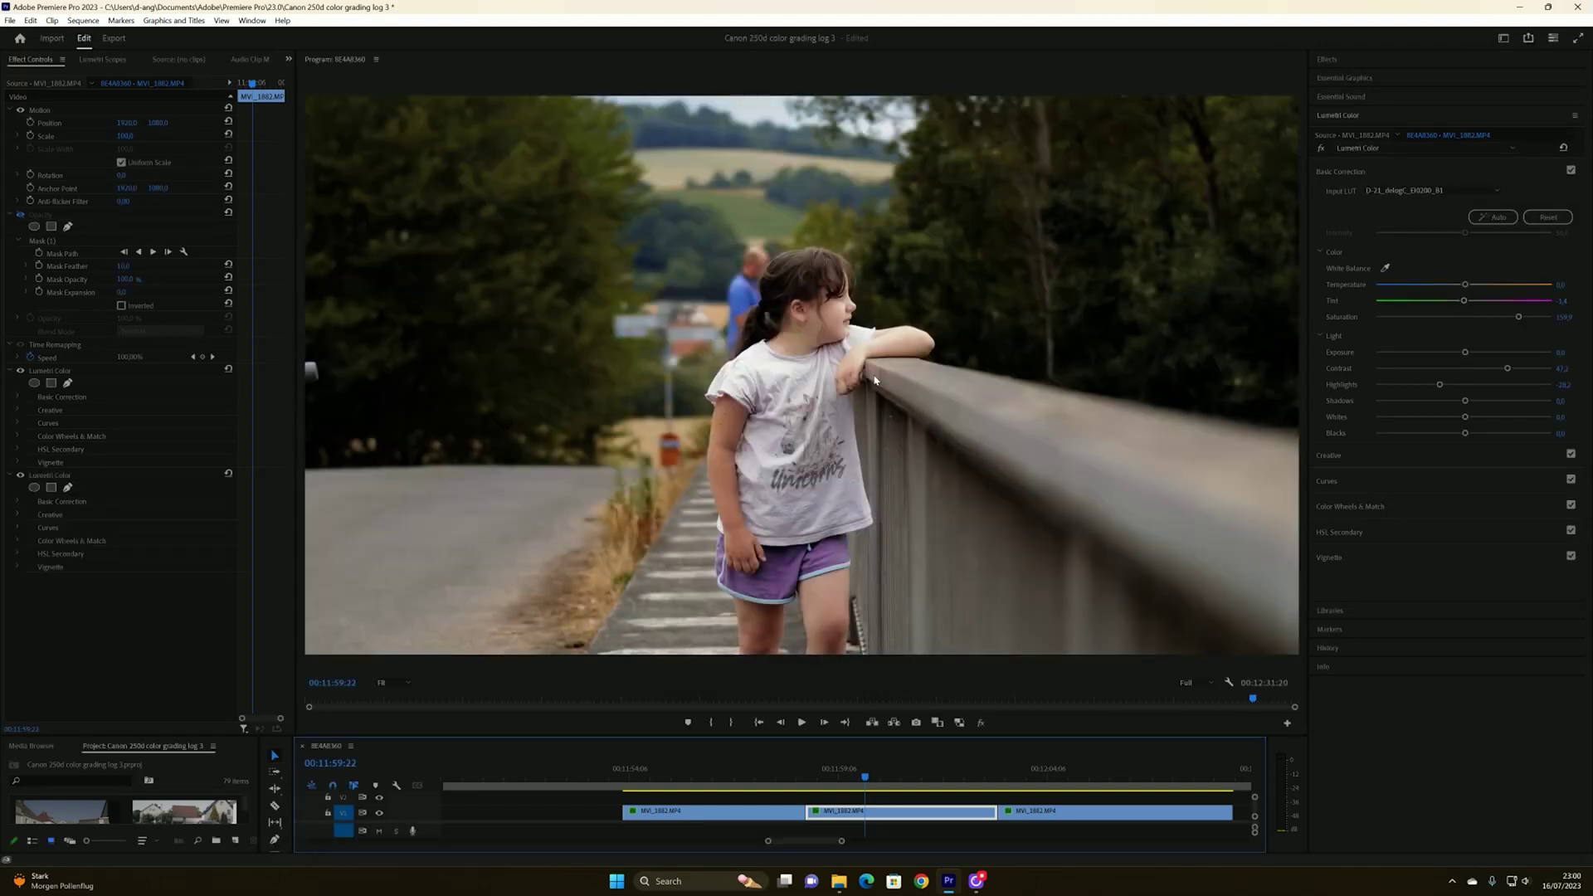
Compare the second clip with its pasted grade bypassed and active, and review the graded first clip again
click(1322, 149)
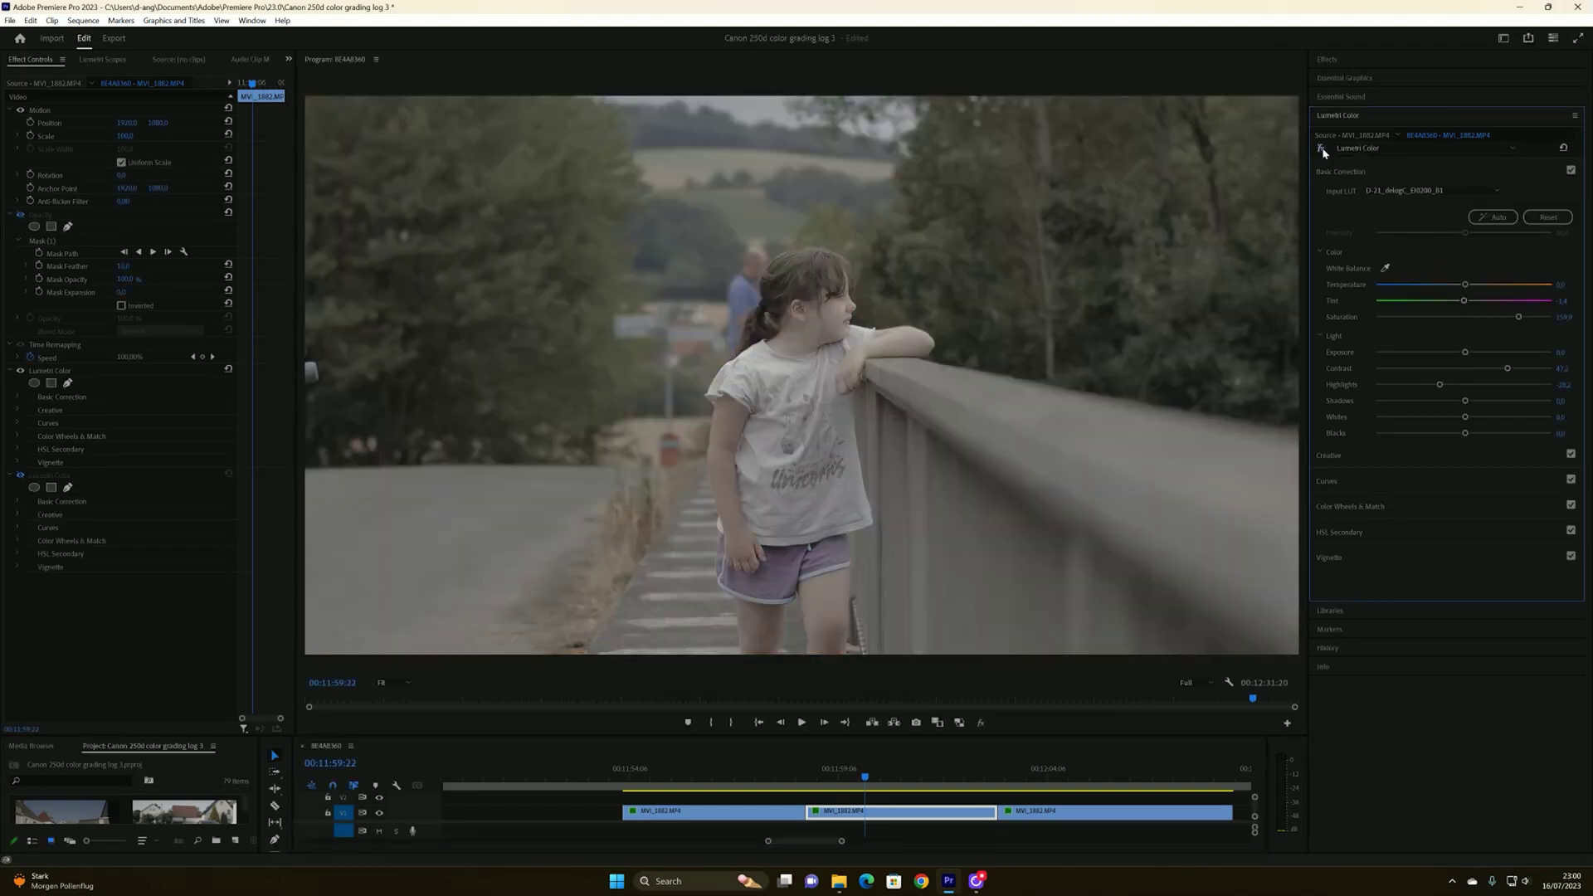
click(1322, 149)
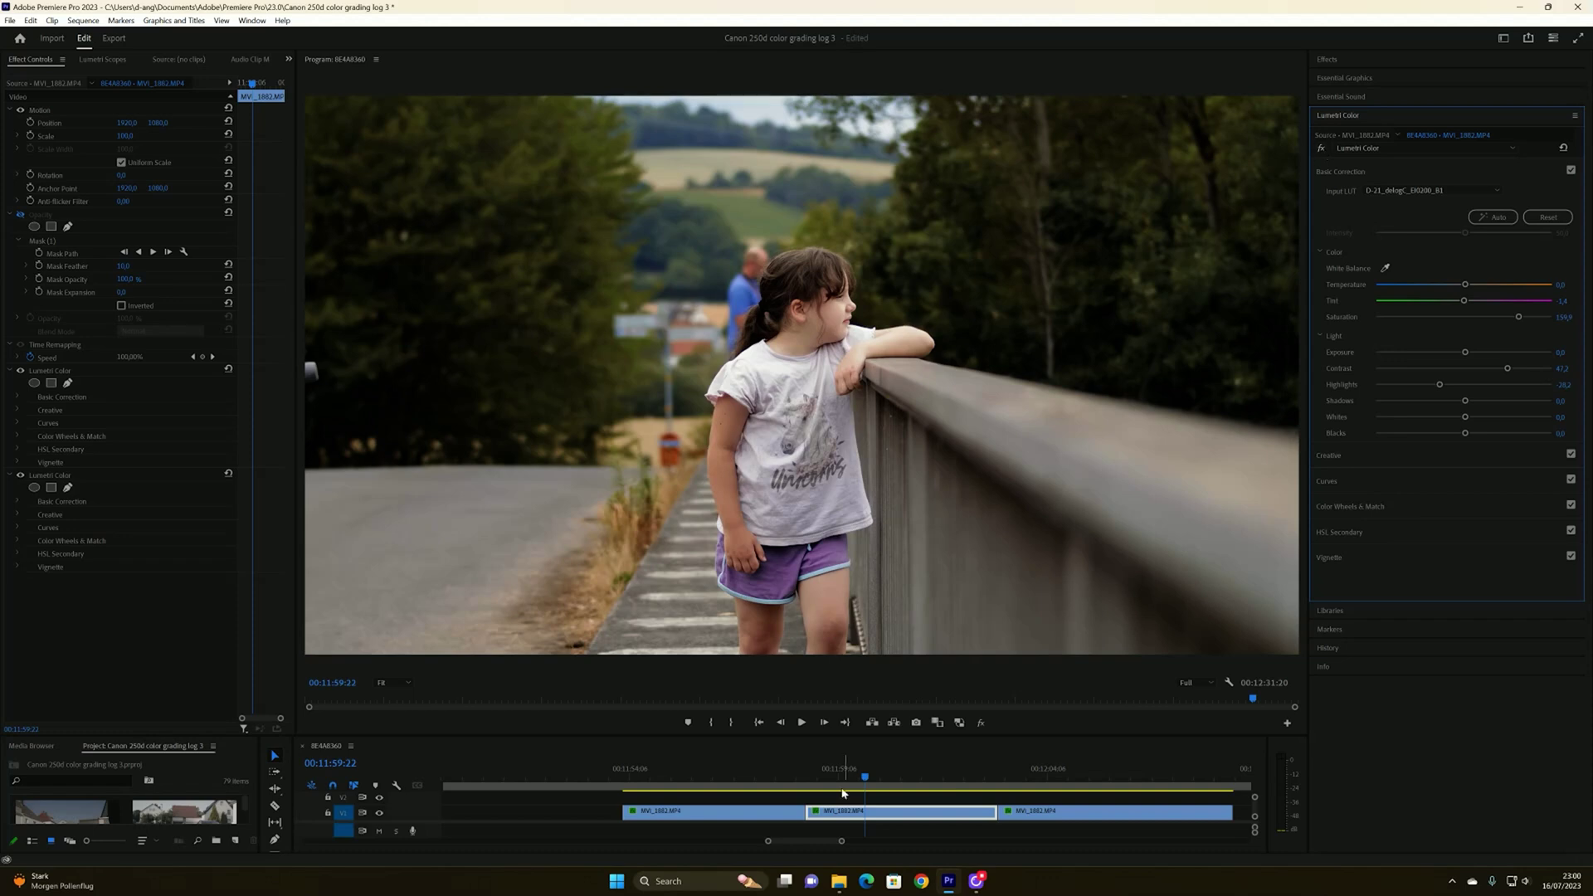
drag(863, 774, 722, 776)
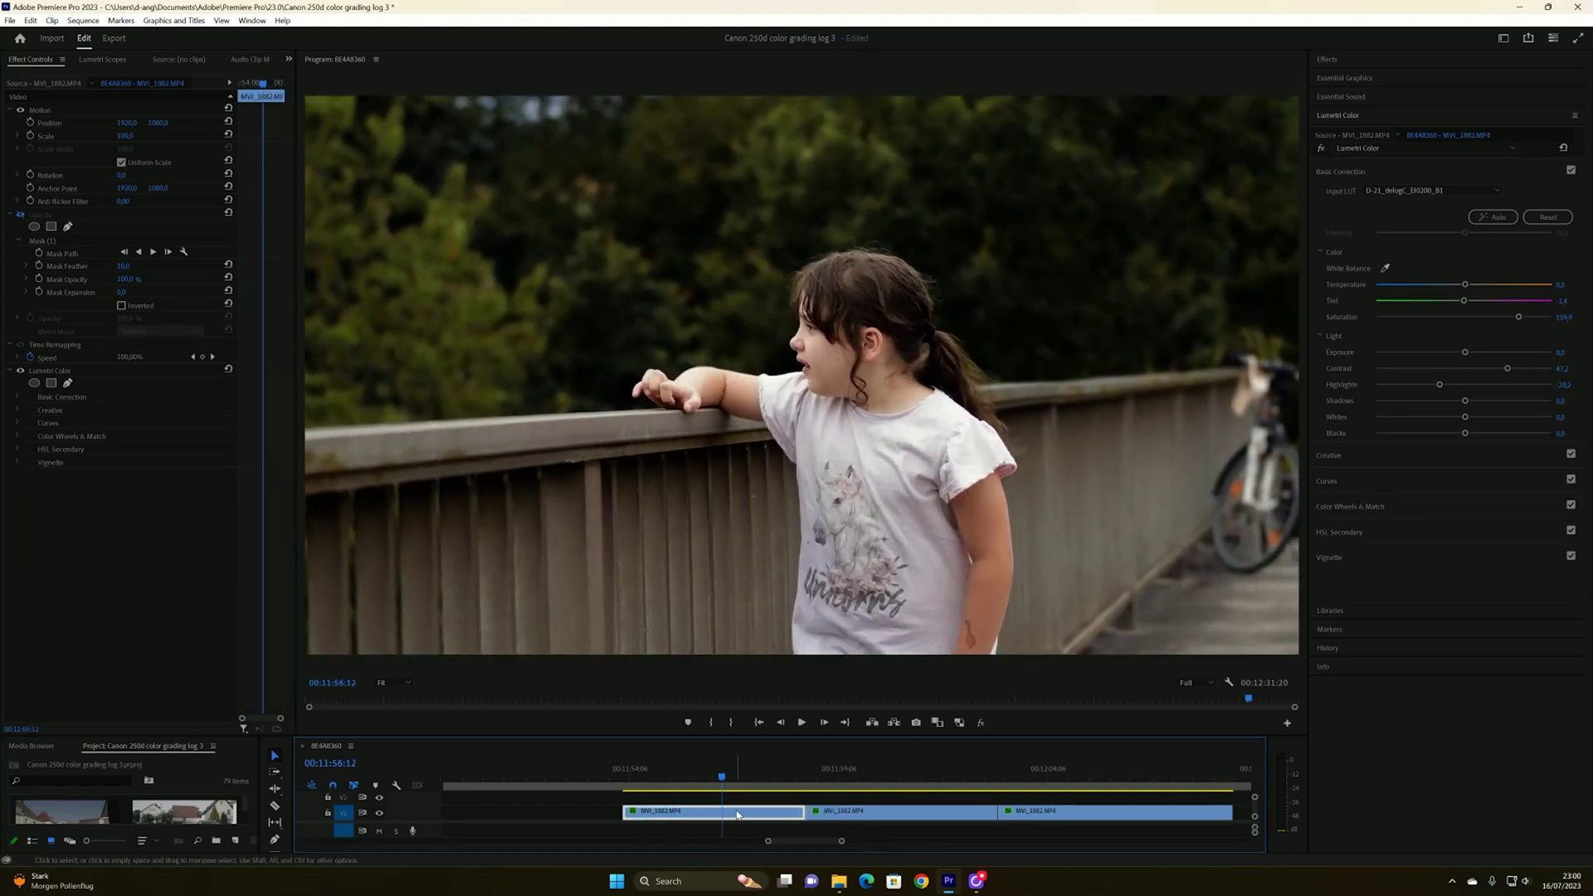
drag(744, 736, 747, 632)
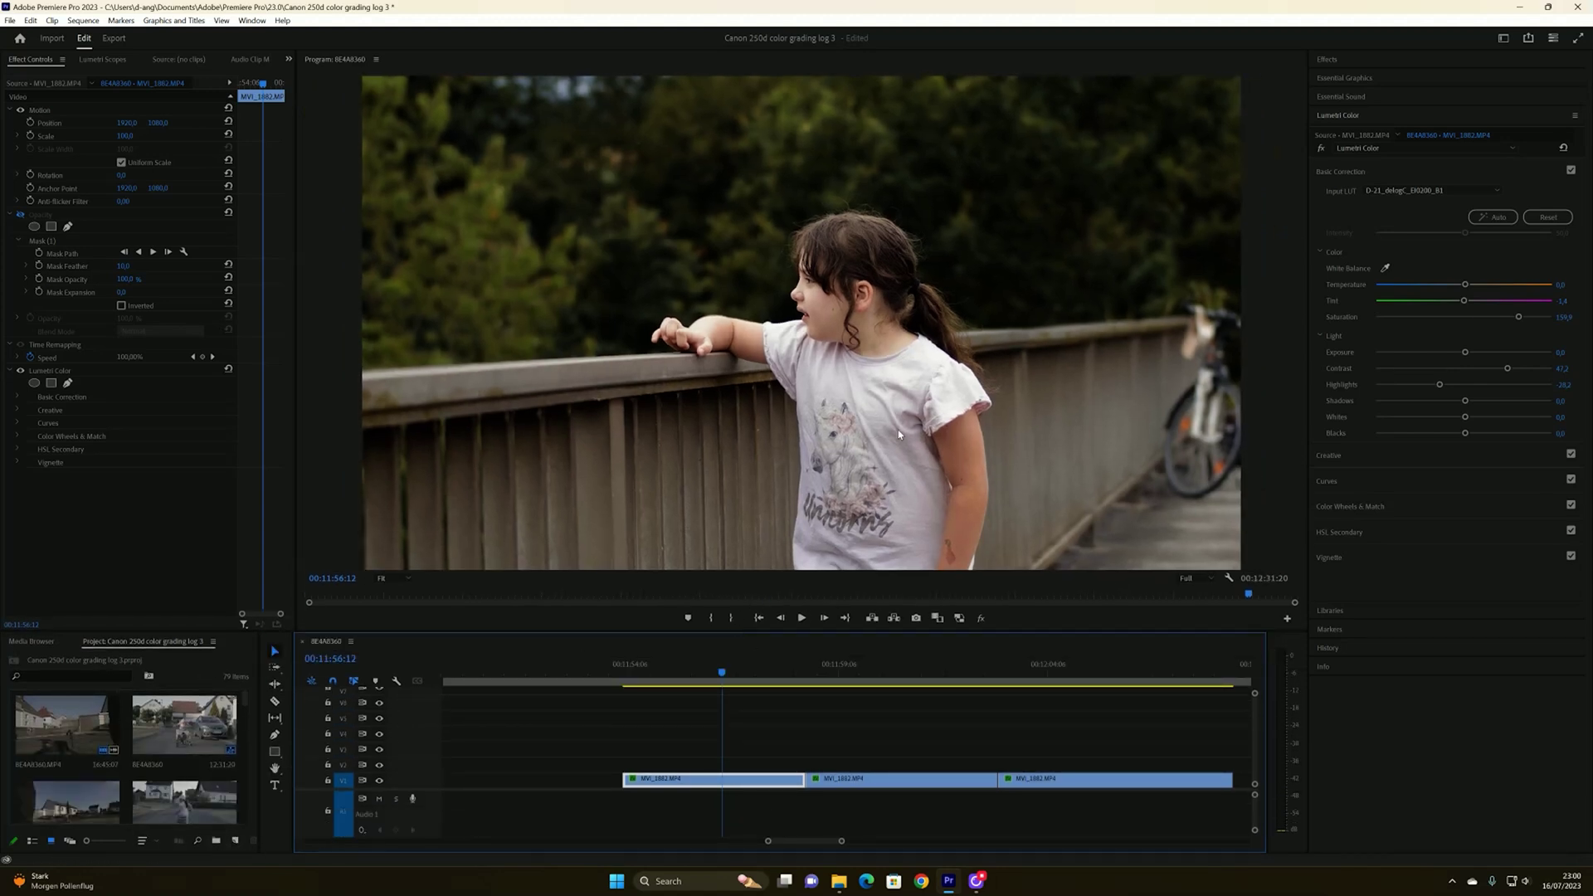
Create a 3840 × 2160 adjustment layer, place it above the first clip, and remove it from the timeline again
click(236, 841)
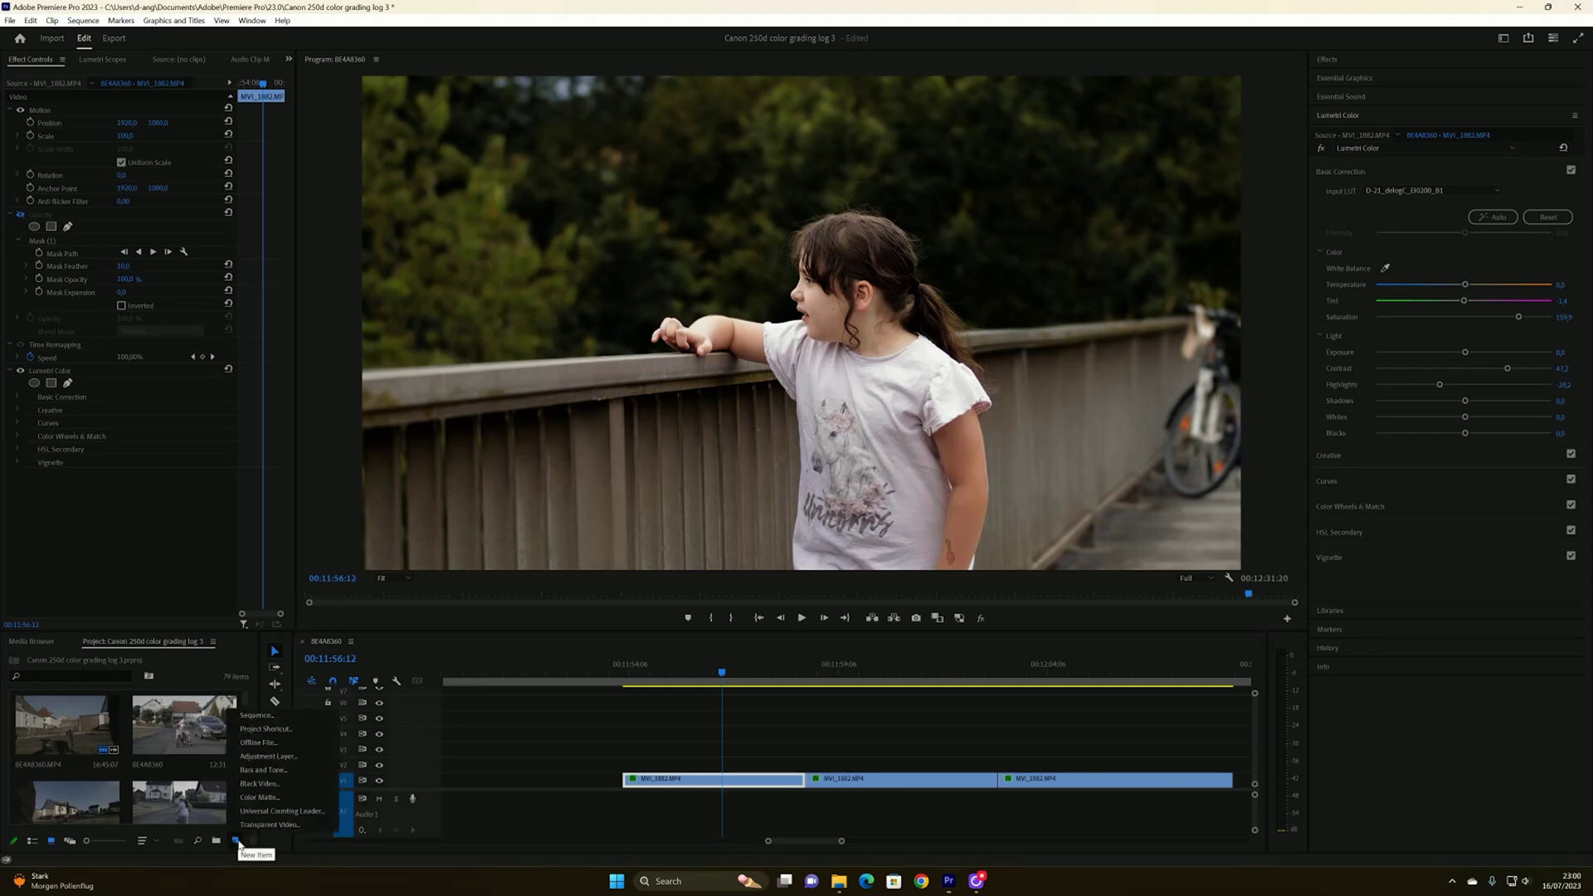
click(268, 756)
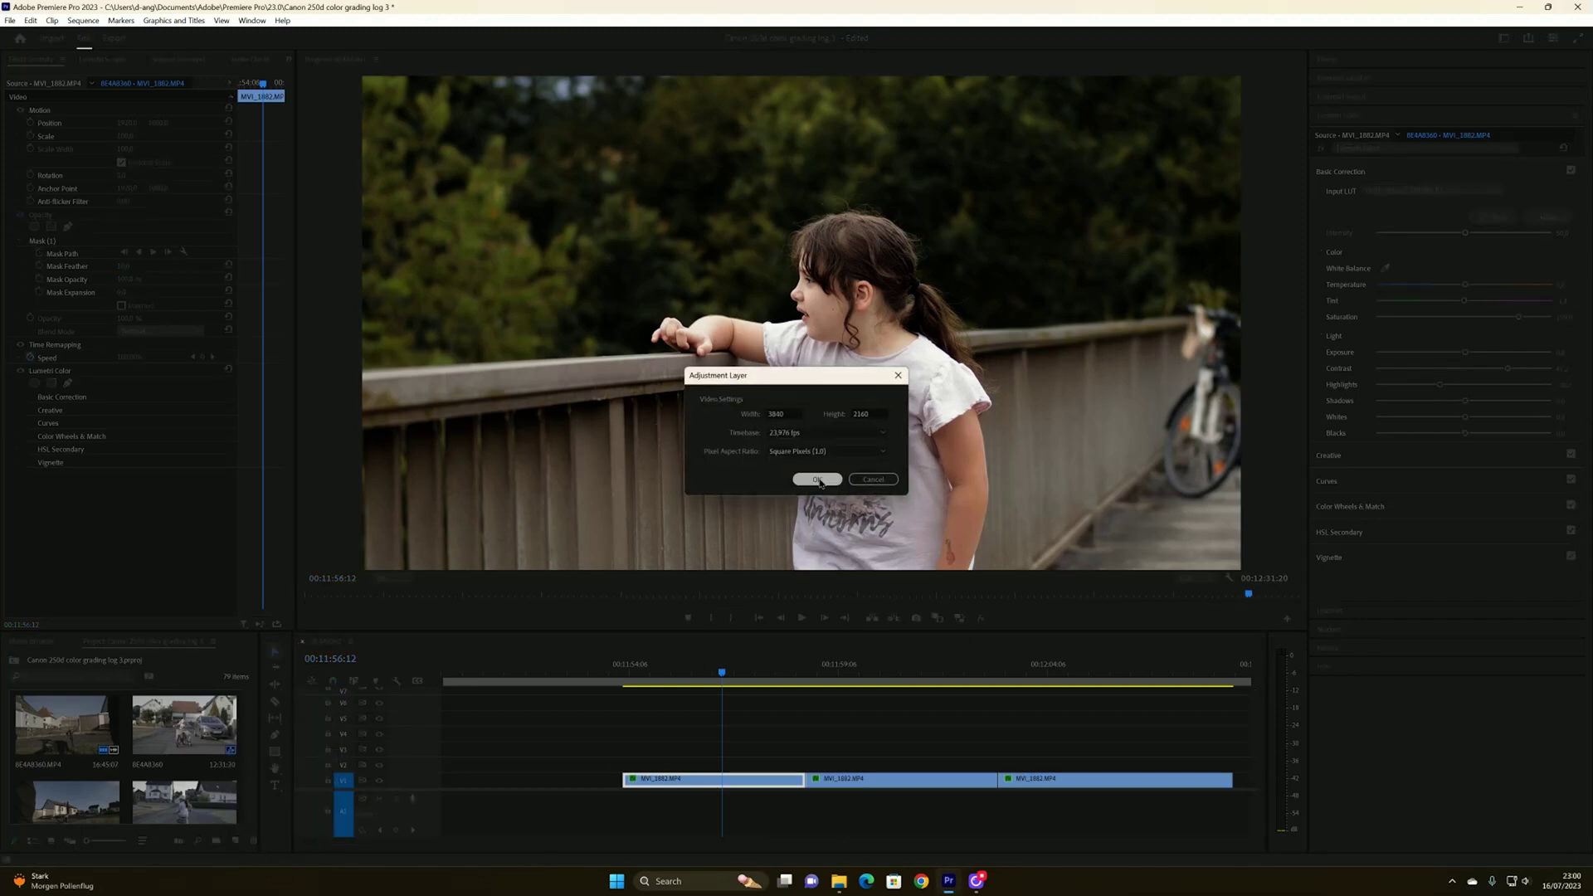
click(824, 483)
drag(184, 776, 805, 770)
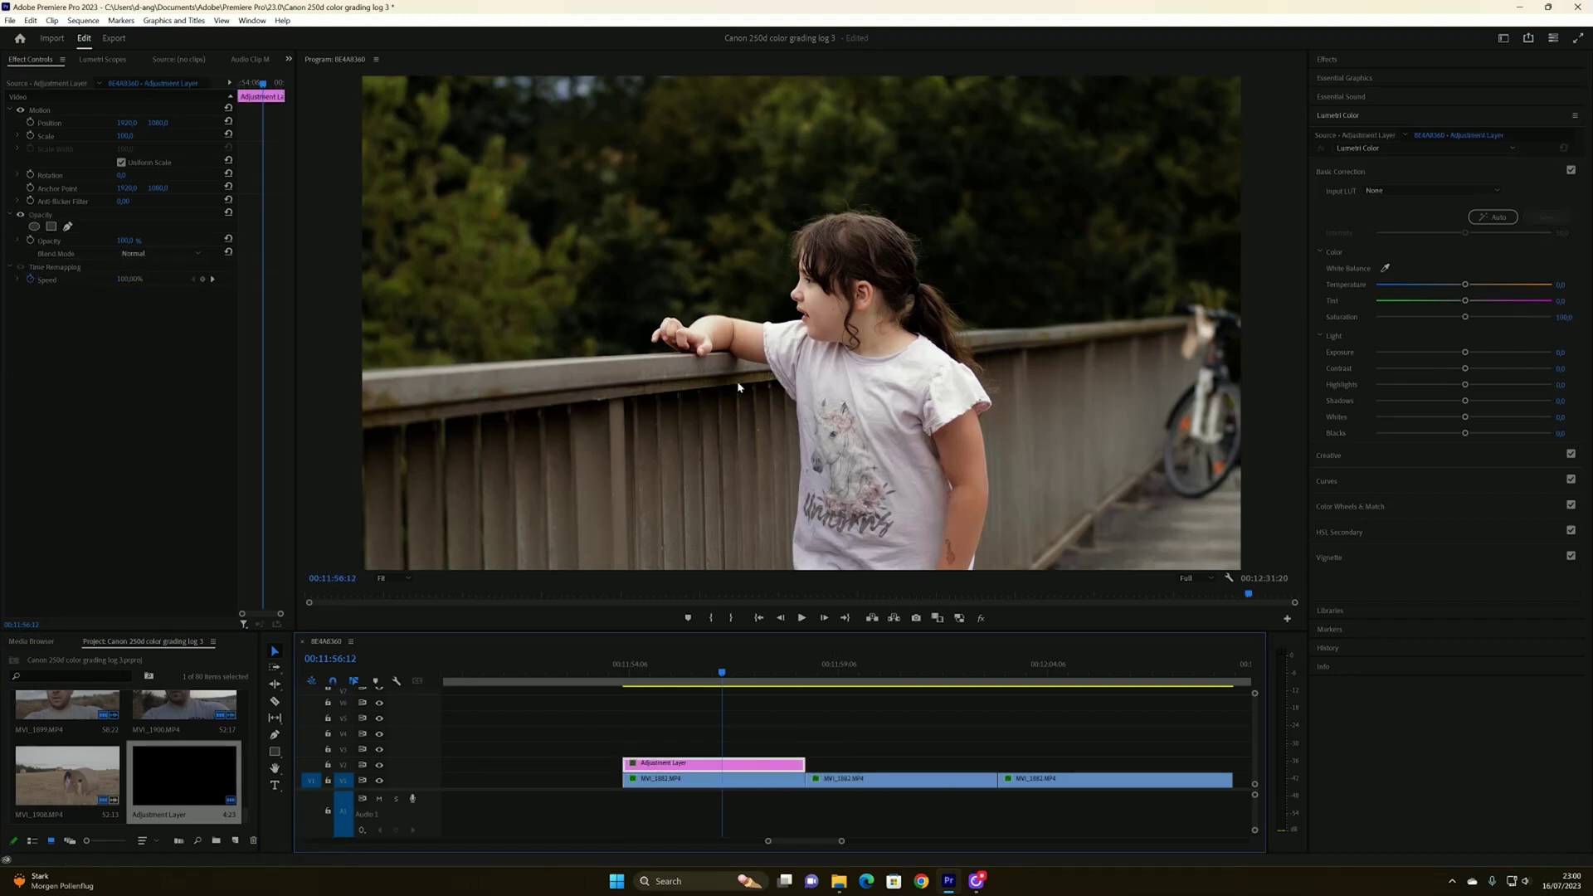
key(Delete)
Nest the graded first clip into its own sequence
click(723, 782)
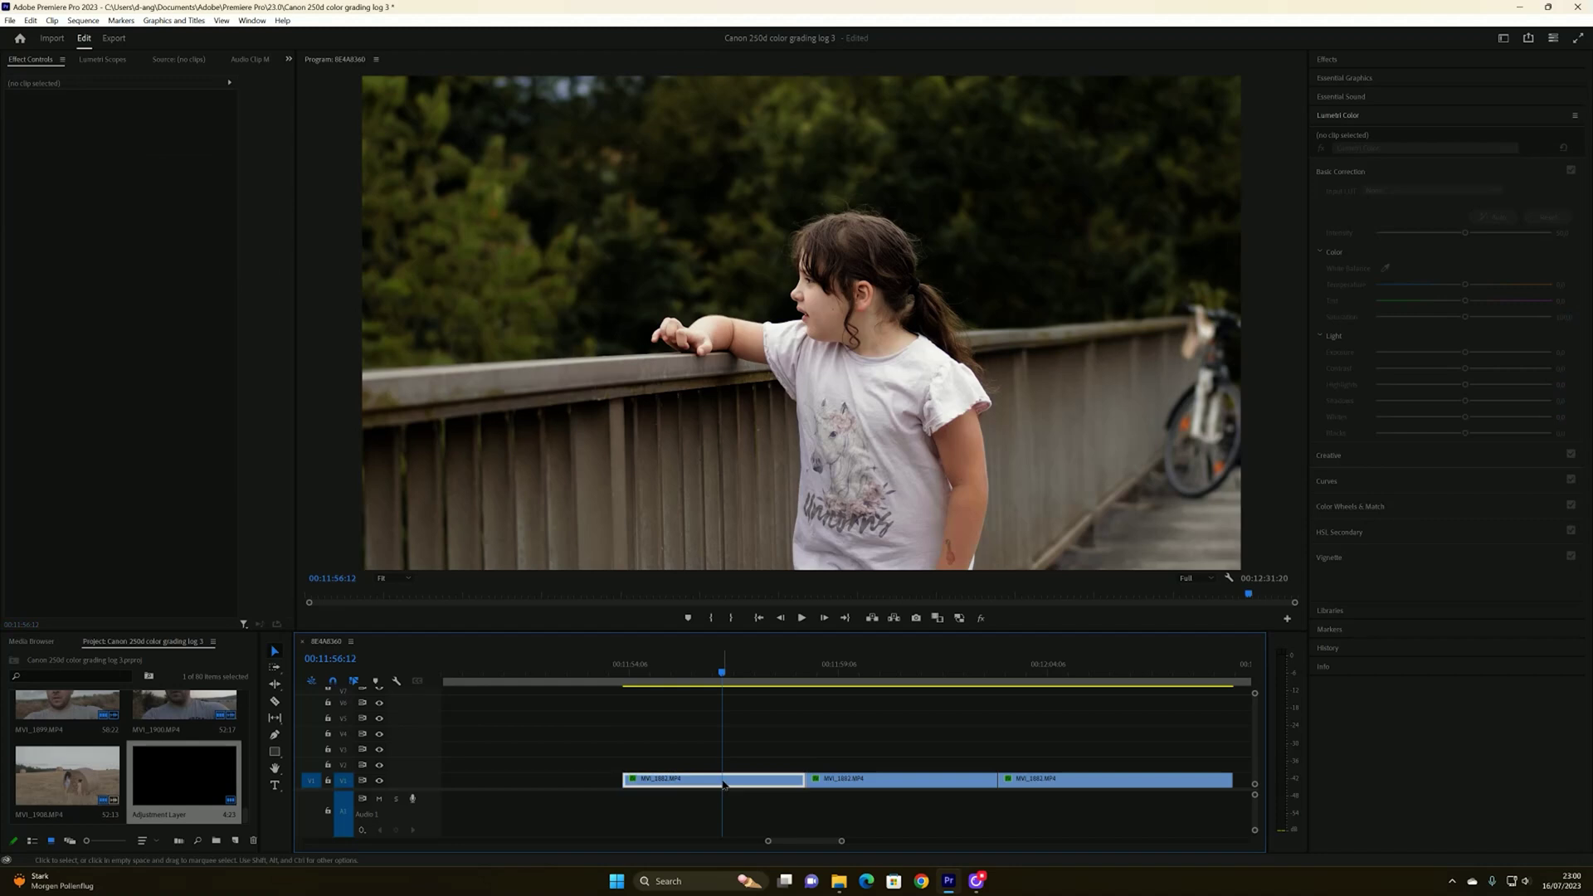
right_click(724, 782)
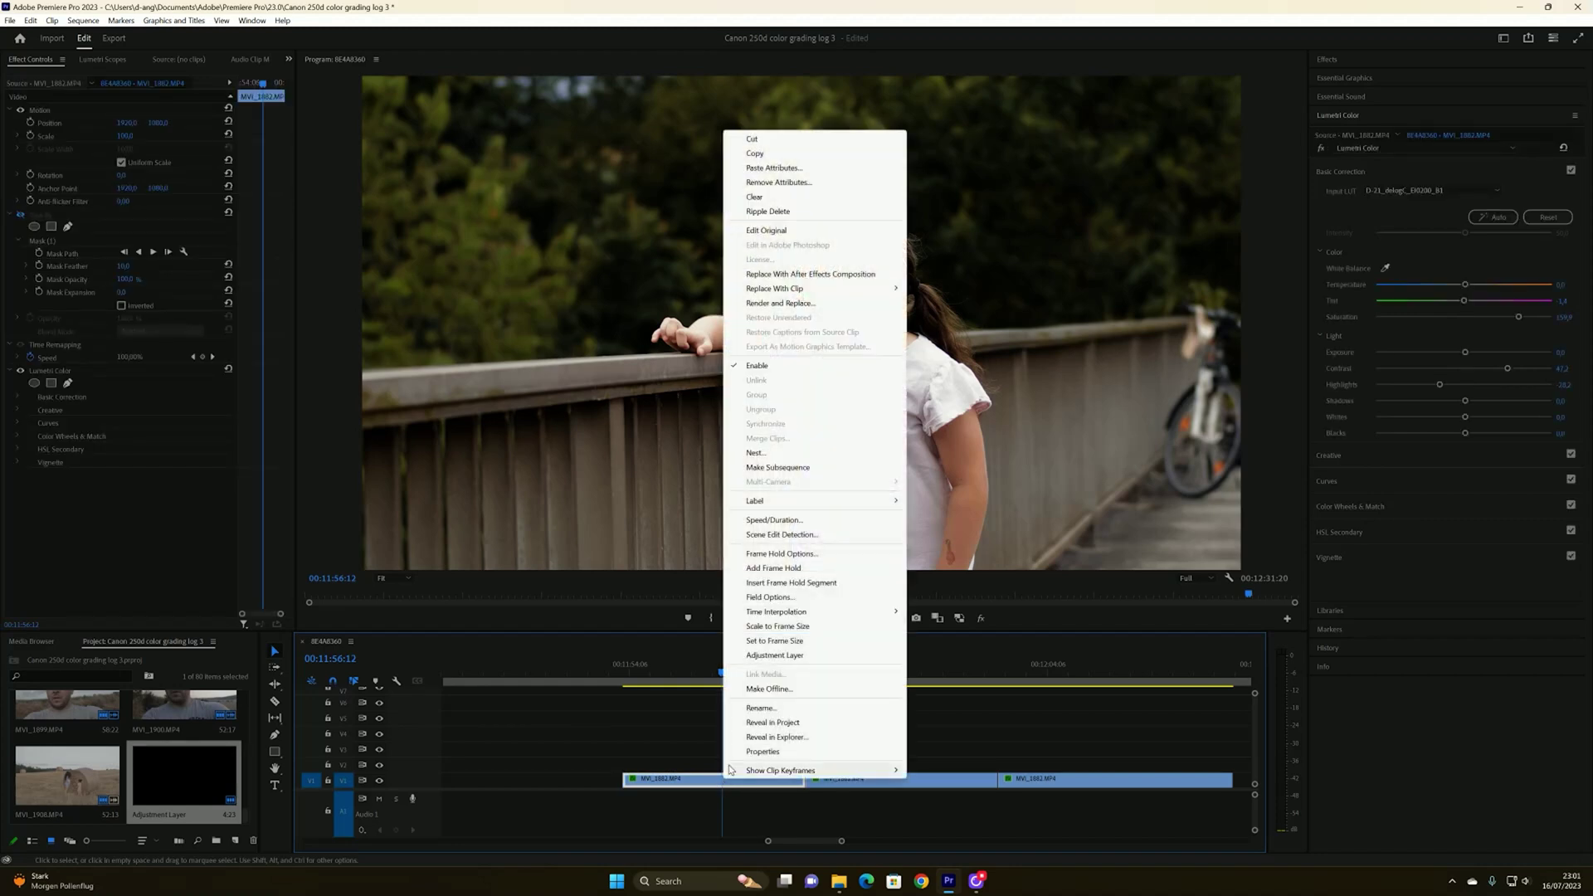
click(763, 452)
click(762, 453)
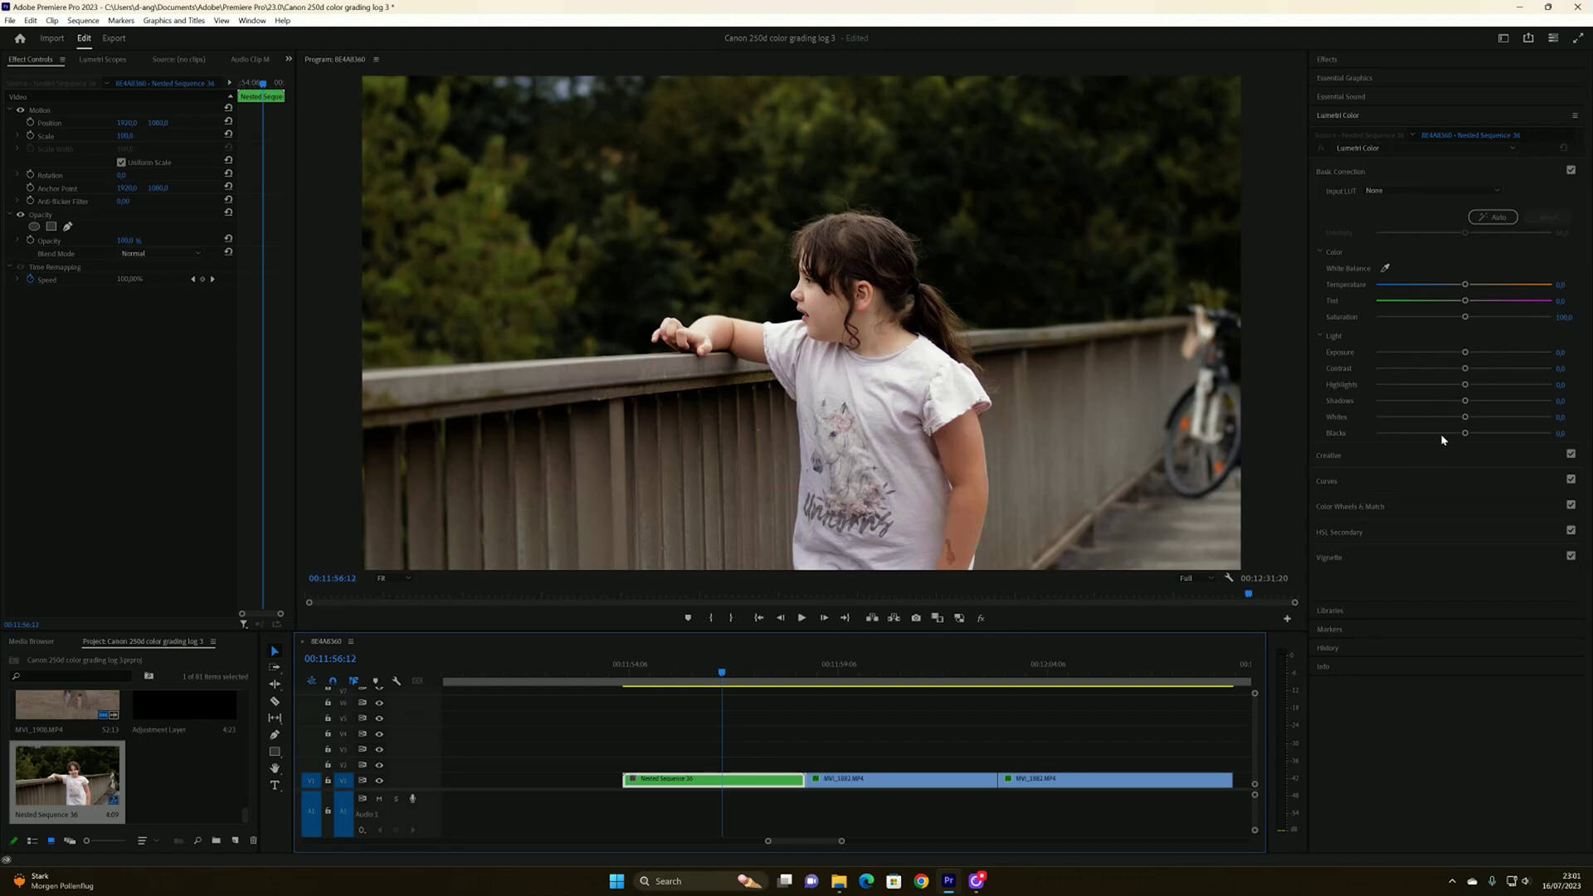
Shift the nested clip's shadows toward blue and midtones toward orange with the color wheels, and adjust the highlights tint
click(1410, 190)
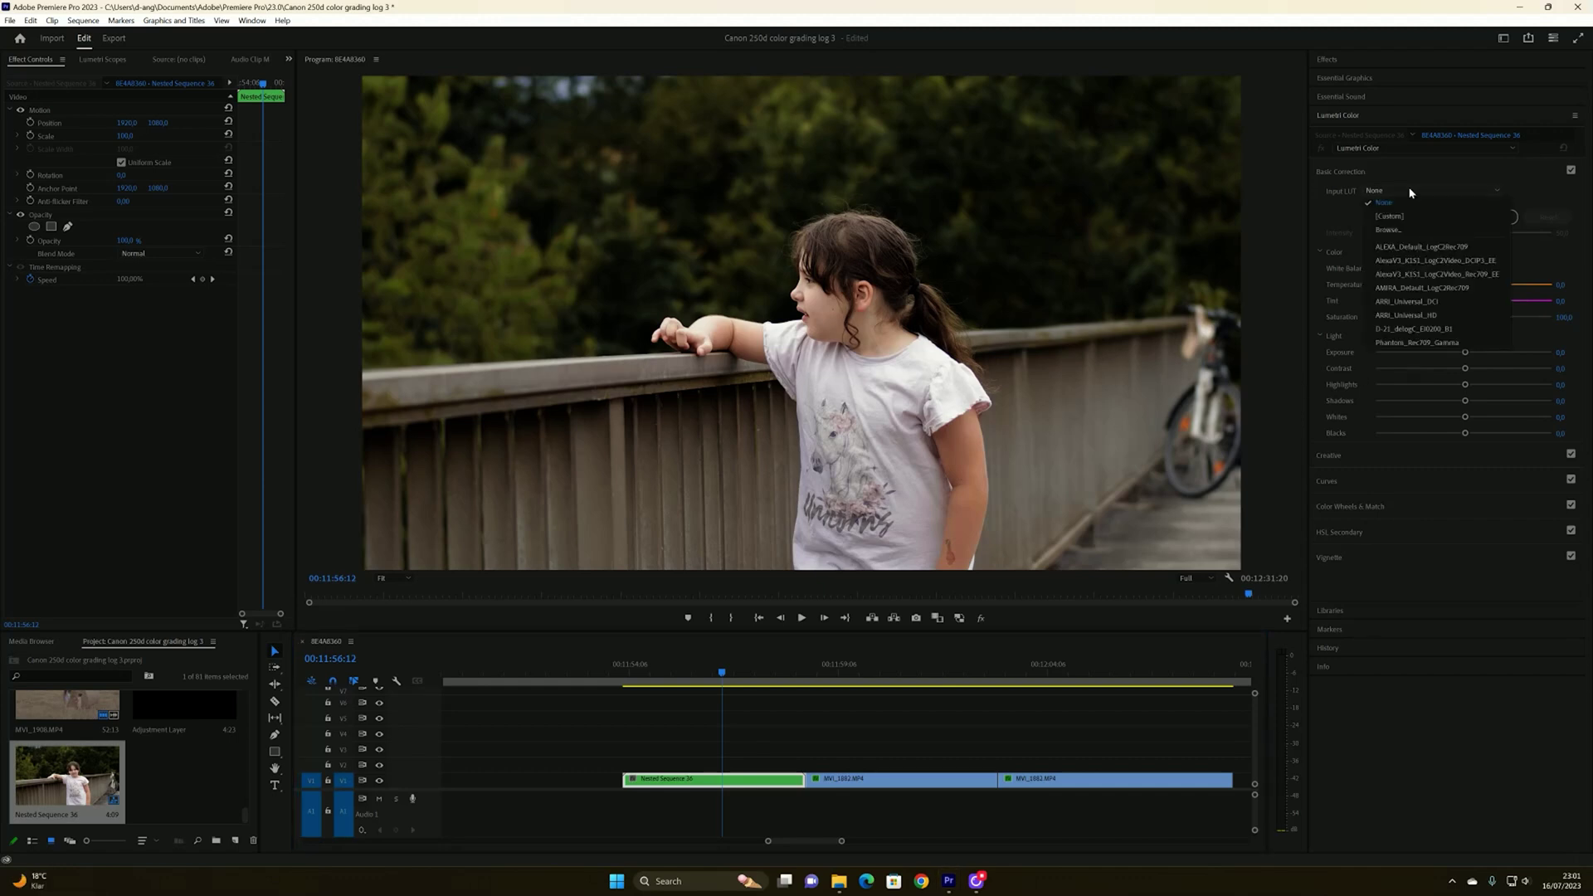
click(1351, 485)
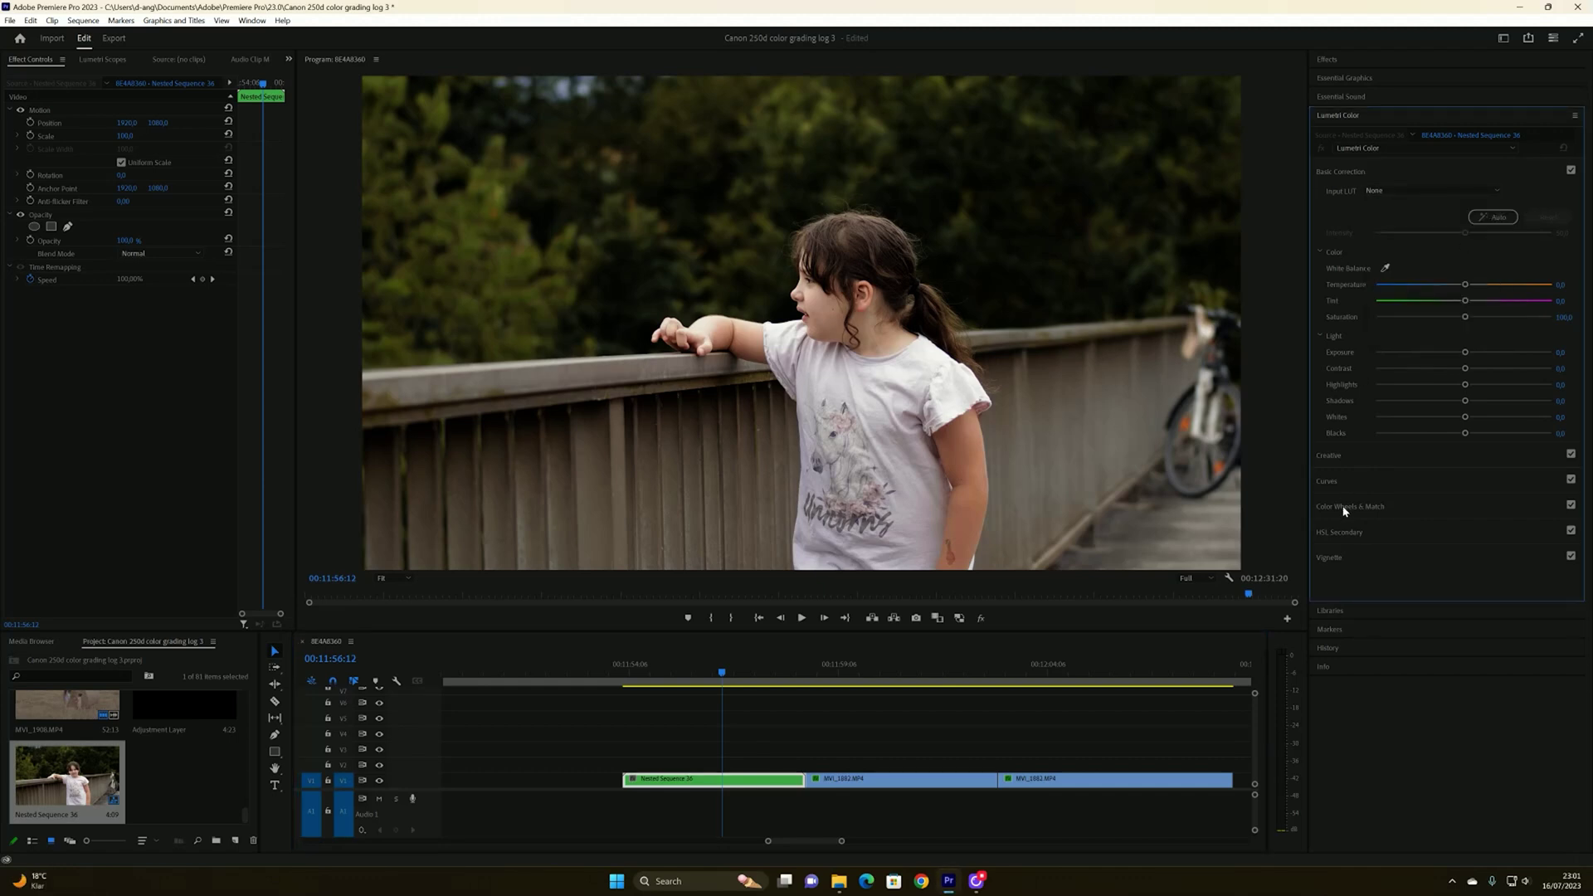
click(1345, 506)
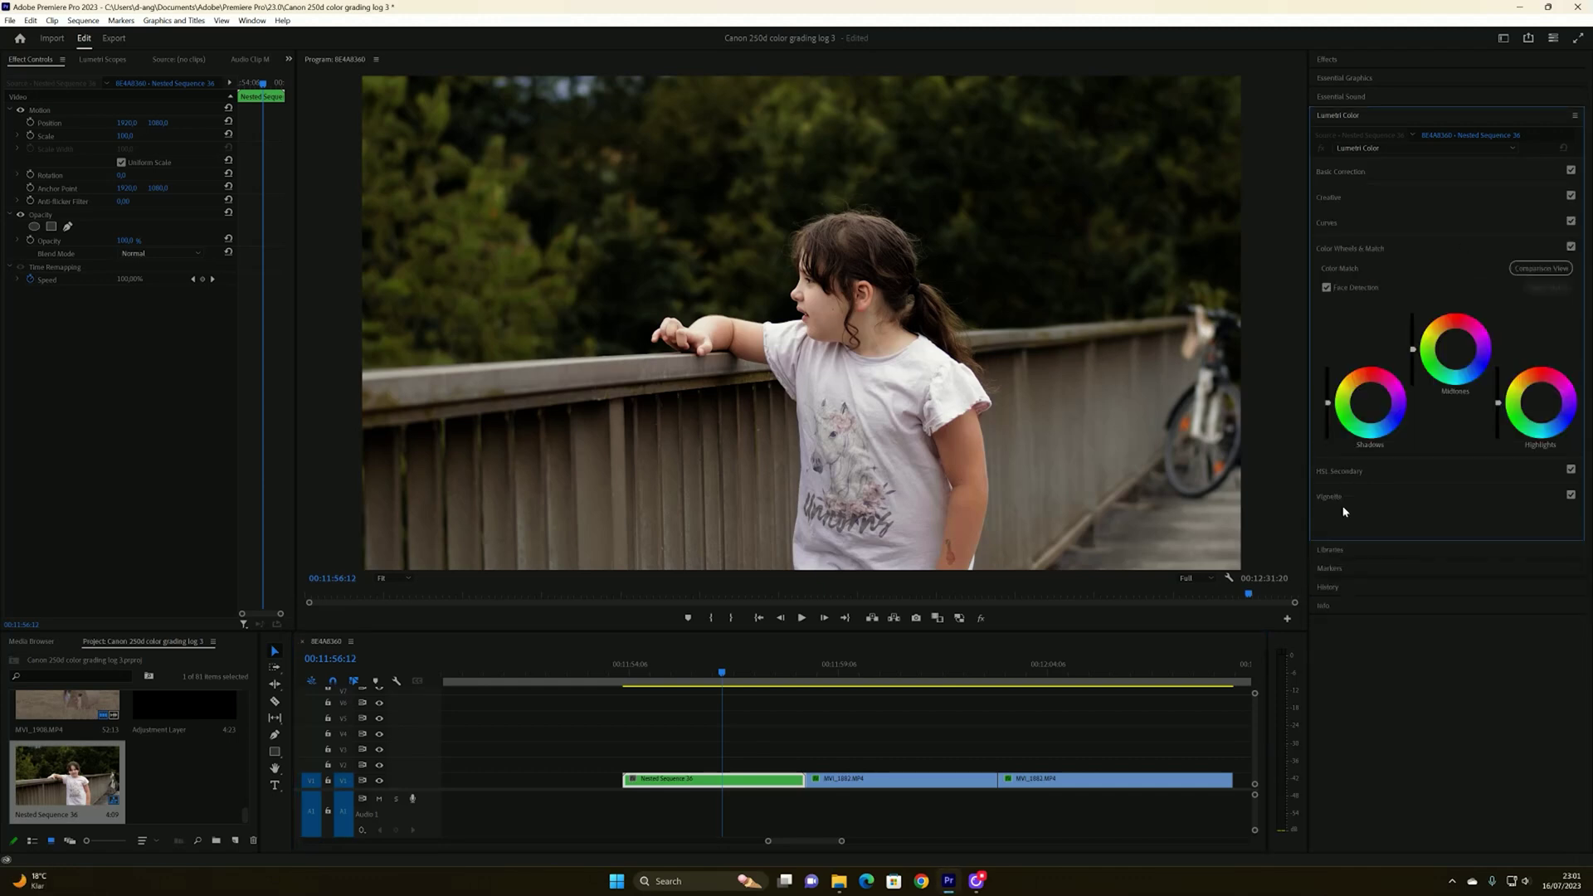
click(1371, 406)
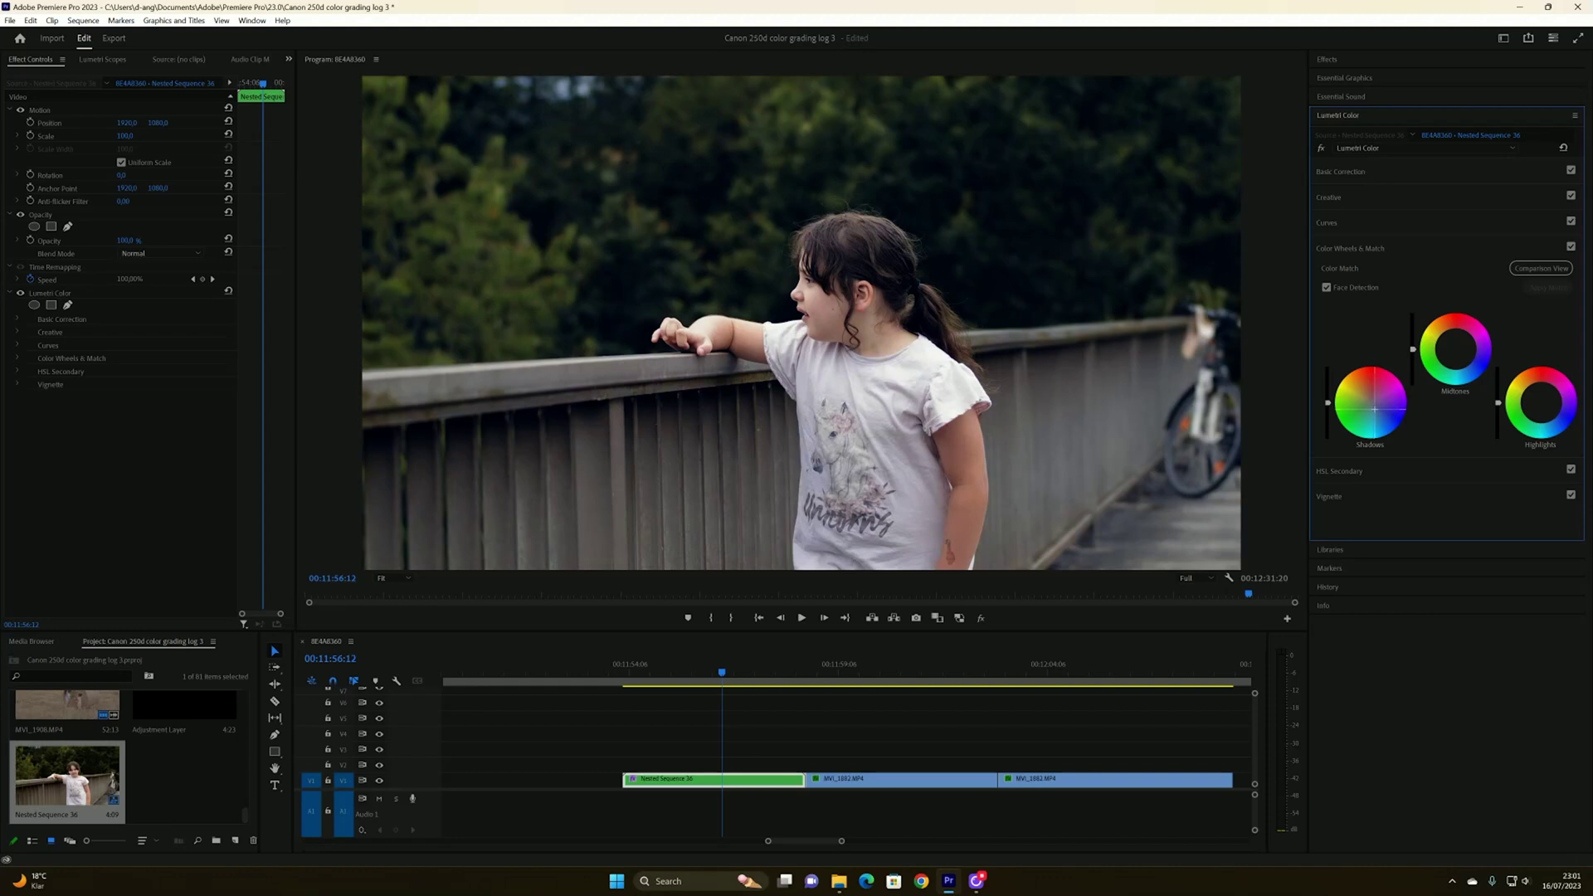
click(1456, 361)
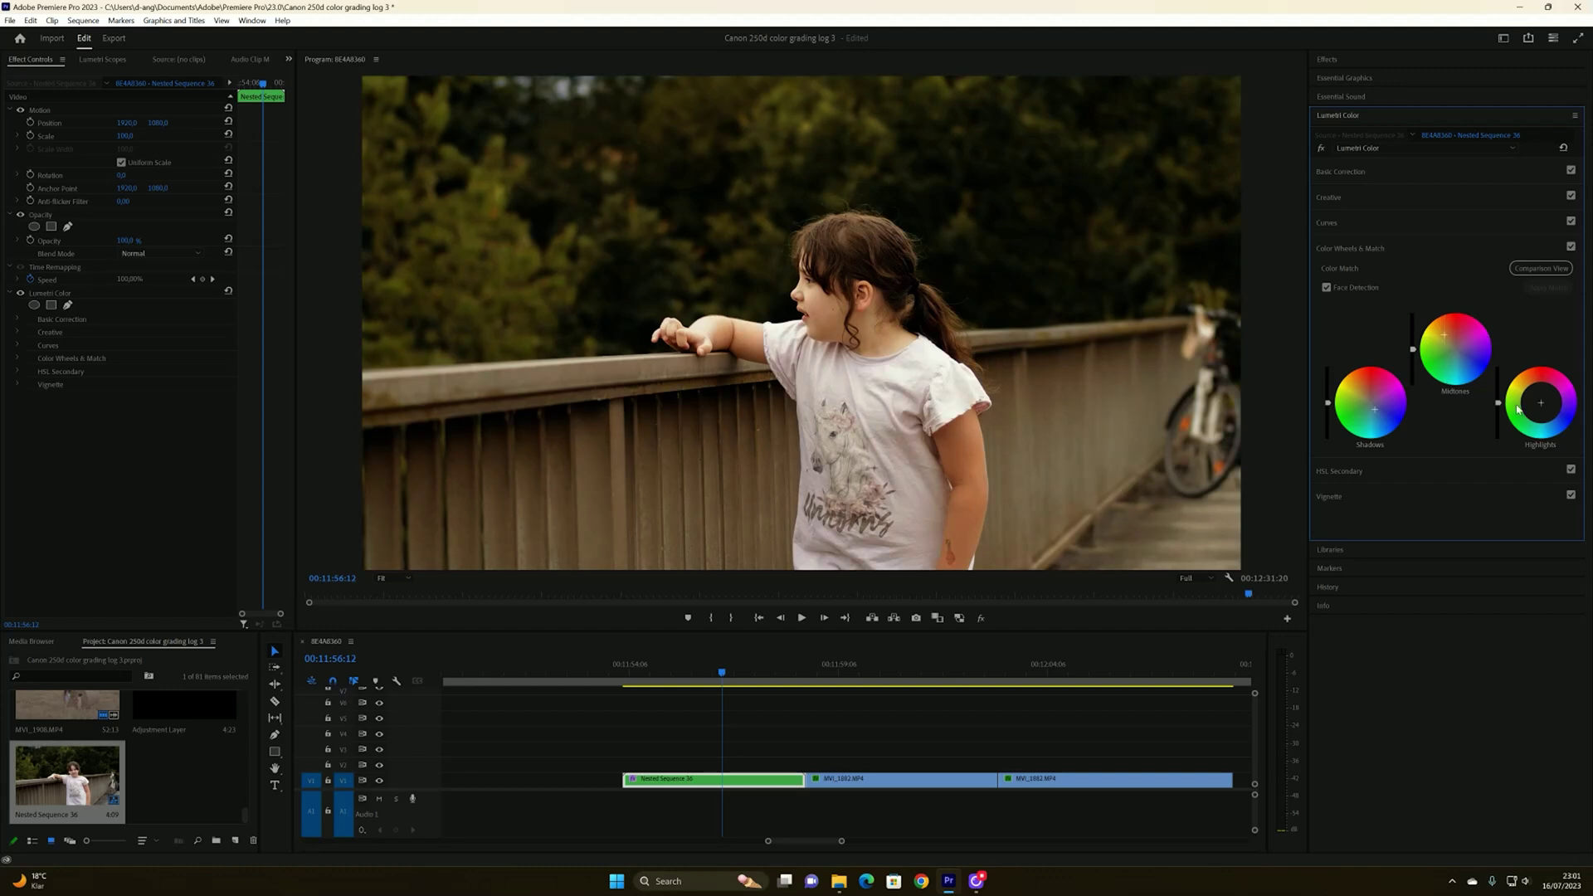
click(1542, 404)
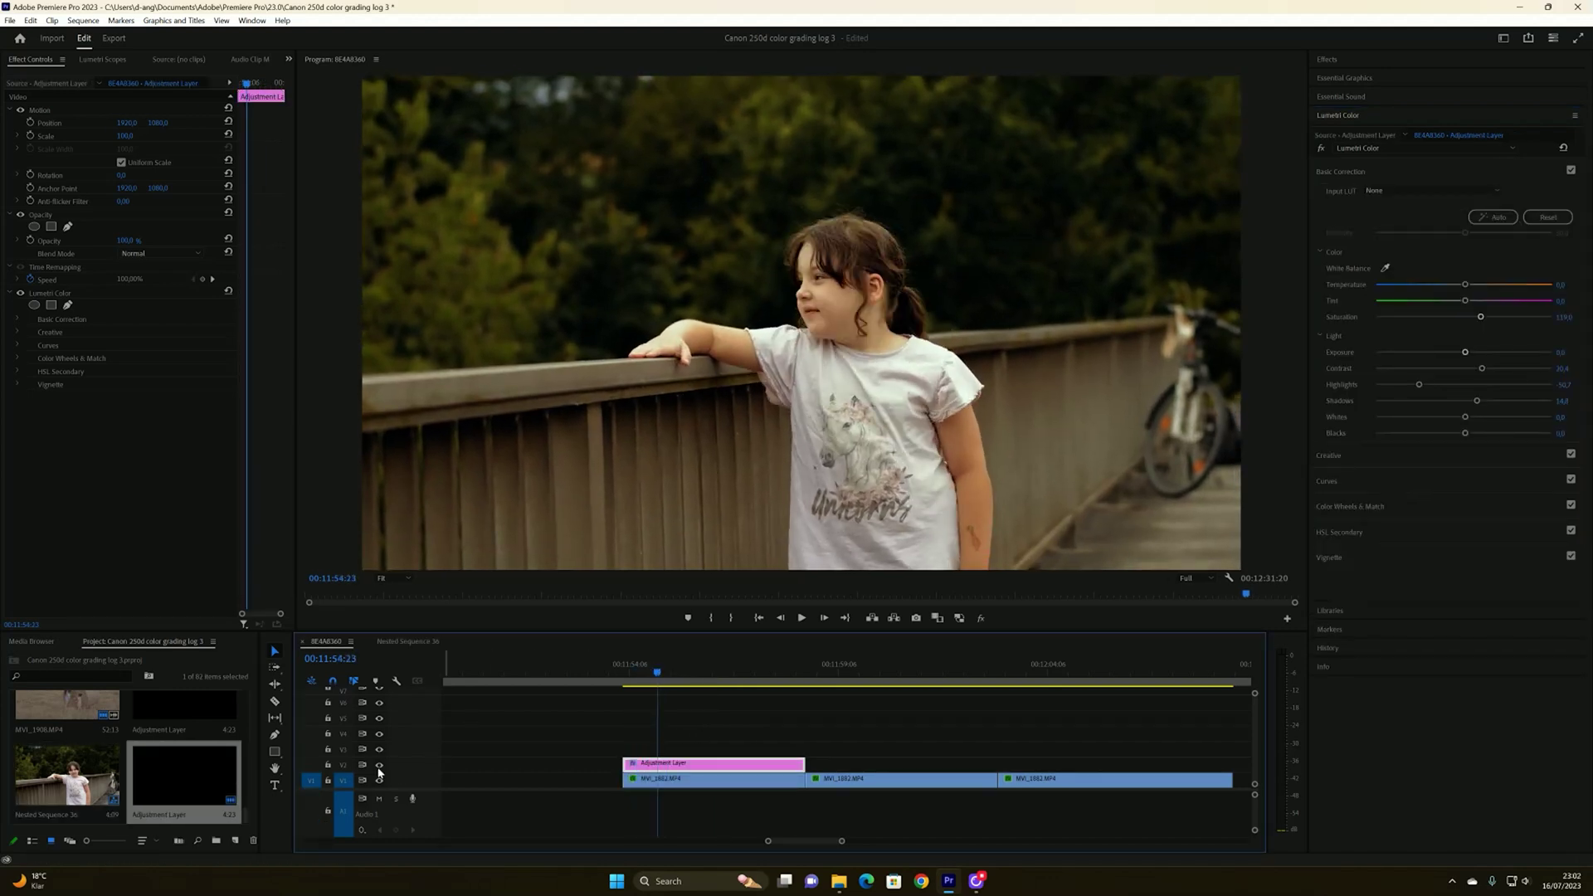
Compare the first clip with the adjustment layer's track hidden and shown, and scrub through its opening
click(379, 764)
click(380, 765)
mouse_move(655, 672)
mouse_down()
mouse_move(750, 672)
mouse_move(622, 672)
mouse_move(758, 671)
mouse_move(651, 673)
mouse_up()
click(630, 674)
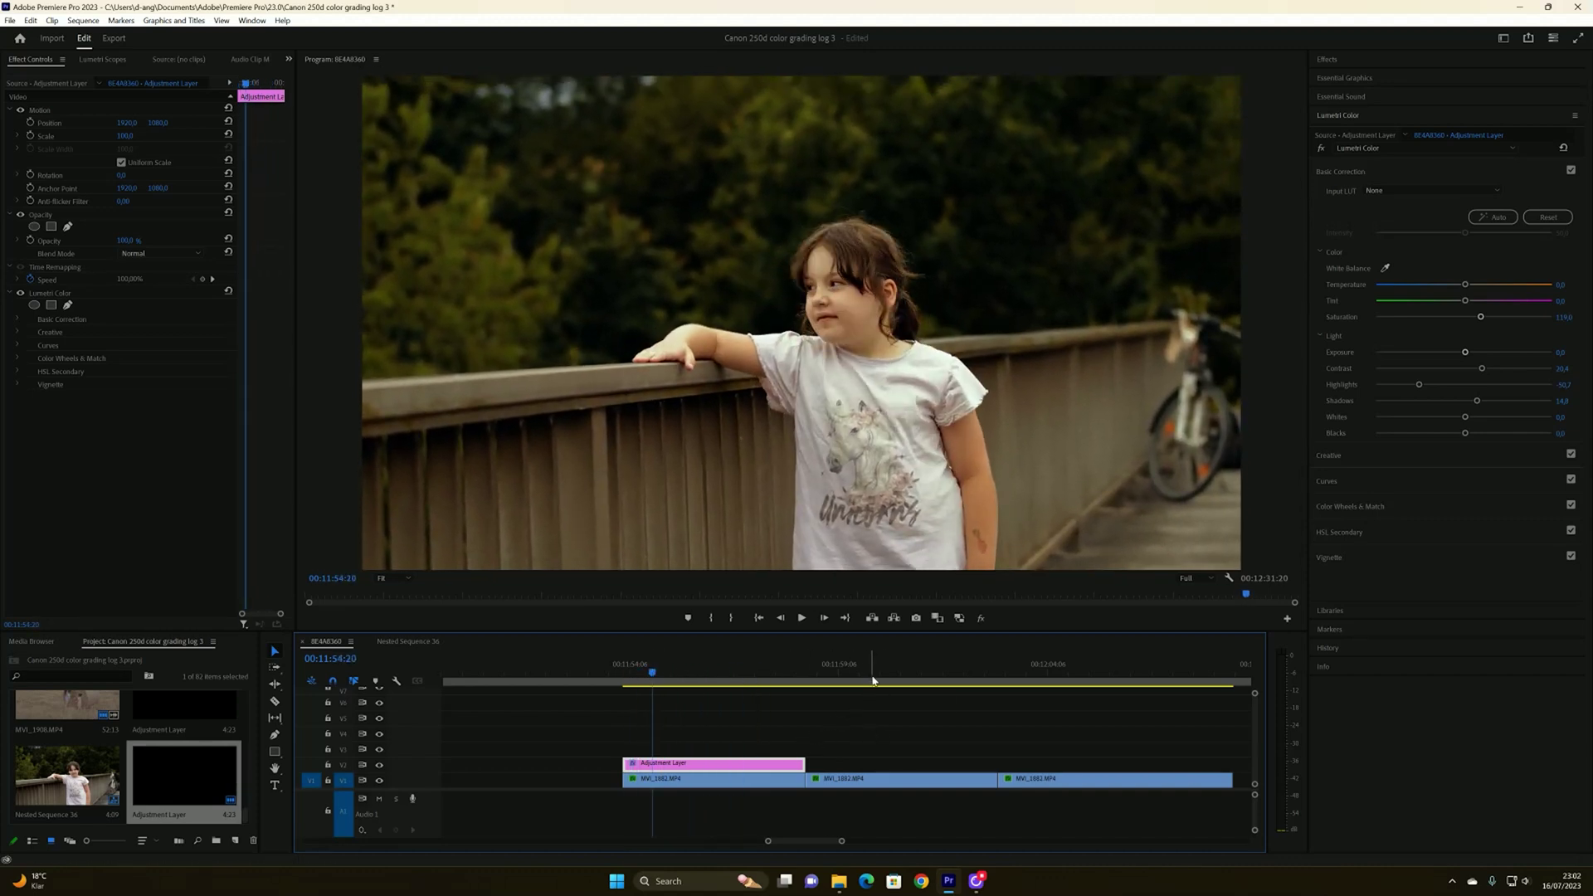
Extend the adjustment layer to the end of the second clip so its grade covers both clips
click(865, 675)
click(735, 763)
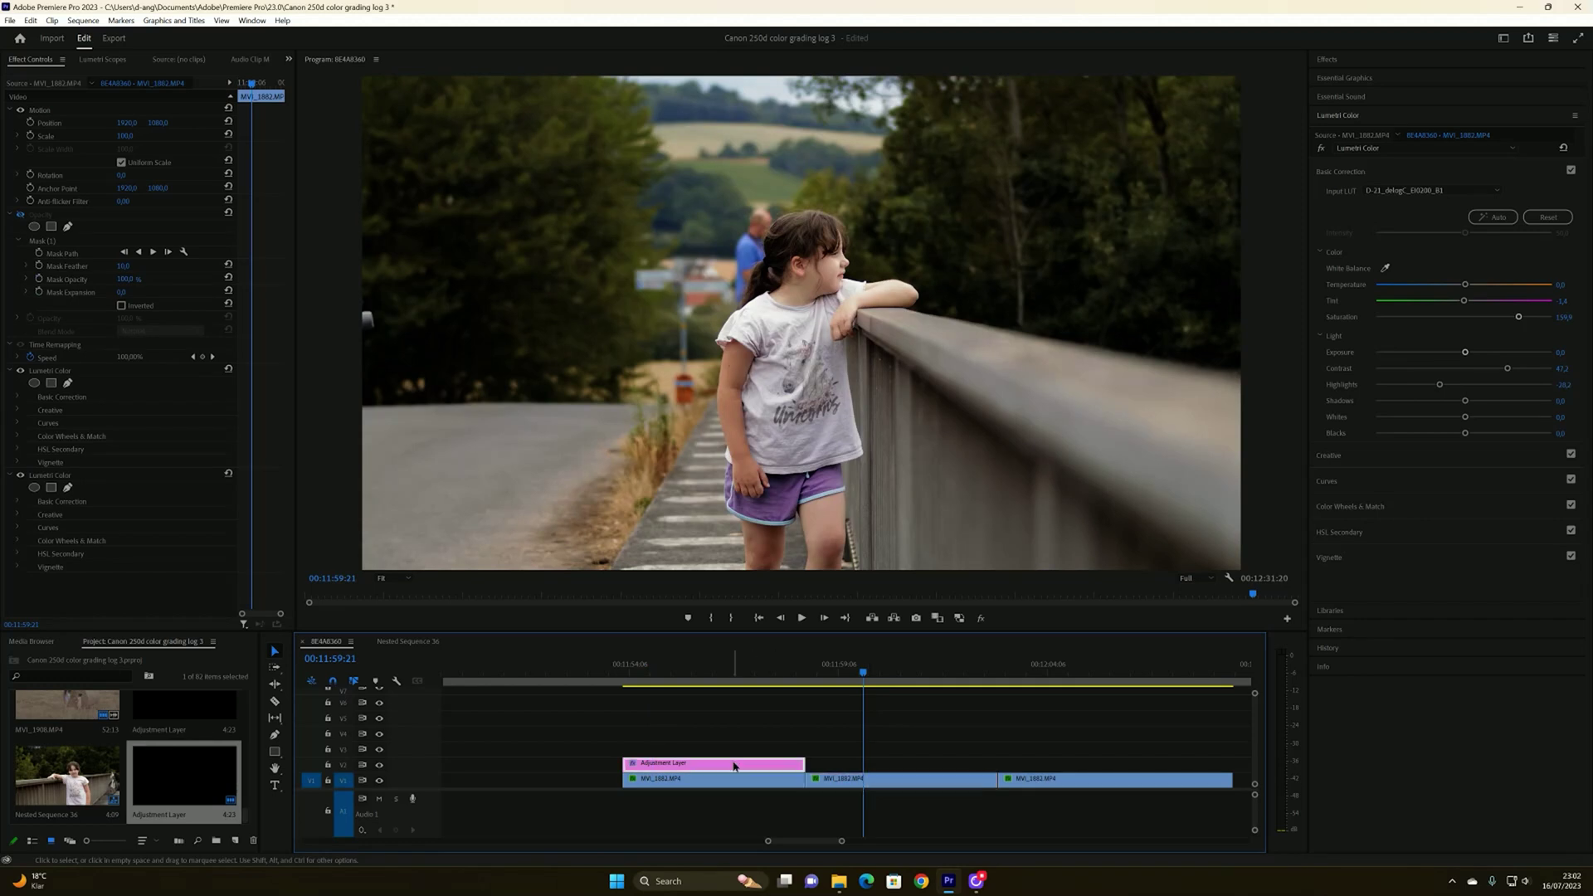
drag(809, 759, 1000, 761)
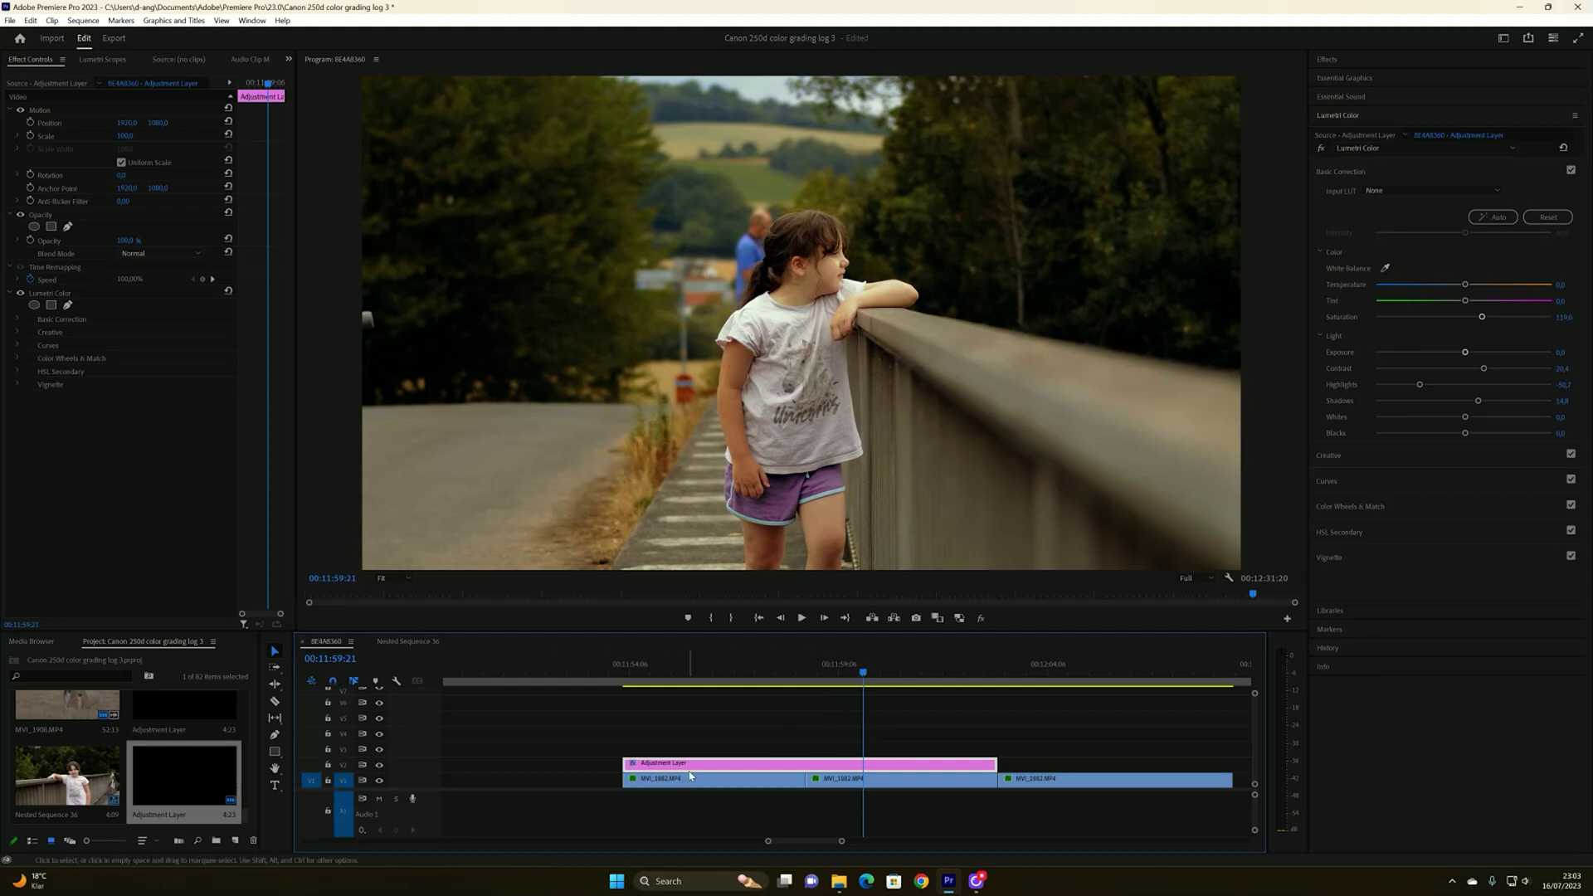
Compare the second clip with the adjustment layer's track hidden and shown, and scrub further through the clip
click(891, 781)
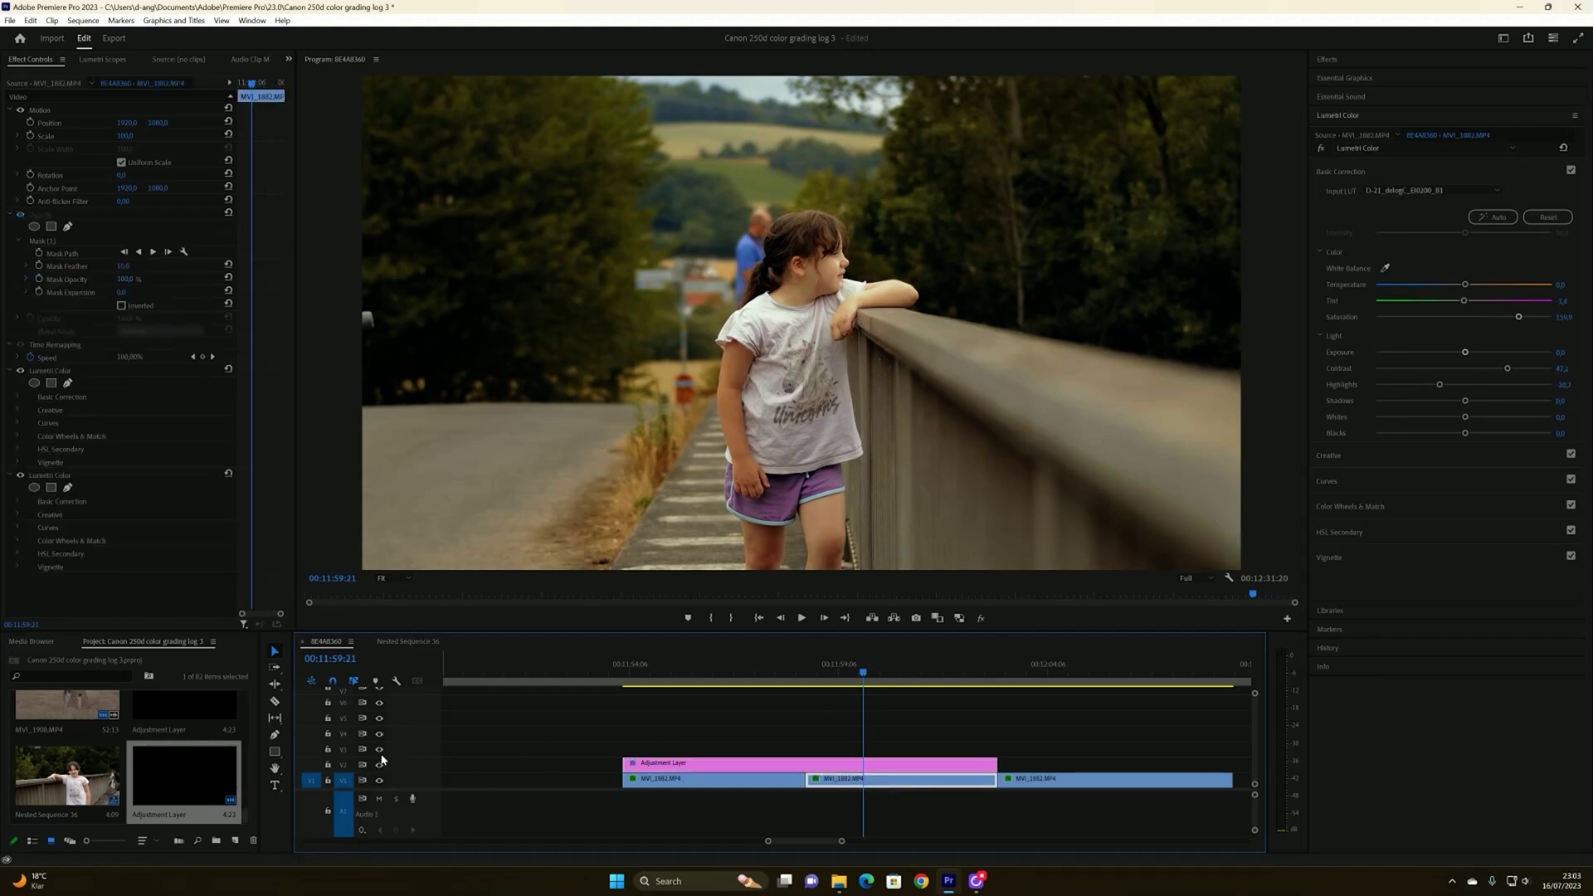
click(380, 766)
click(380, 766)
click(380, 766)
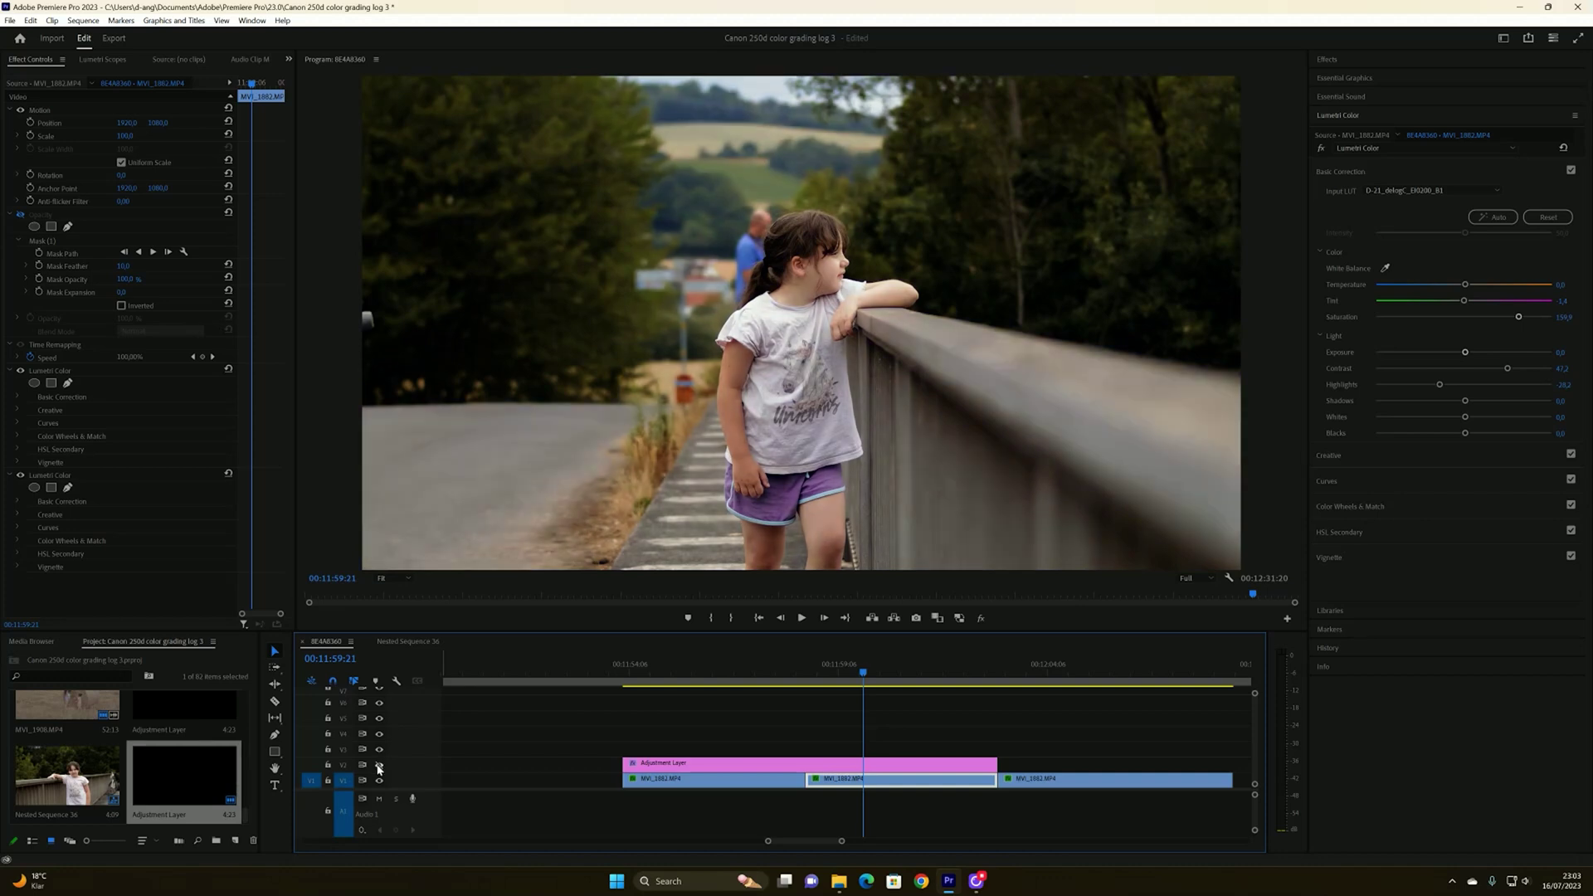
click(379, 767)
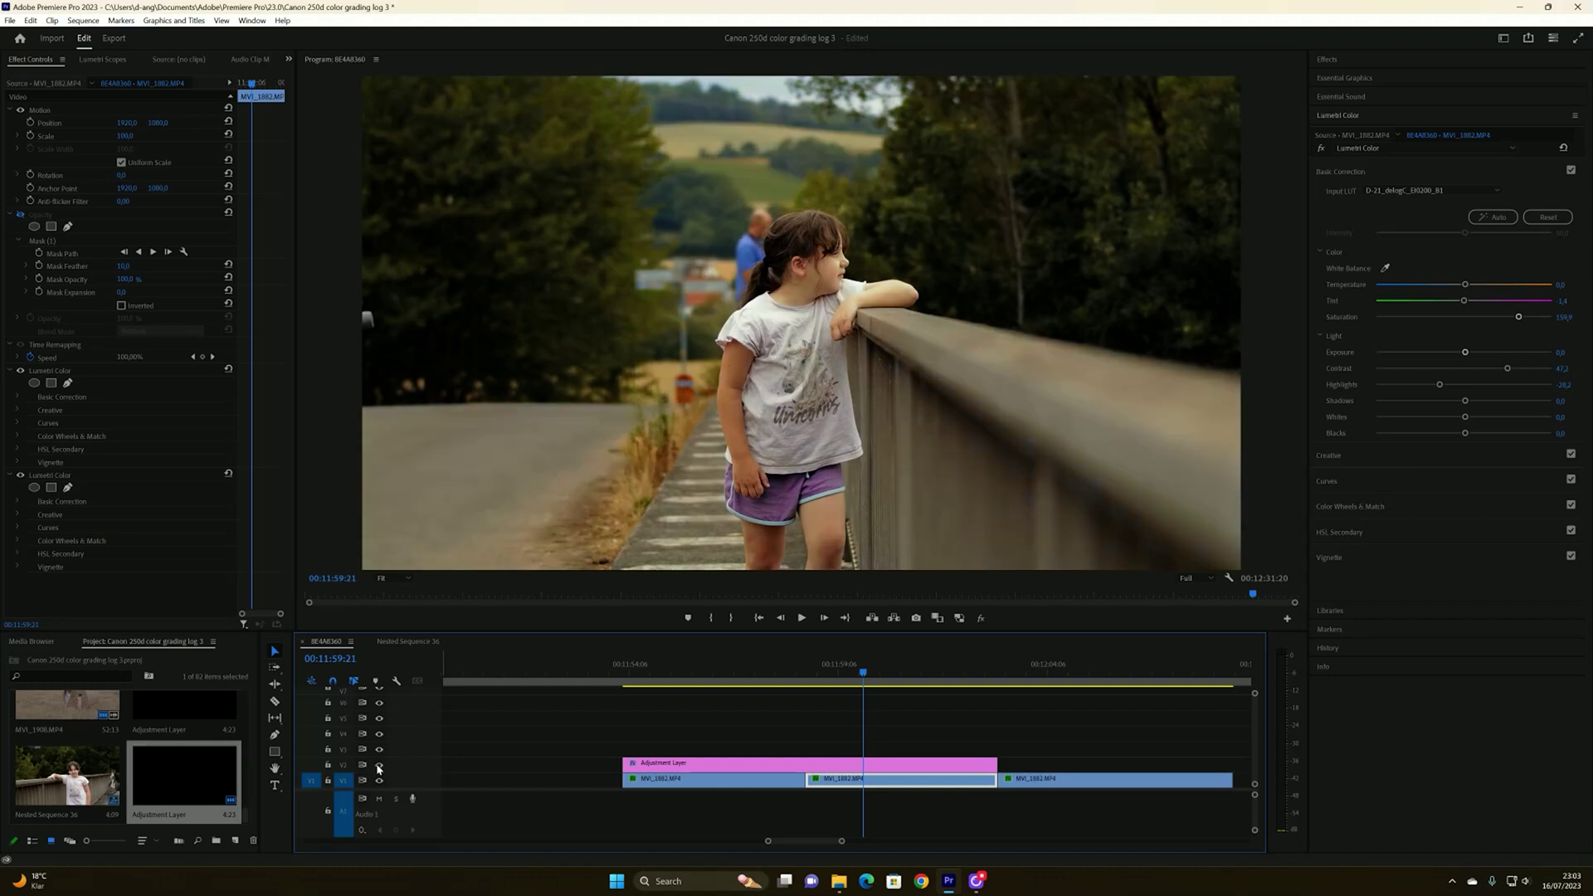
drag(852, 671, 926, 672)
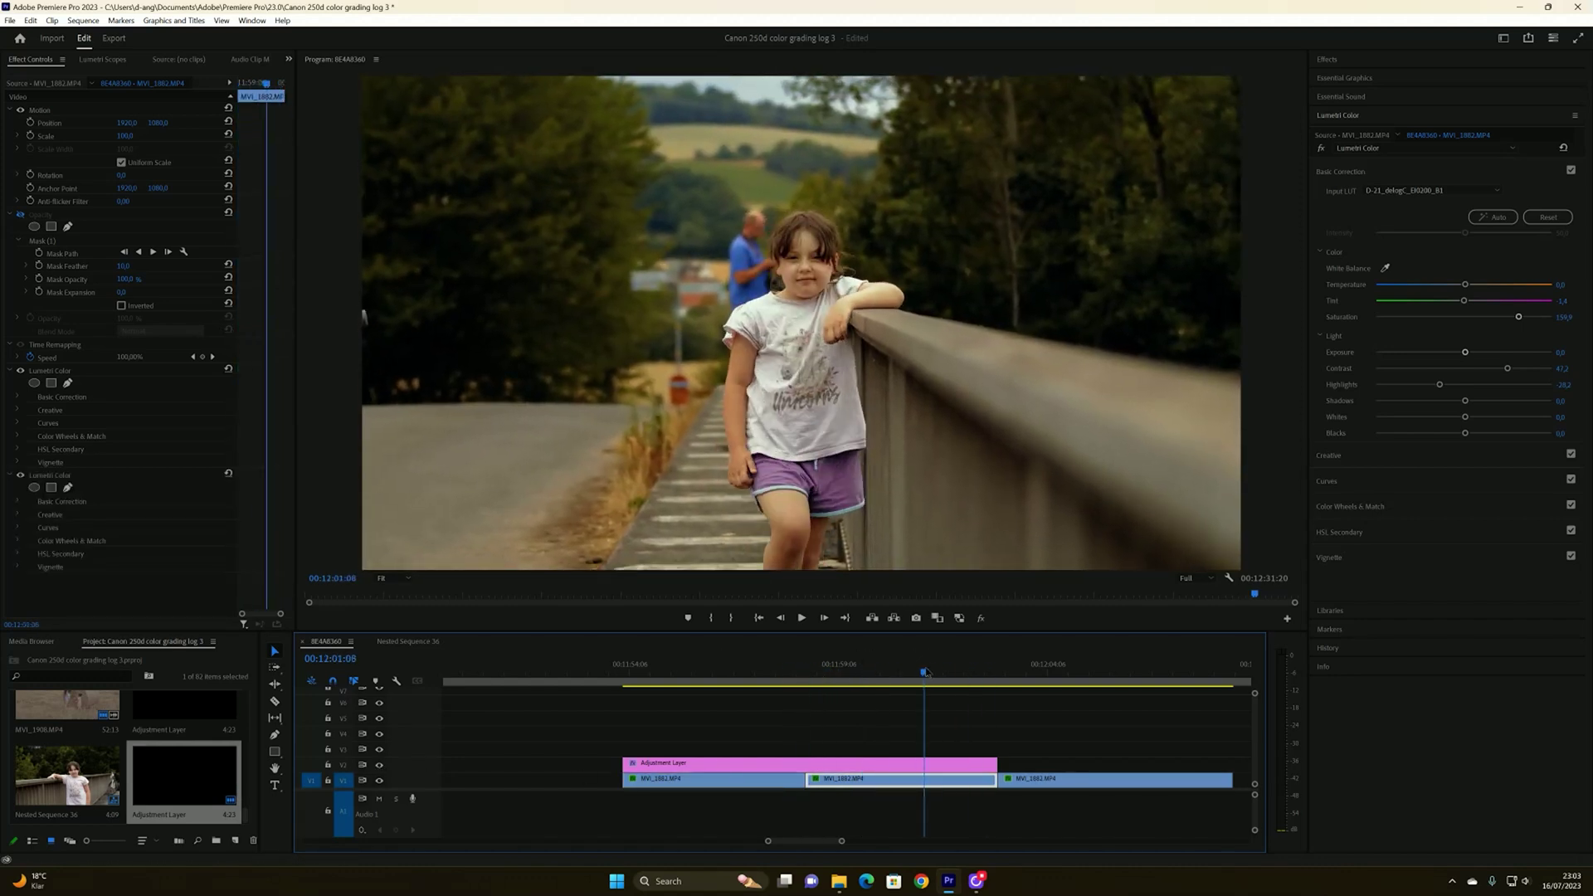
Review the ungraded third clip across its length and look over the available input LUTs
click(1048, 671)
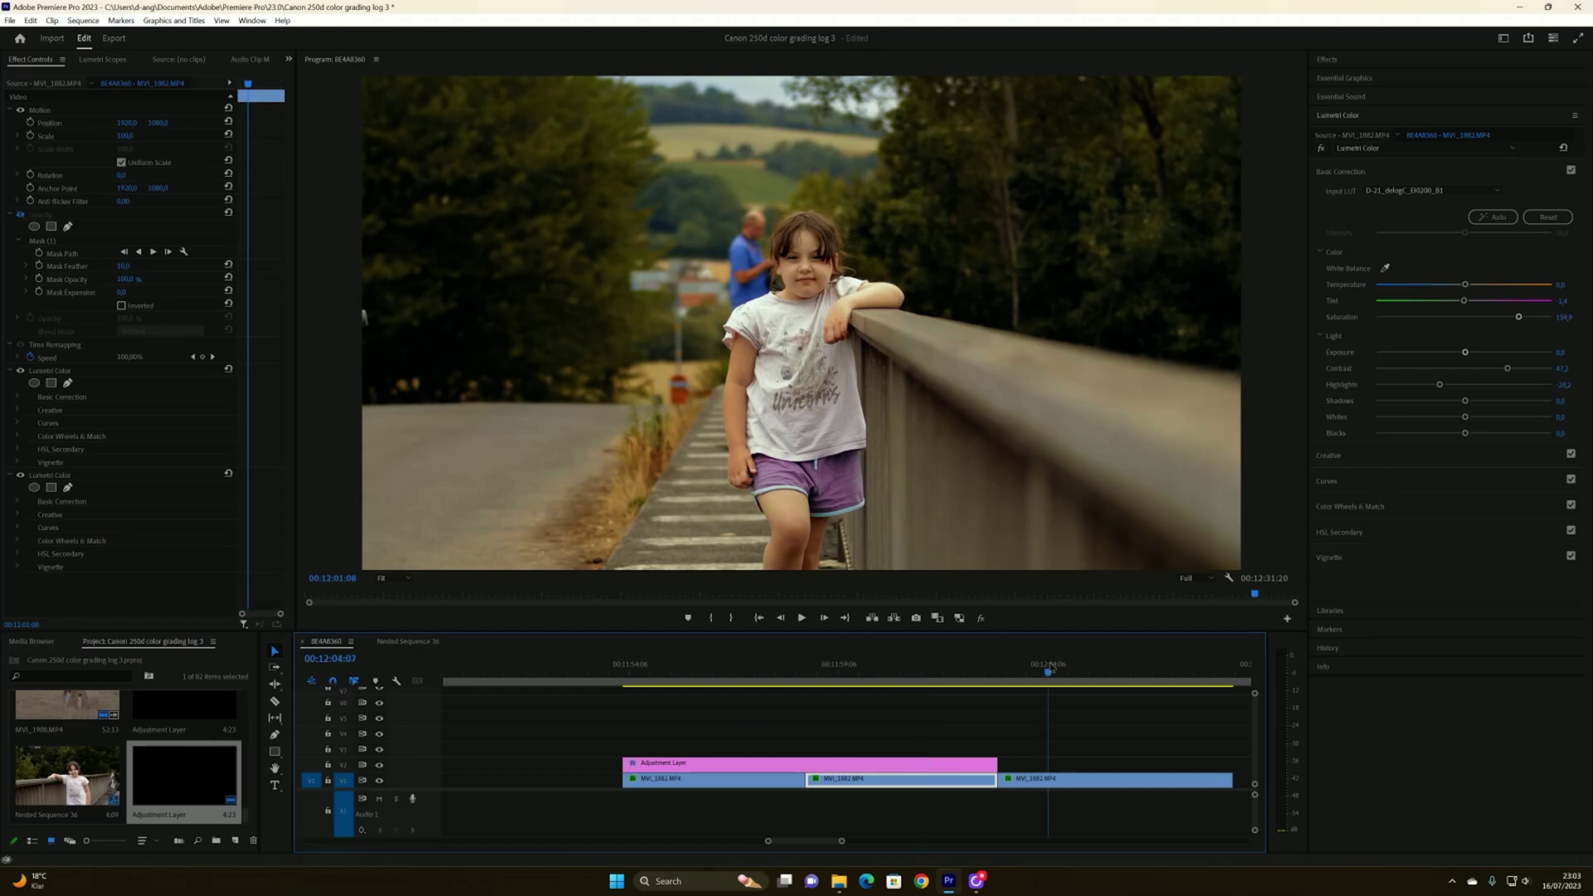
mouse_move(841, 840)
mouse_down()
mouse_move(1037, 840)
mouse_move(851, 841)
mouse_up()
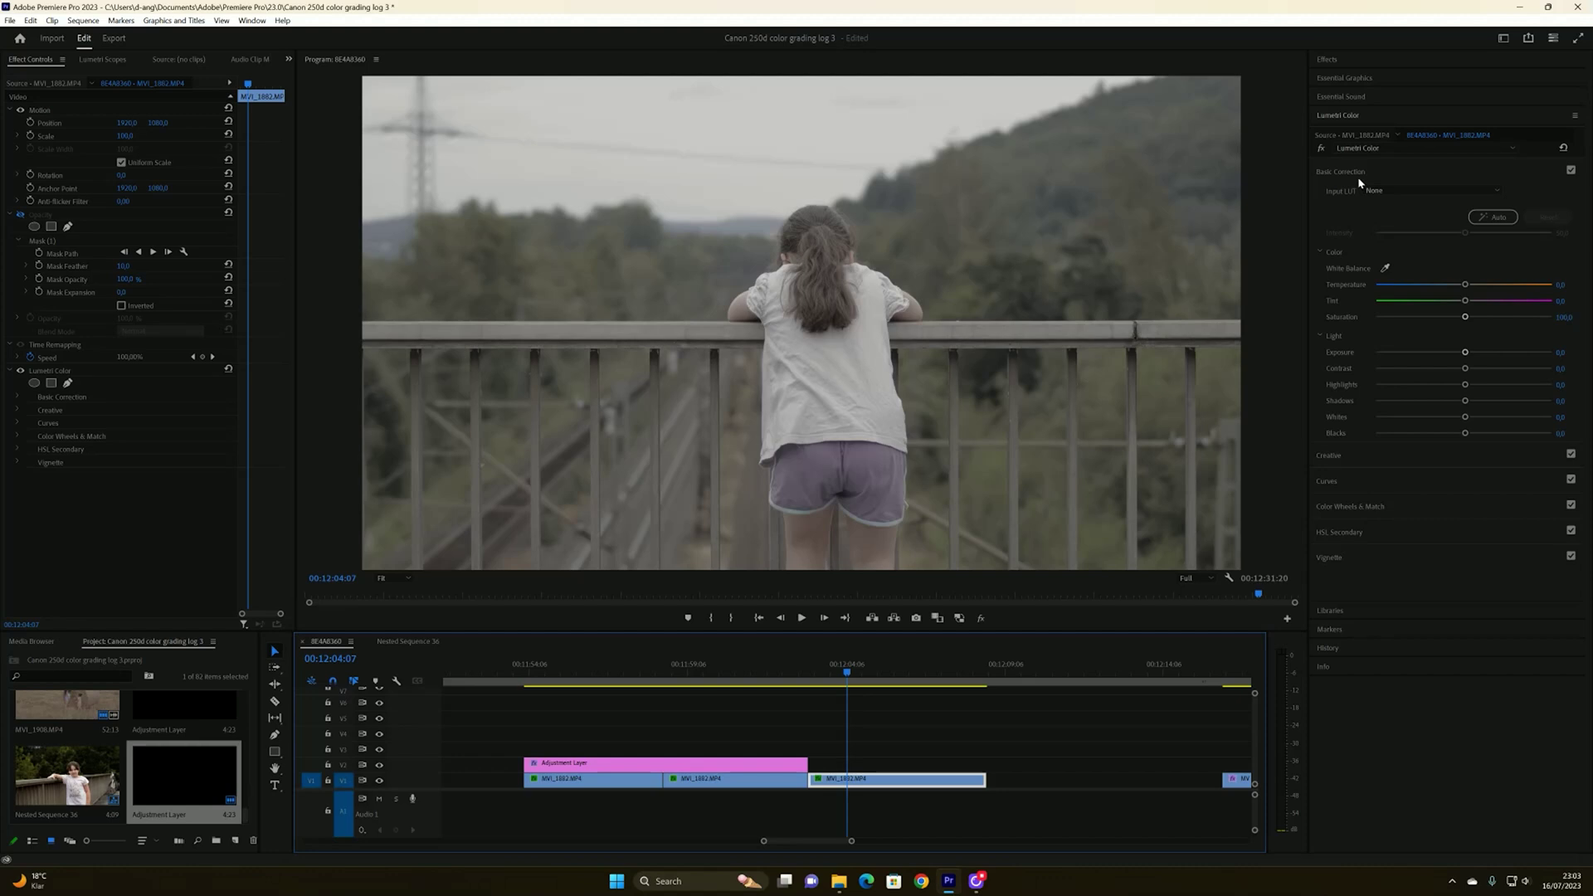
click(1436, 190)
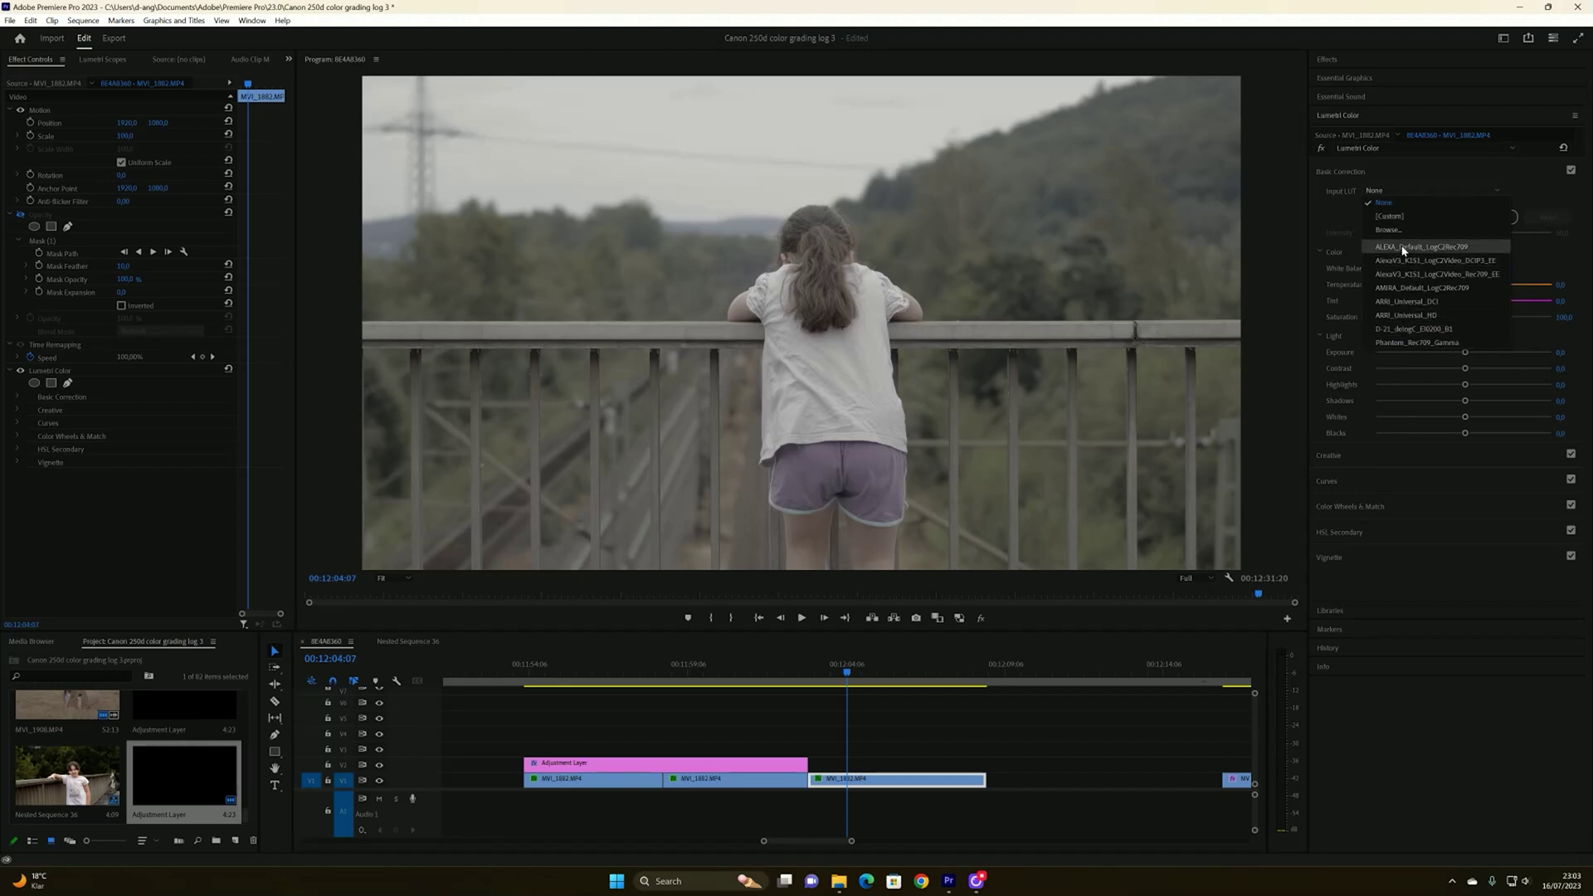
key(Escape)
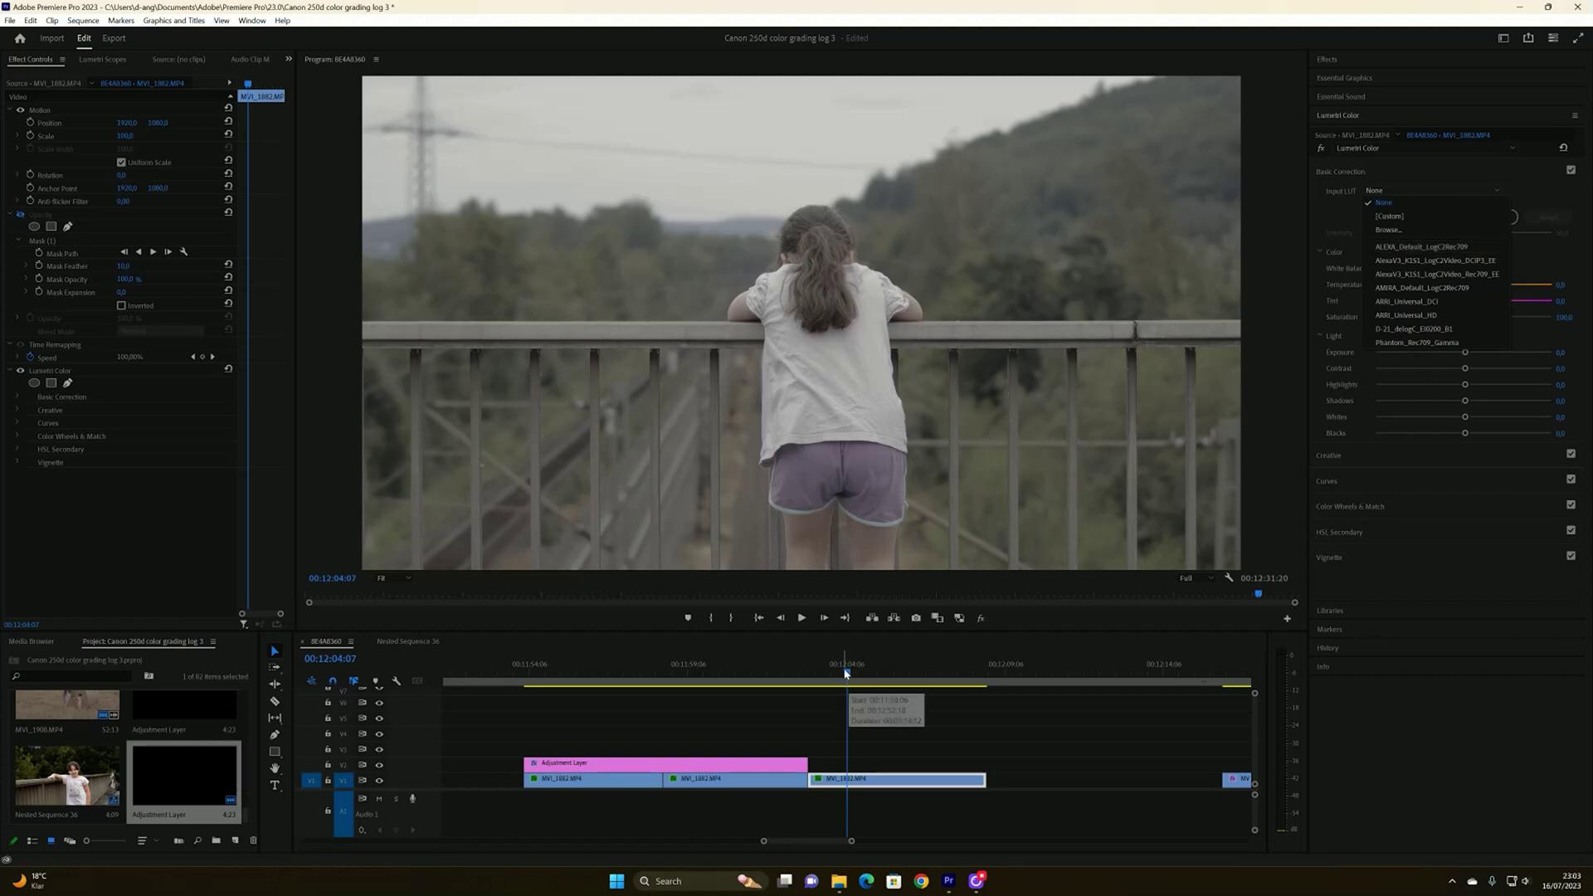
click(933, 677)
drag(932, 681, 878, 679)
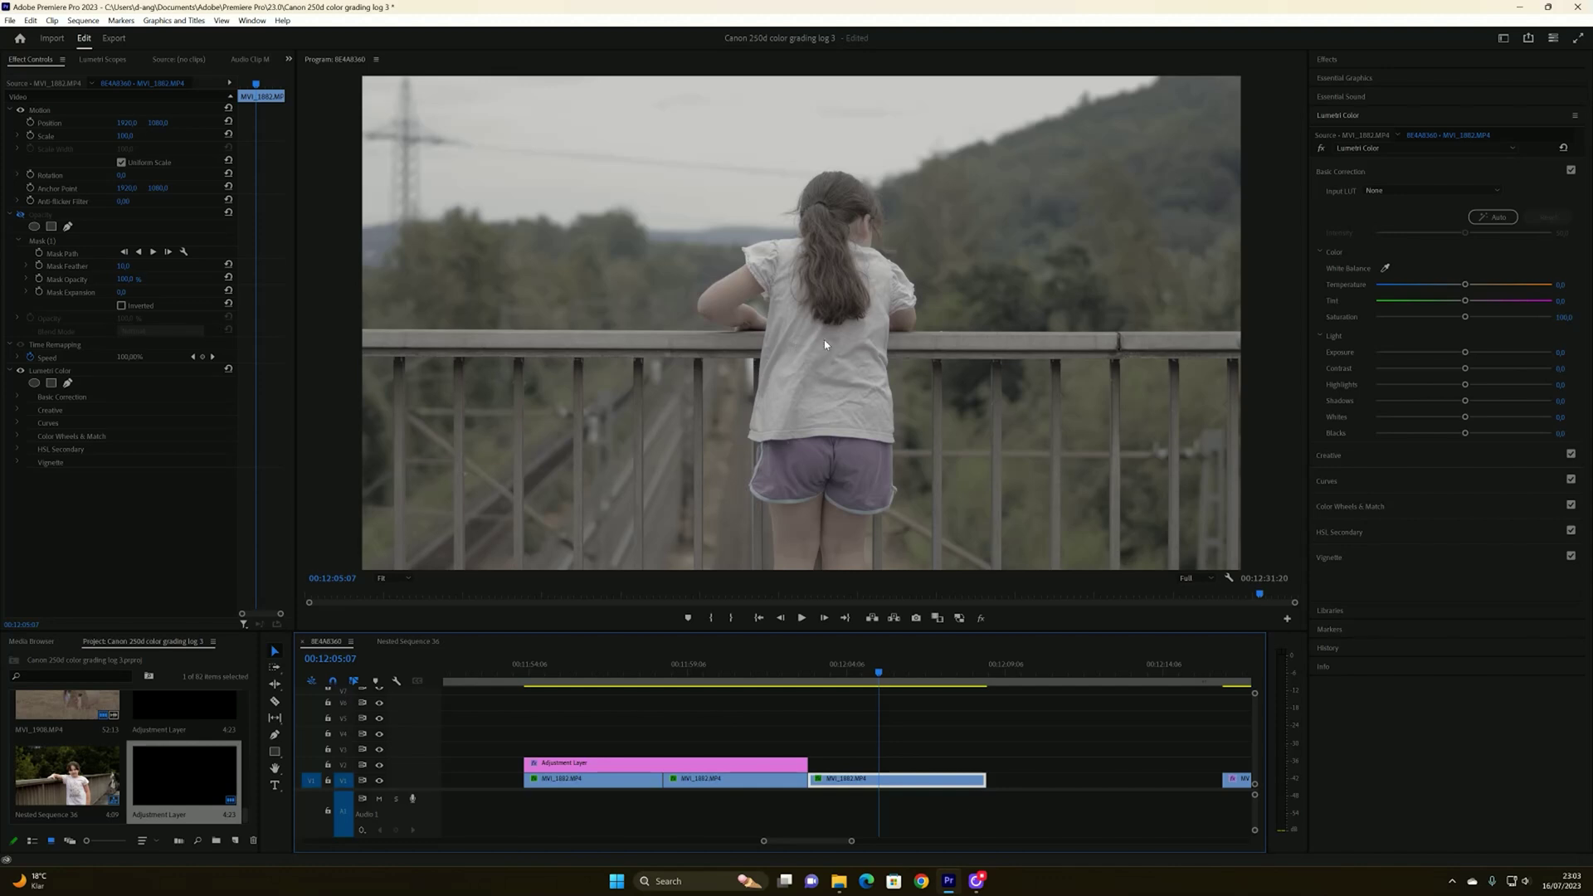
click(951, 673)
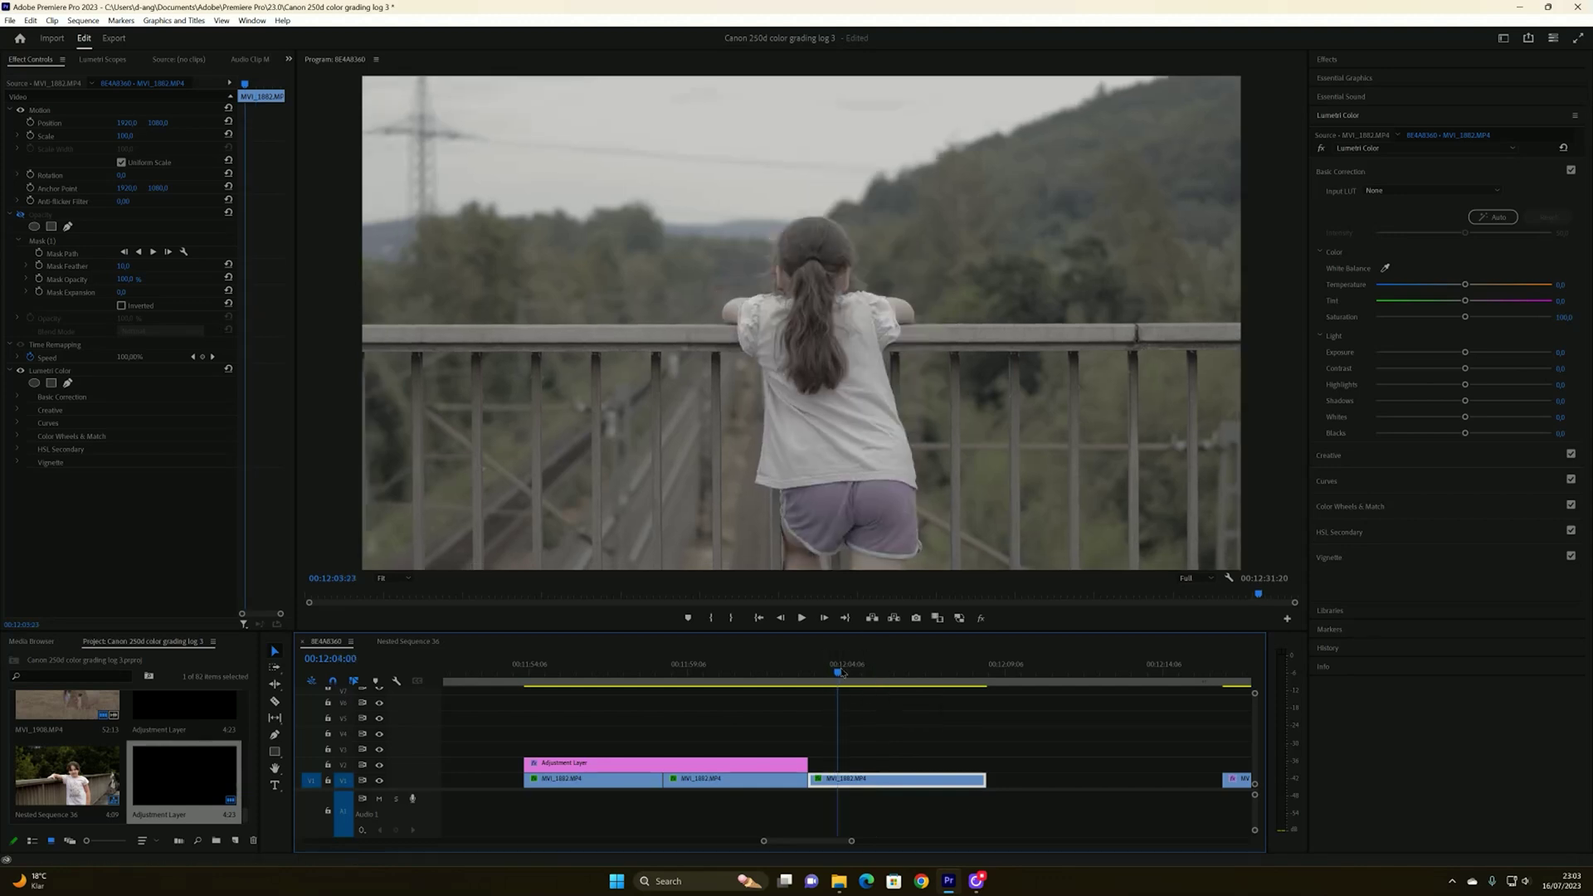
drag(953, 674, 864, 676)
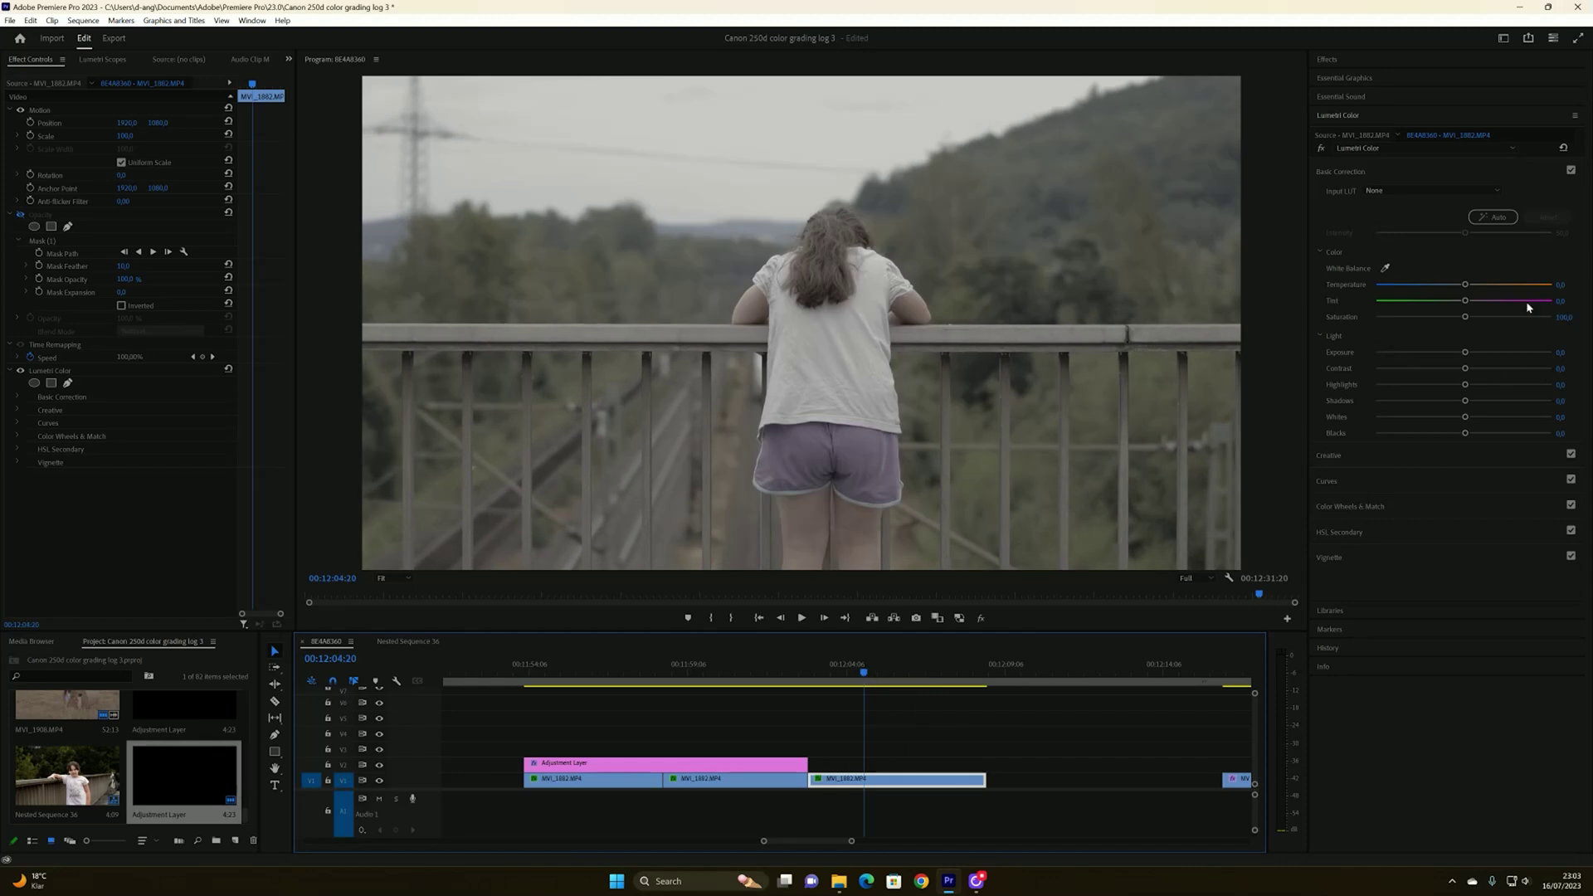
click(1400, 191)
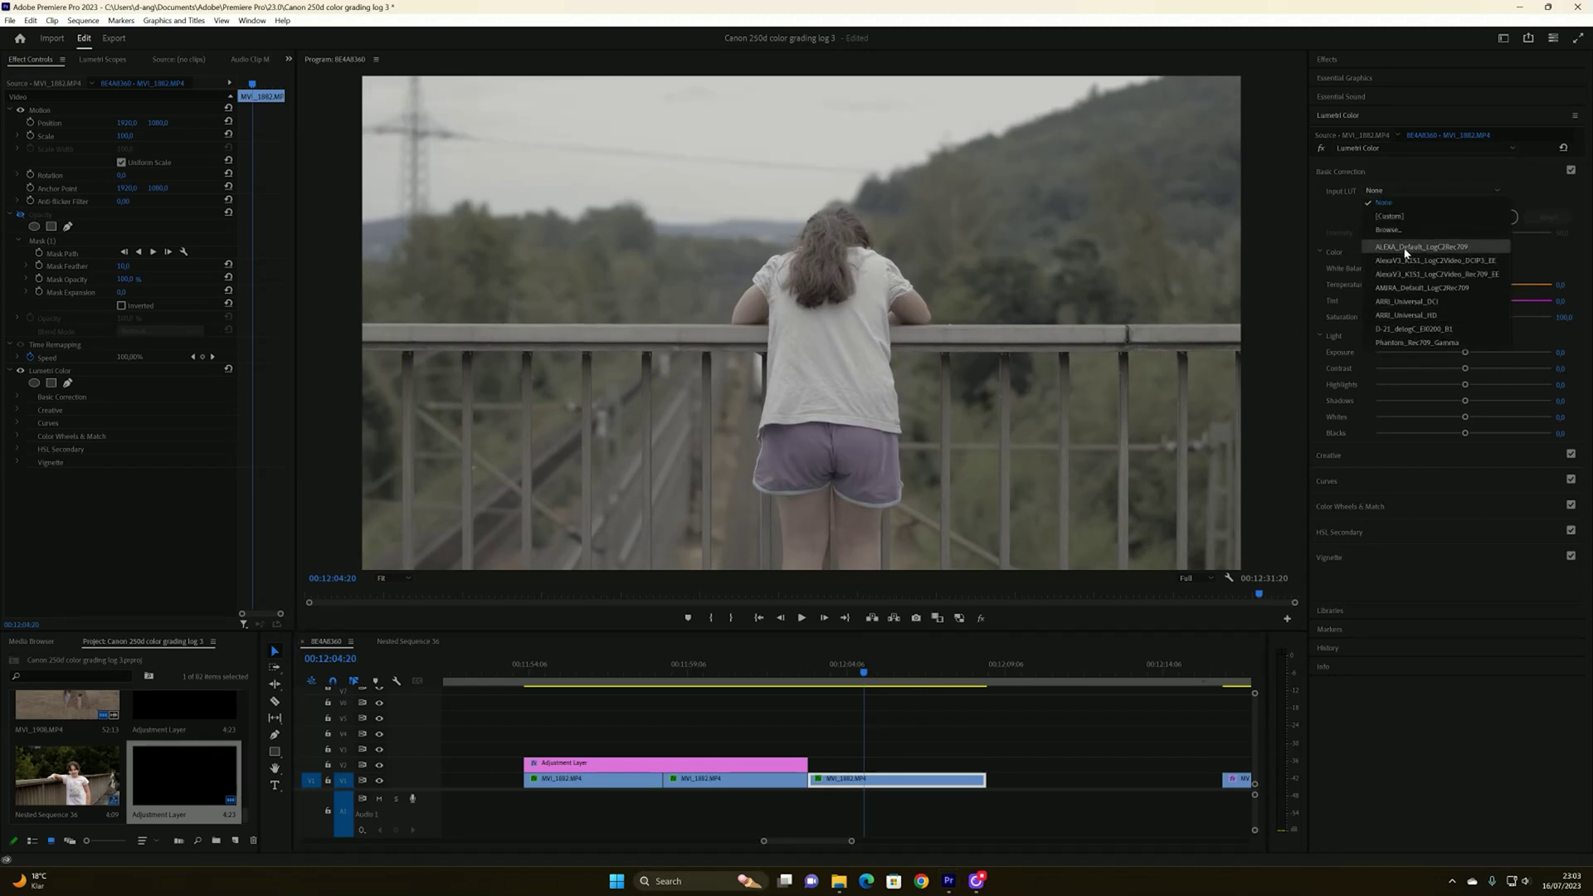
click(936, 420)
key(space)
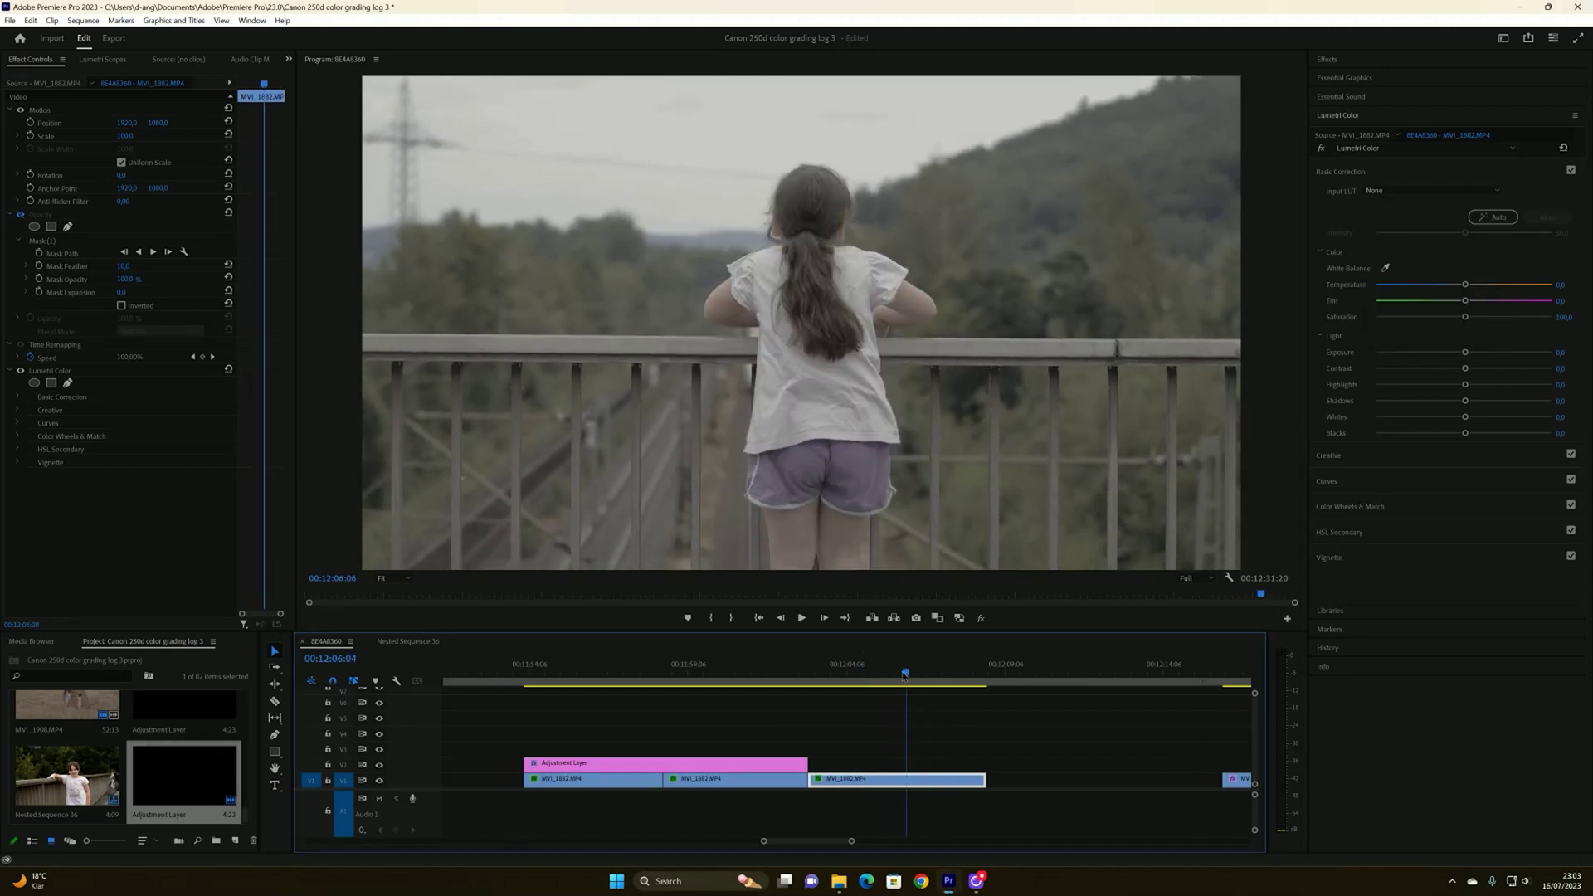
click(1412, 191)
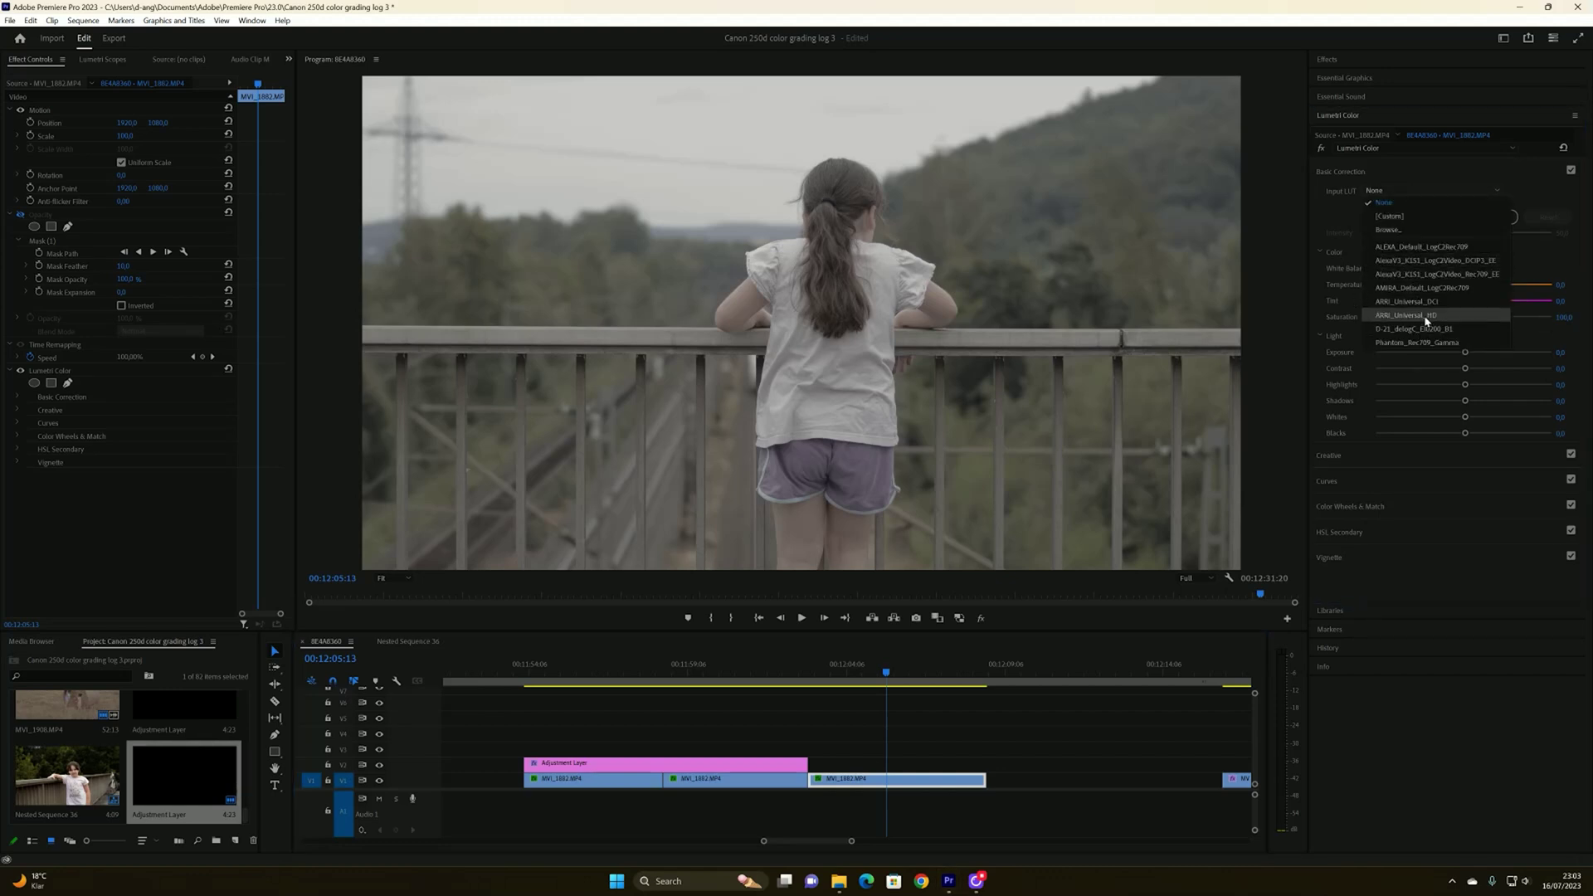
click(917, 673)
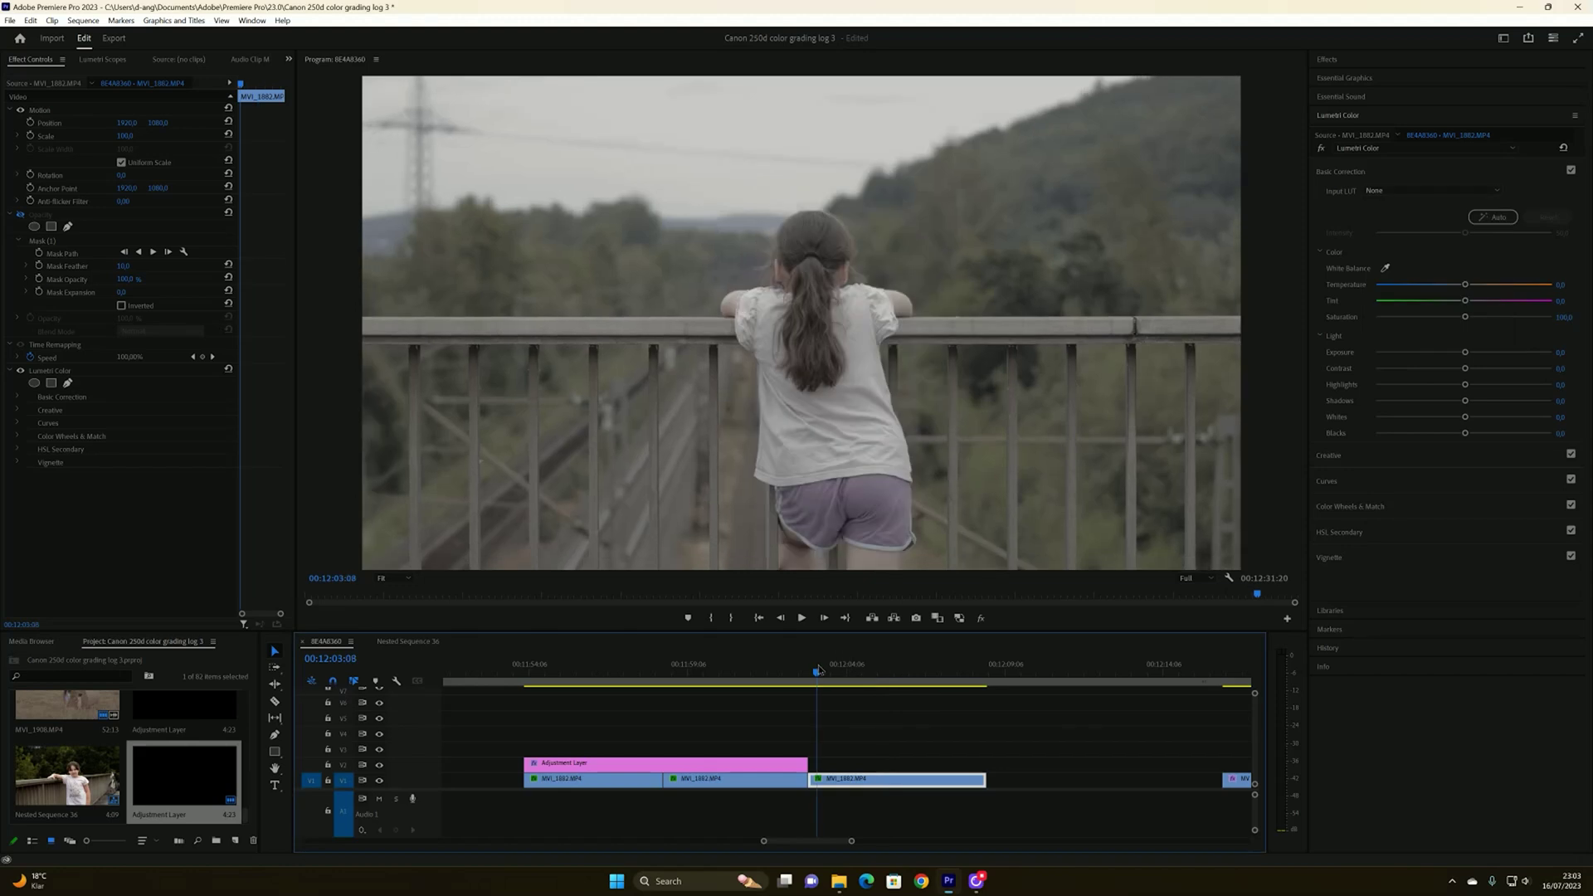
drag(918, 673, 870, 673)
Try AlexaV3_K1S1_LogC2Video_DCIP3_EE against ALEXA_Default_LogC2Rec709 on the third clip and keep ALEXA_Default_LogC2Rec709 as its input LUT
click(1412, 190)
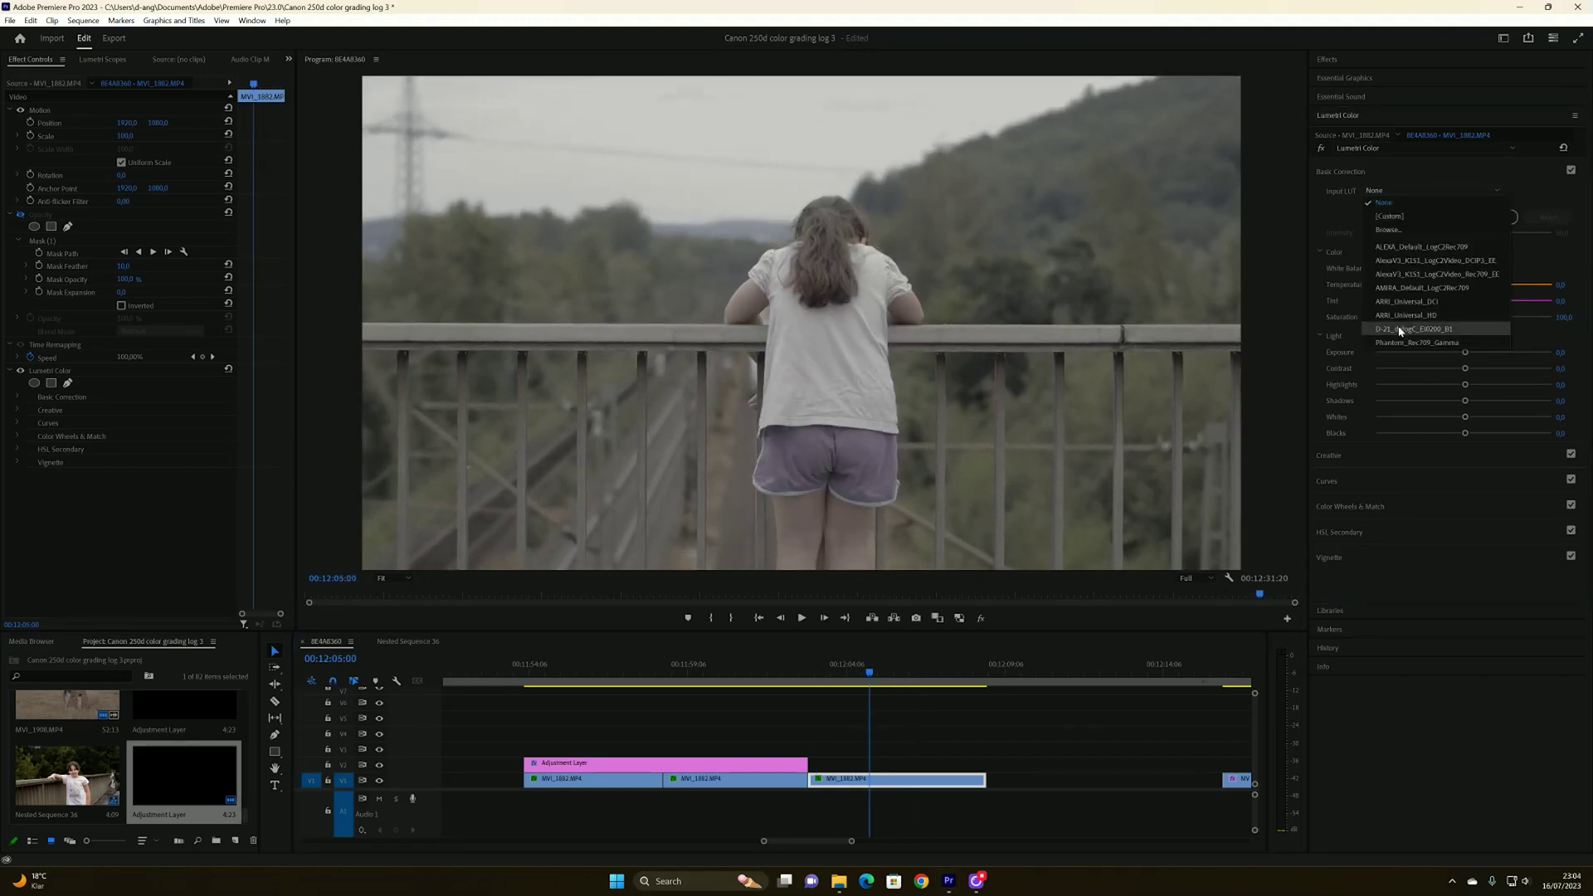
click(1417, 247)
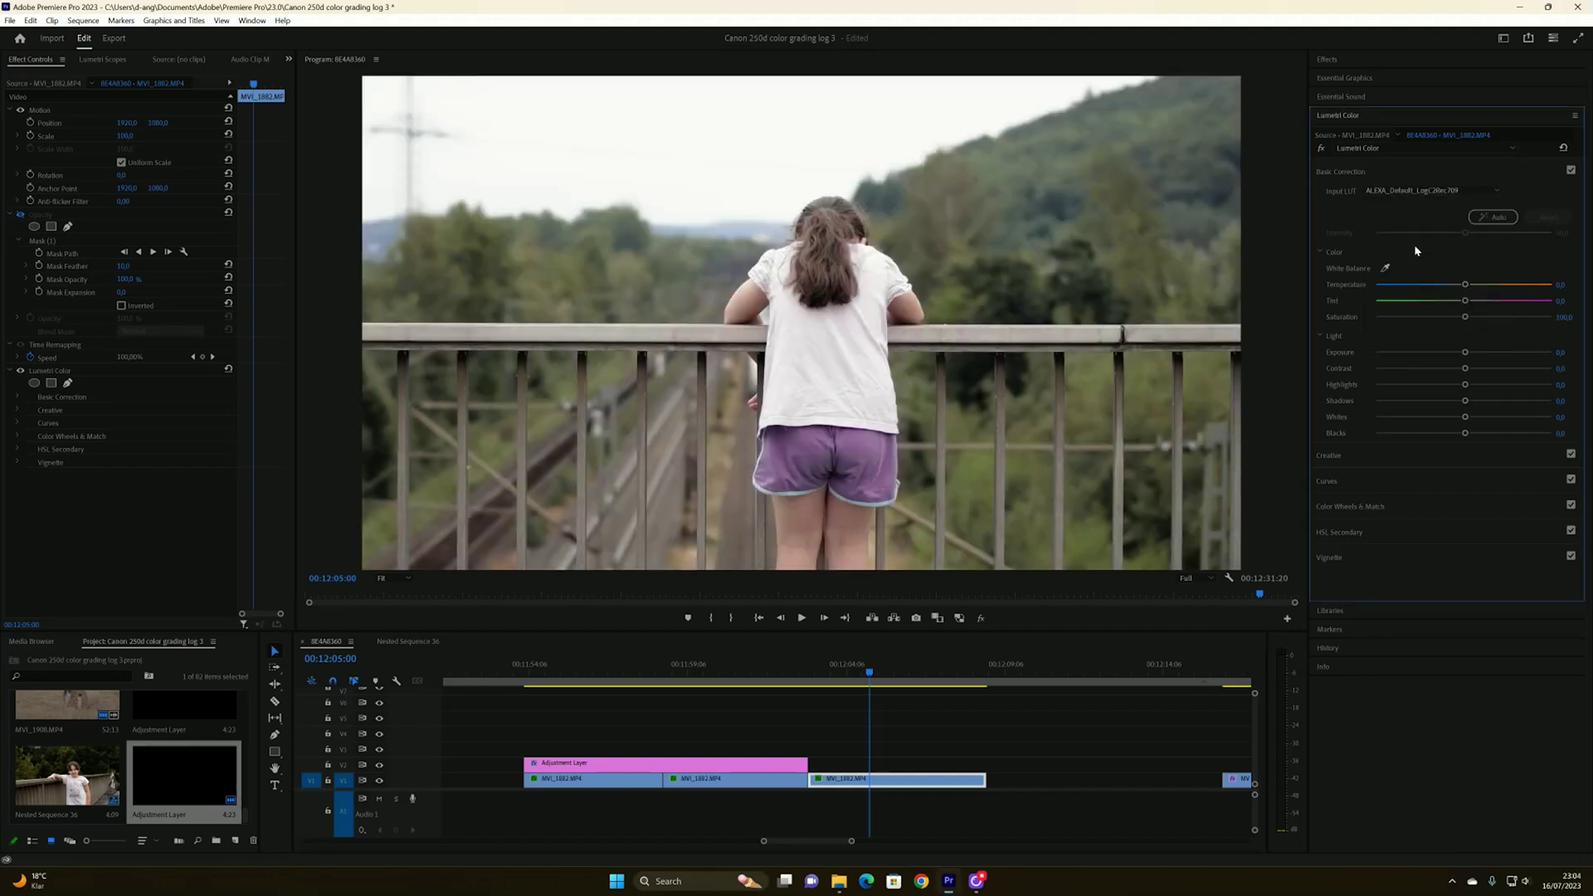
click(1418, 192)
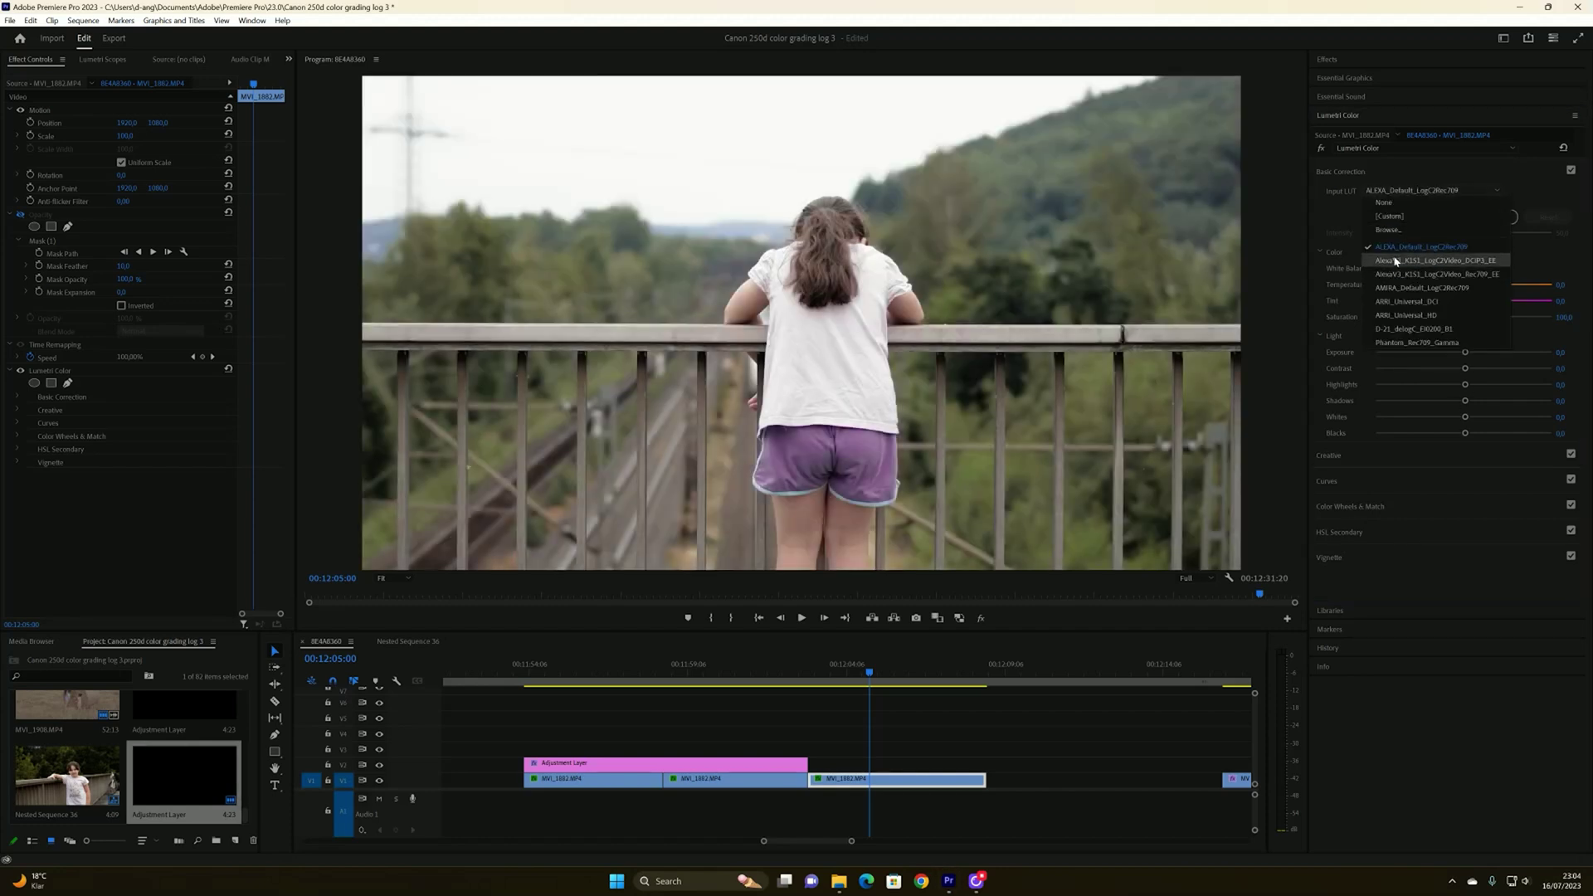
click(1405, 262)
click(1414, 190)
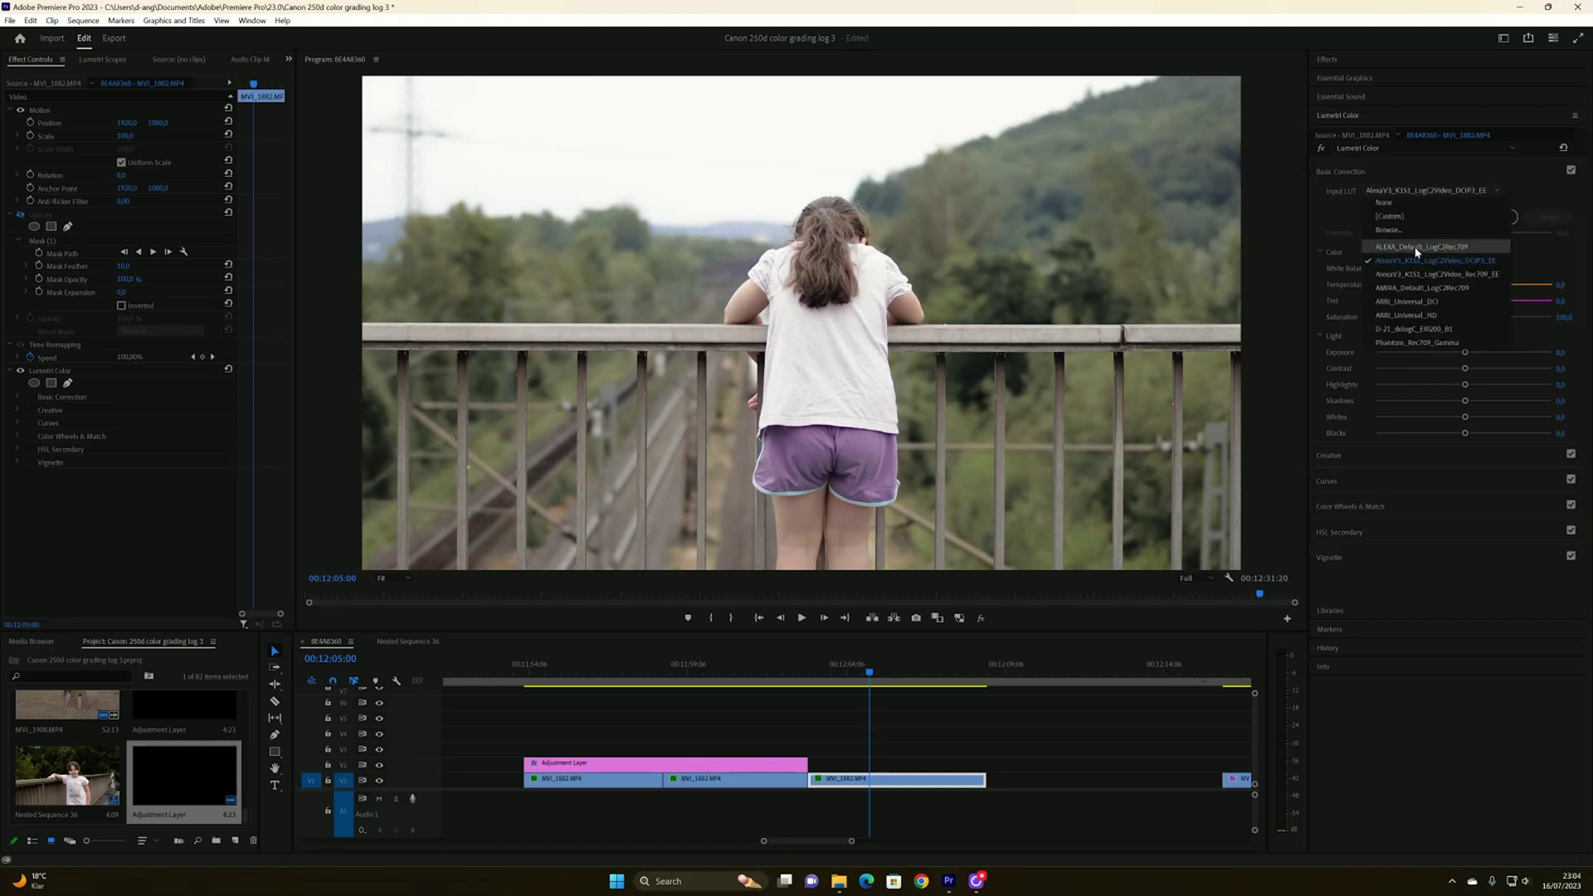
click(1407, 248)
Lower the third clip's exposure to about -0.3 and bring its highlights down, checking the result on a nearby frame
drag(1464, 351, 1436, 384)
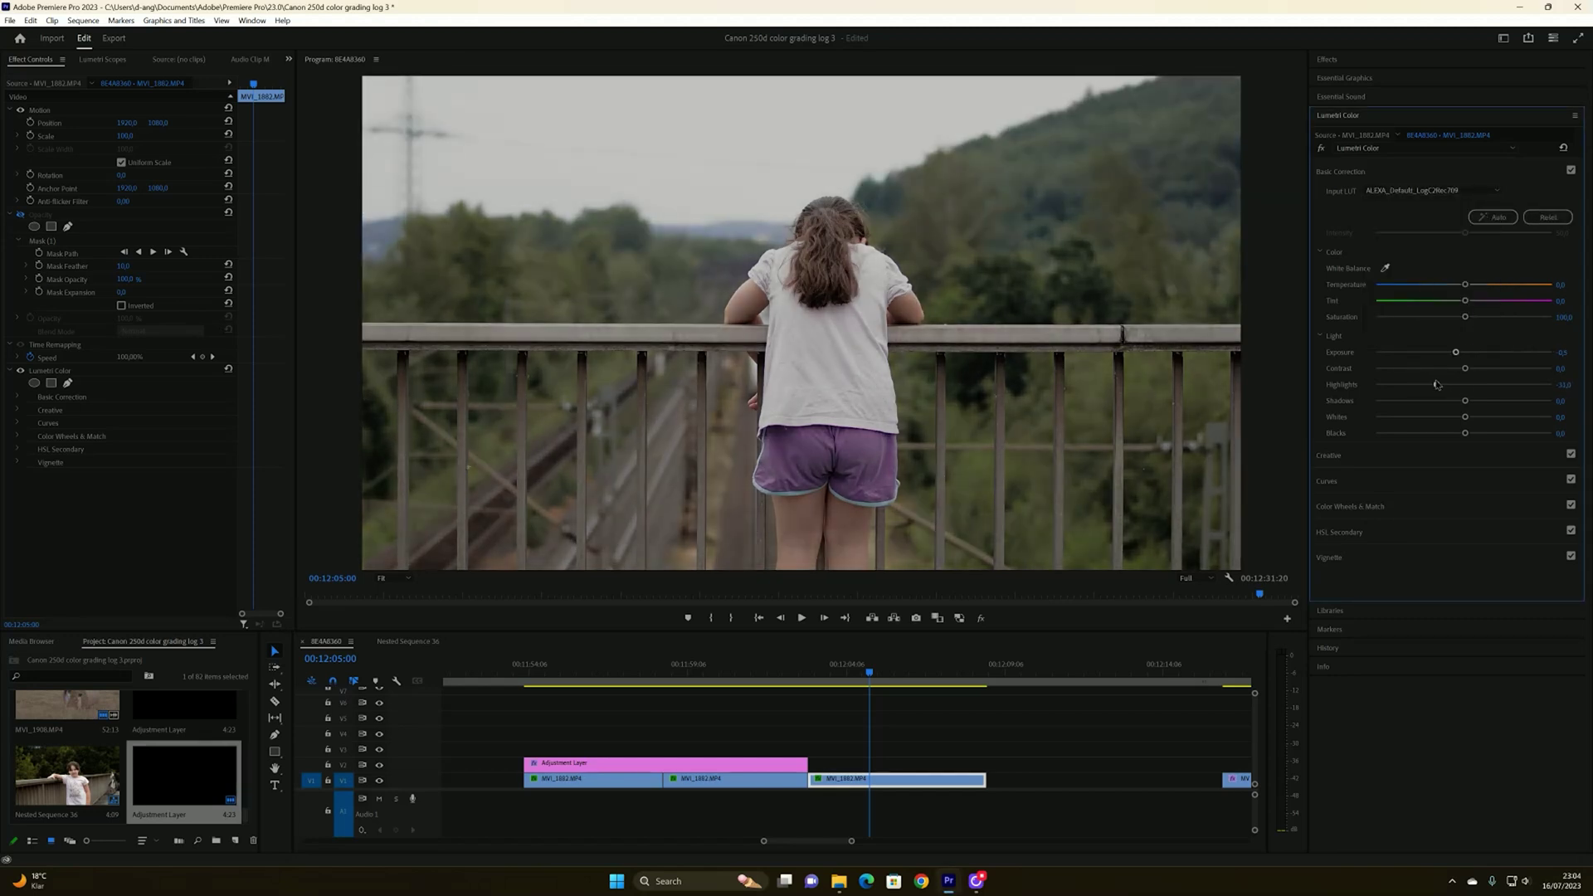
click(1426, 196)
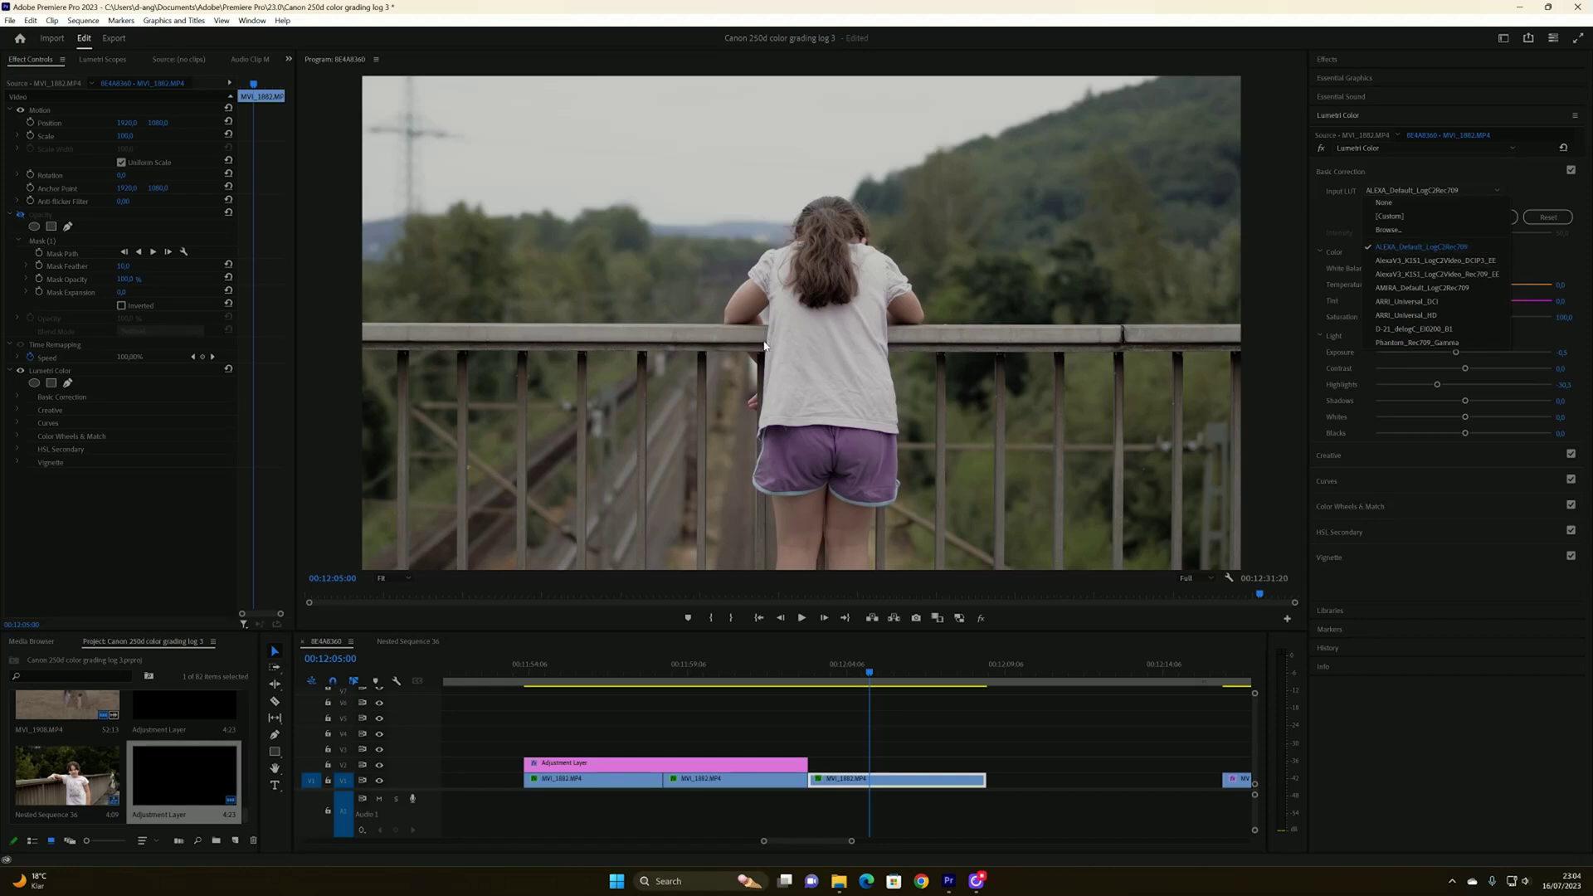
click(872, 670)
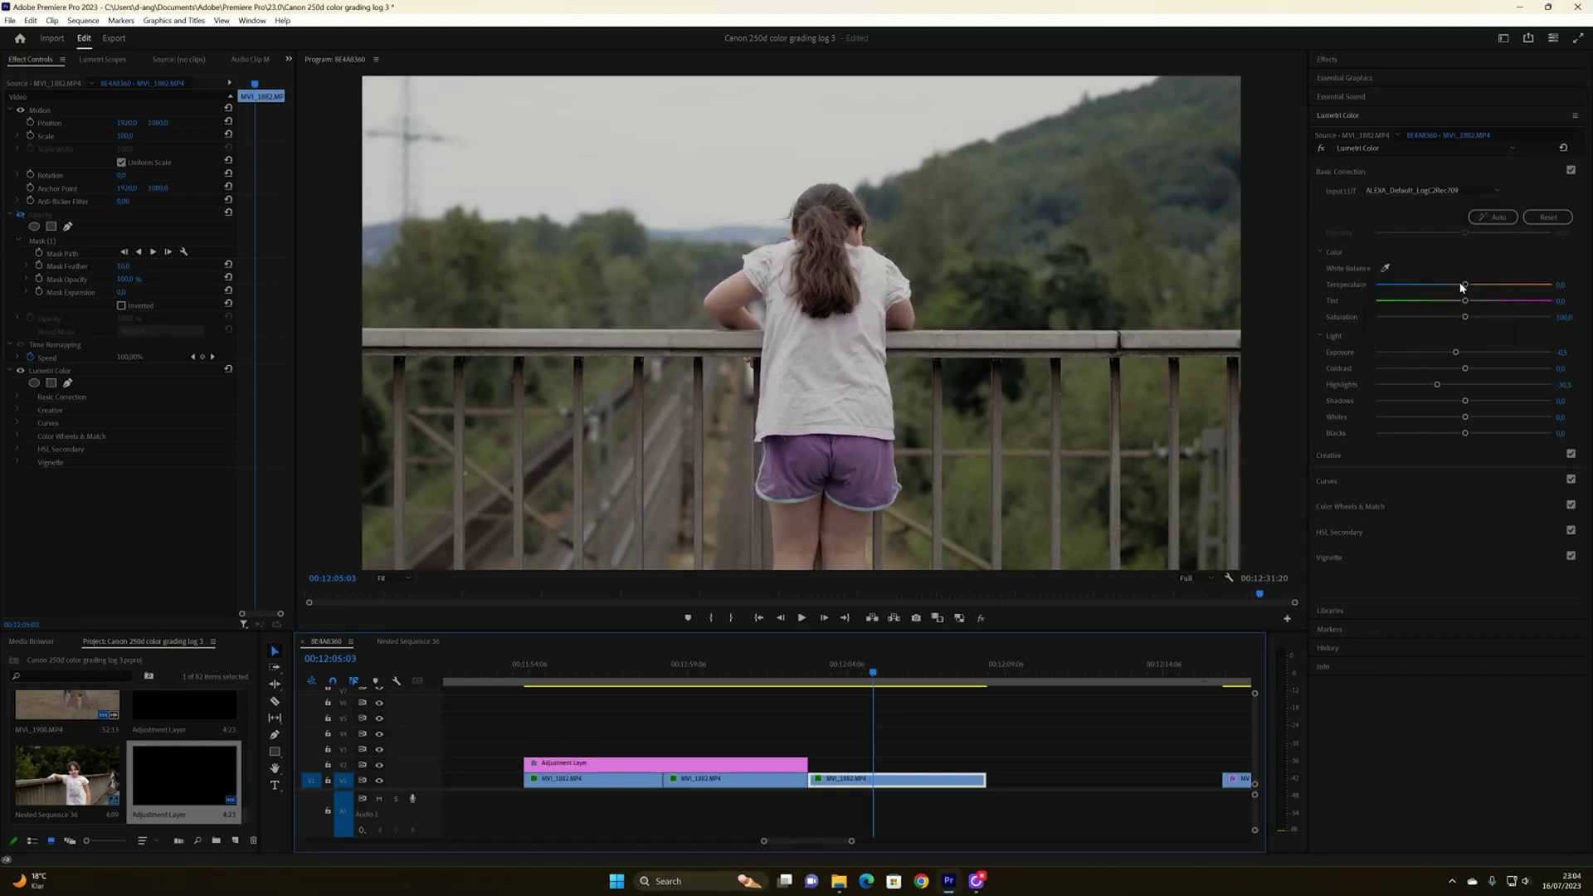
drag(1456, 356, 1458, 354)
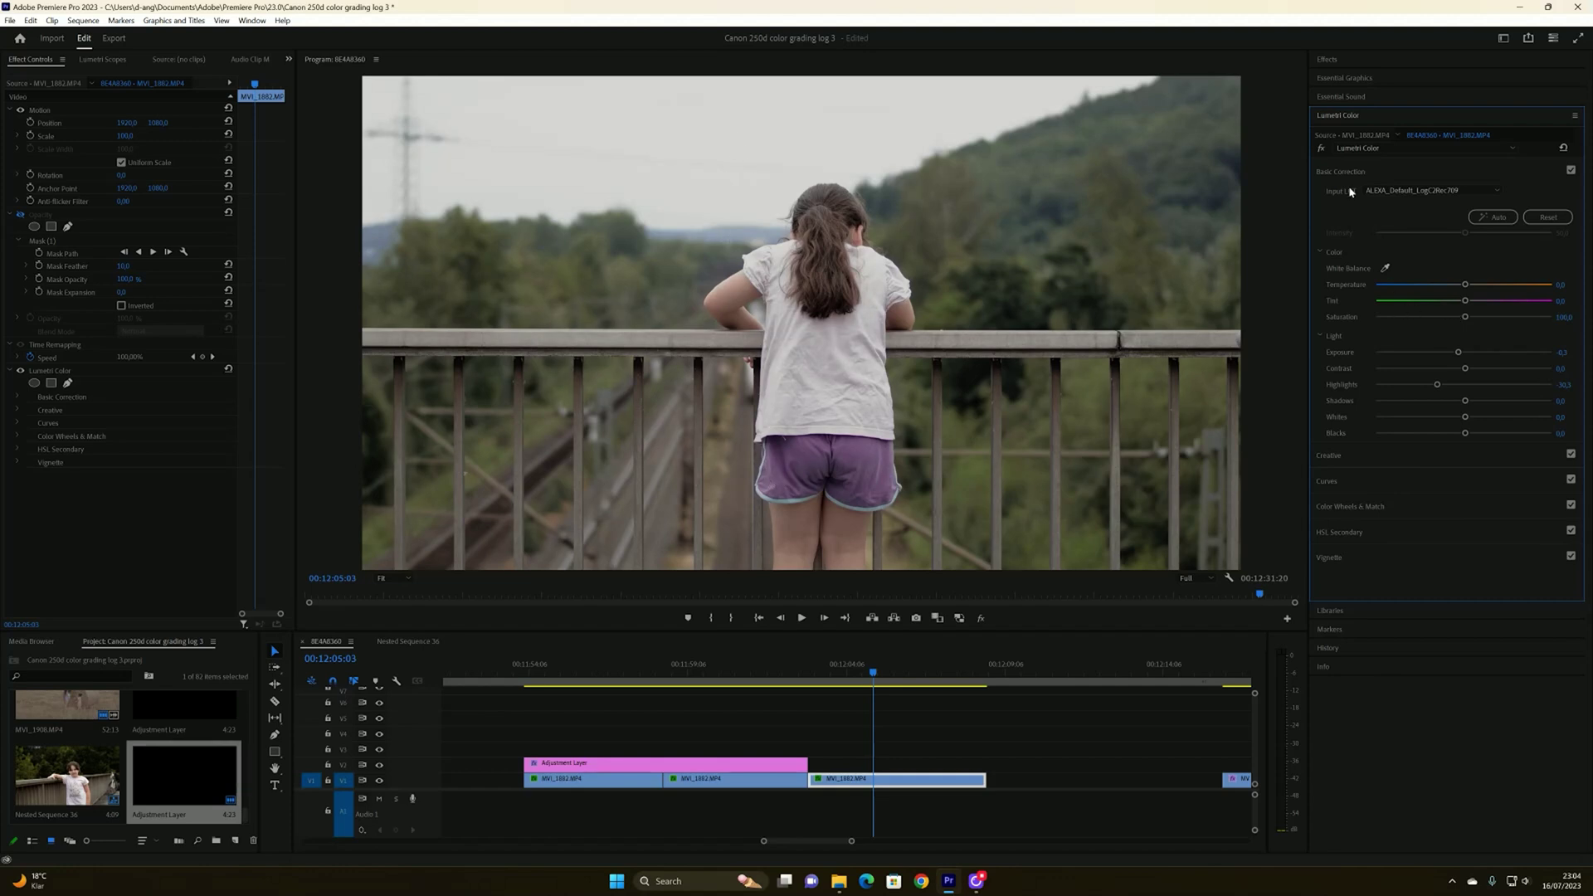
Compare the third clip with its Lumetri grade off and on, and try softer highlight reduction with slightly lower contrast
click(1320, 148)
click(1321, 148)
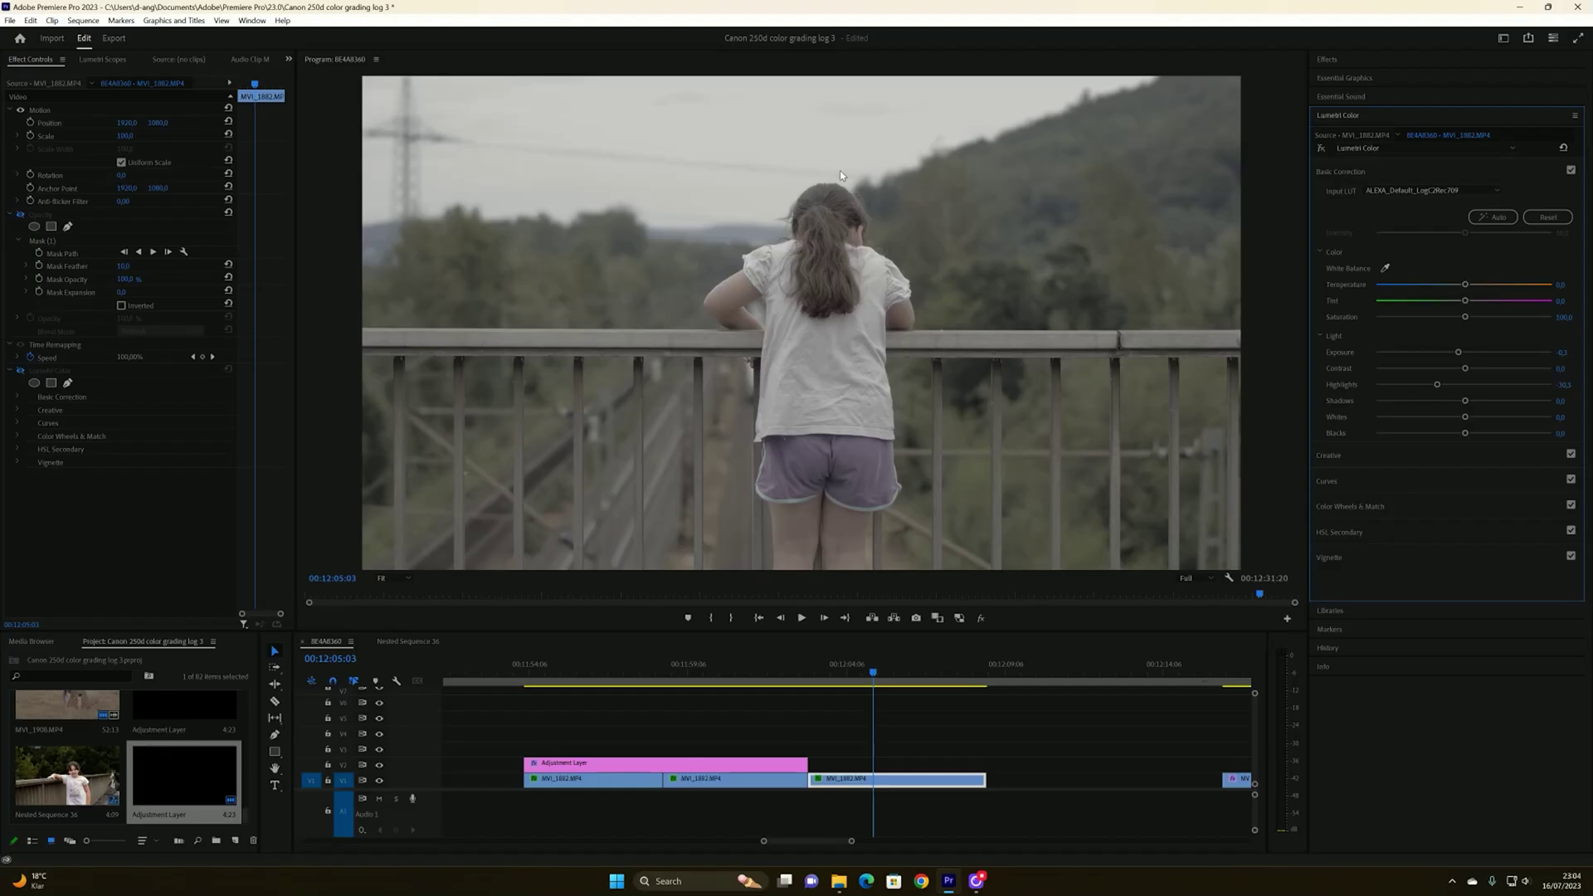
click(1411, 196)
click(1410, 193)
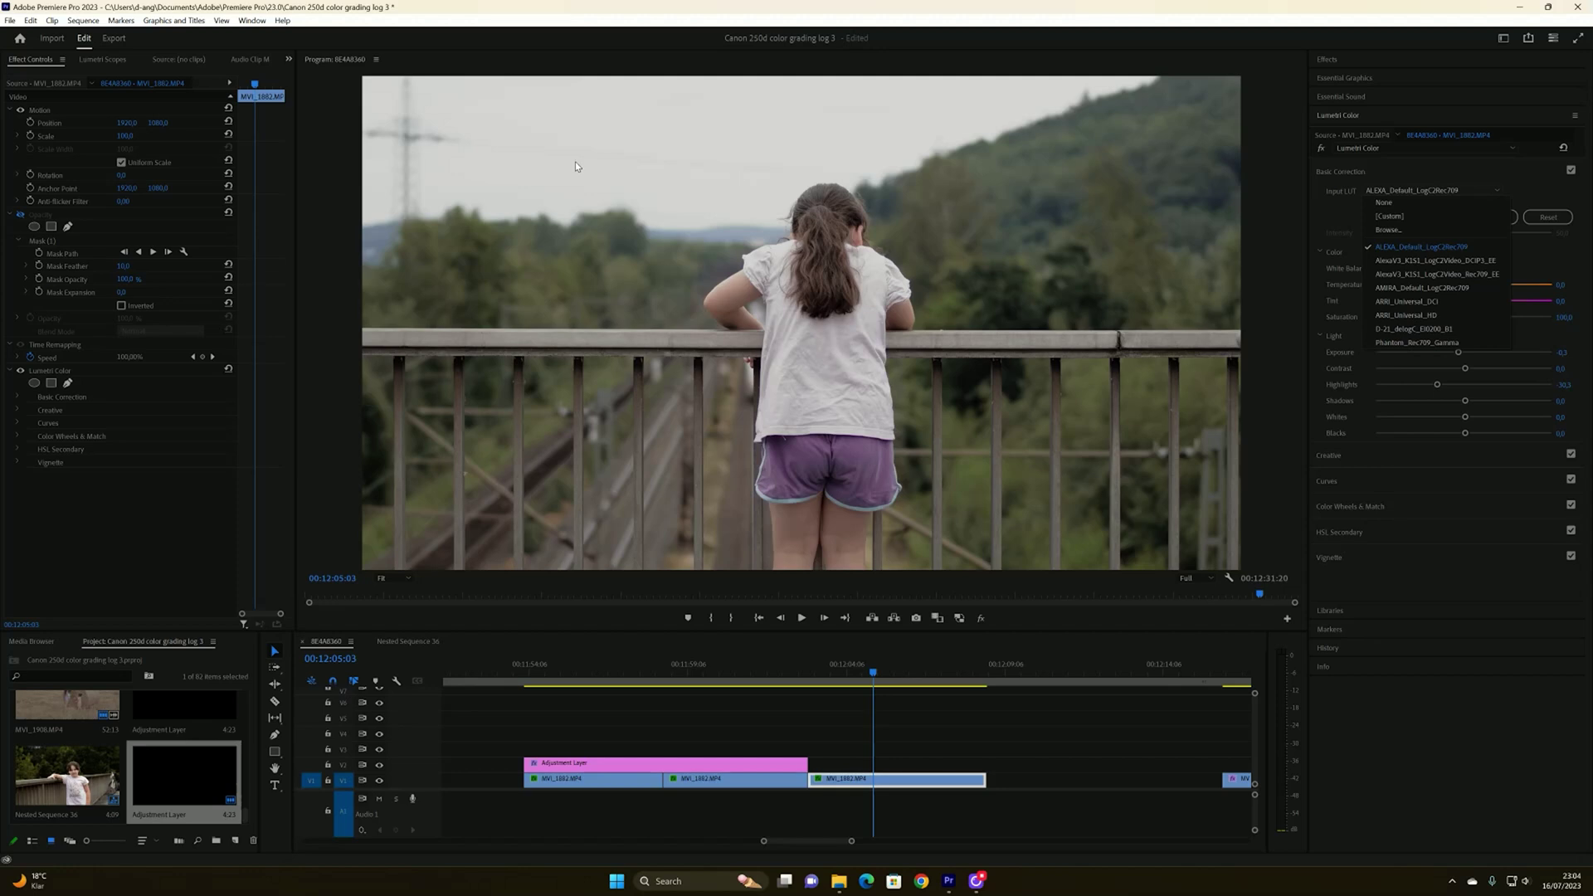
click(1435, 388)
mouse_move(1436, 384)
mouse_down()
mouse_move(1412, 382)
mouse_move(1452, 383)
mouse_move(1450, 367)
mouse_up()
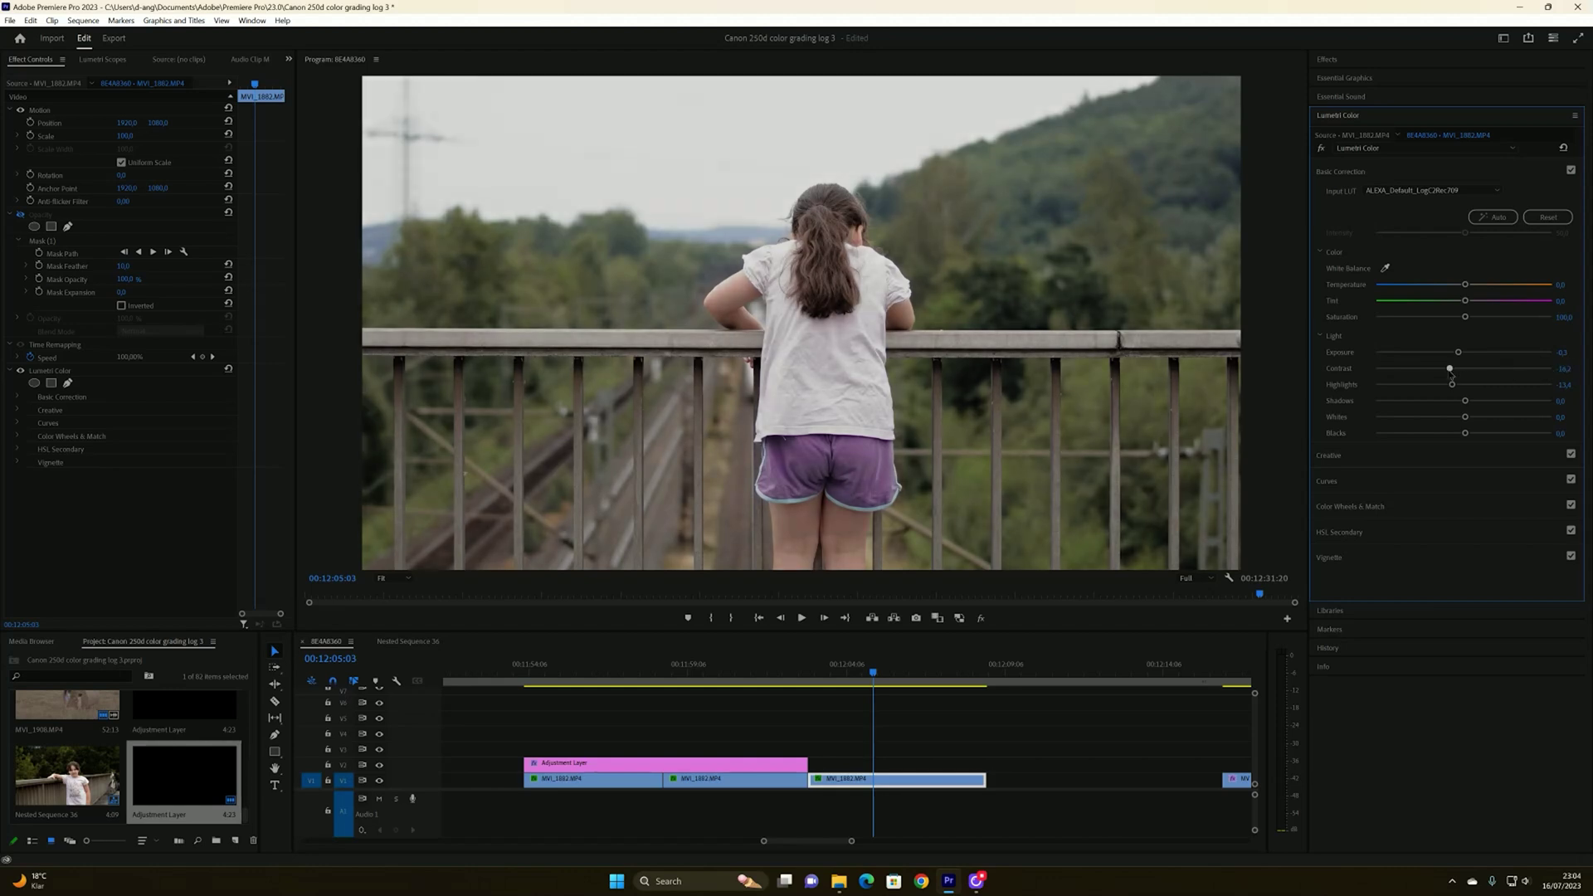
Reset the third clip's Lumetri grade and regrade it without an input LUT: contrast 100, saturation 200, highlights and shadows moderately lowered
click(1563, 147)
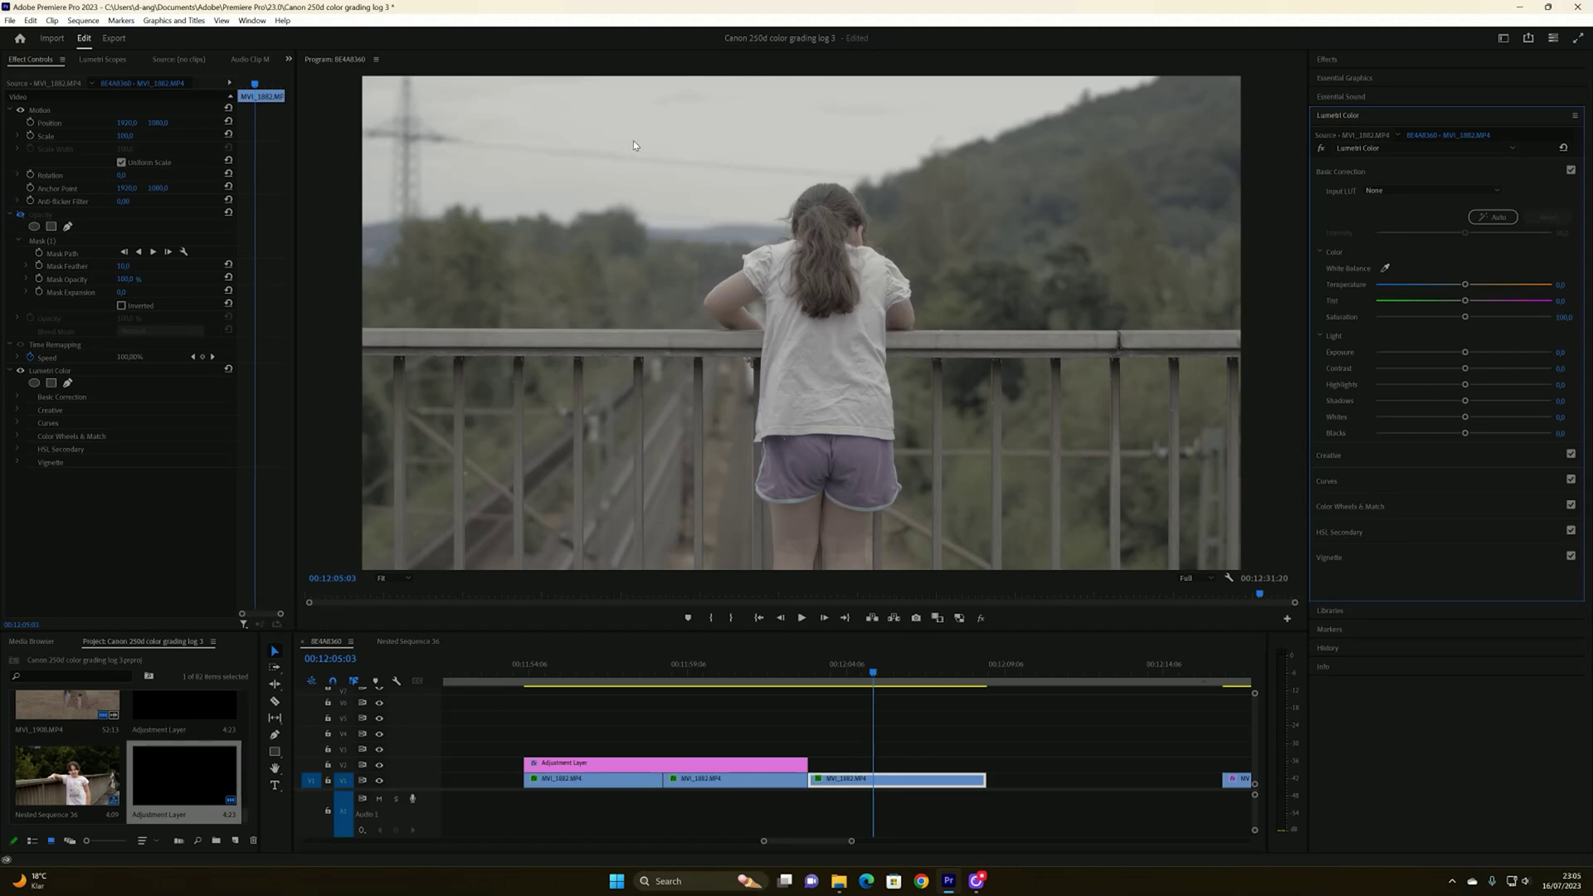
drag(1465, 368, 1590, 383)
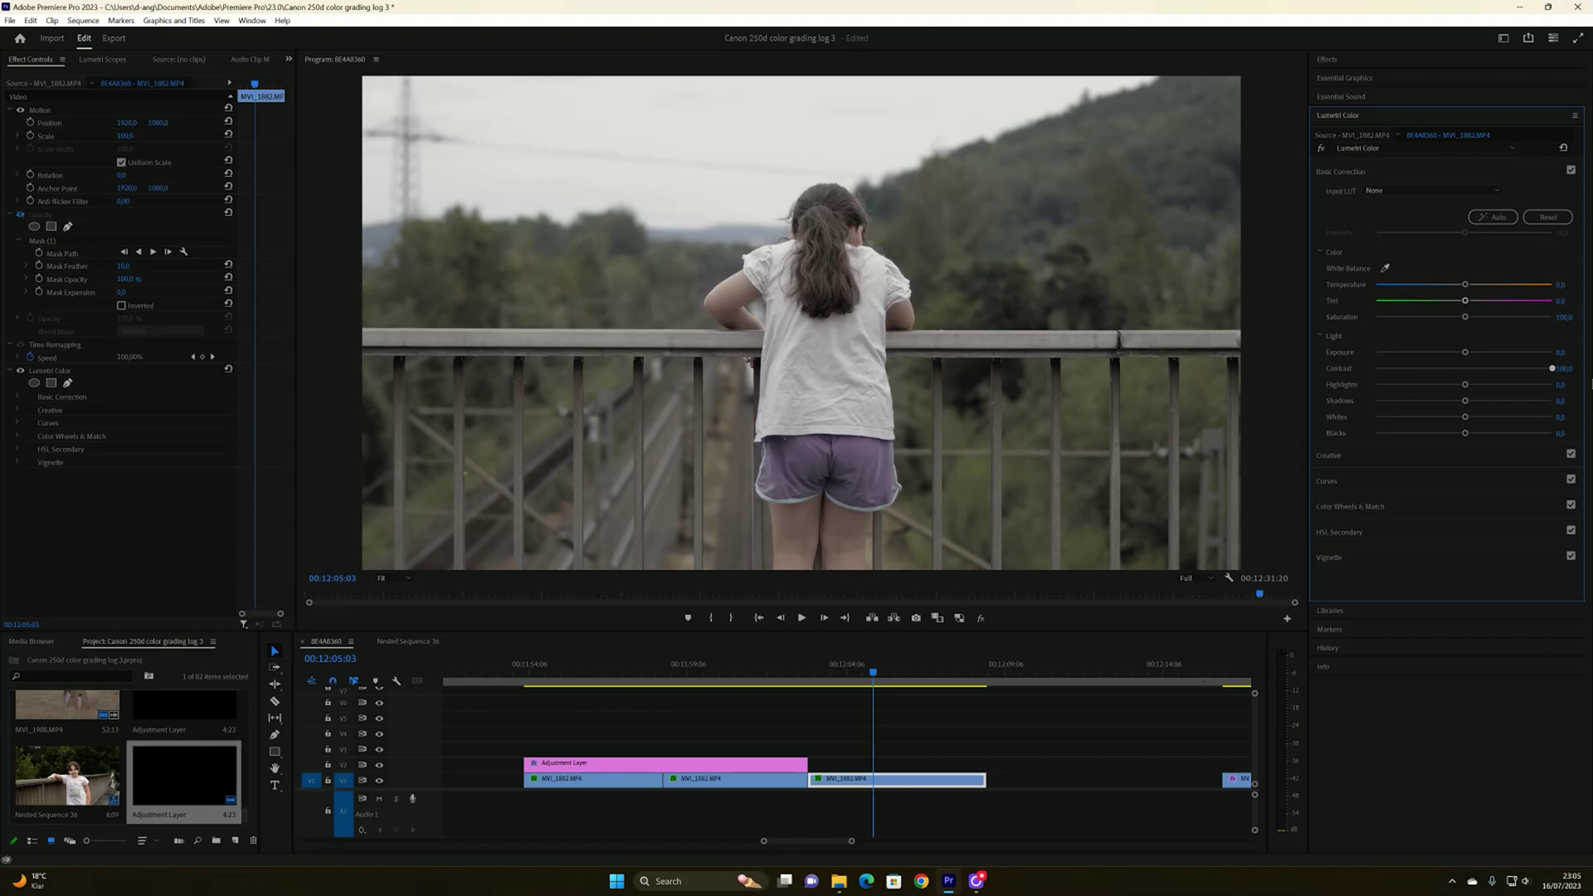
drag(1551, 369, 1449, 400)
drag(1465, 319, 1580, 319)
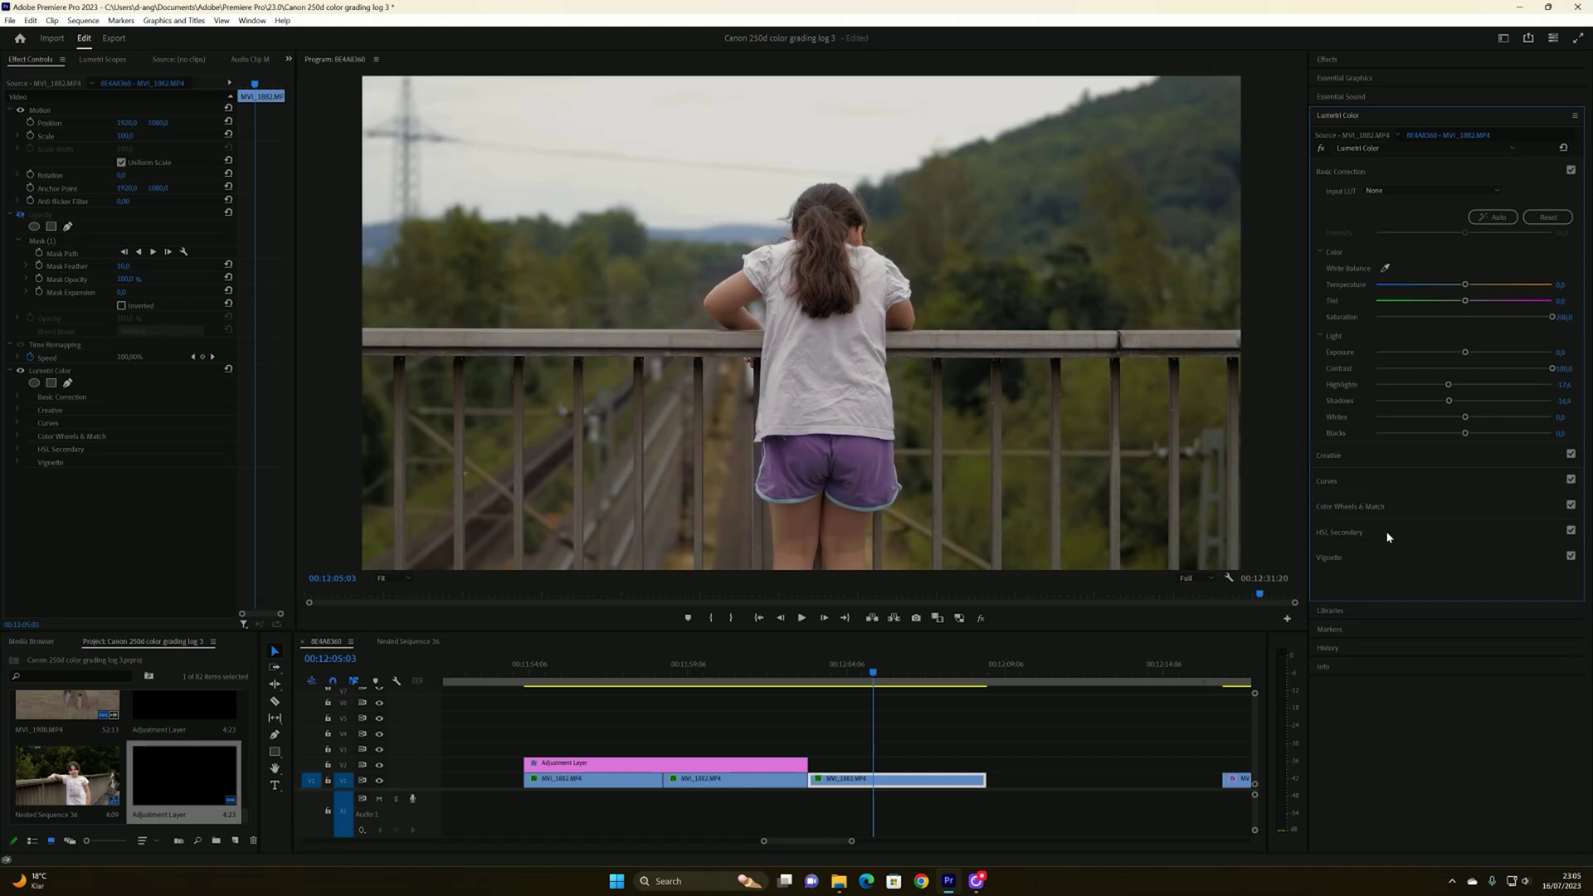
Shape the third clip's master RGB curve by crushing the black point and adding shadow and upper-midtone points that deepen the dark tones
click(1331, 483)
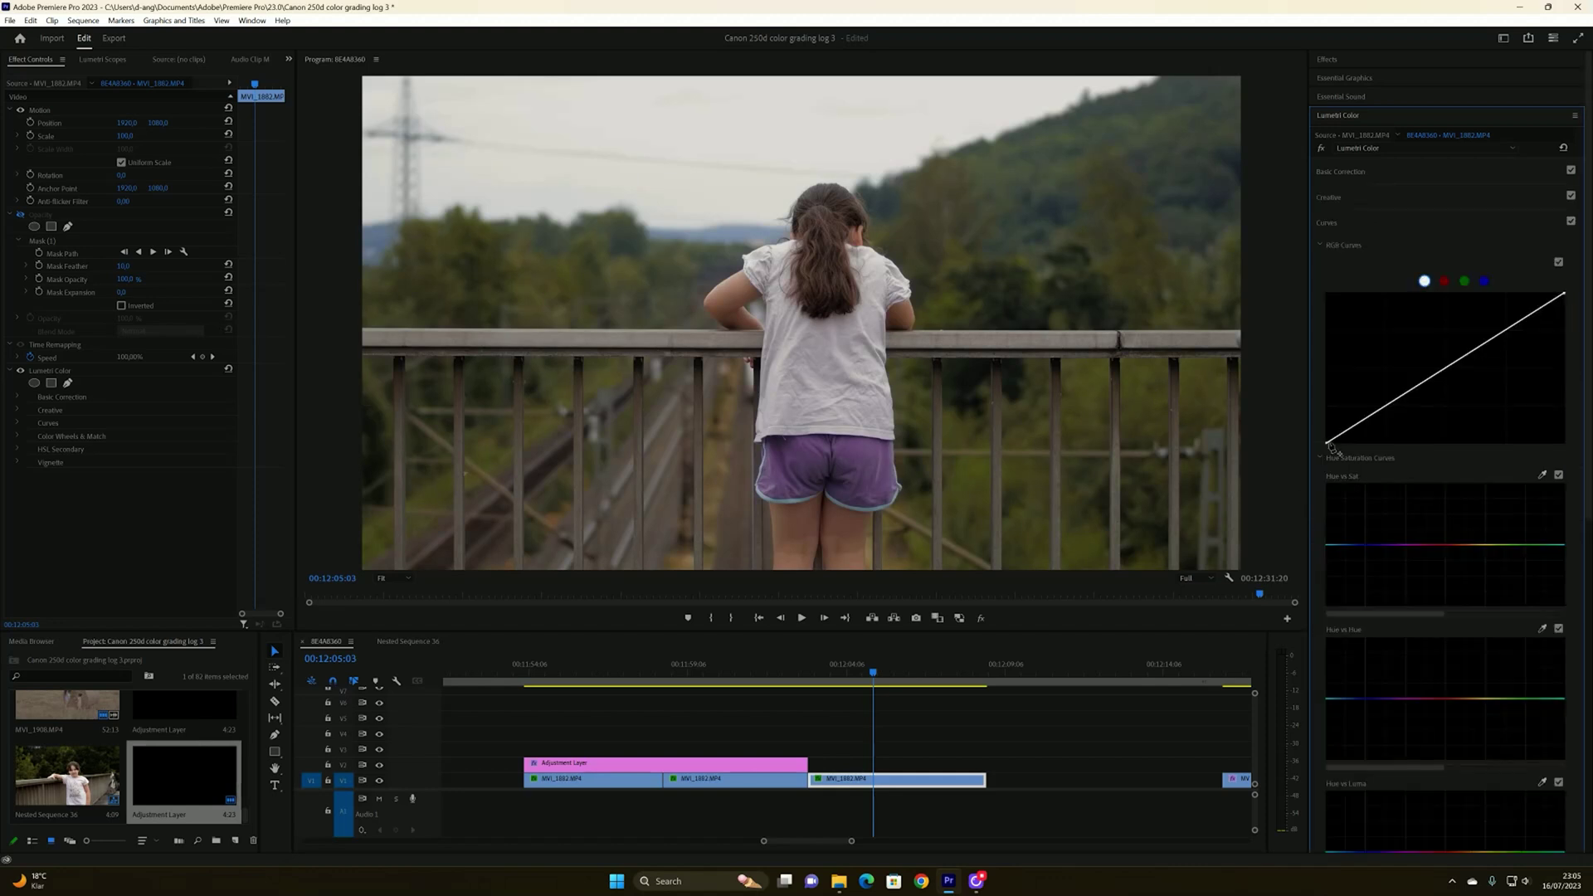
drag(1331, 446, 1398, 408)
drag(1481, 348, 1484, 353)
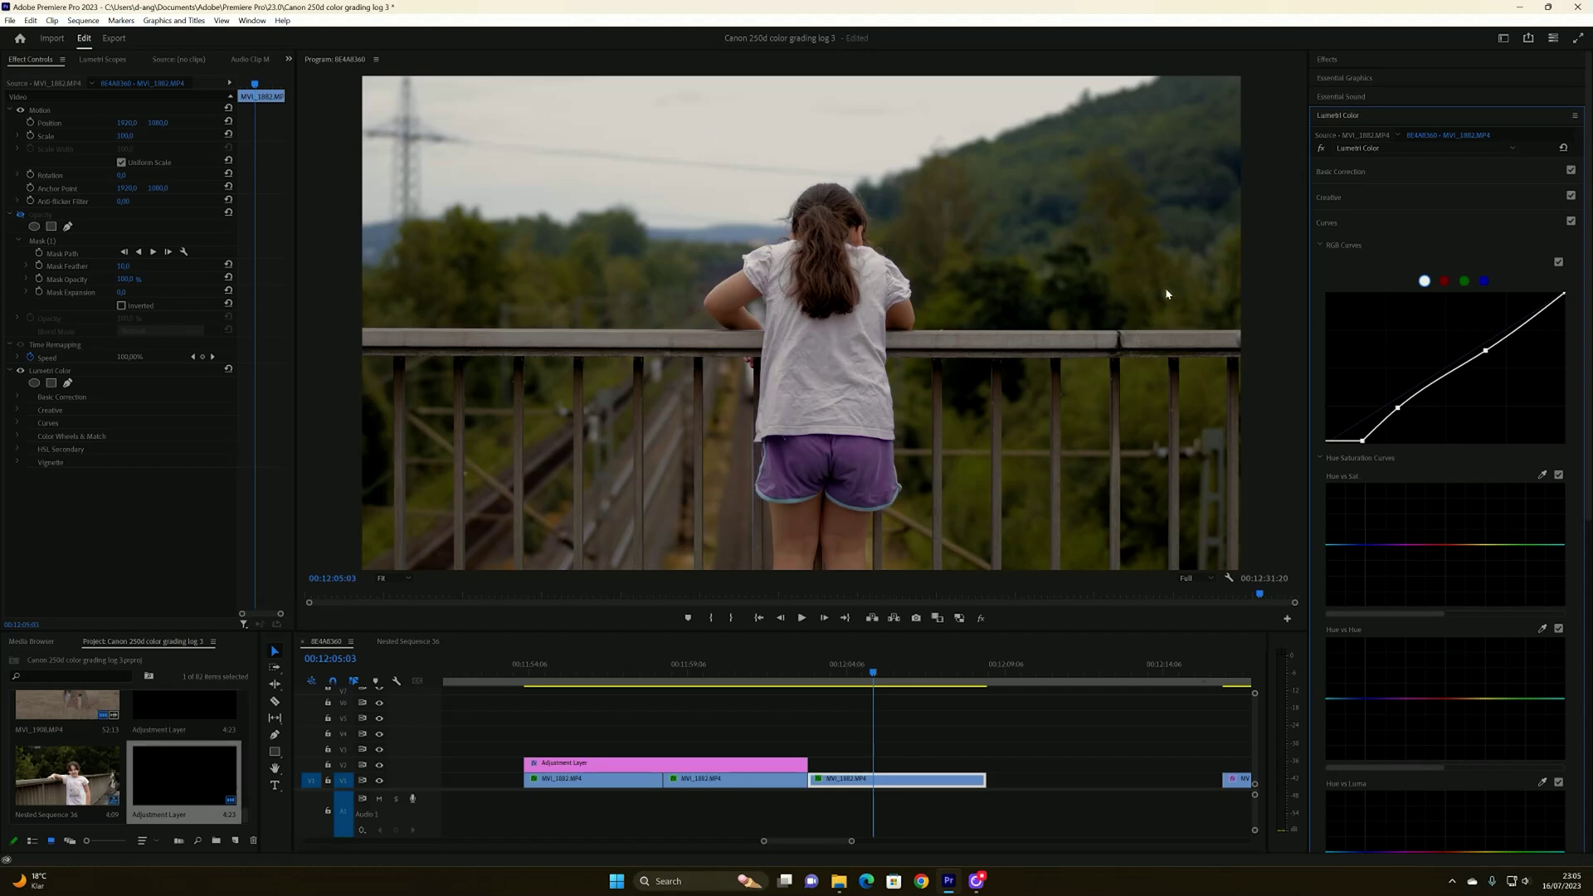
drag(1401, 403, 1398, 412)
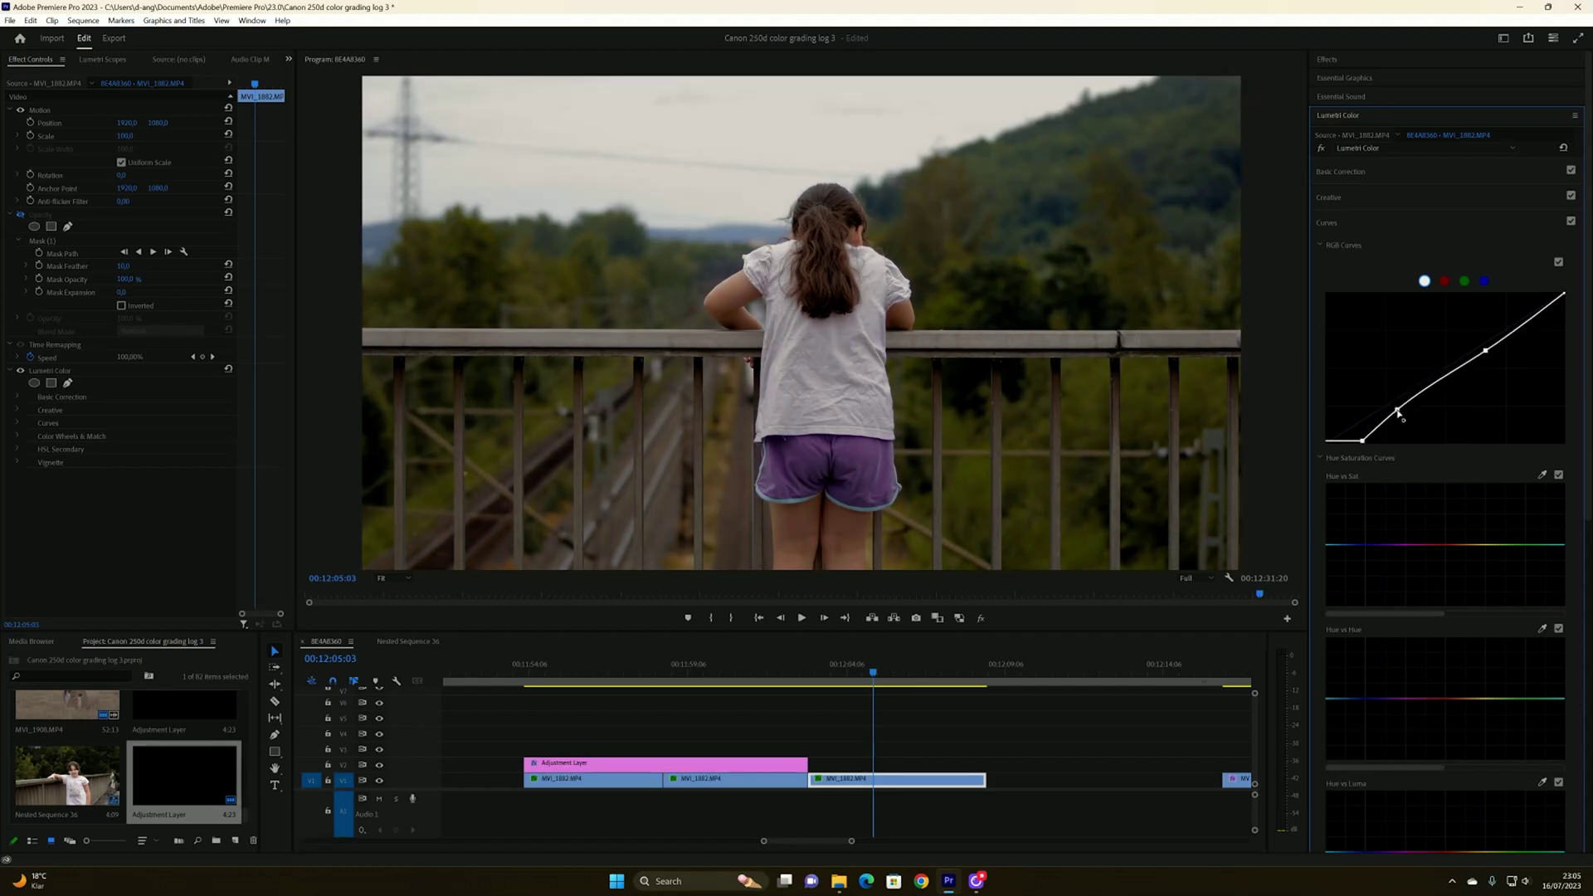
Refine the third clip's basic corrections with lower highlights, a slightly warmer temperature and exposure raised to about 0.2
click(1340, 171)
mouse_move(1451, 386)
mouse_down()
mouse_move(1432, 386)
mouse_move(1468, 402)
mouse_move(1451, 401)
mouse_up()
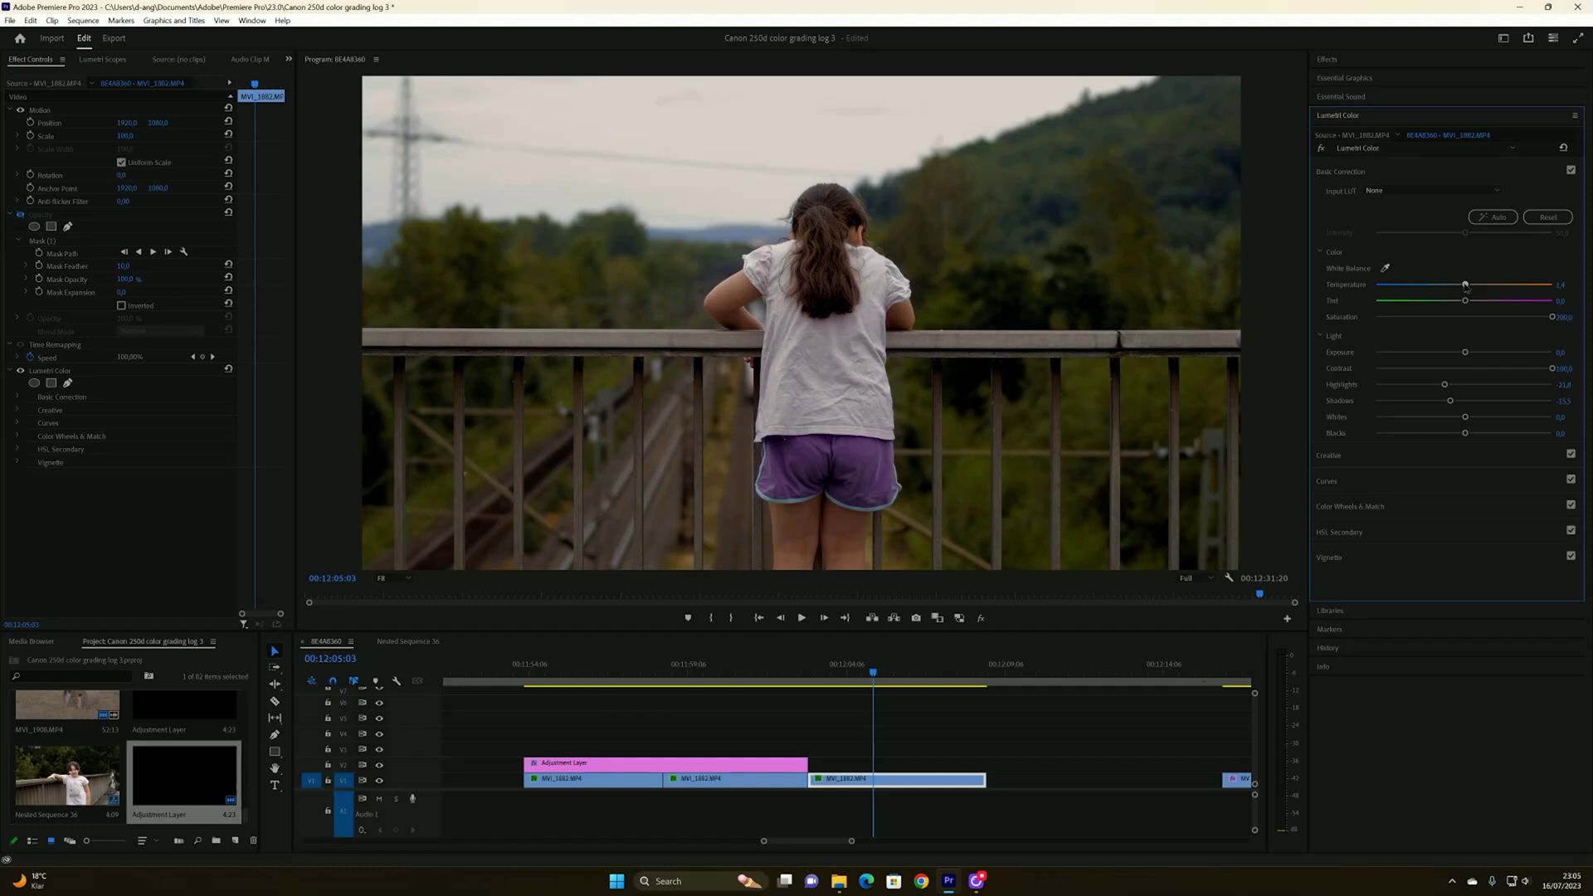
drag(1464, 285, 1466, 285)
drag(1466, 355, 1468, 355)
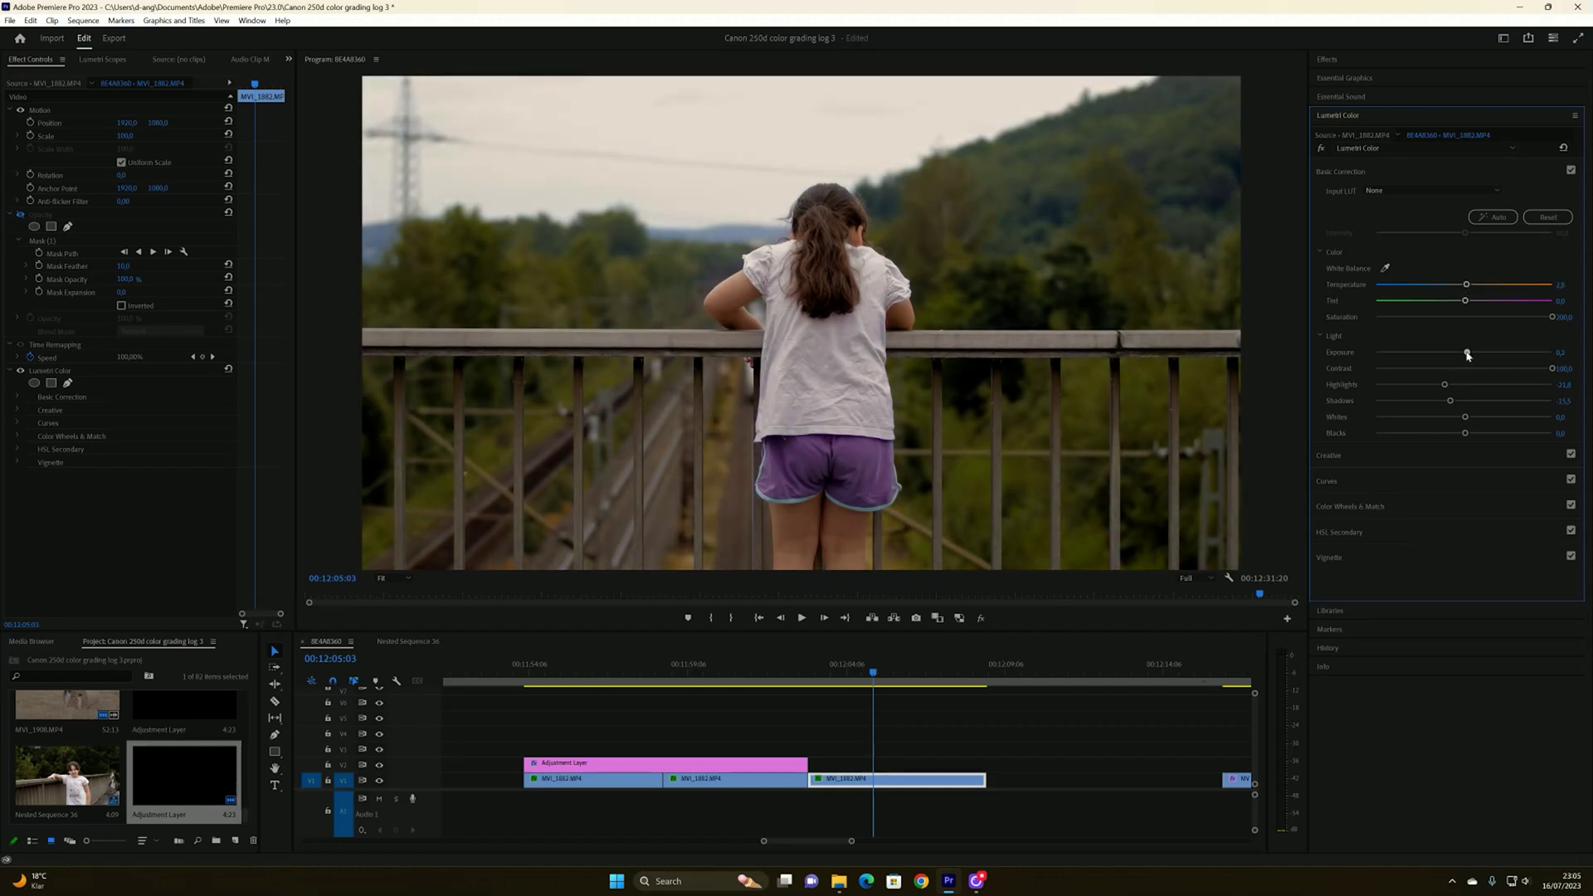
Go to the clip of the woman blowing bubbles and apply ALEXA_Default_LogC2Rec709 as its input LUT
drag(842, 664, 931, 665)
scroll(855, 661, down, 4)
click(884, 665)
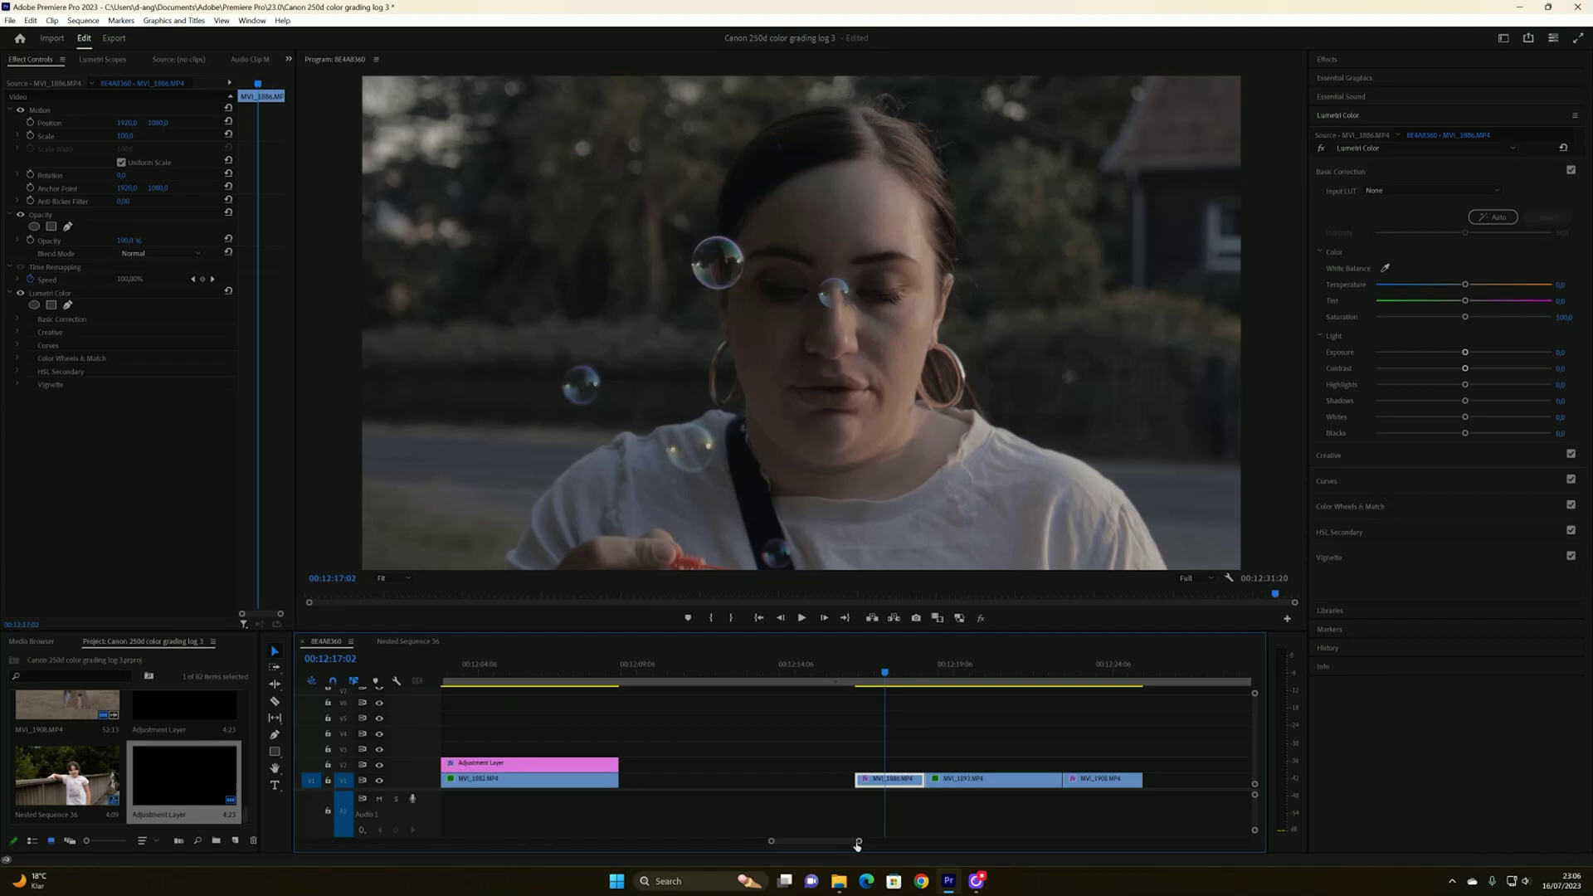
scroll(857, 841, up, 2)
scroll(857, 842, down, 4)
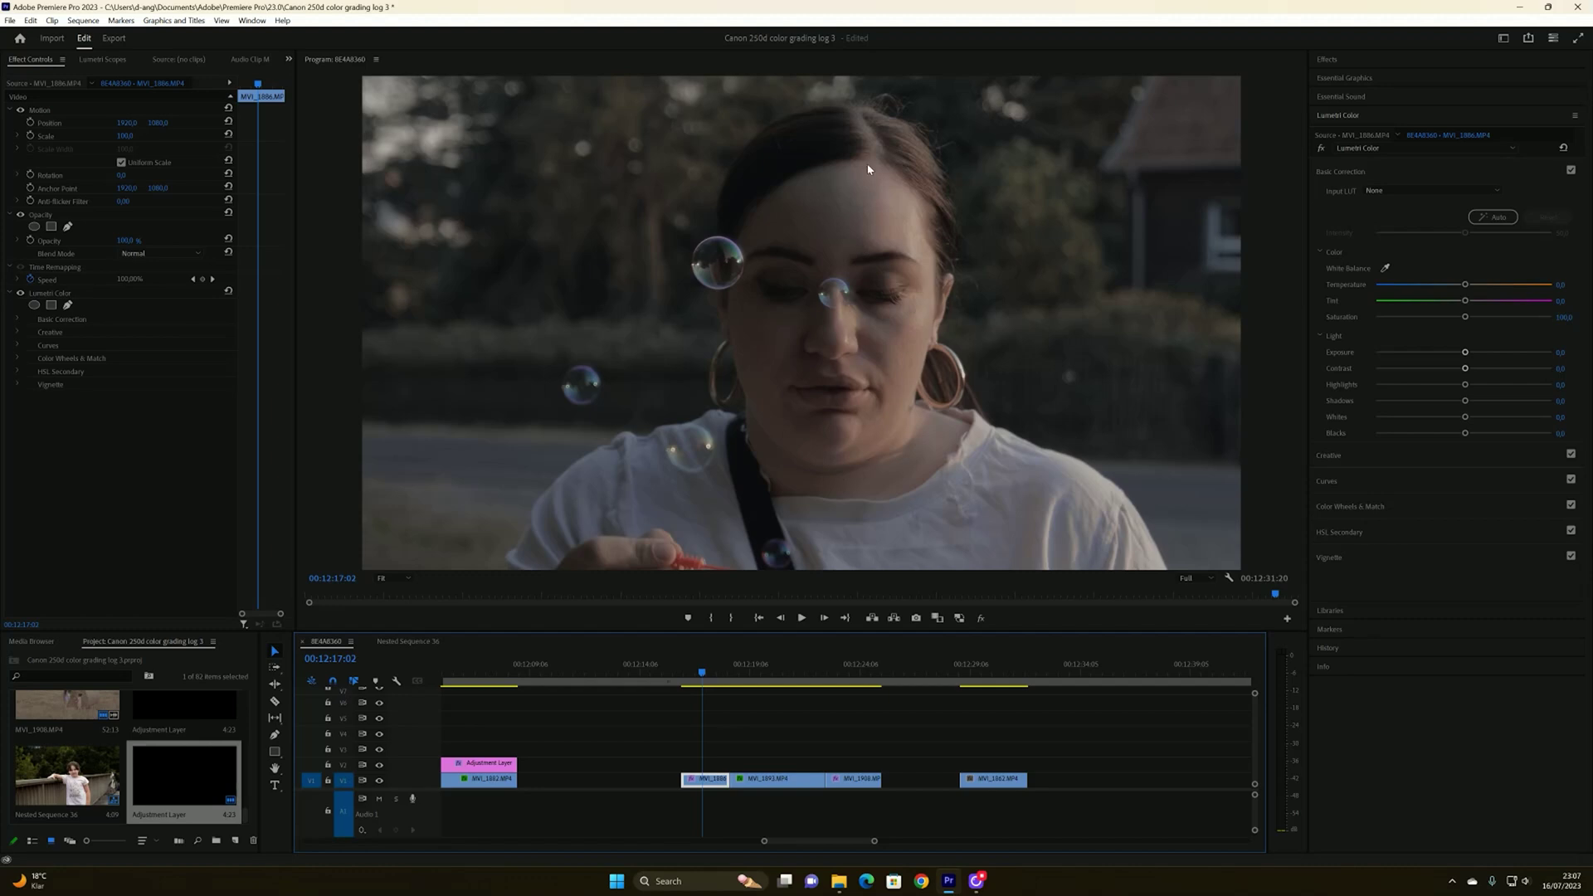
drag(702, 672, 705, 674)
click(1410, 190)
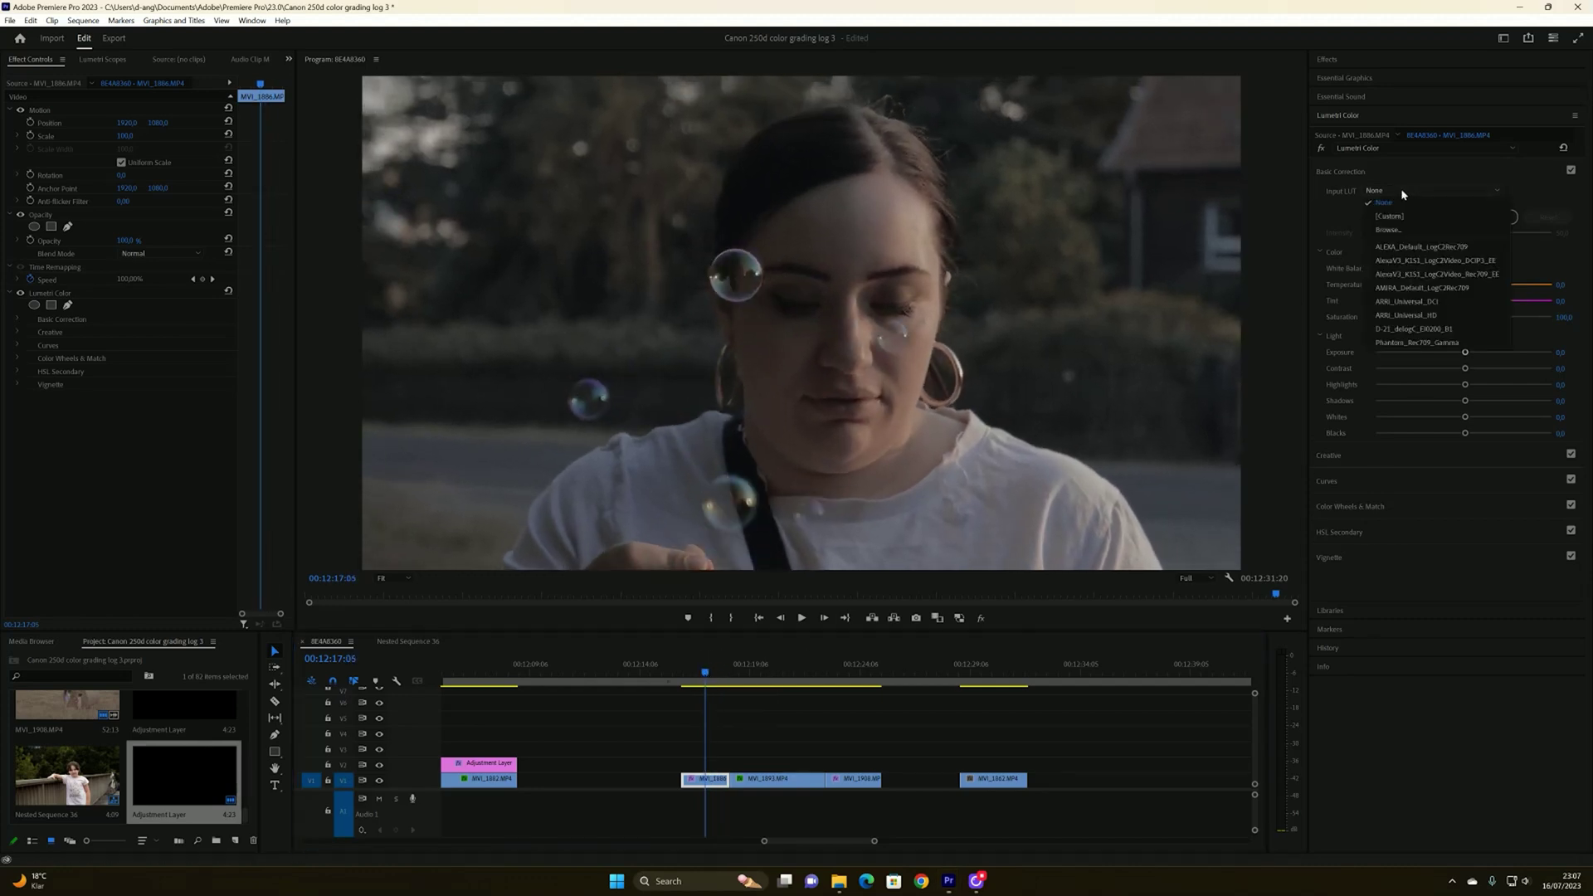
click(1404, 247)
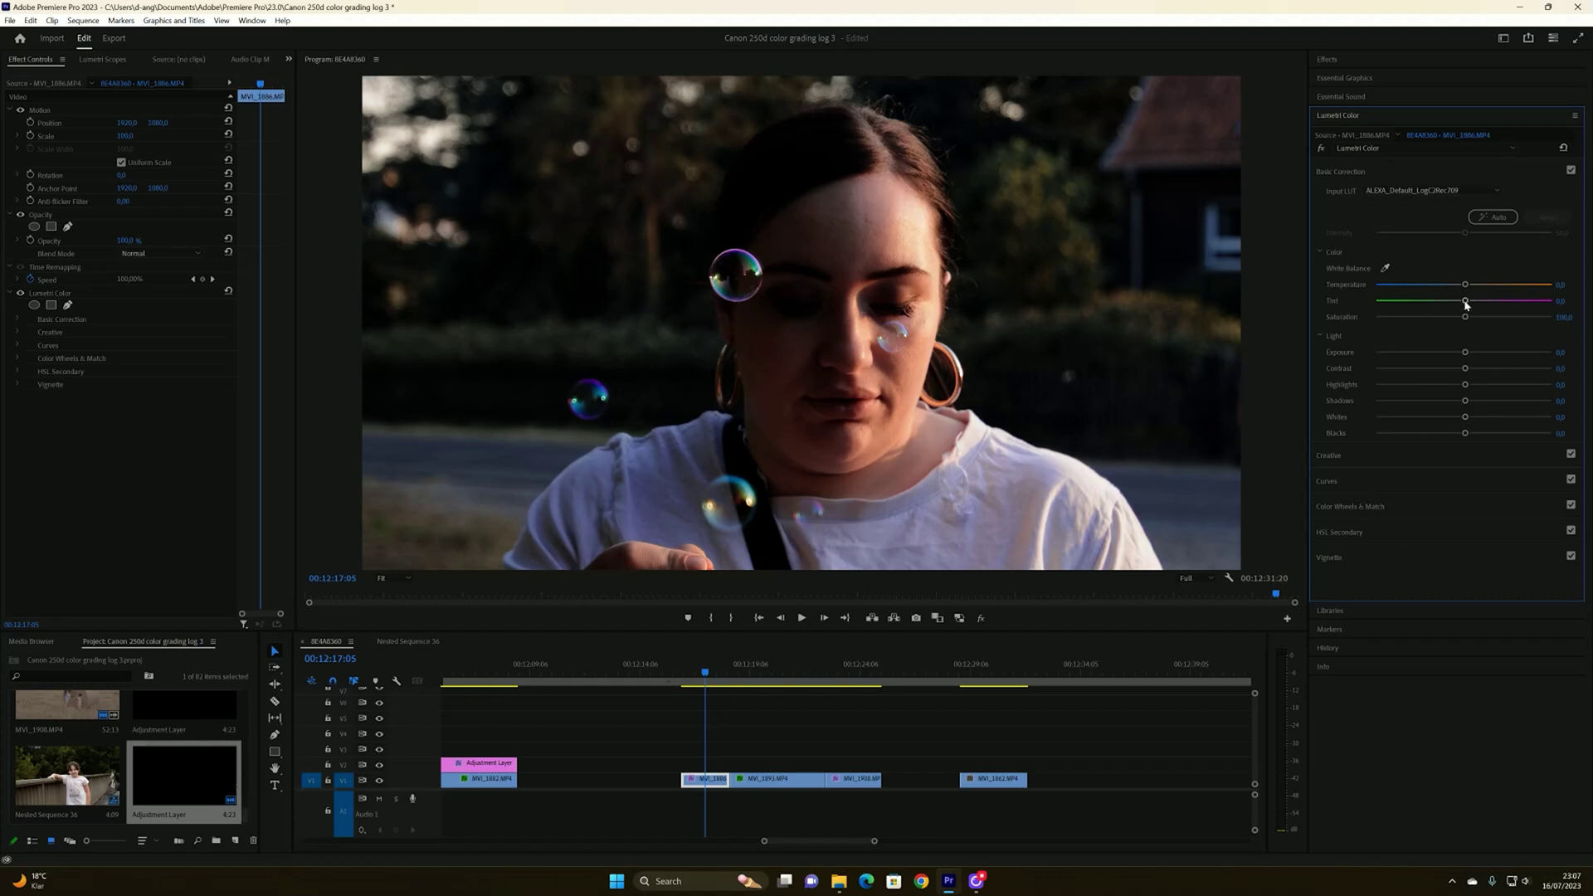
Step three frames forward in the bubble clip and save the project
click(752, 653)
key(Right)
key(Right)
key(Right)
key(ctrl+s)
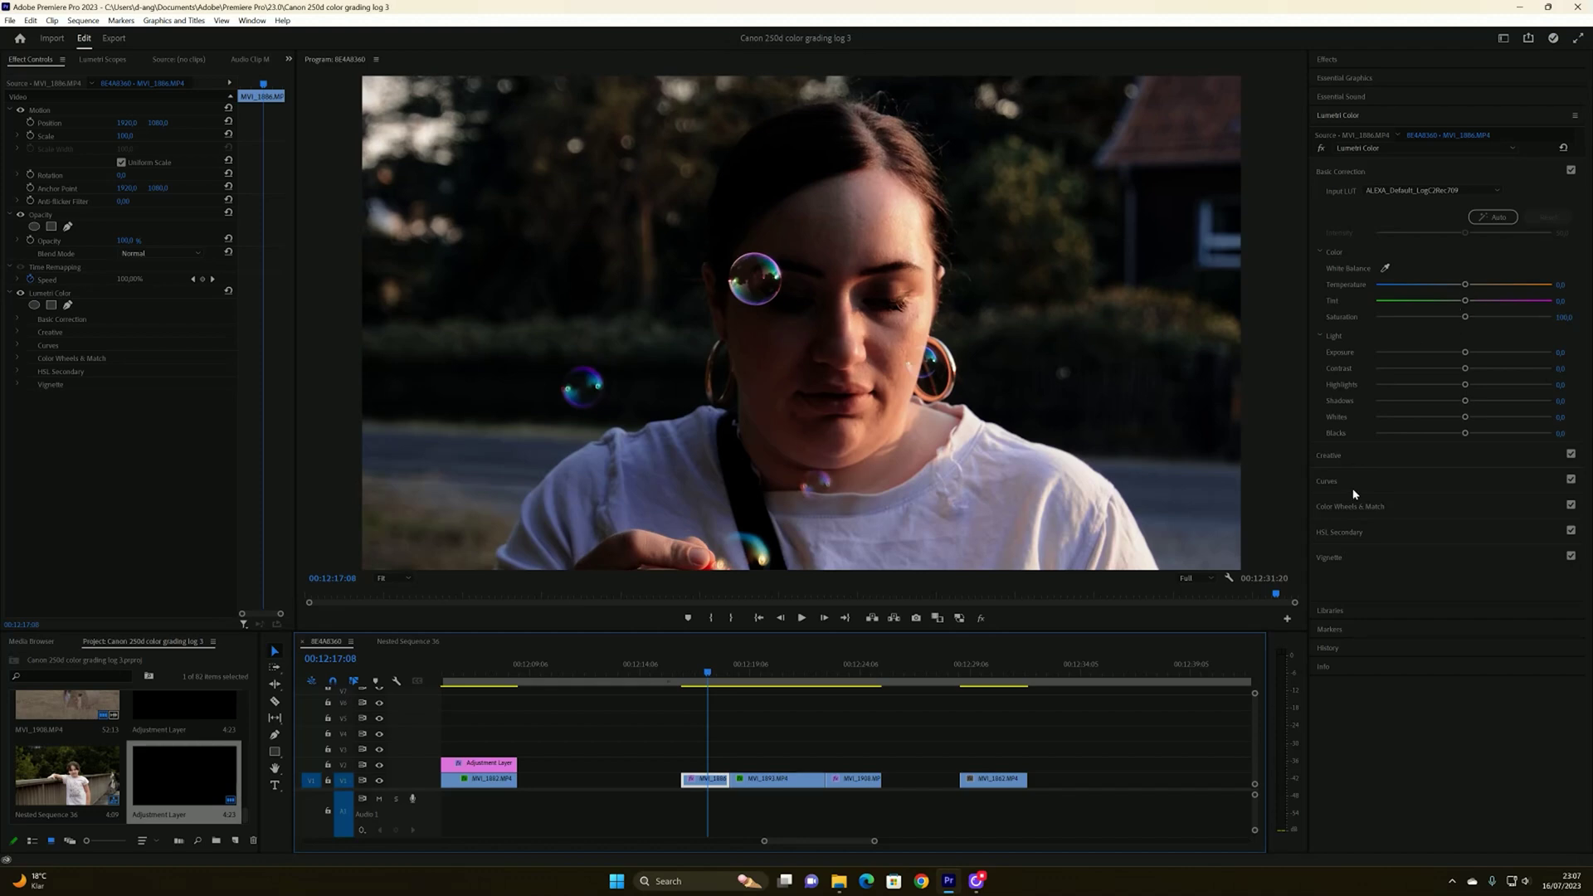
Shift the bubble clip's tint toward green, then raise shadows to about 14 and exposure to about 0.2
drag(1464, 301, 1453, 305)
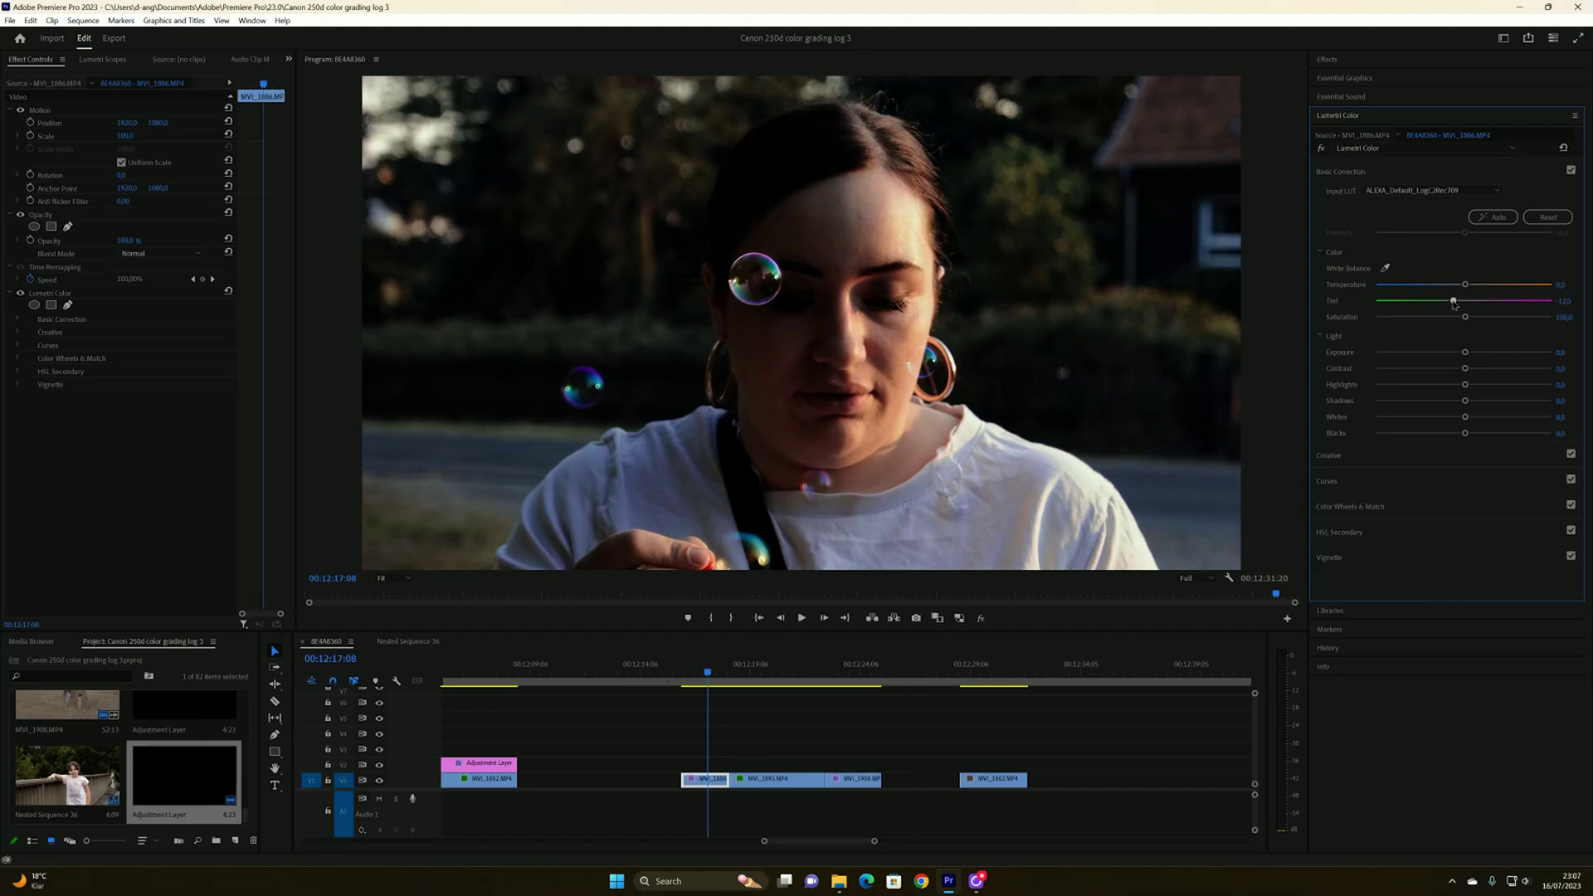
drag(1453, 304, 1451, 305)
drag(1465, 401, 1468, 353)
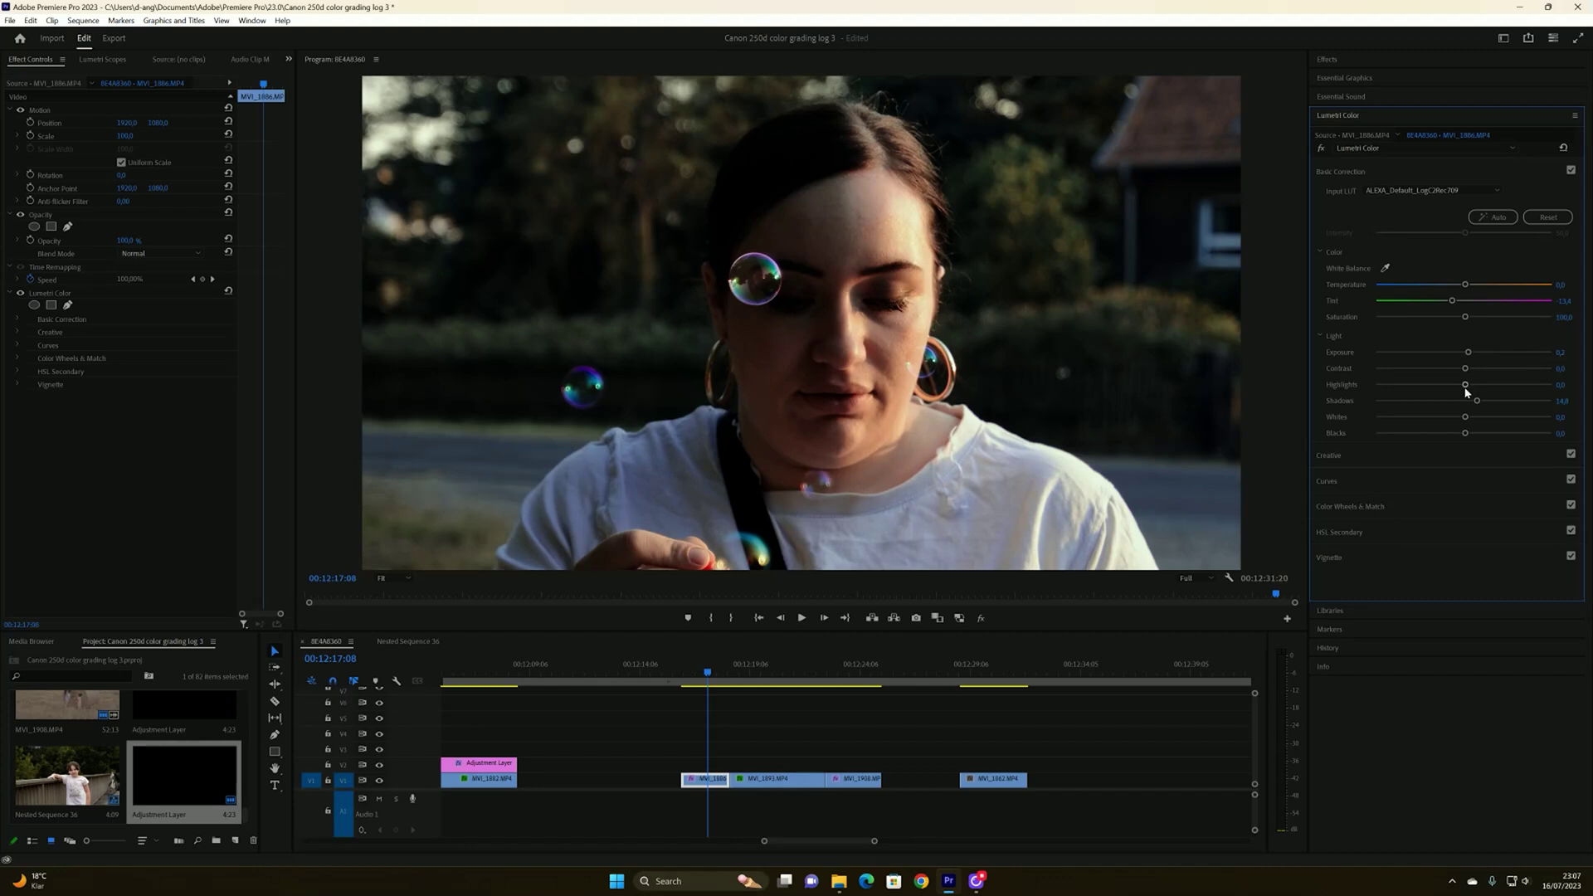
Lower the bubble clip's highlights to about -16, warm its temperature to about 18, and scrub through the clip to check the grade
drag(1465, 385, 1451, 386)
drag(1464, 285, 1489, 288)
drag(1486, 287, 1480, 287)
click(706, 677)
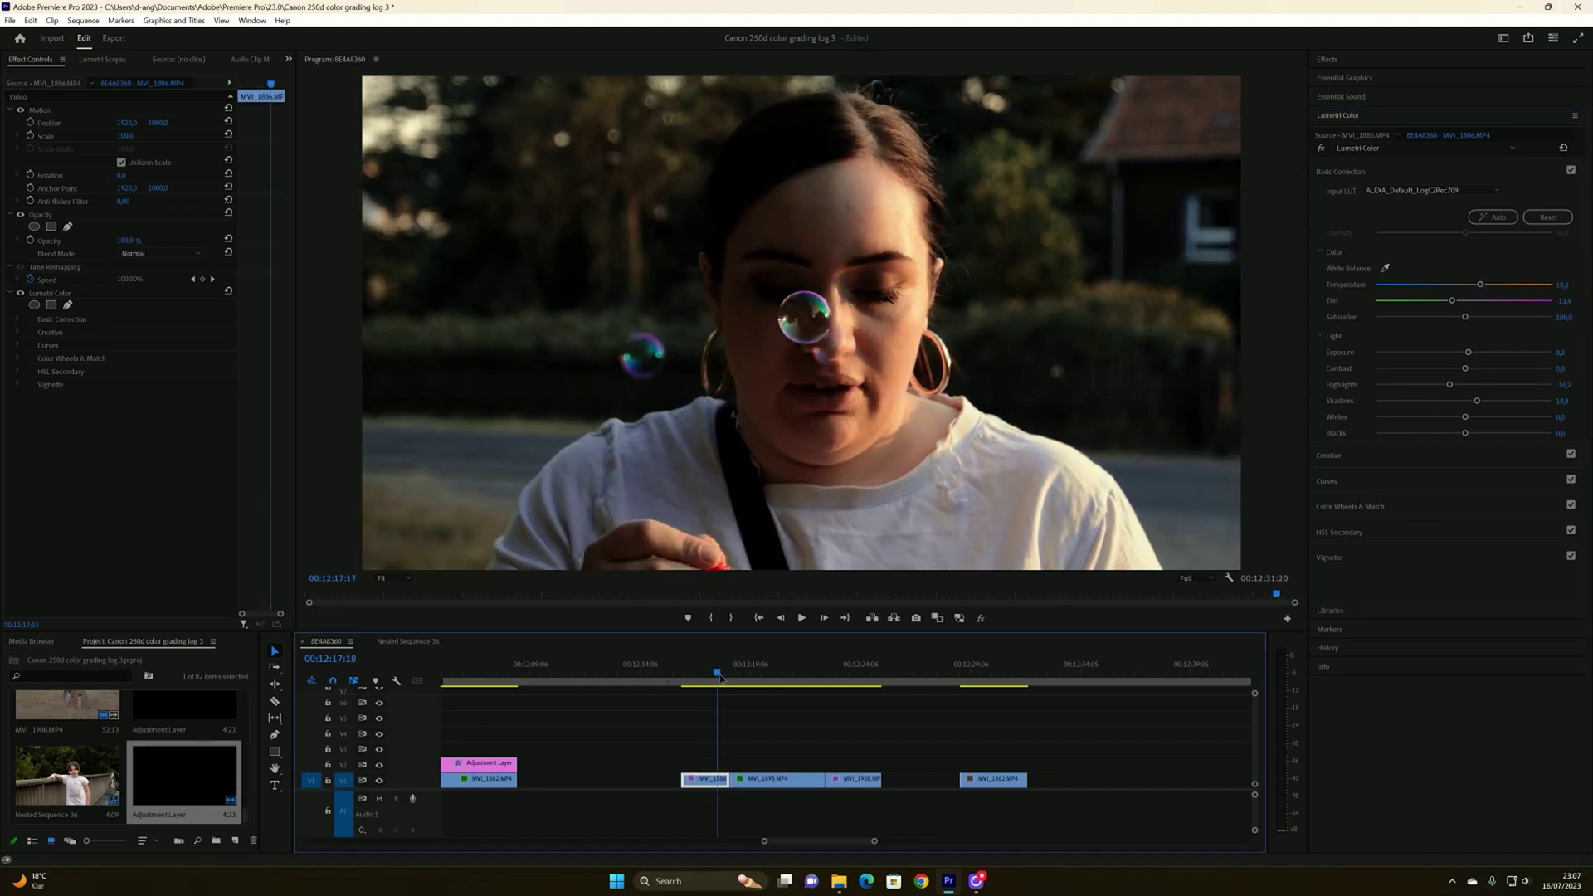
mouse_move(706, 677)
mouse_down()
mouse_move(686, 677)
mouse_move(721, 679)
mouse_move(685, 679)
mouse_move(705, 678)
mouse_up()
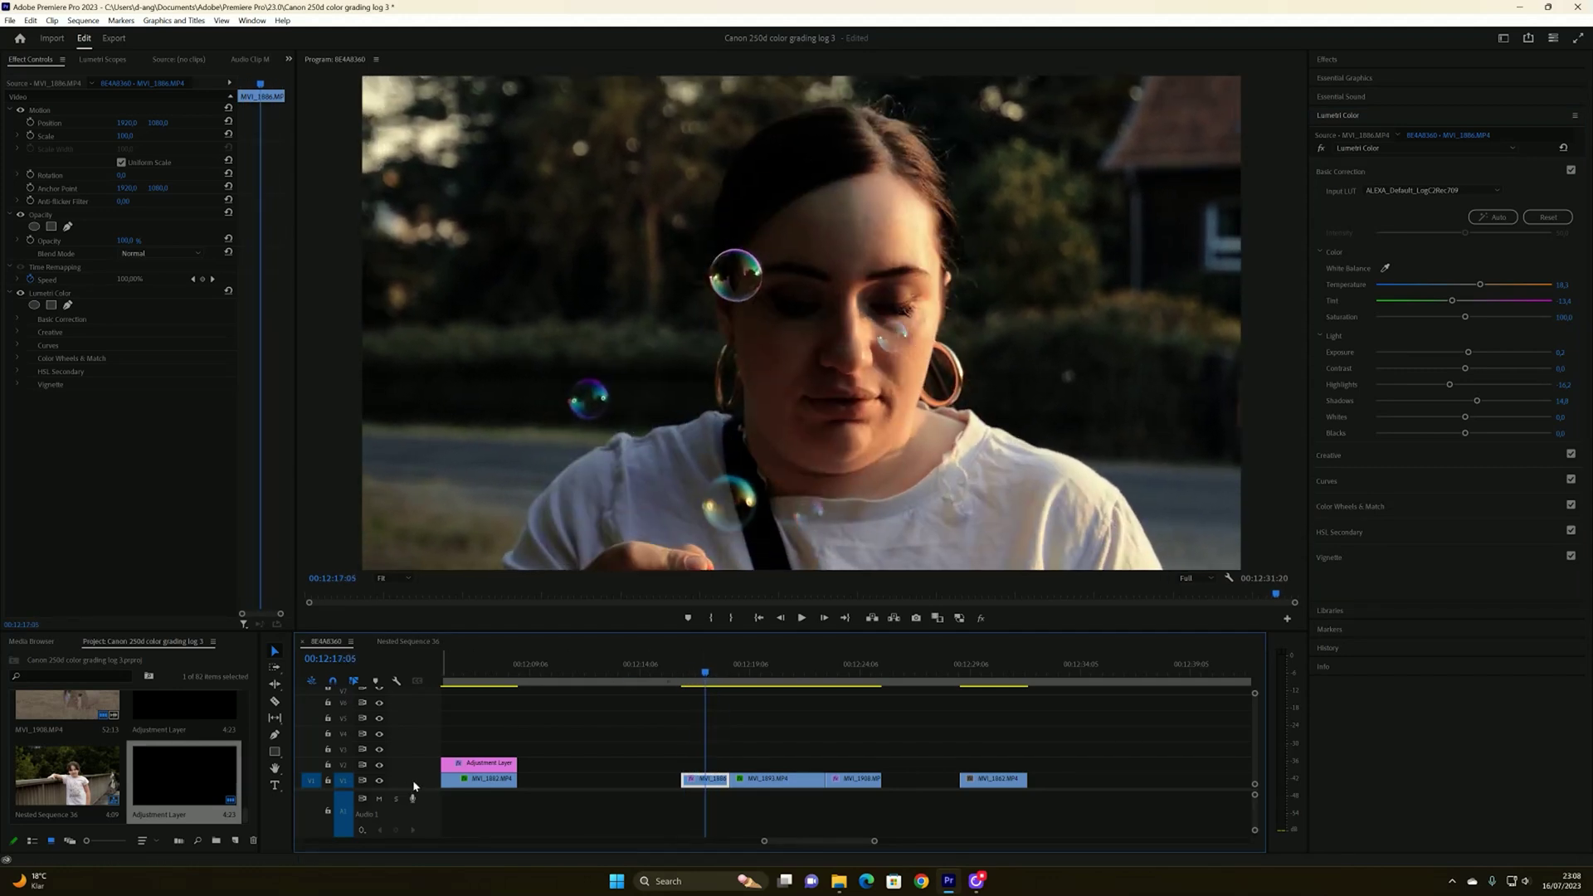
Place an adjustment layer above the bubble clip, trim it to the clip's length, and look over its curve and basic correction settings
drag(184, 776, 687, 777)
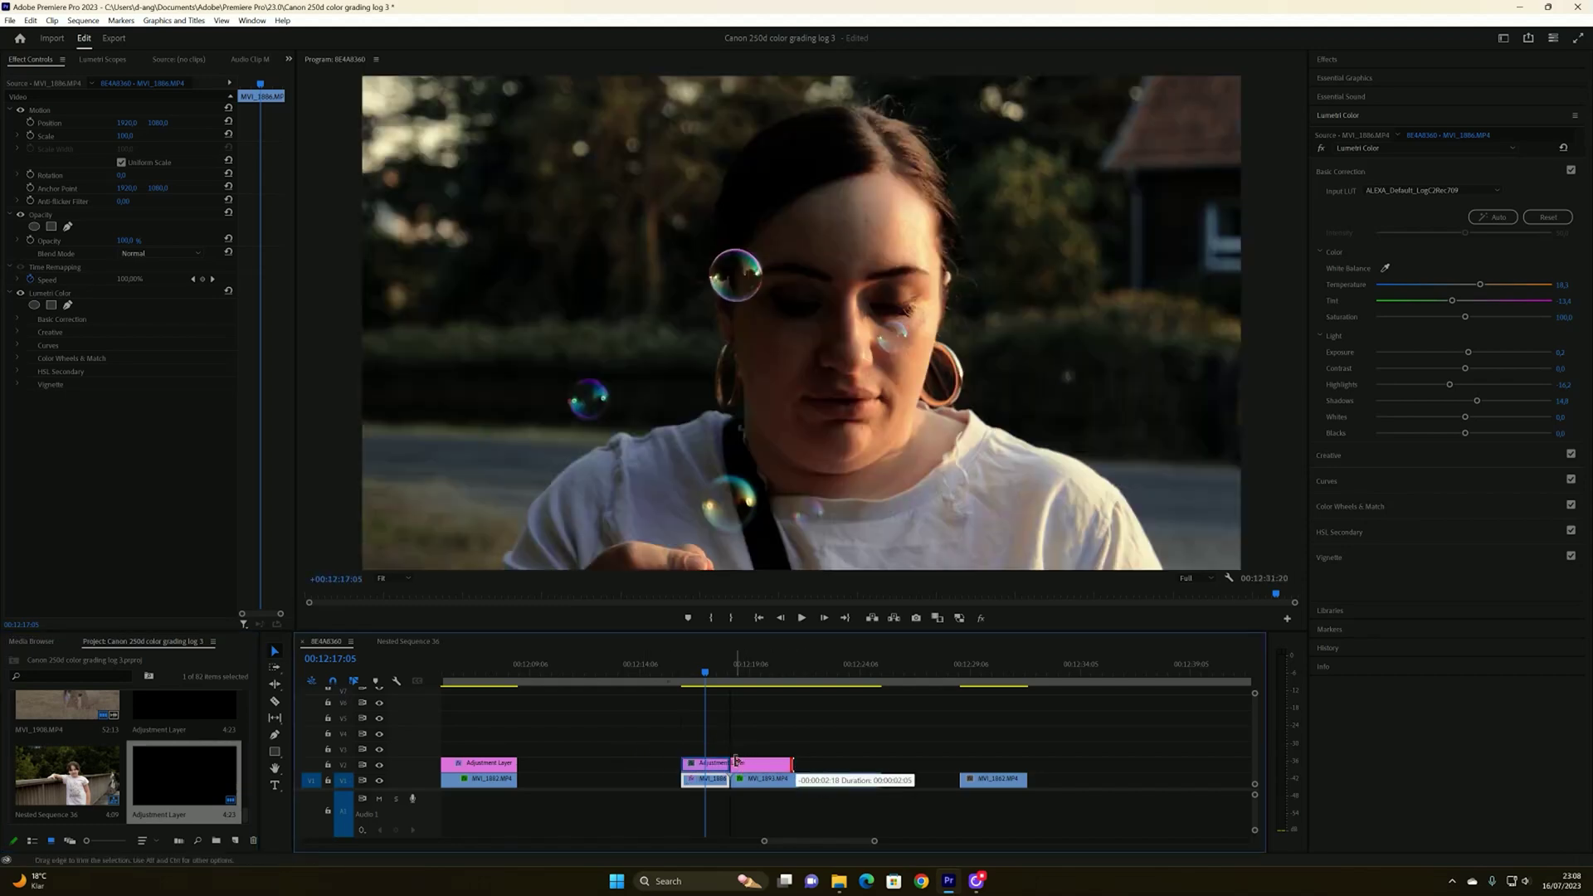
click(707, 762)
click(1435, 481)
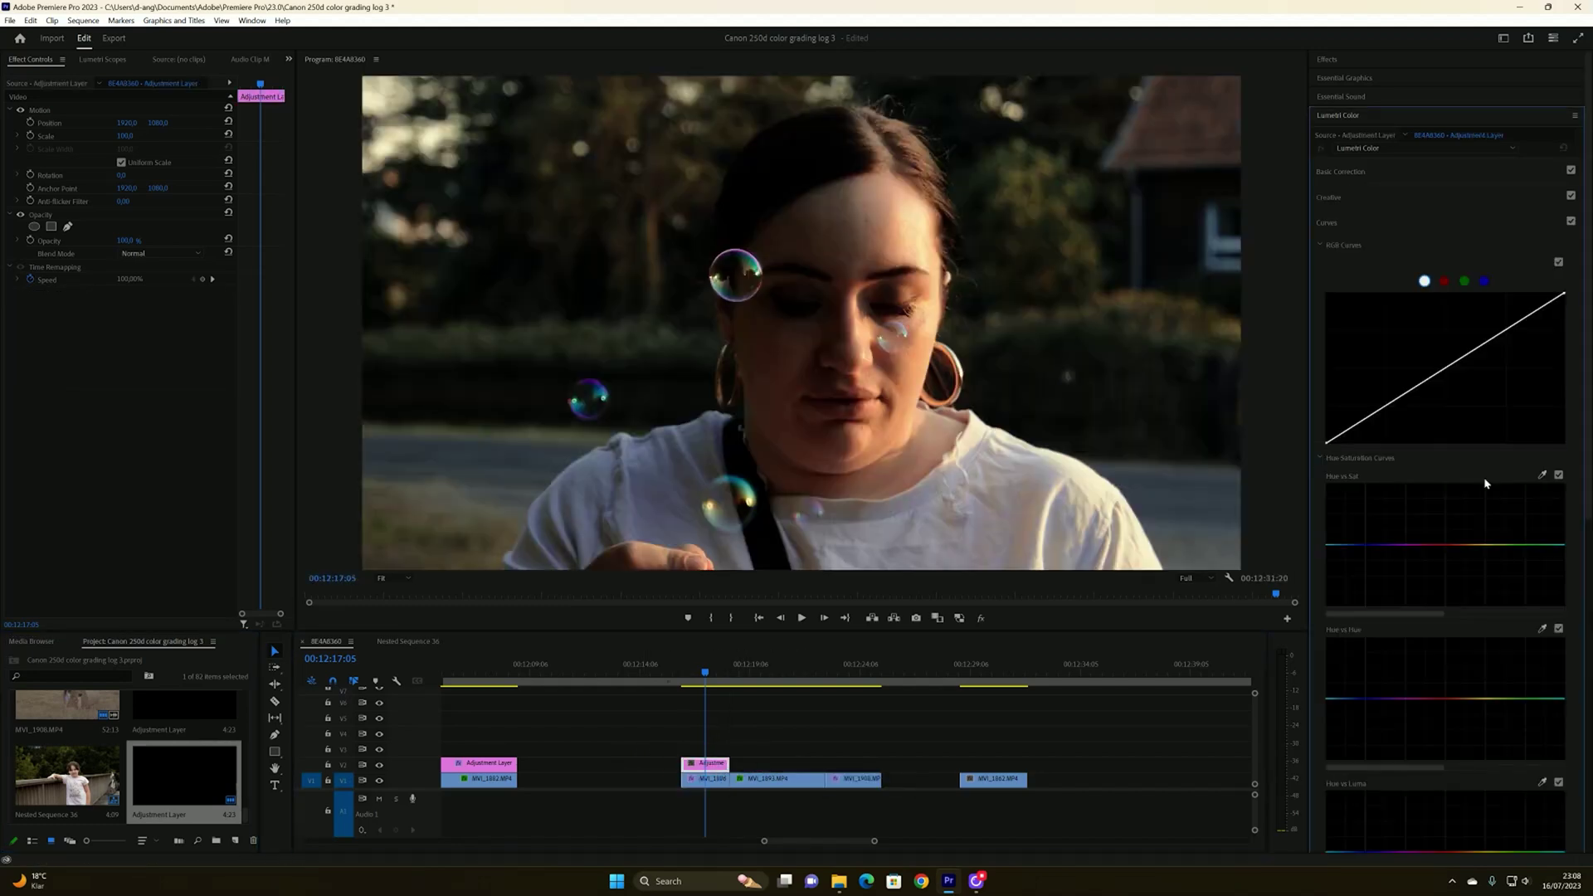
click(1347, 174)
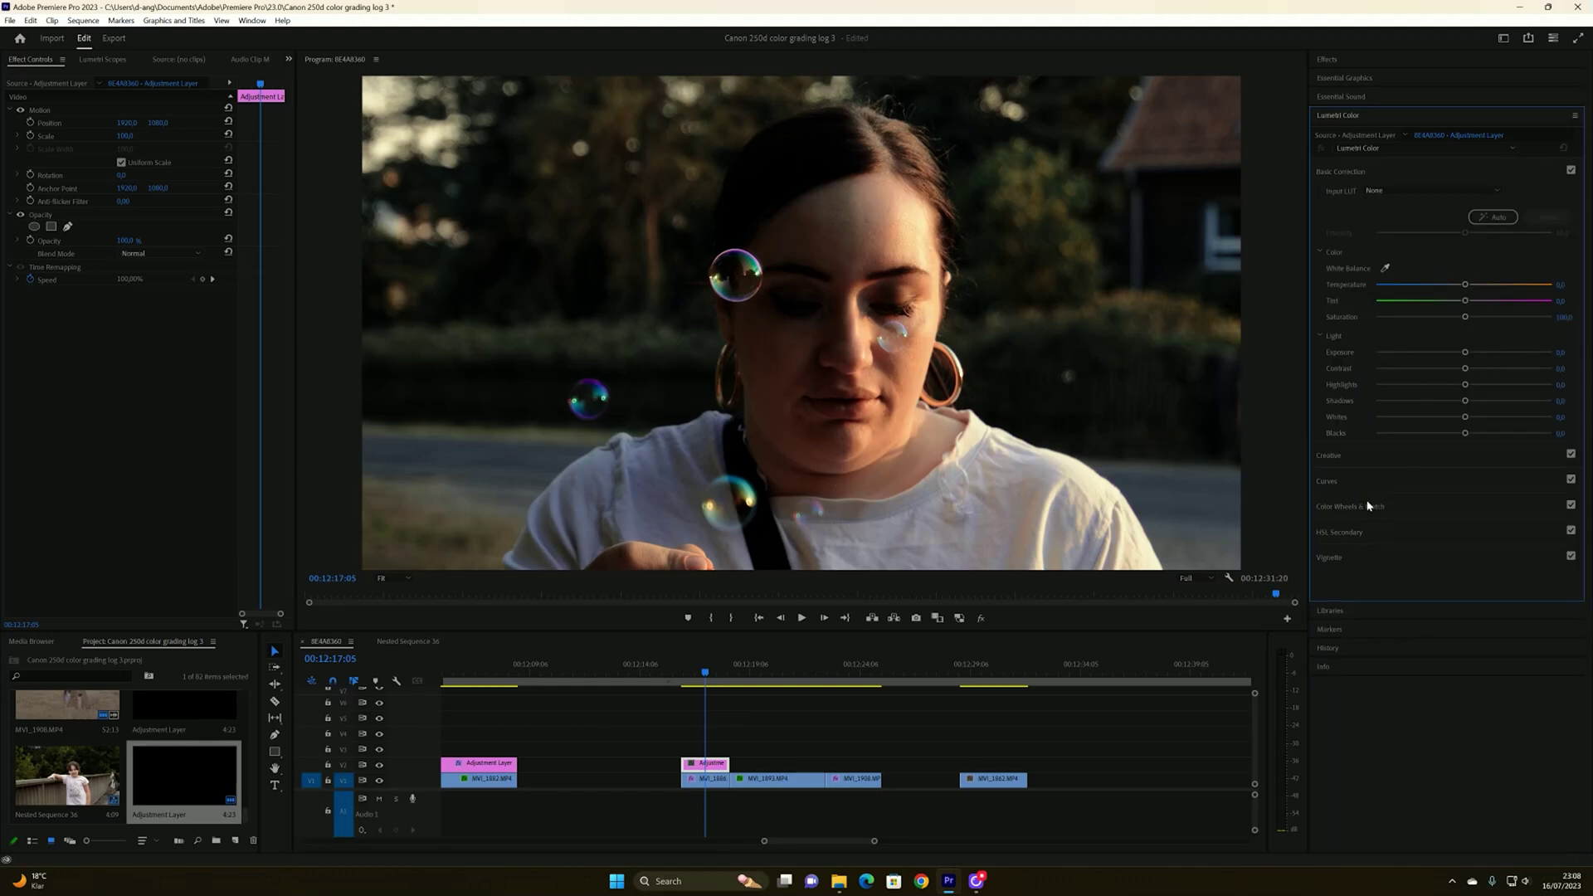
click(1347, 174)
click(1346, 174)
Color the adjustment layer with teal shadows and orange midtones using the color wheels, and slightly darken the midtones and shadows
click(1330, 520)
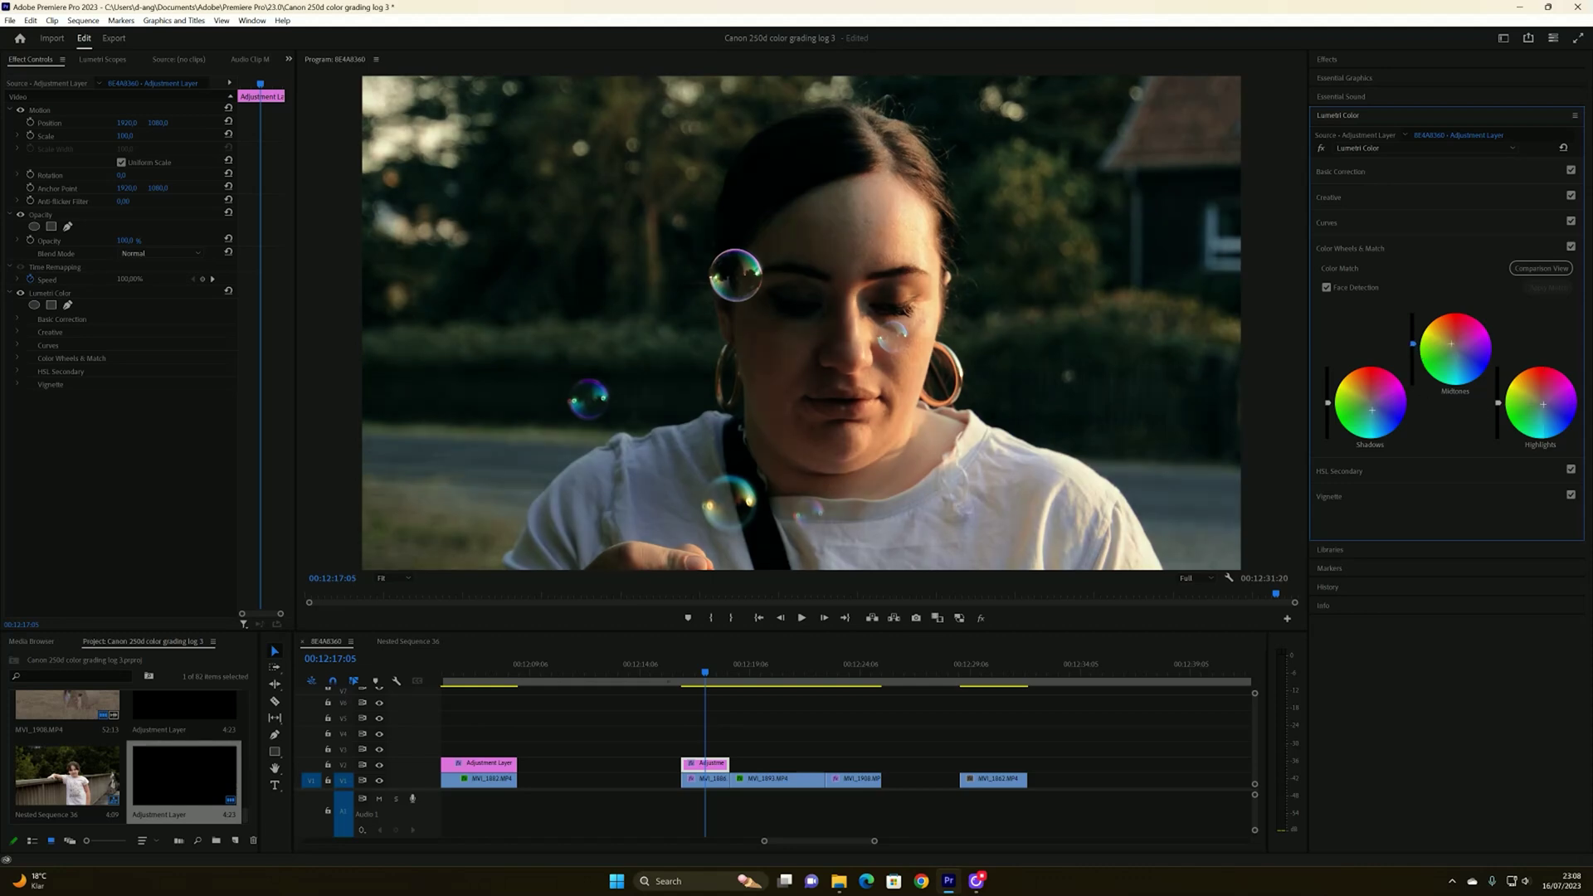
drag(1413, 342, 1413, 346)
drag(1327, 403, 1328, 409)
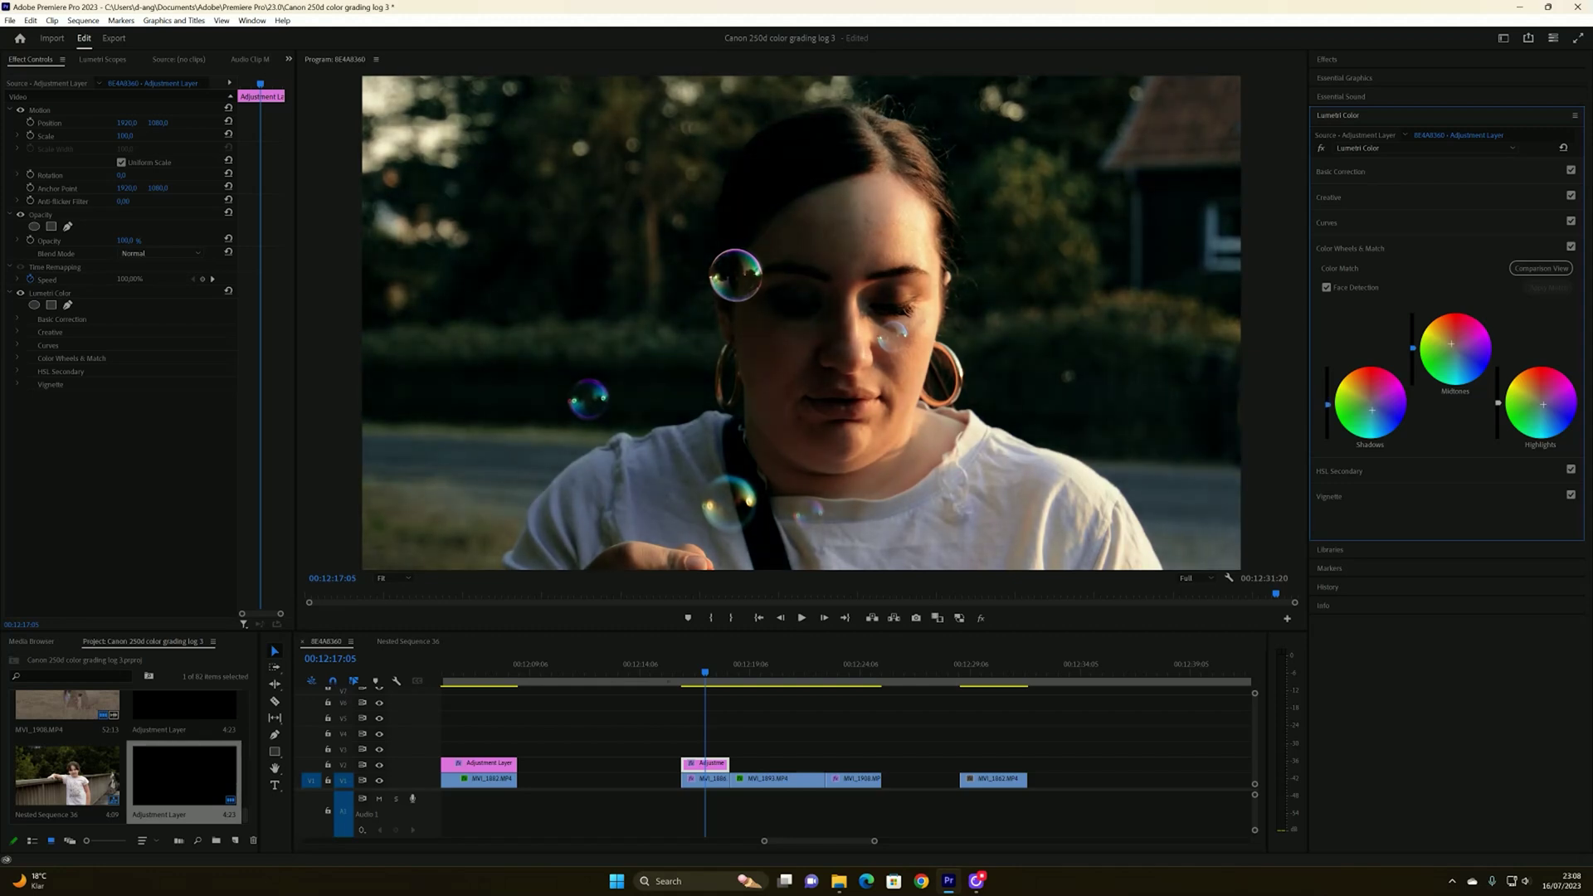
Step frame by frame back and forward through the bubble clip to examine the combined grade
click(639, 698)
key(Left)
key(Left)
key(Left)
key(Left)
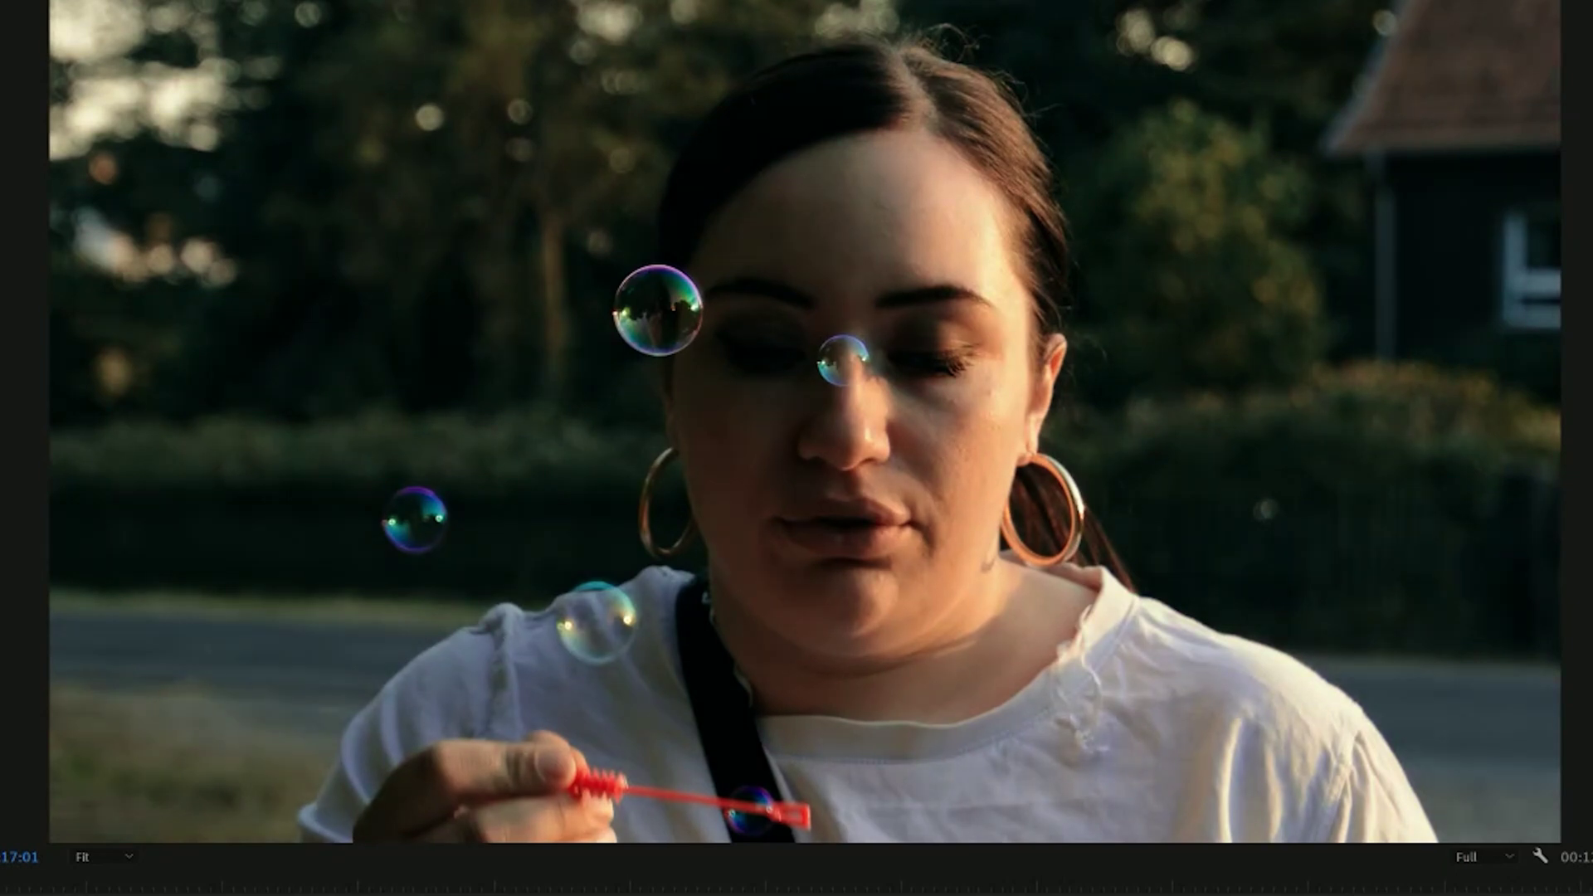
key(Right)
key(Right)
key(Right)
key(Right)
key(Right)
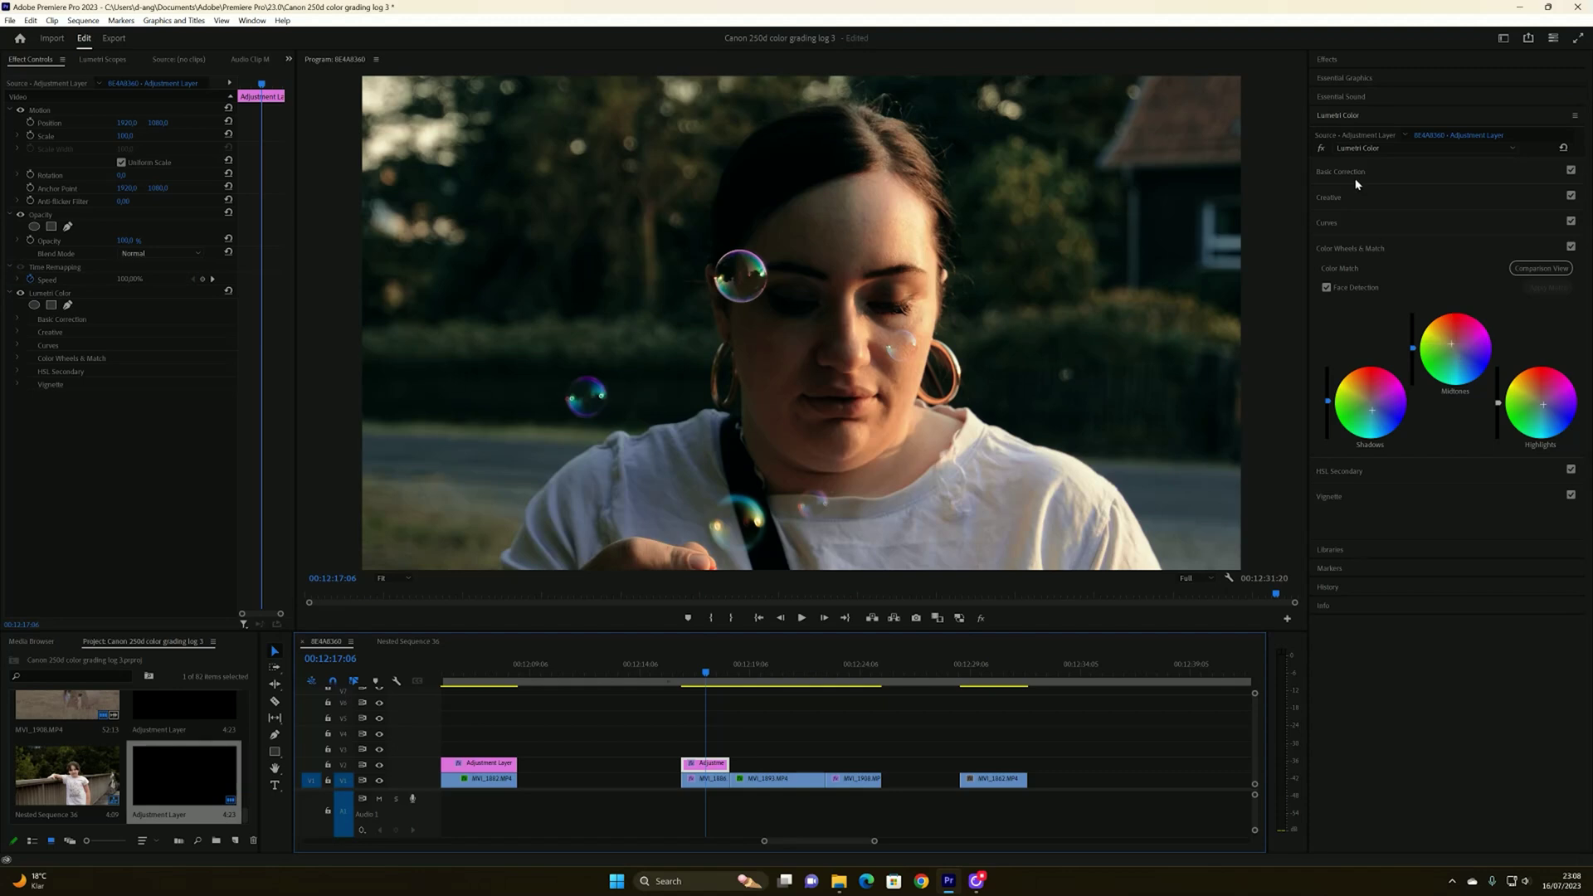
Fine-tune the temperature and saturation in the adjustment layer's basic correction
click(1357, 178)
drag(1464, 284, 1456, 317)
Copy the bubble clip's attributes onto the next clip of the girl in the field, then raise its contrast and slightly lower its exposure
drag(705, 671, 776, 673)
right_click(720, 786)
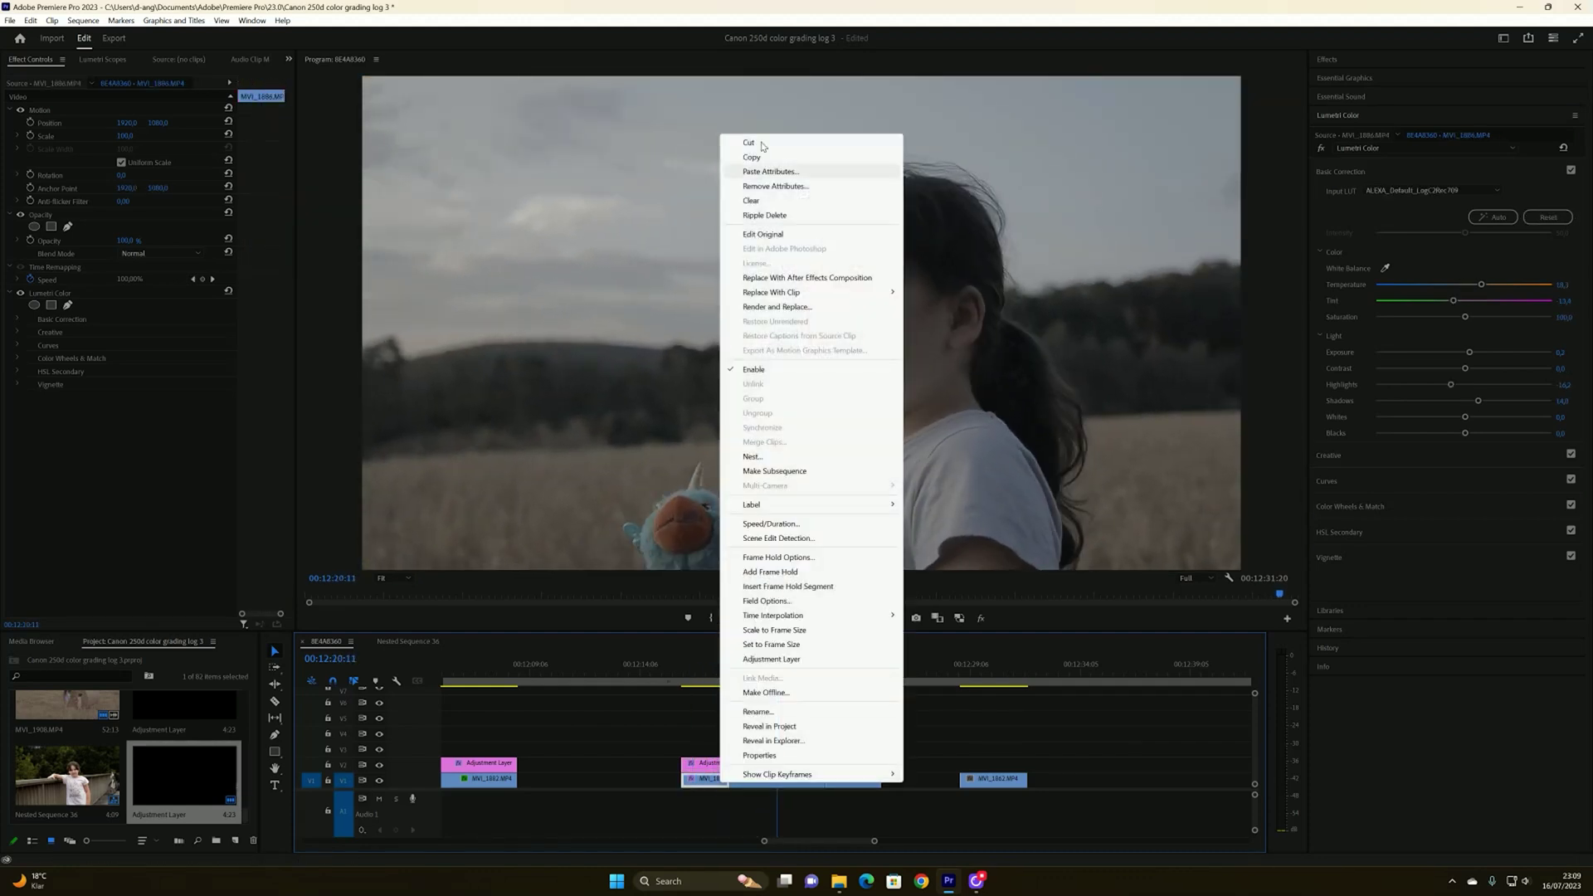
click(760, 157)
right_click(772, 784)
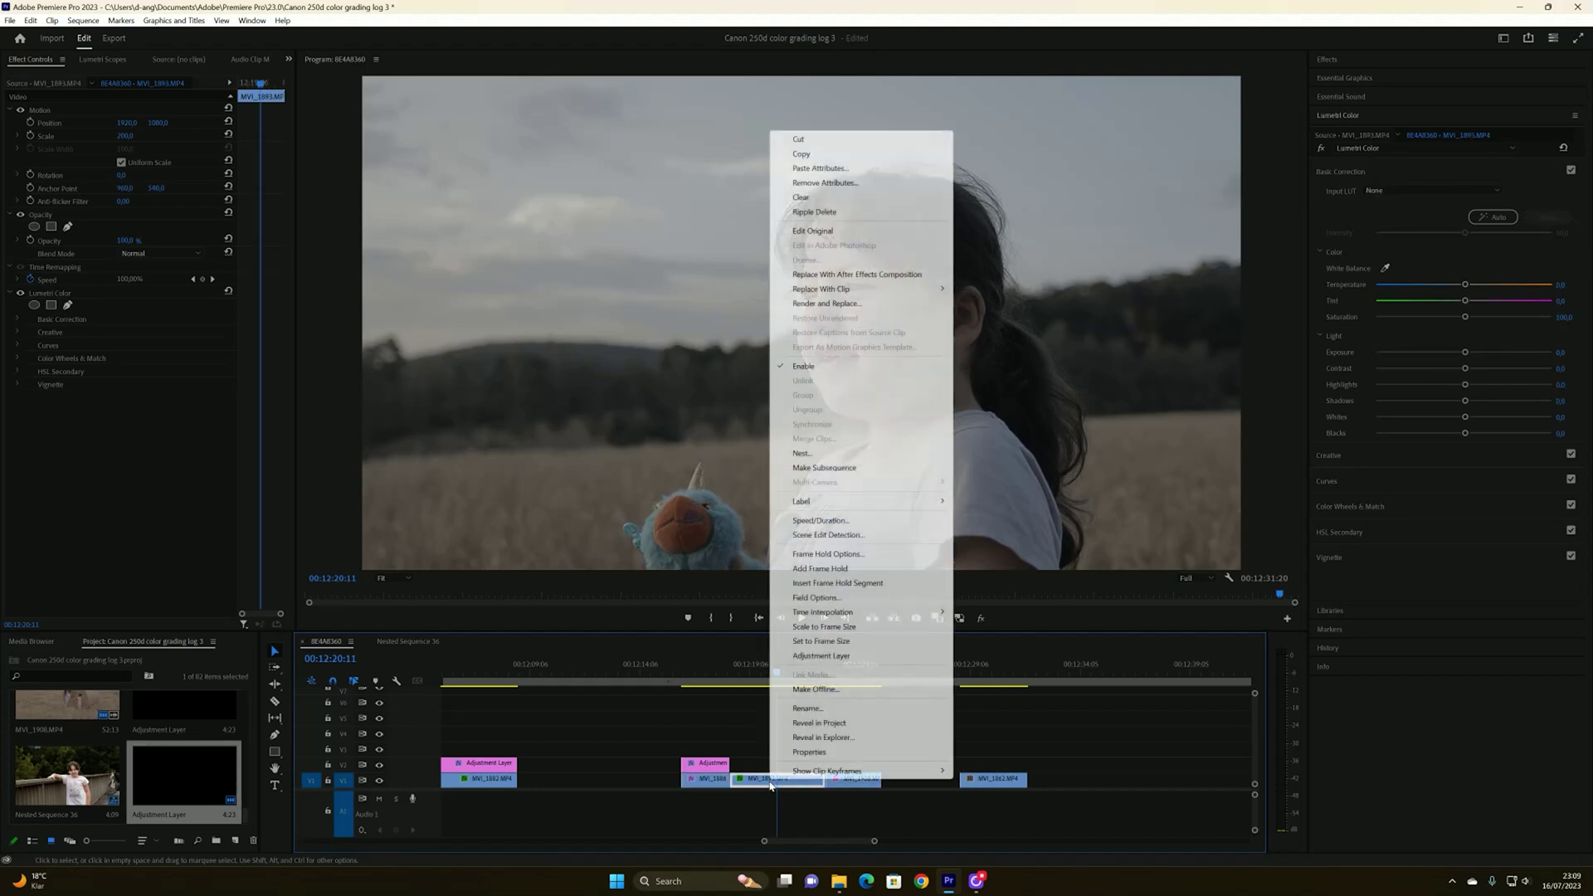
click(866, 167)
click(825, 645)
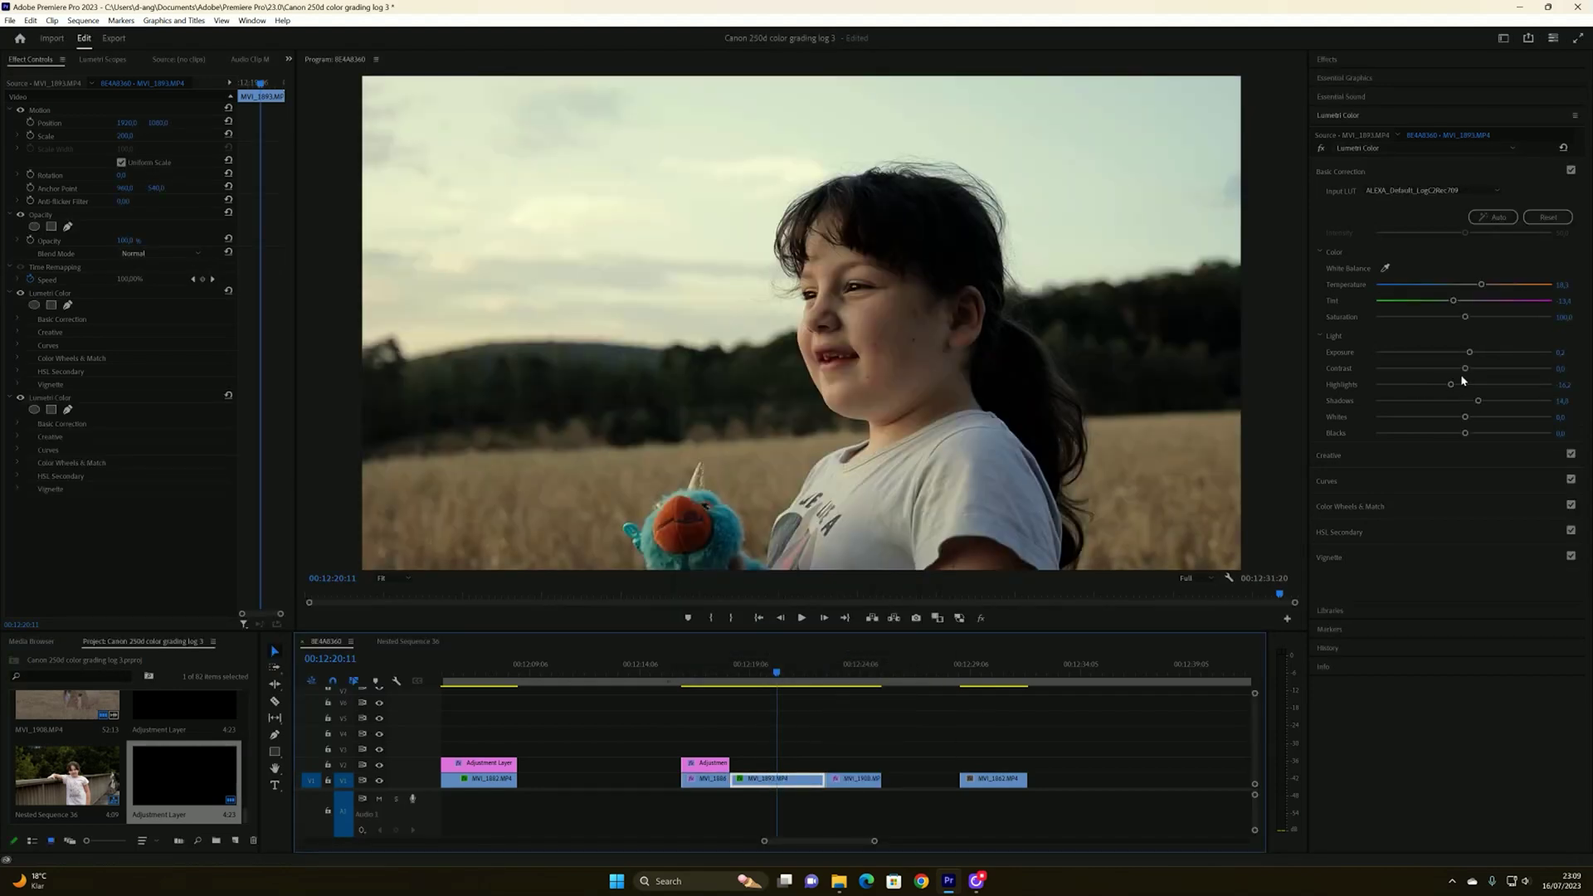
mouse_move(1465, 368)
mouse_down()
mouse_move(1495, 371)
mouse_move(1463, 355)
mouse_up()
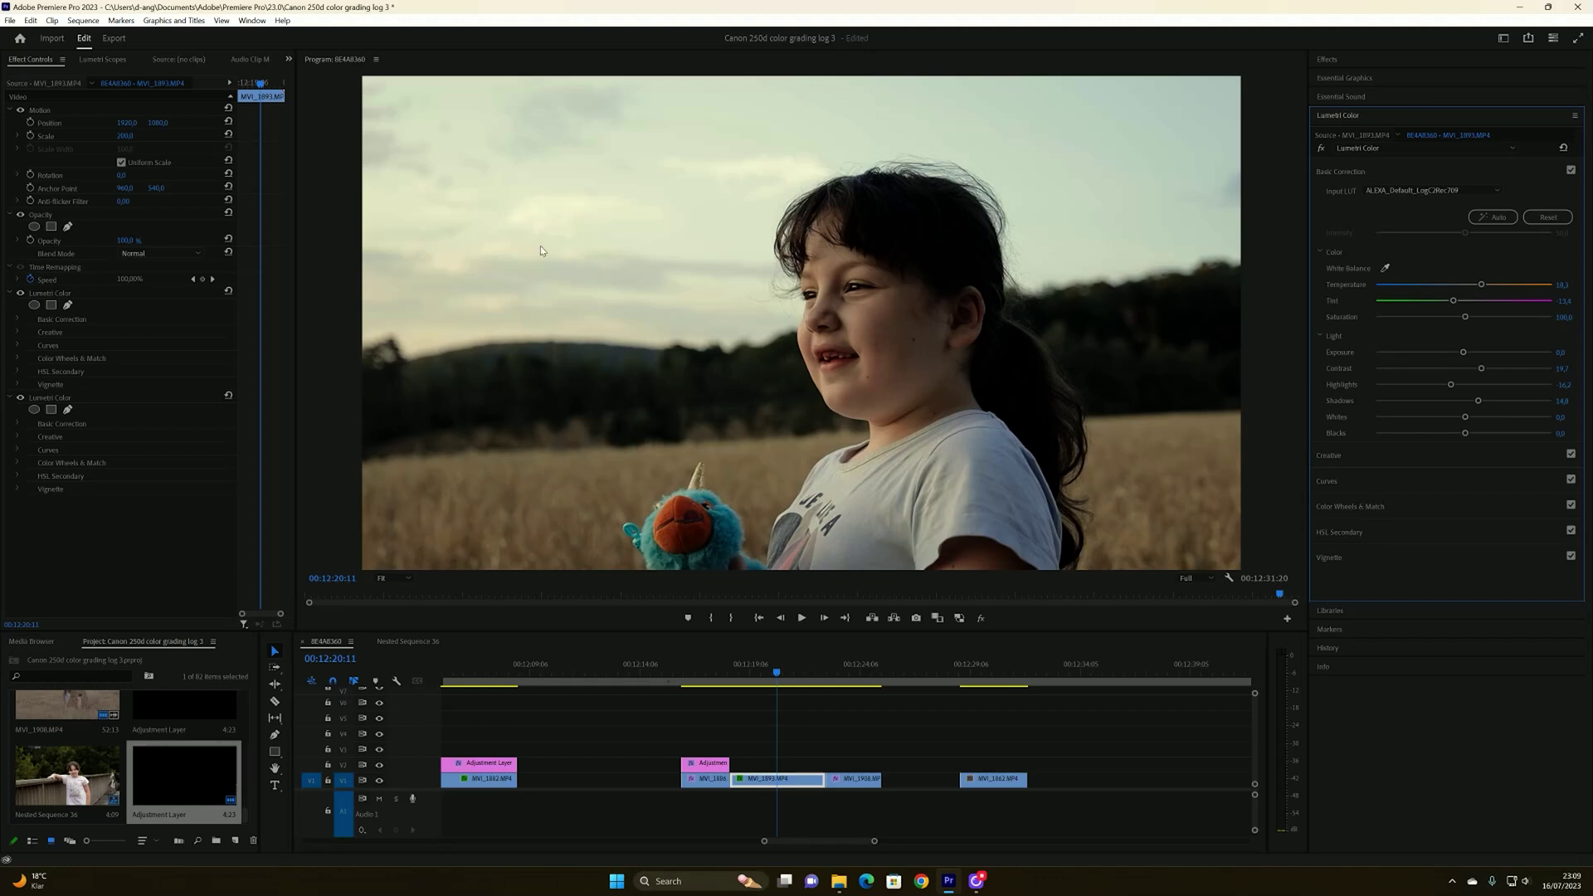
Lower the girl clip's highlights strongly, raise its contrast and shadows, and warm the temperature slightly in the basic correction
drag(786, 641, 789, 685)
drag(1450, 385, 1466, 355)
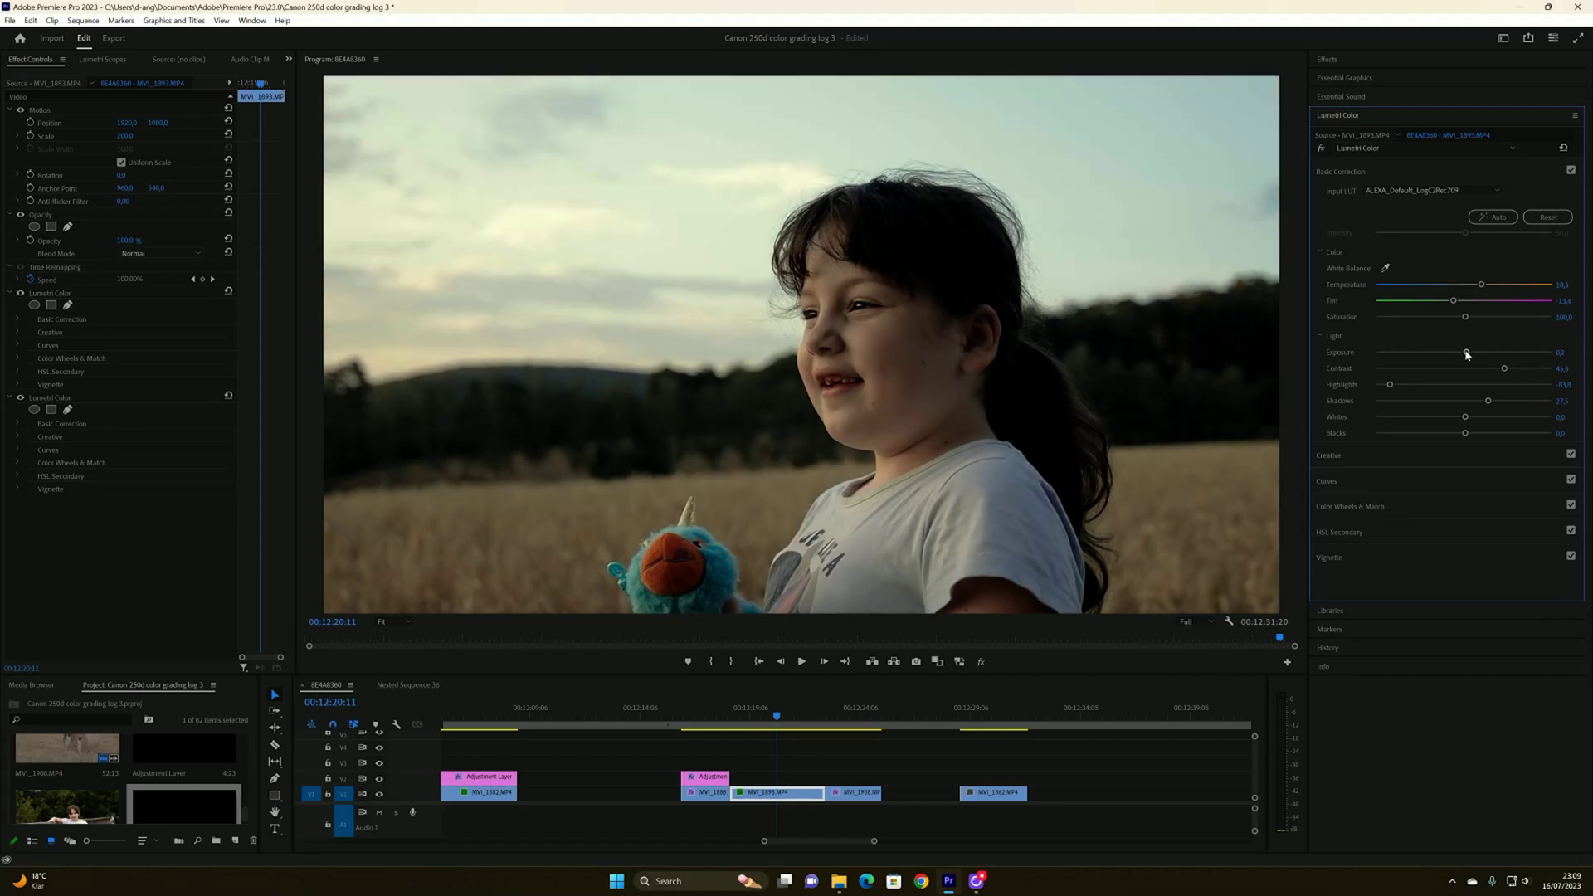
mouse_move(1481, 285)
mouse_down()
mouse_move(1455, 303)
mouse_move(1486, 287)
mouse_up()
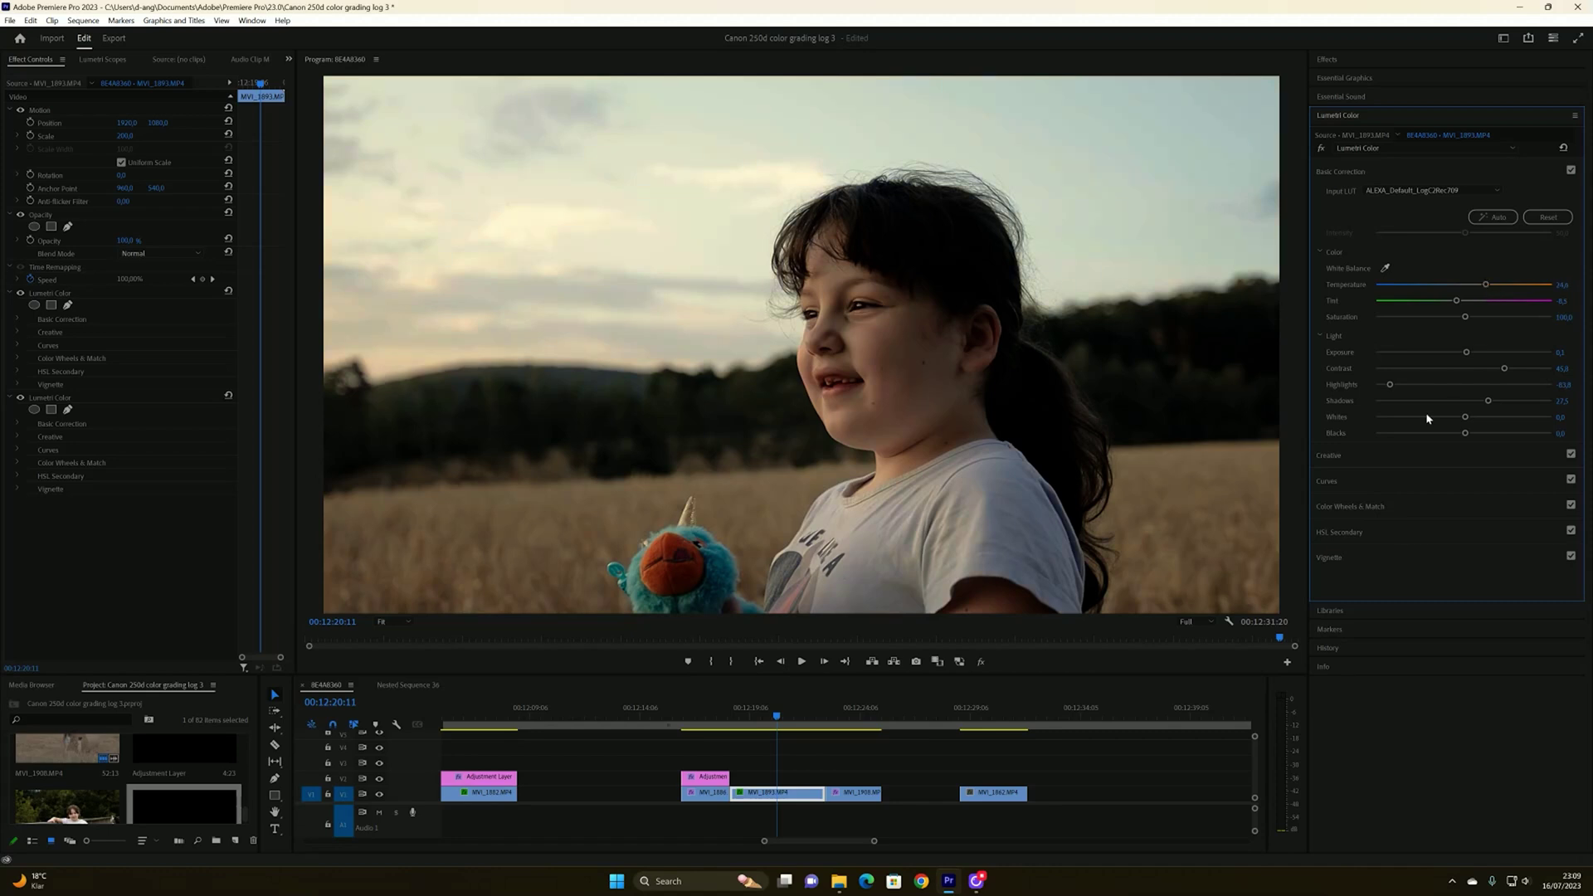
Tint the girl clip's highlights slightly toward green-teal with the highlights color wheel
click(1351, 507)
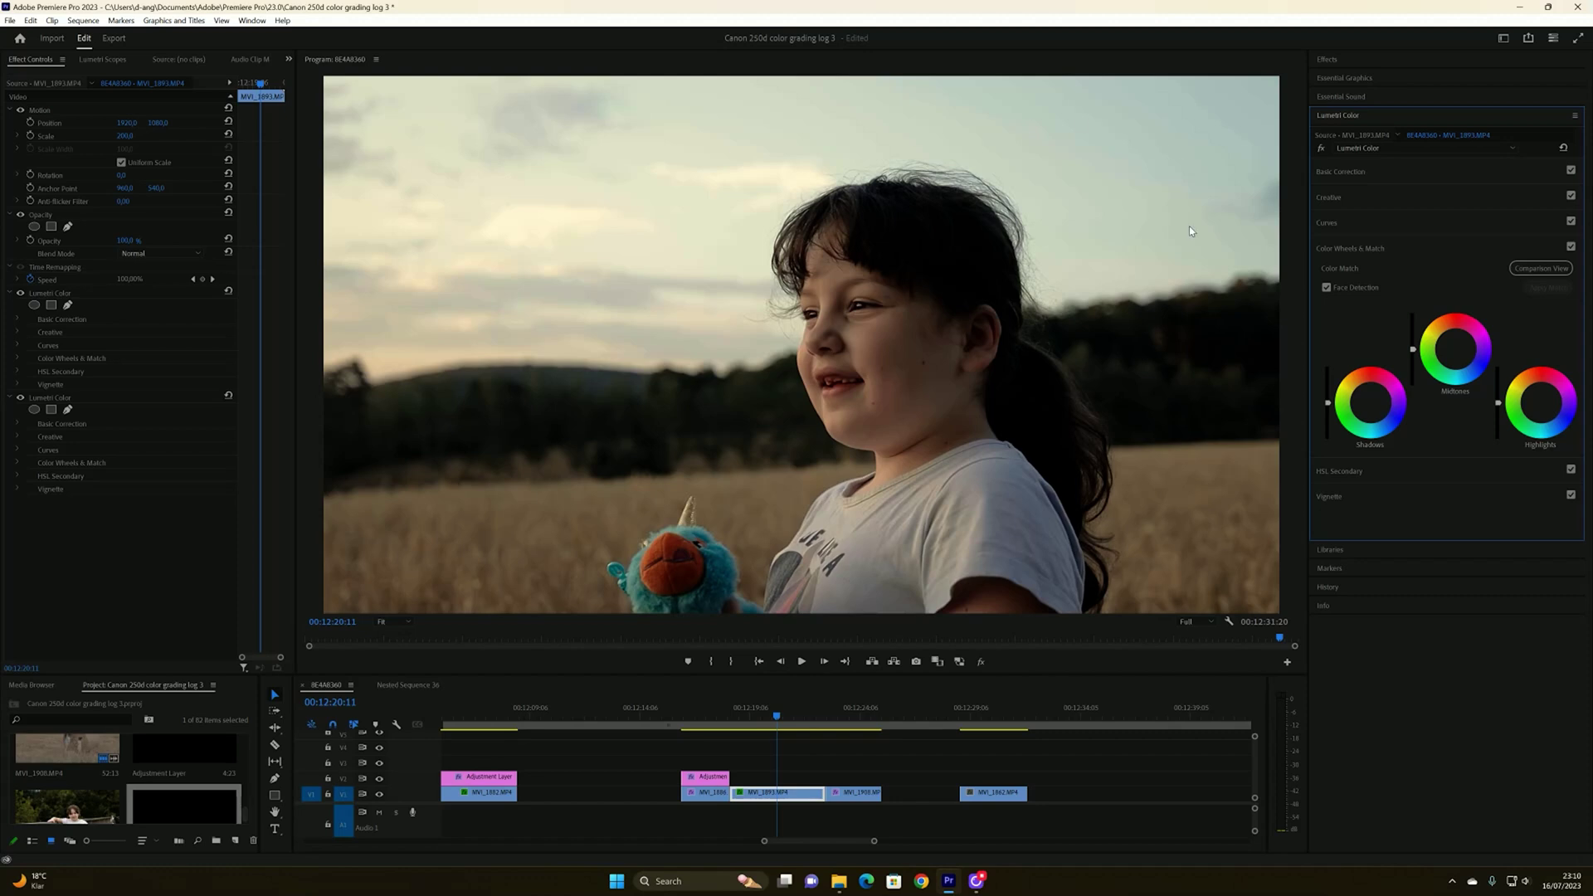
click(1542, 405)
drag(1541, 402, 1542, 408)
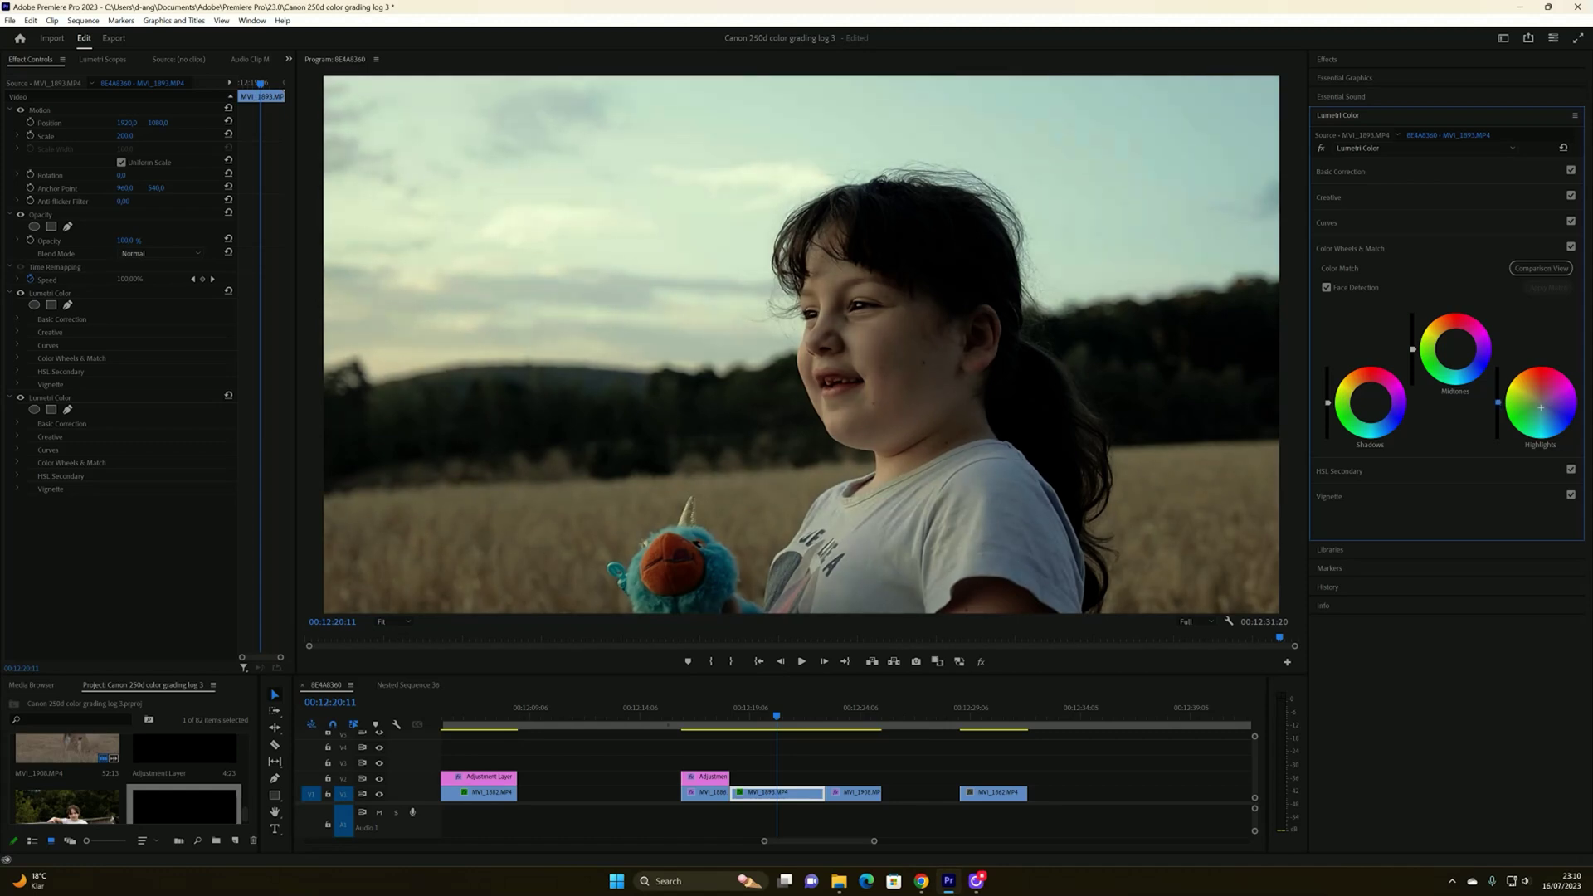
Raise the girl clip's saturation to about 129 and fine-tune its contrast, shadows and highlights
click(1353, 172)
drag(1470, 354, 1487, 400)
drag(1465, 317, 1466, 354)
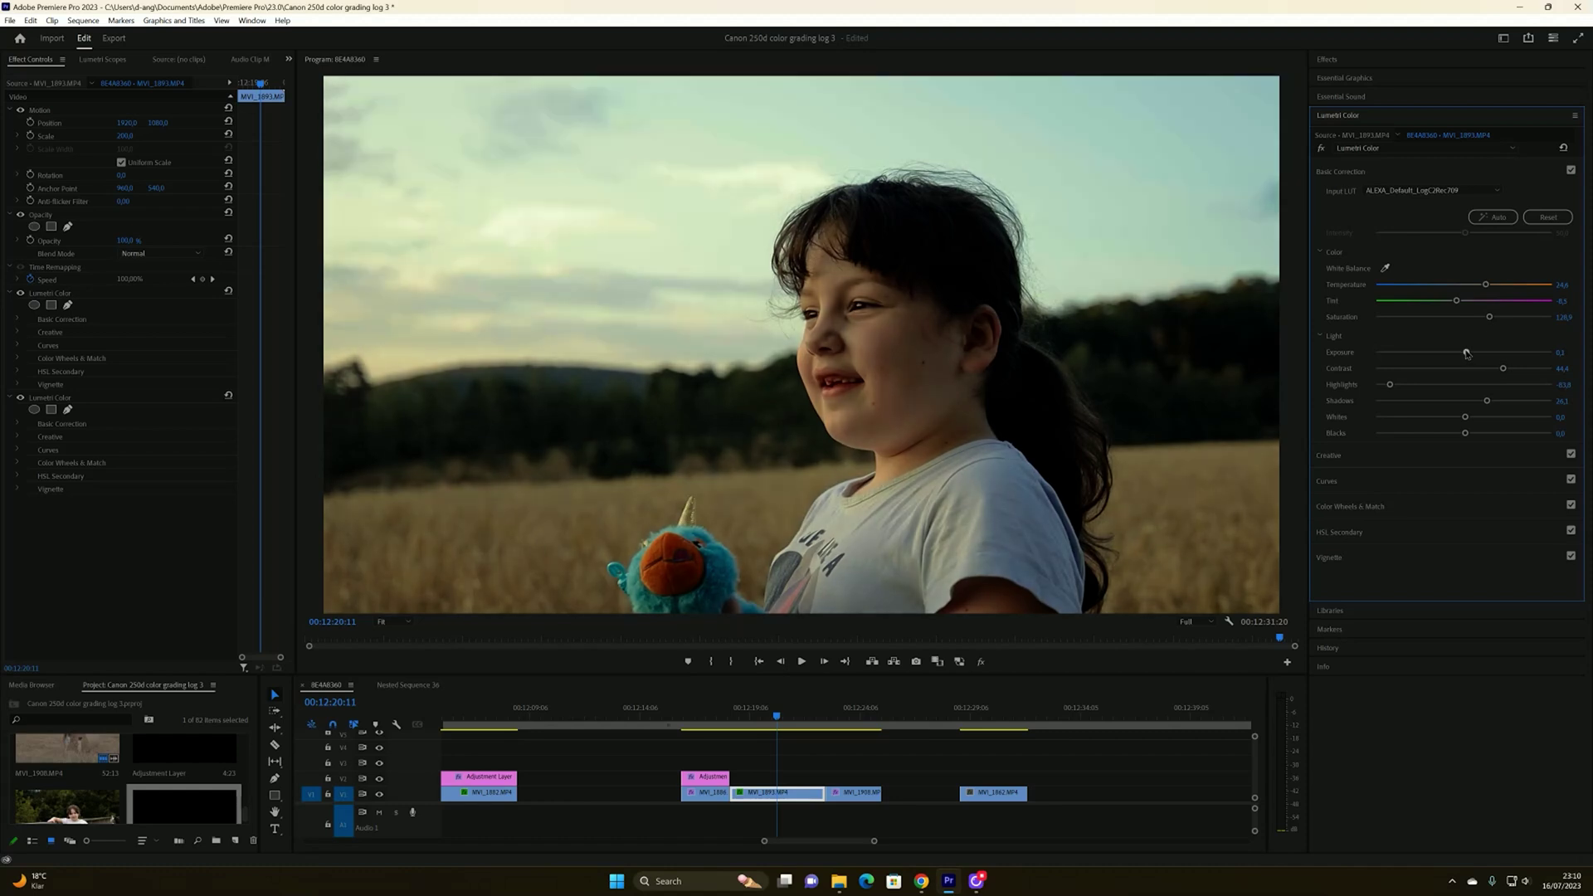
drag(1392, 393, 1392, 386)
Play the girl clip and compare it with and without the Lumetri grade at two different frames
click(751, 729)
key(space)
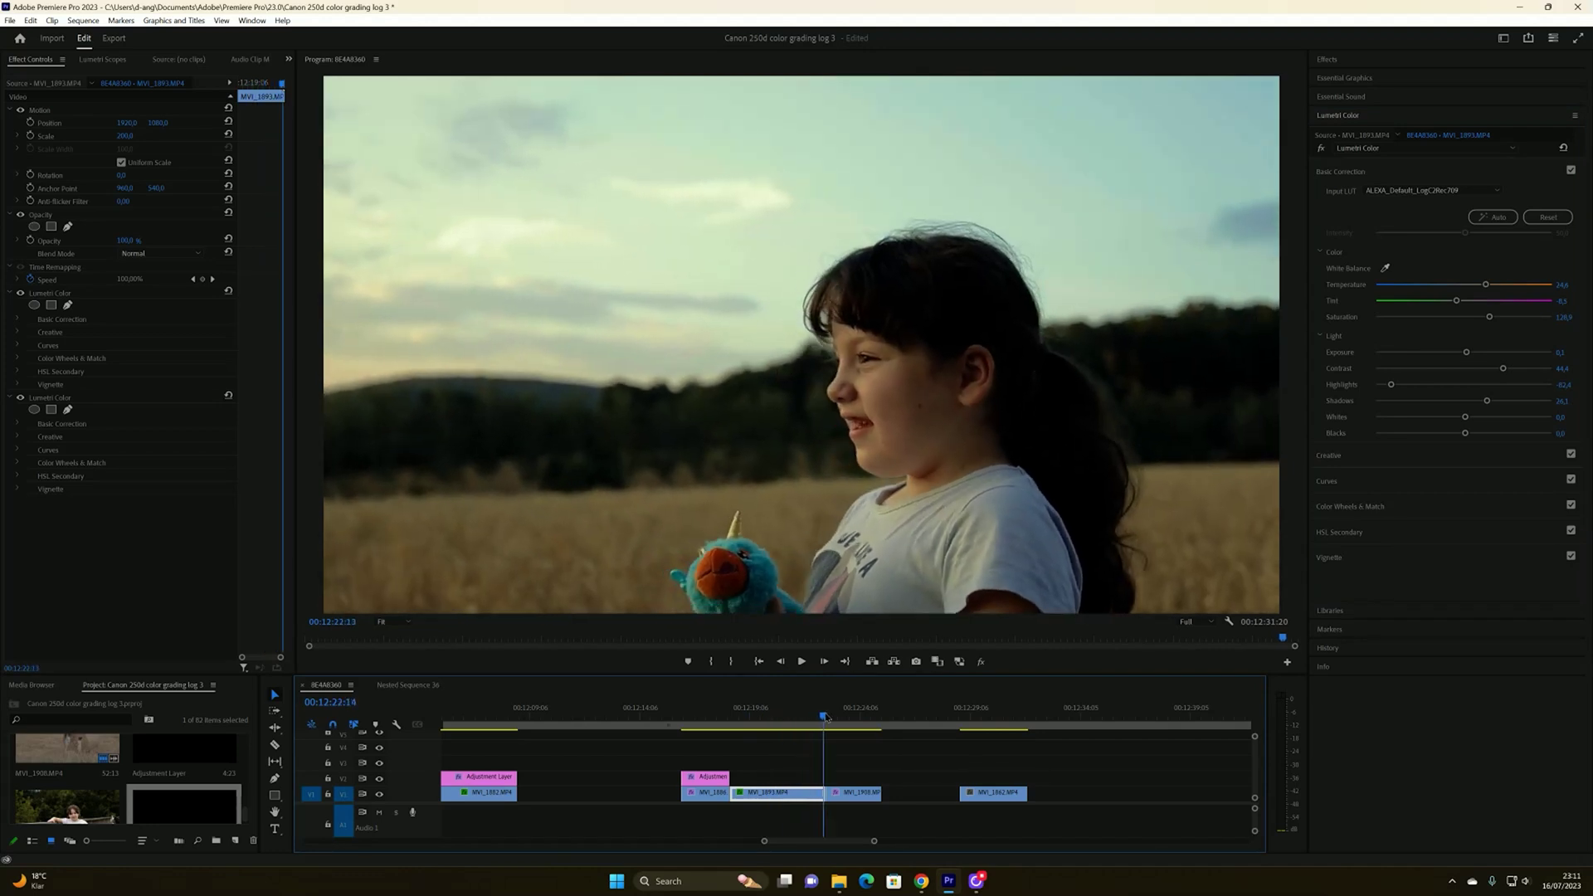
click(1321, 149)
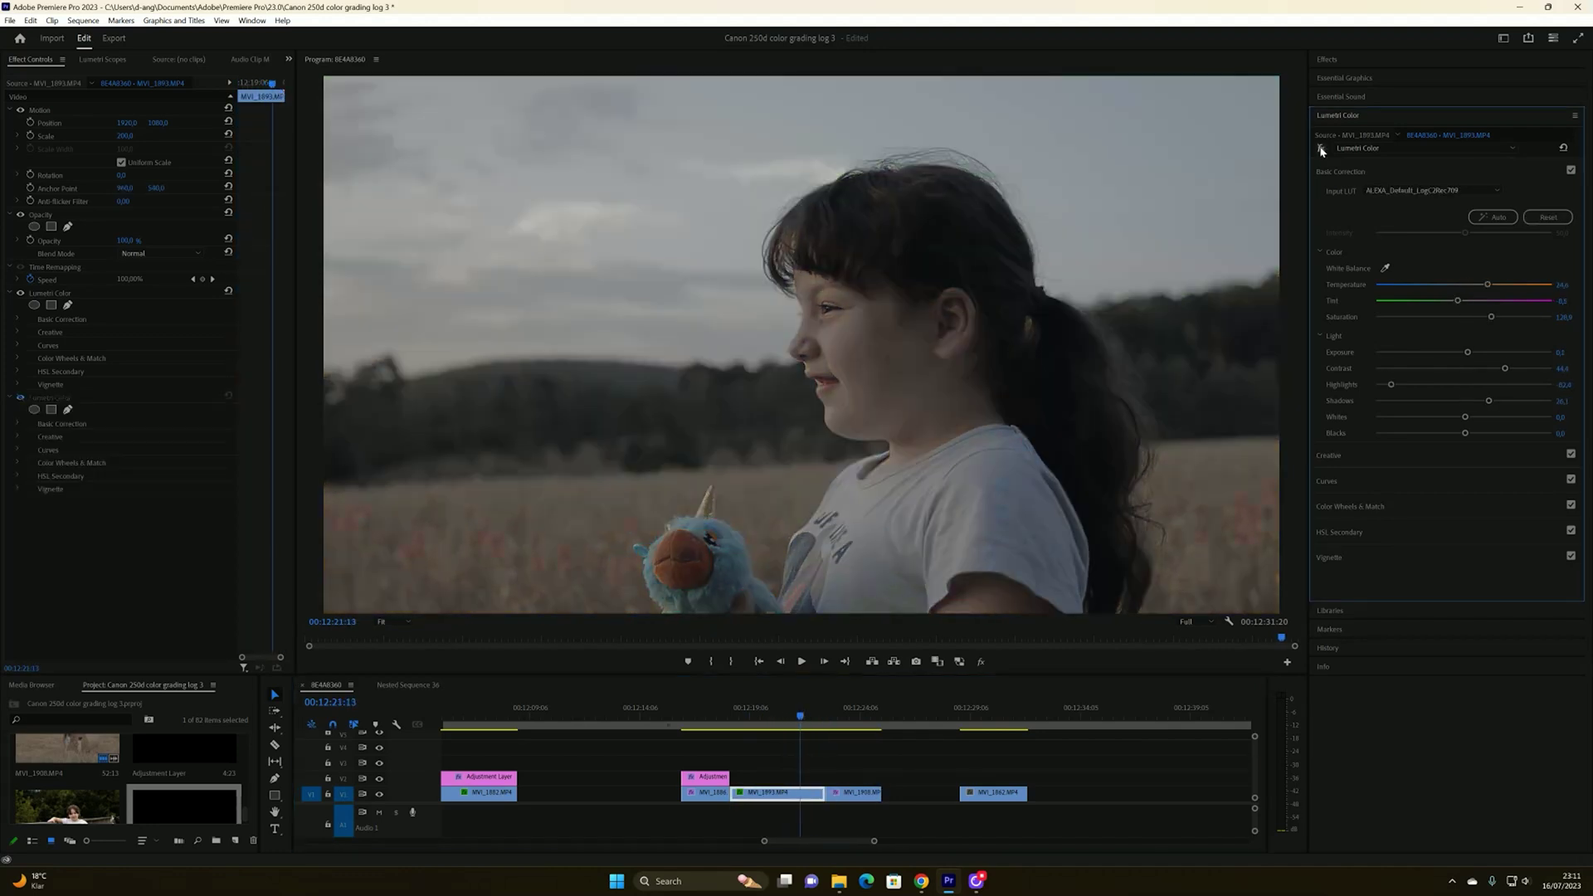
click(1322, 150)
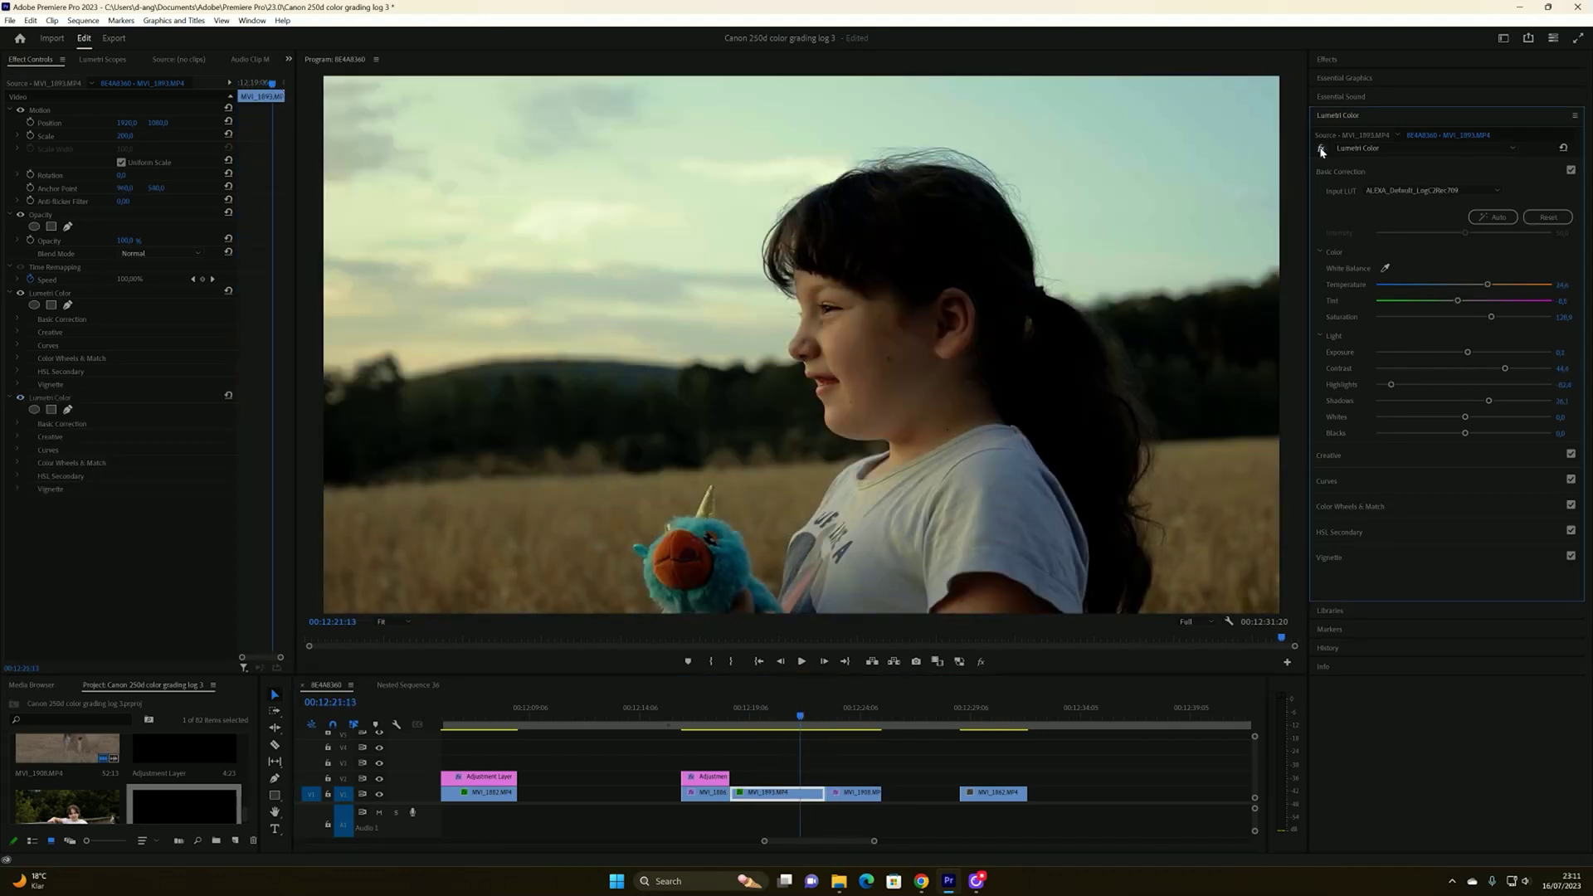
click(758, 716)
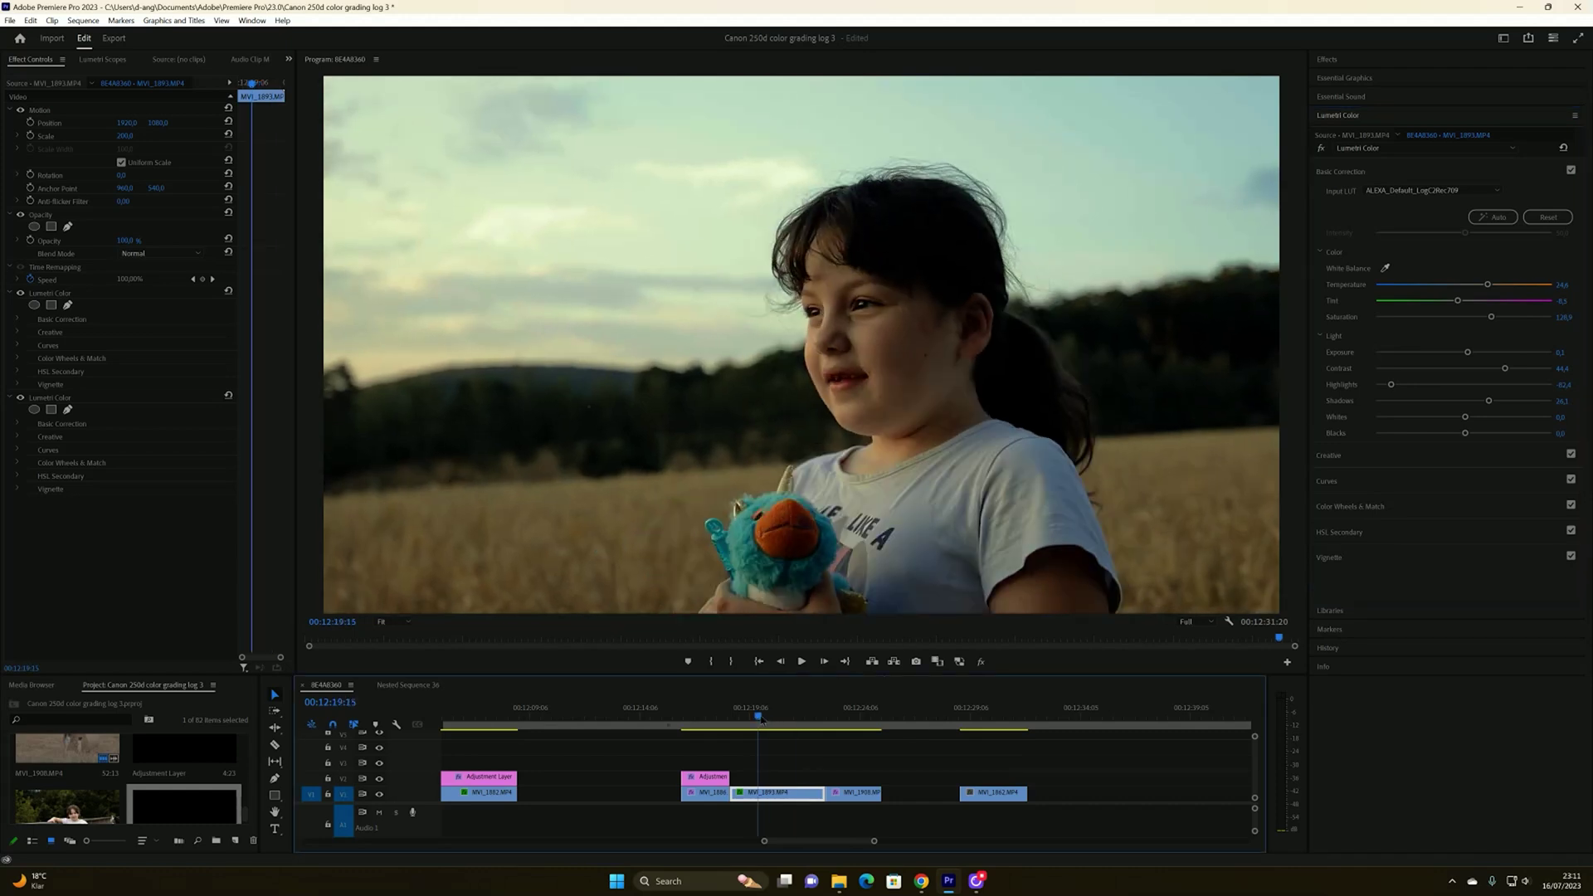
click(1322, 150)
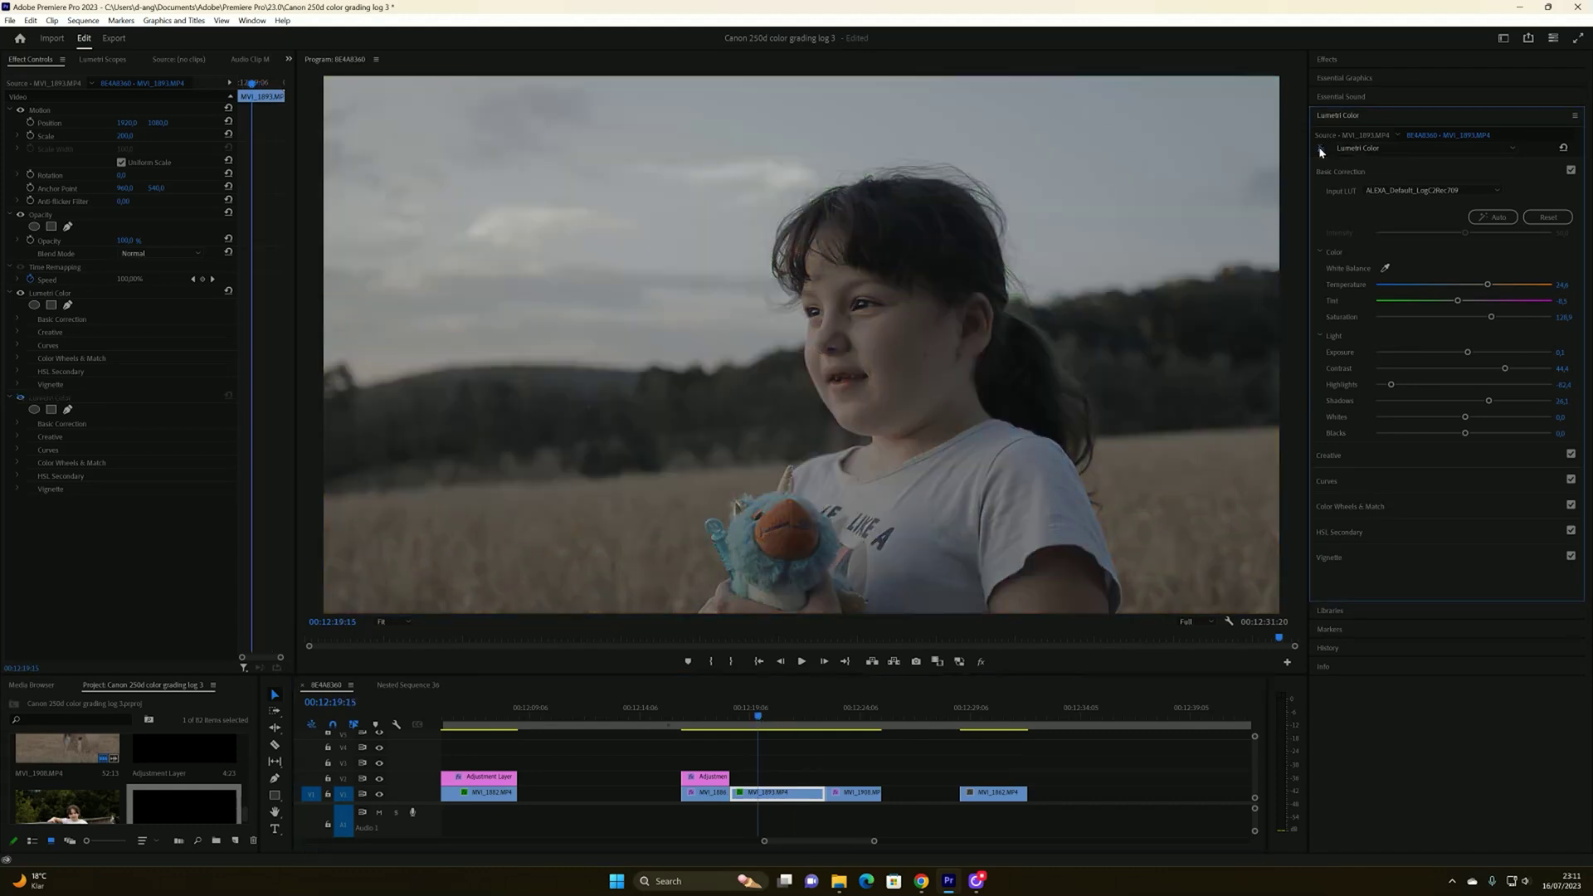
click(1321, 150)
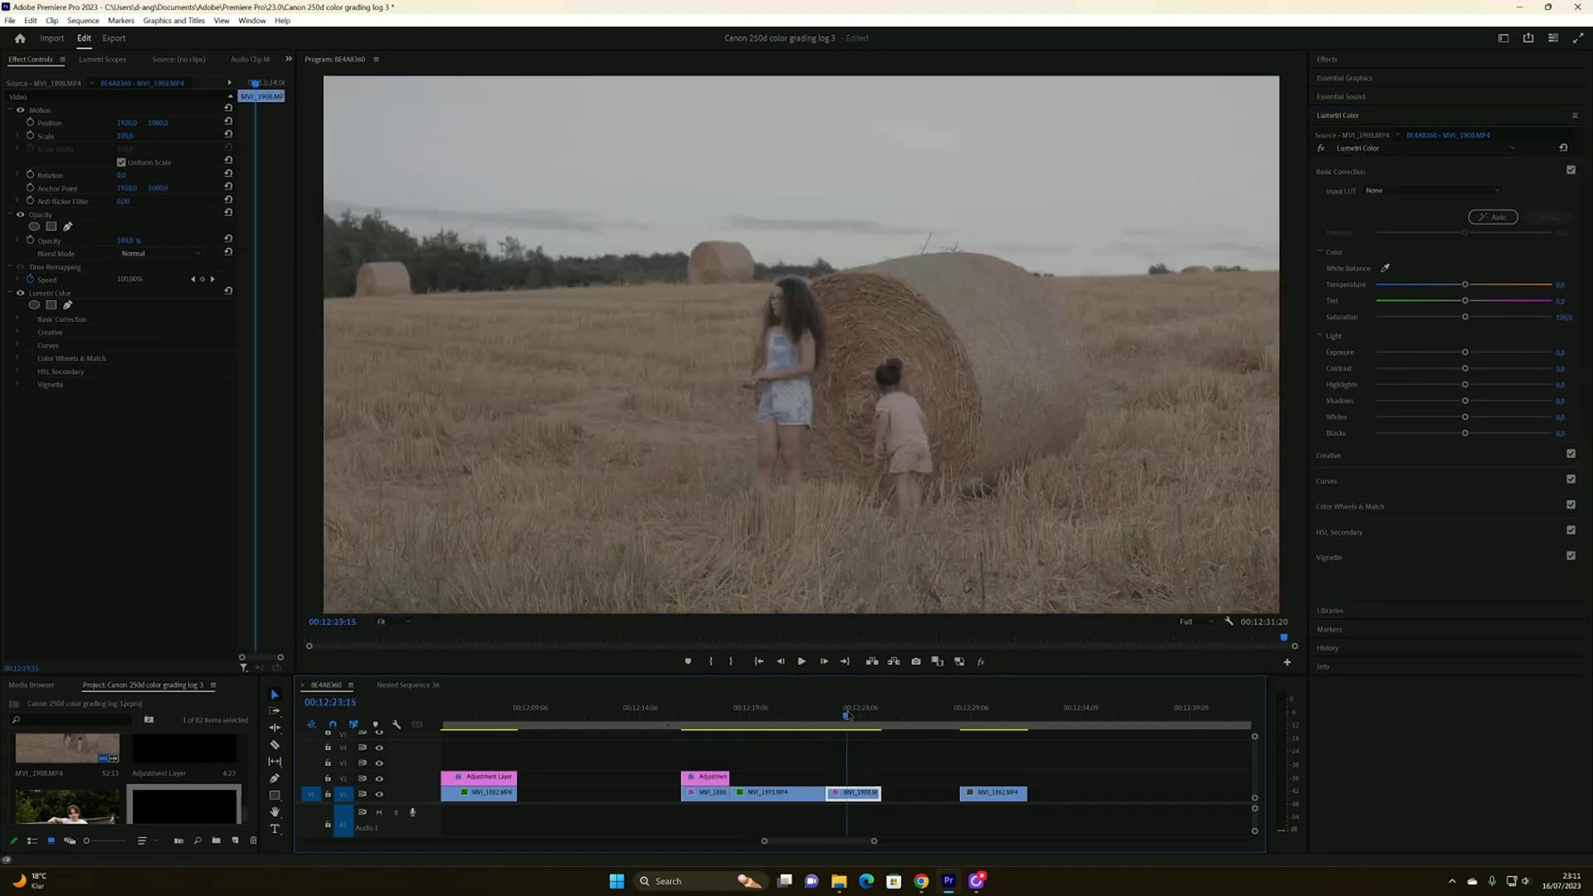
Copy the girl clip's Lumetri Color attributes onto the neighbouring hay bale clip
click(847, 716)
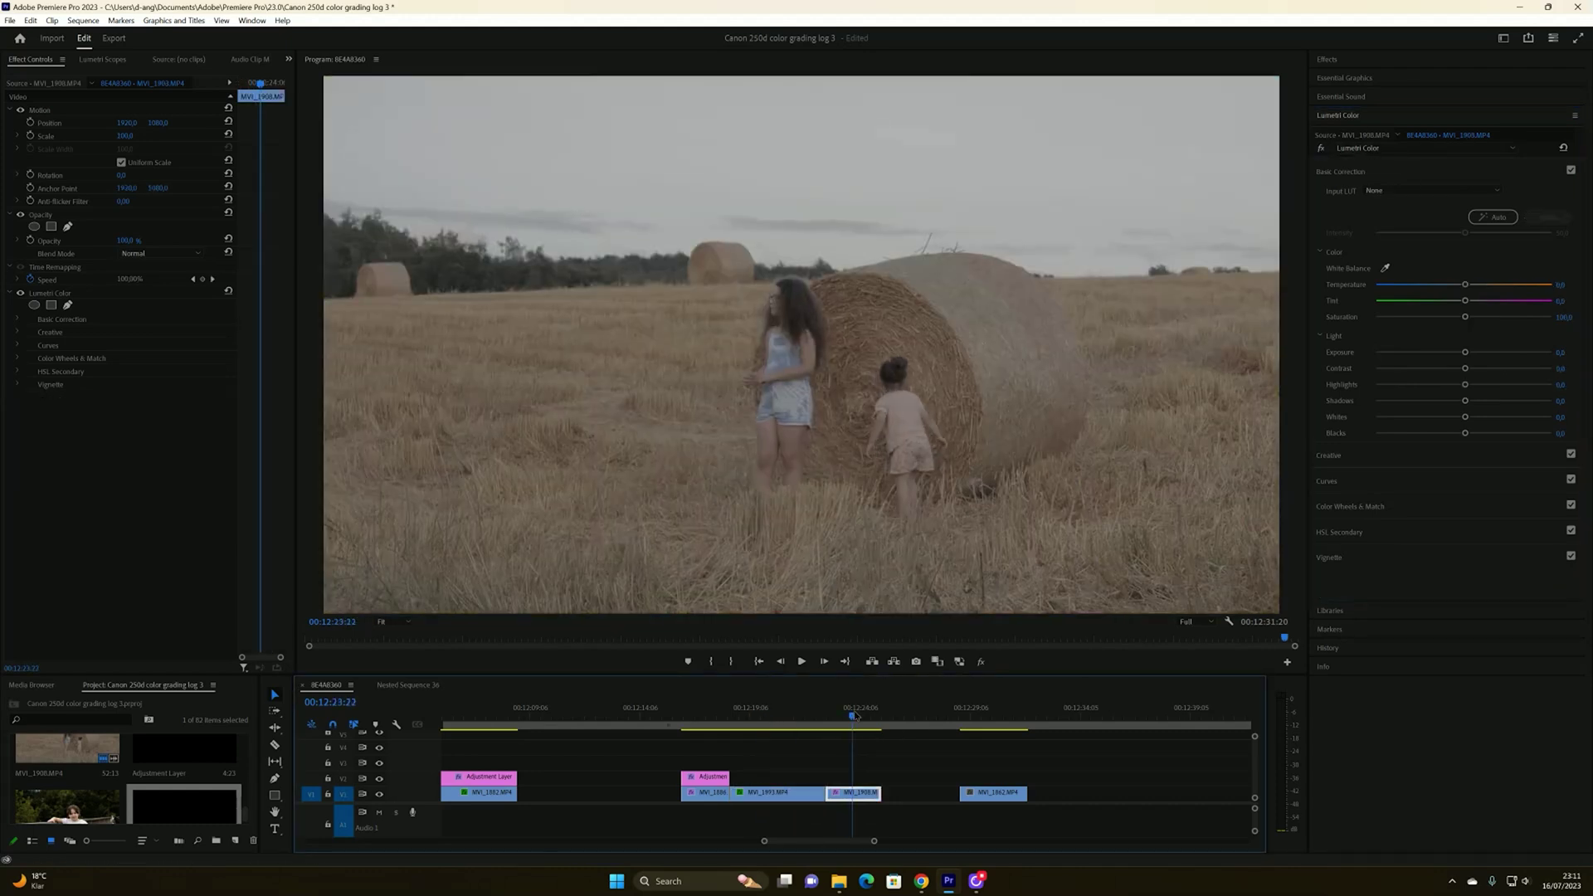
drag(850, 716, 854, 718)
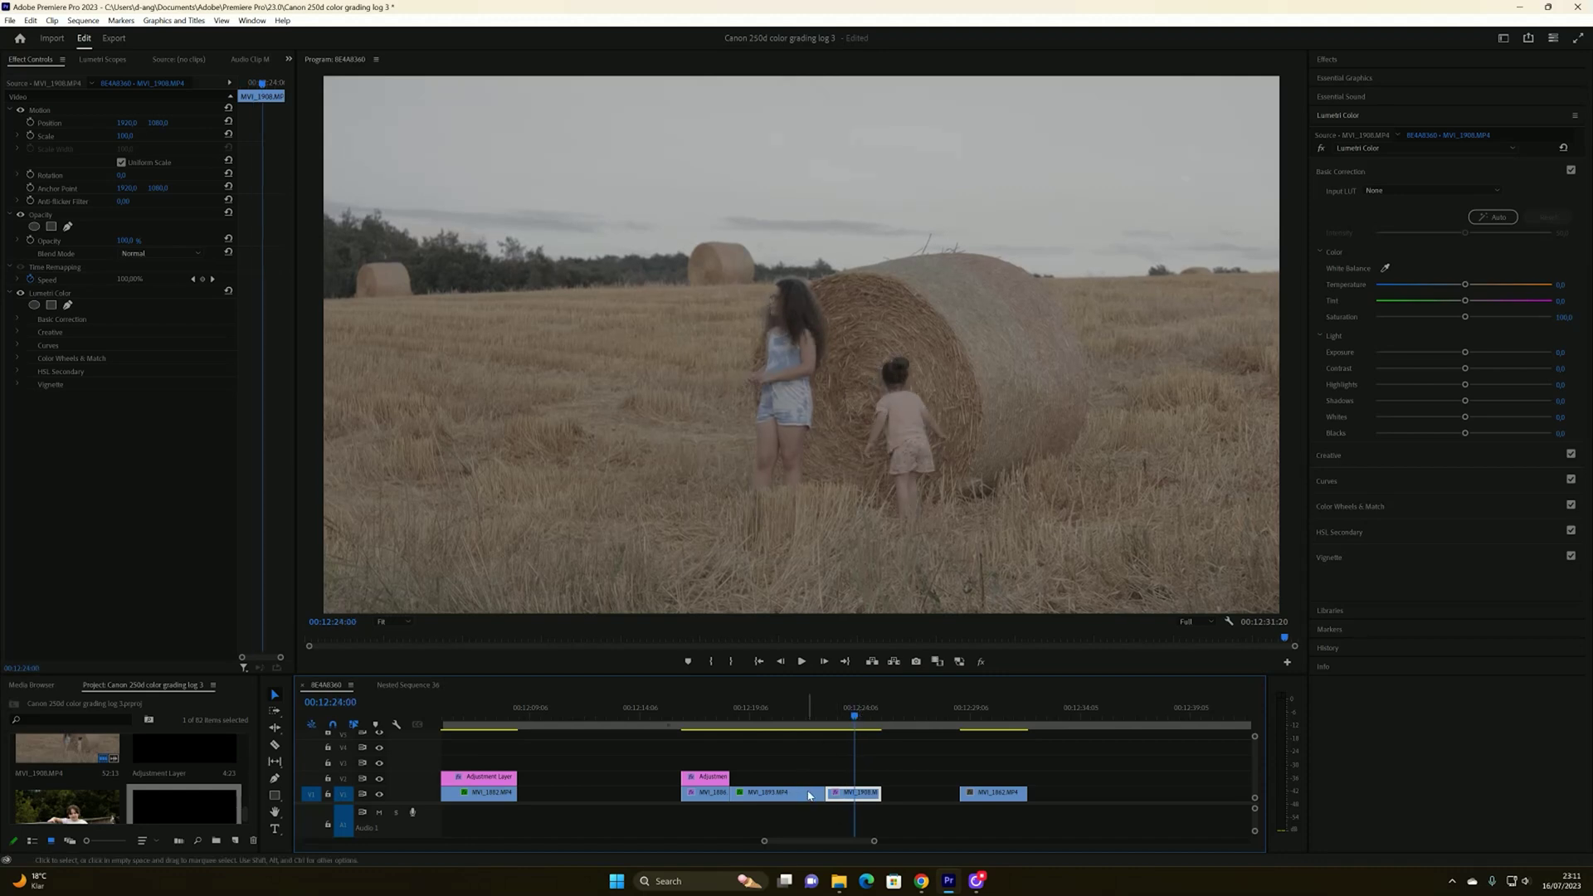
right_click(806, 797)
click(792, 794)
right_click(792, 794)
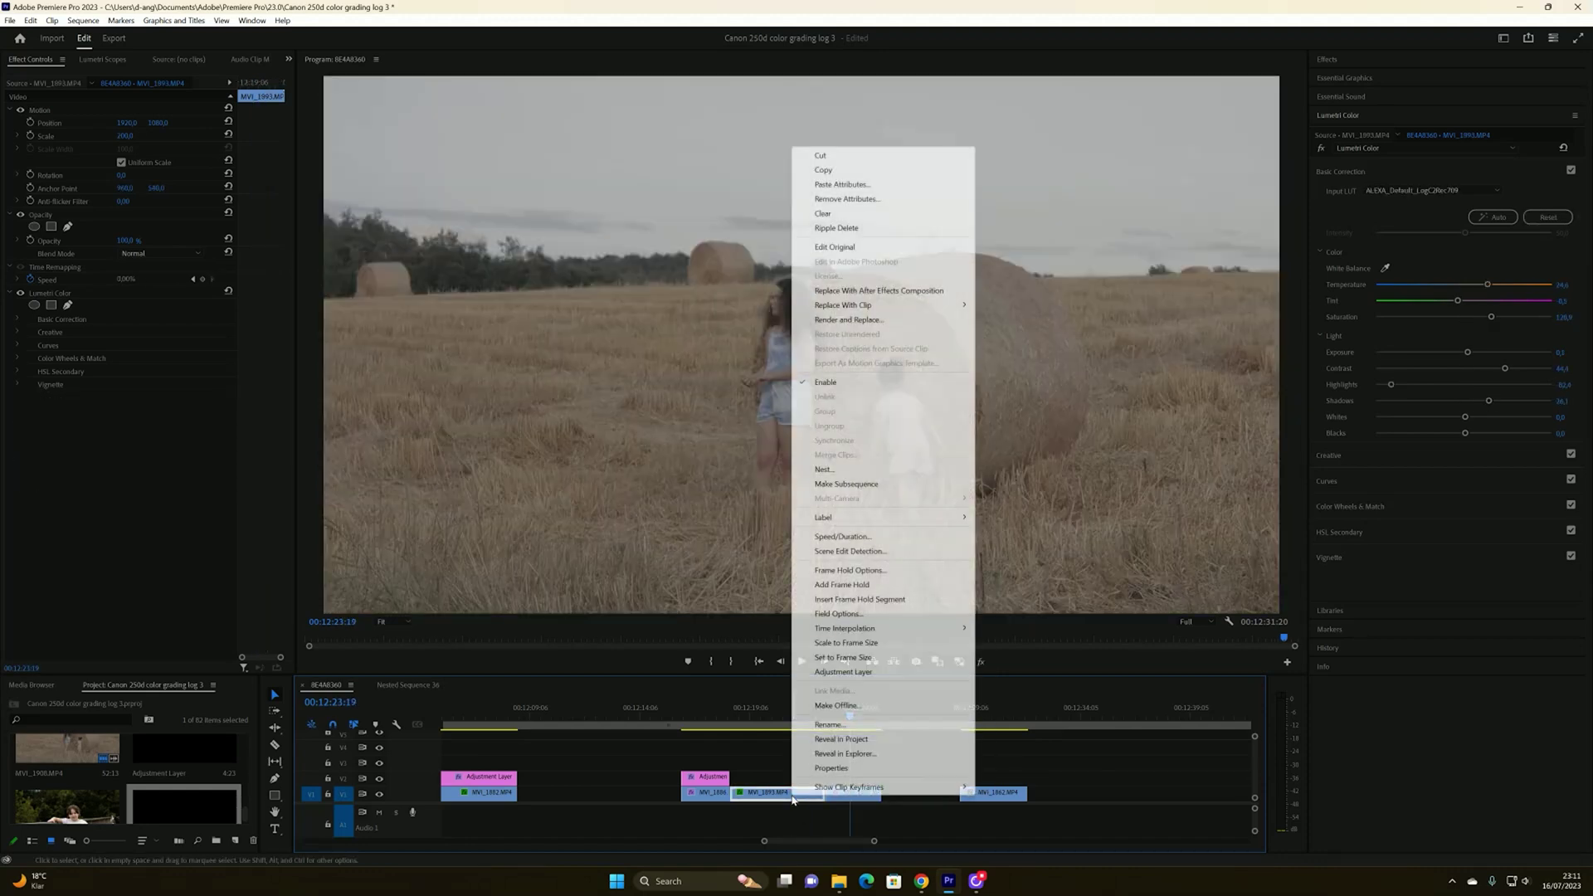
click(835, 160)
right_click(861, 794)
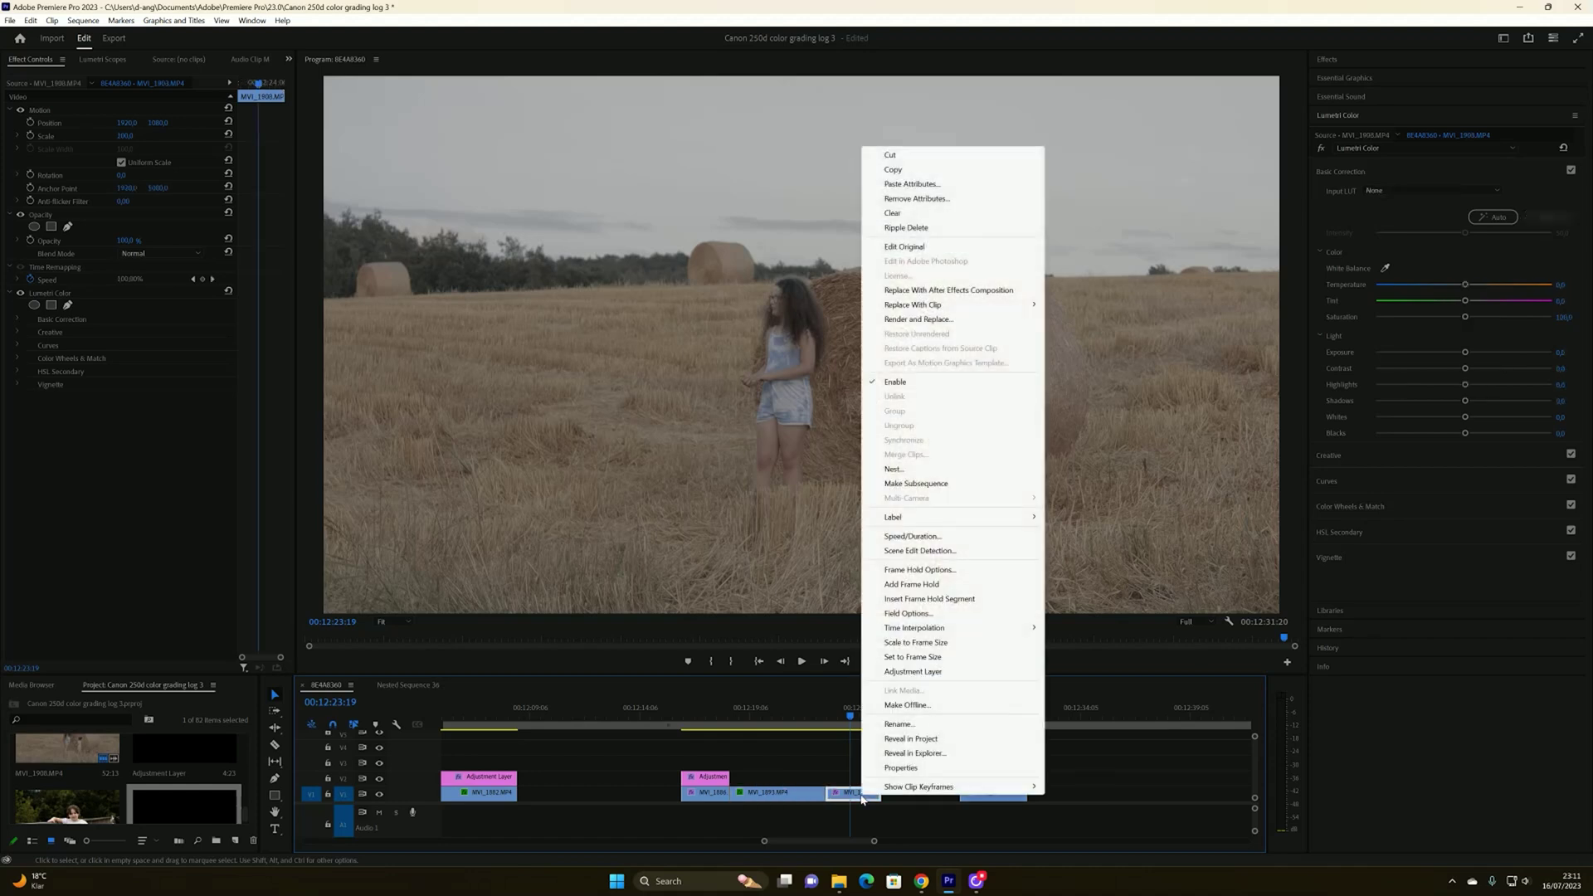
click(913, 184)
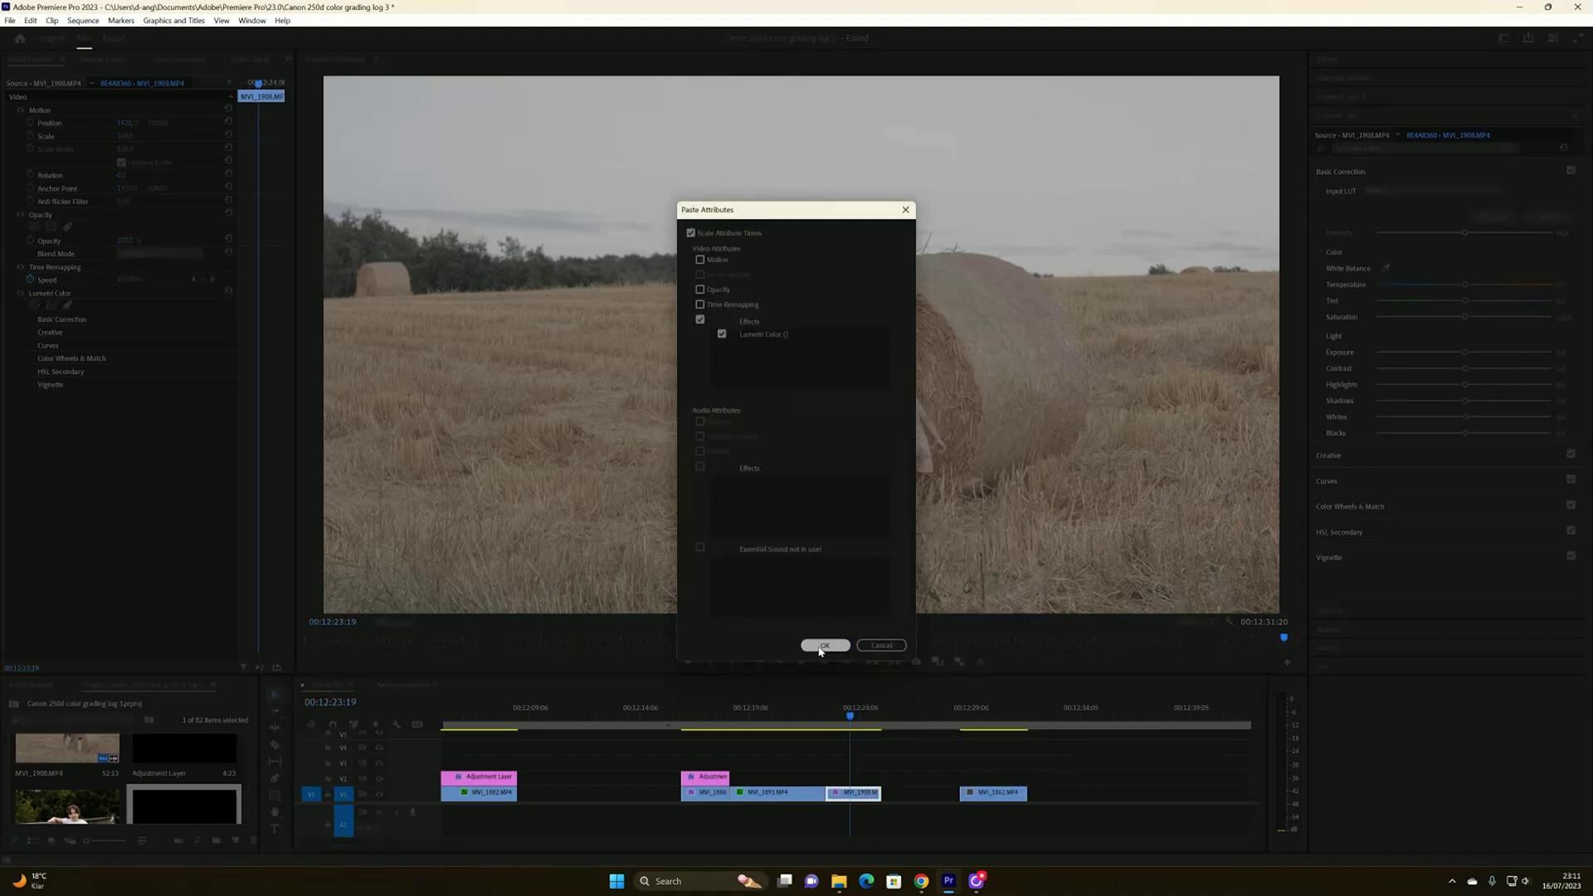
click(821, 647)
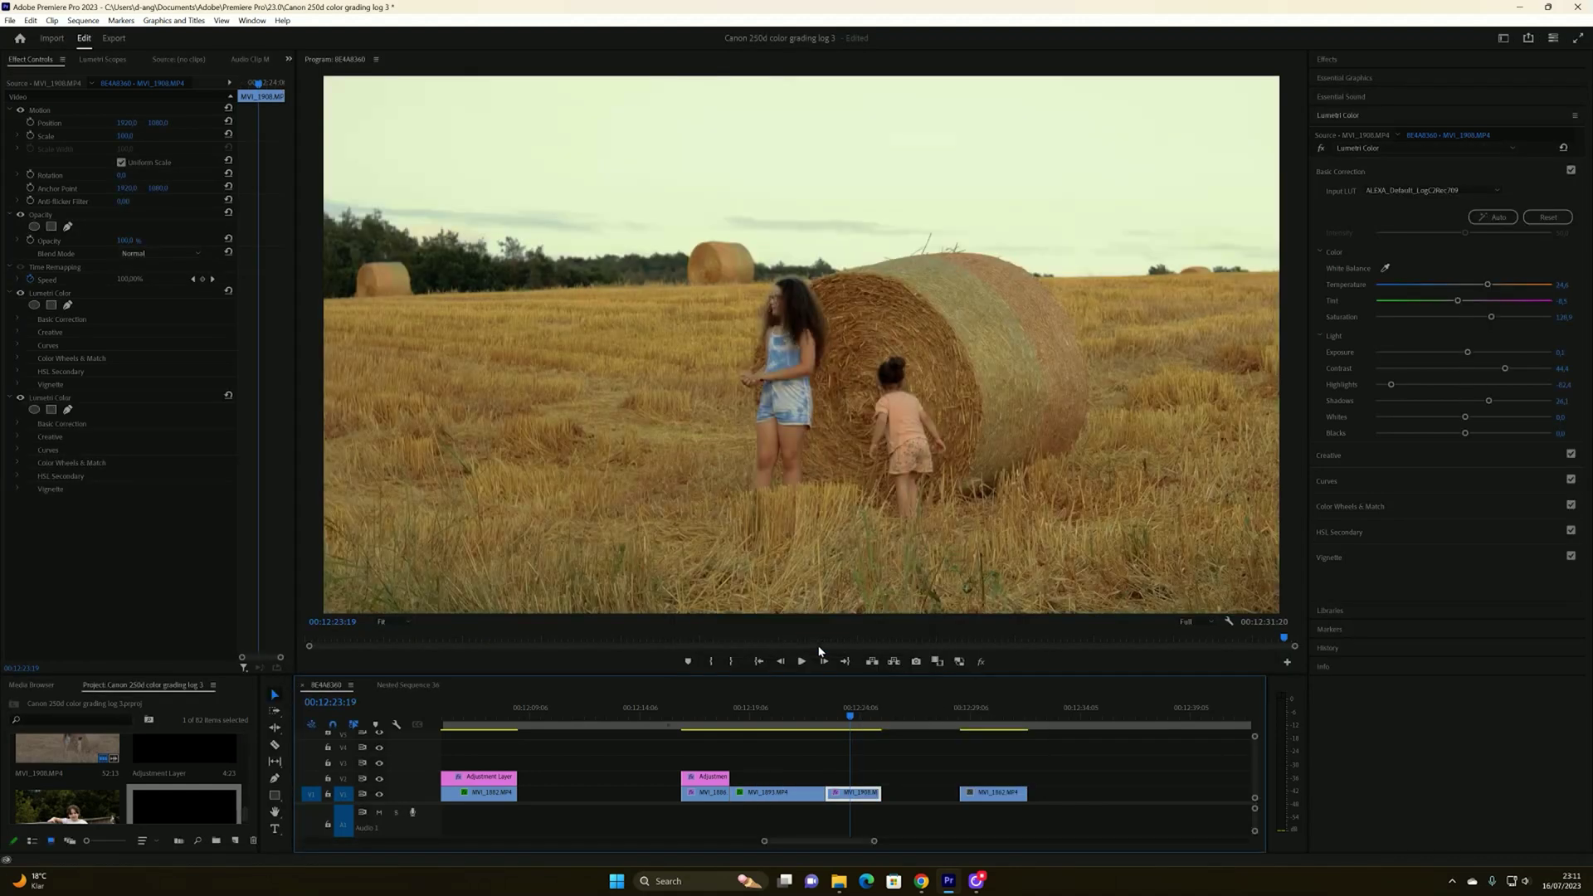
Lower the hay bale clip's shadows to slightly below zero and bring its highlights back up to about -63
drag(1485, 400, 1410, 388)
click(848, 715)
click(853, 712)
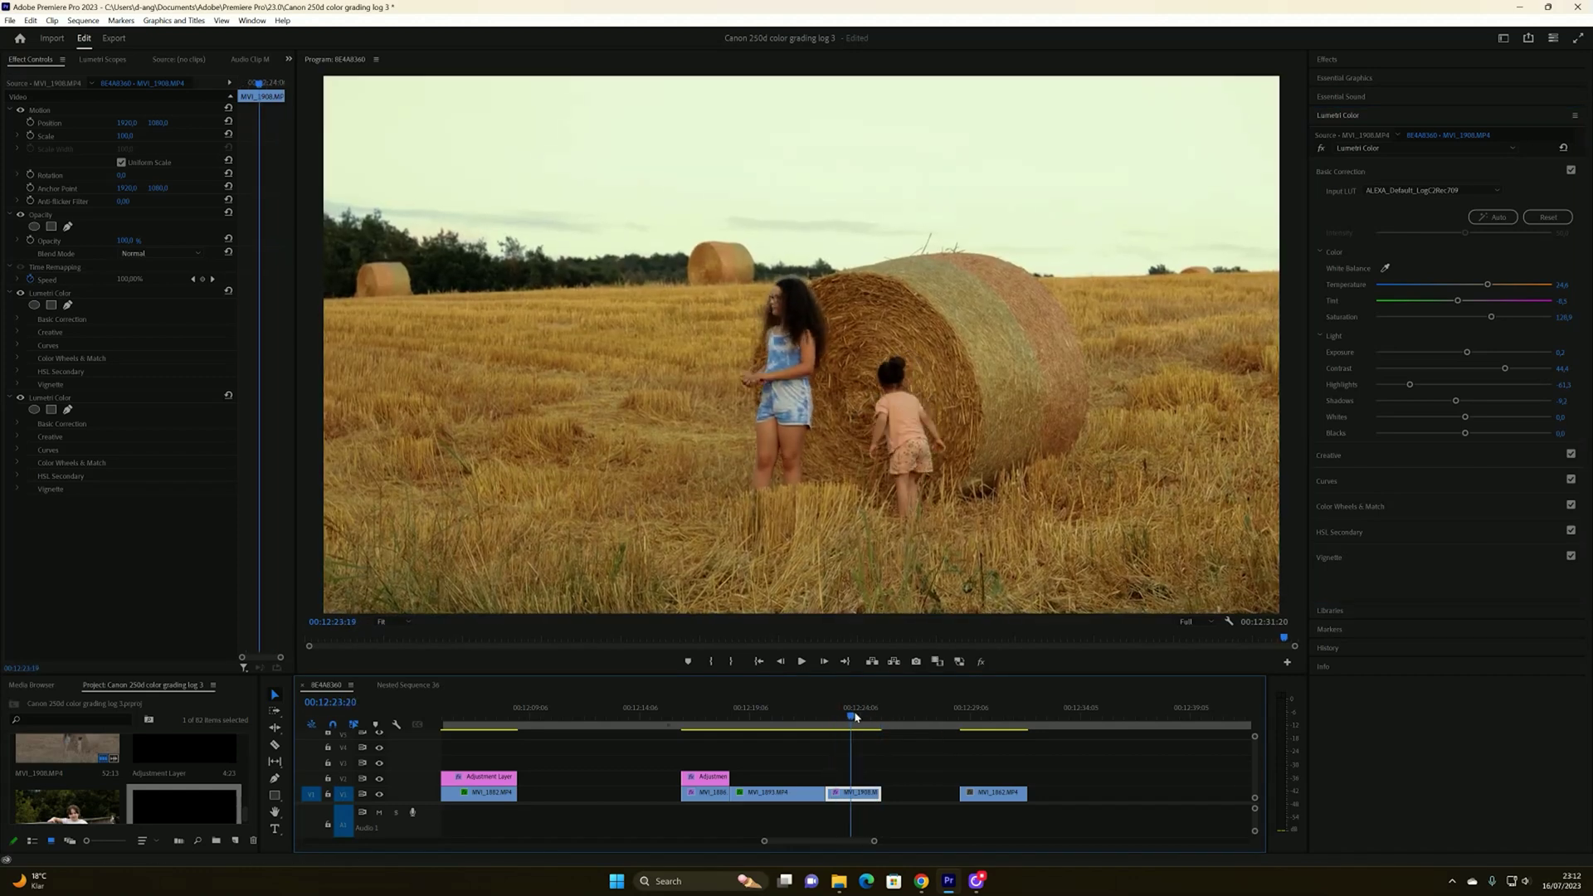
Return to the girl clip and compare its flat and graded looks at several frames by bypassing the Lumetri grade
drag(853, 712, 745, 718)
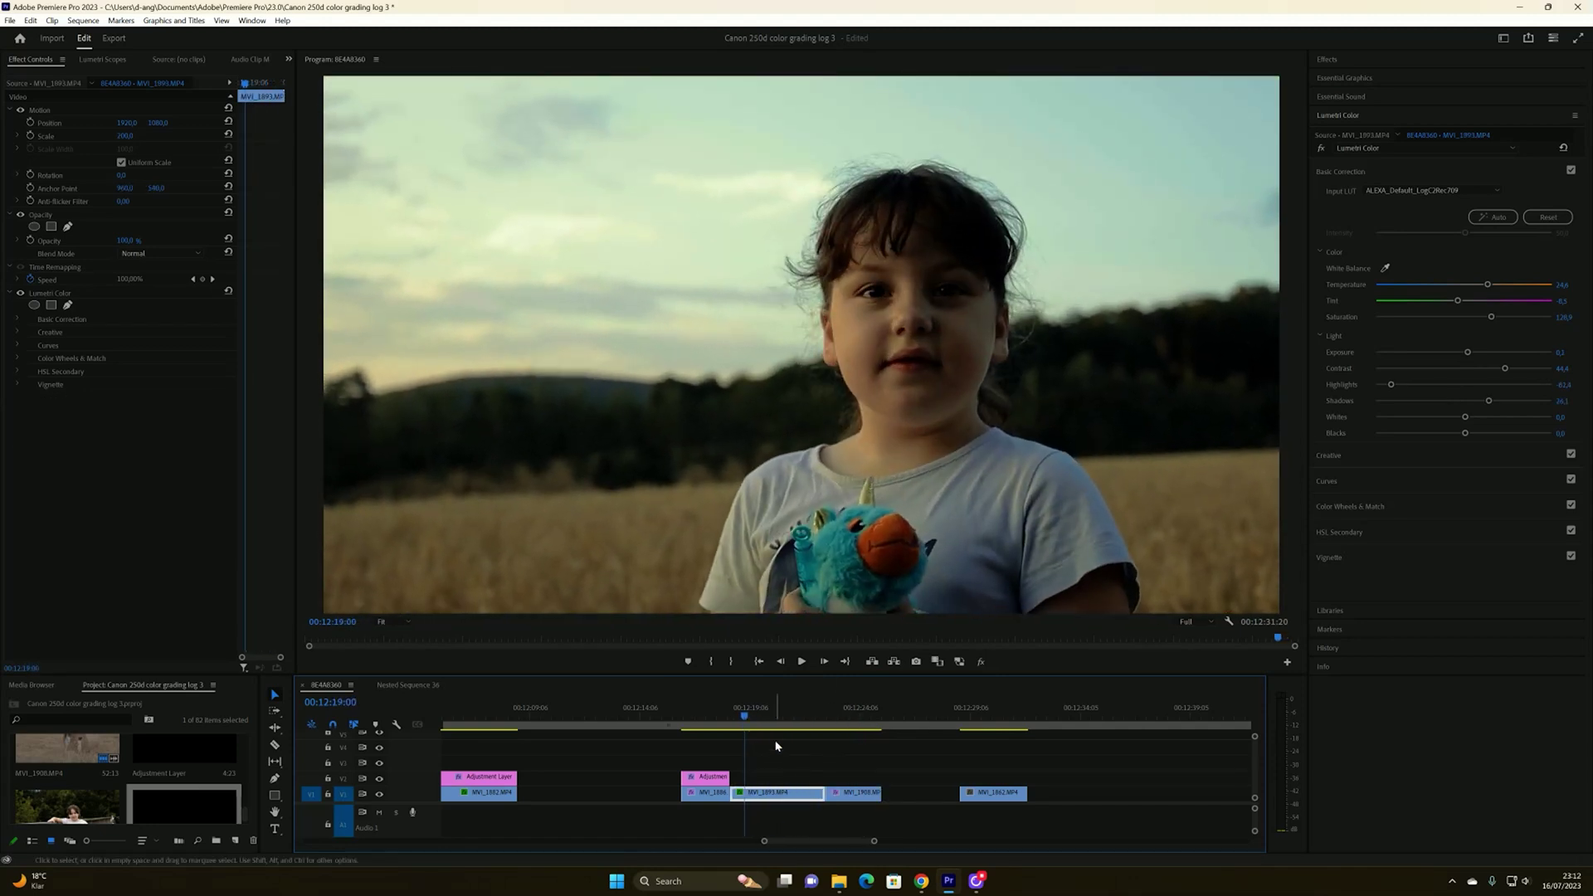
click(1321, 148)
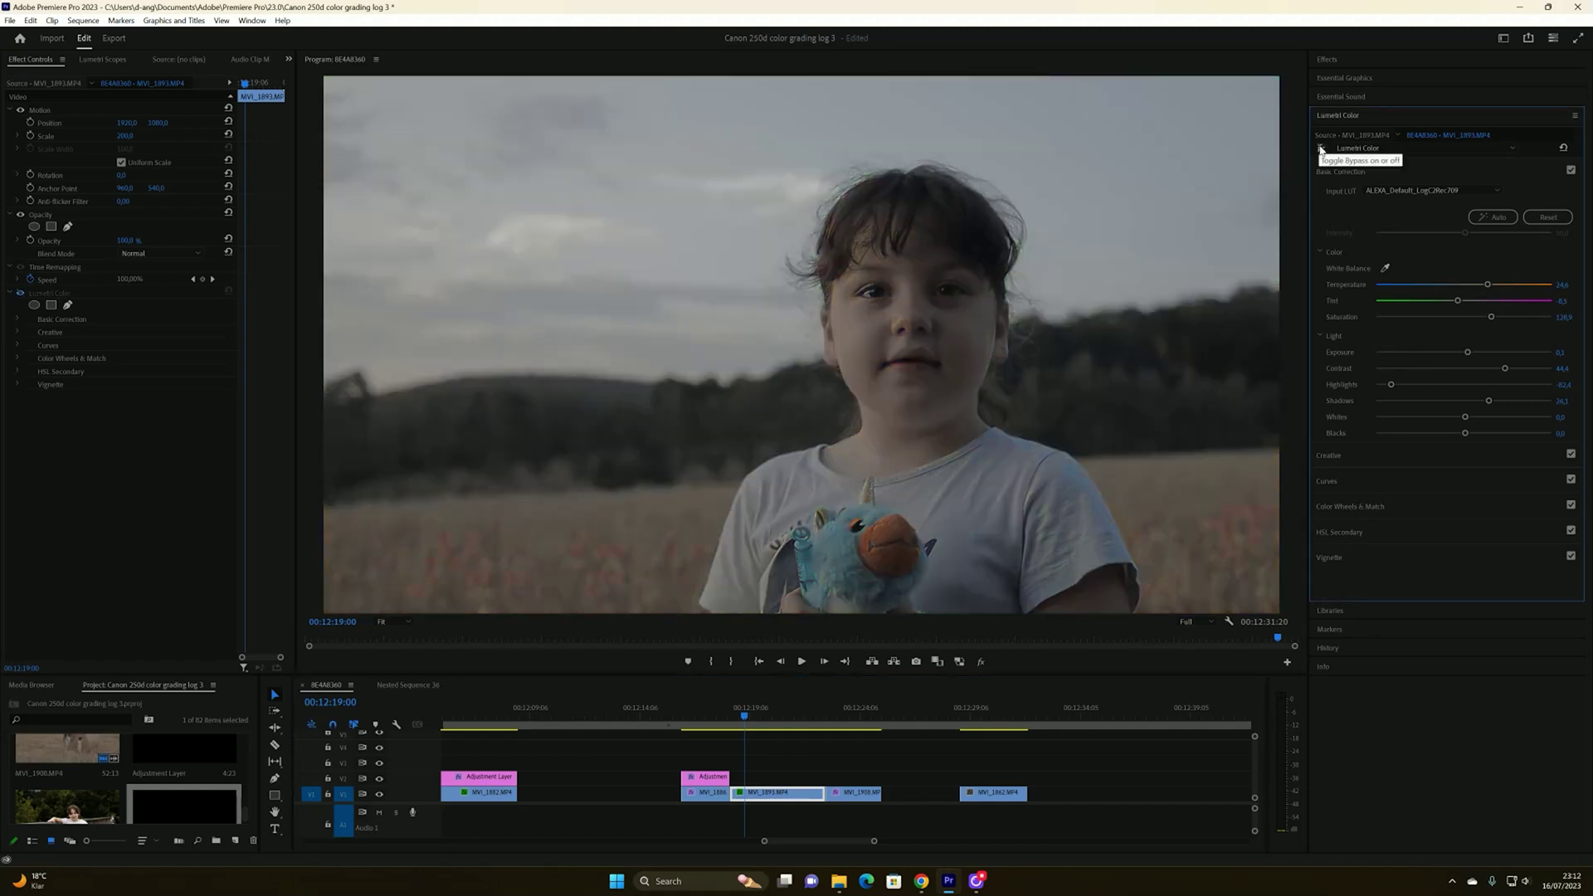
mouse_move(743, 718)
mouse_down()
mouse_move(788, 723)
mouse_move(758, 722)
mouse_up()
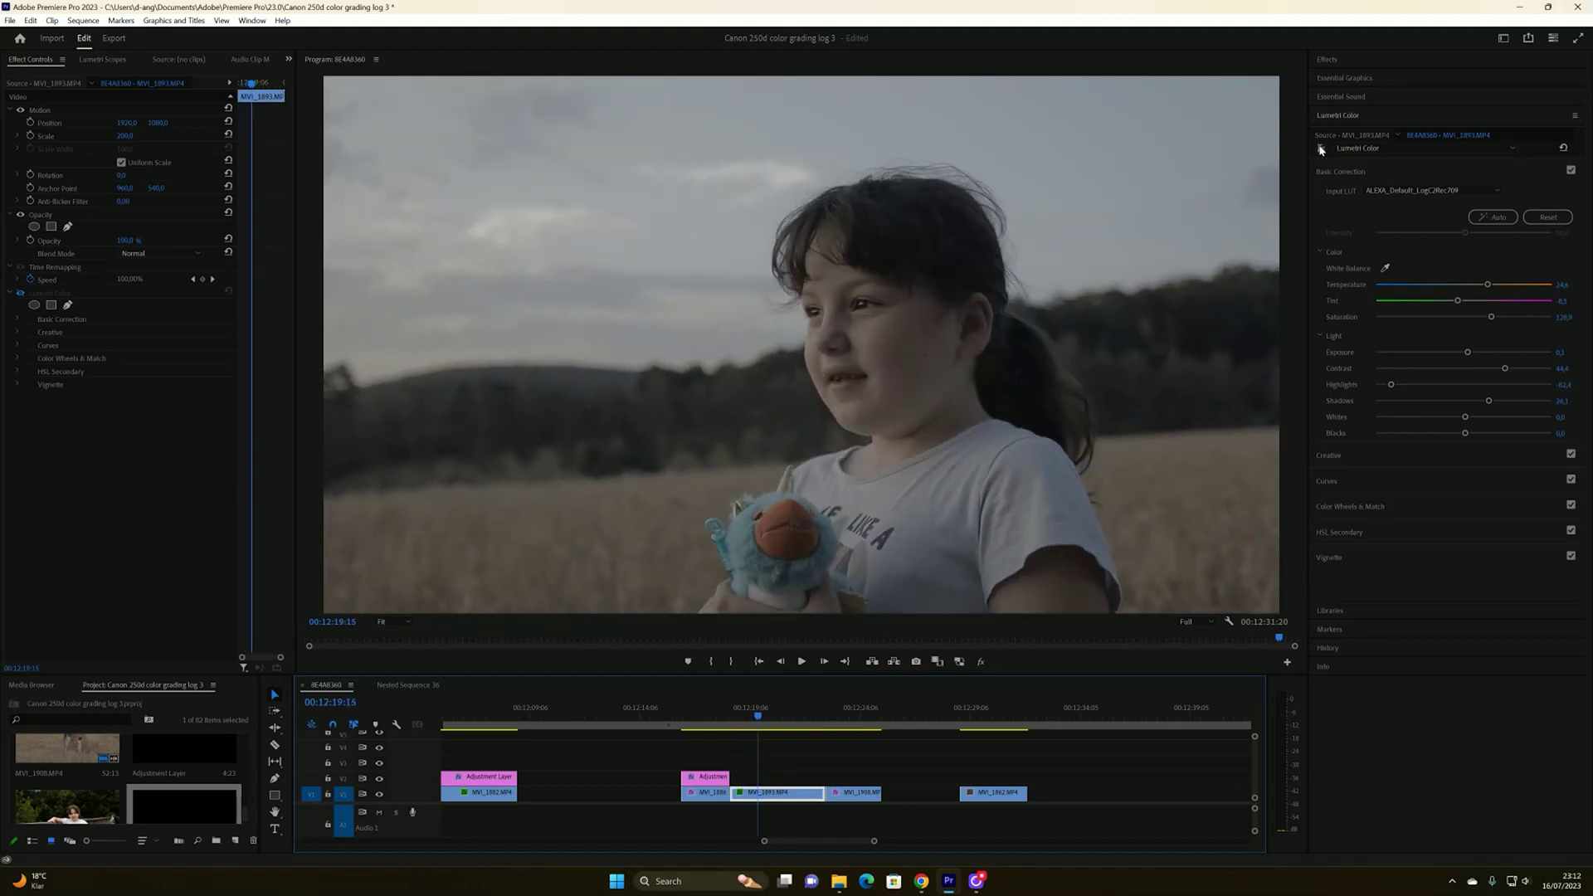
click(796, 718)
drag(797, 719, 761, 721)
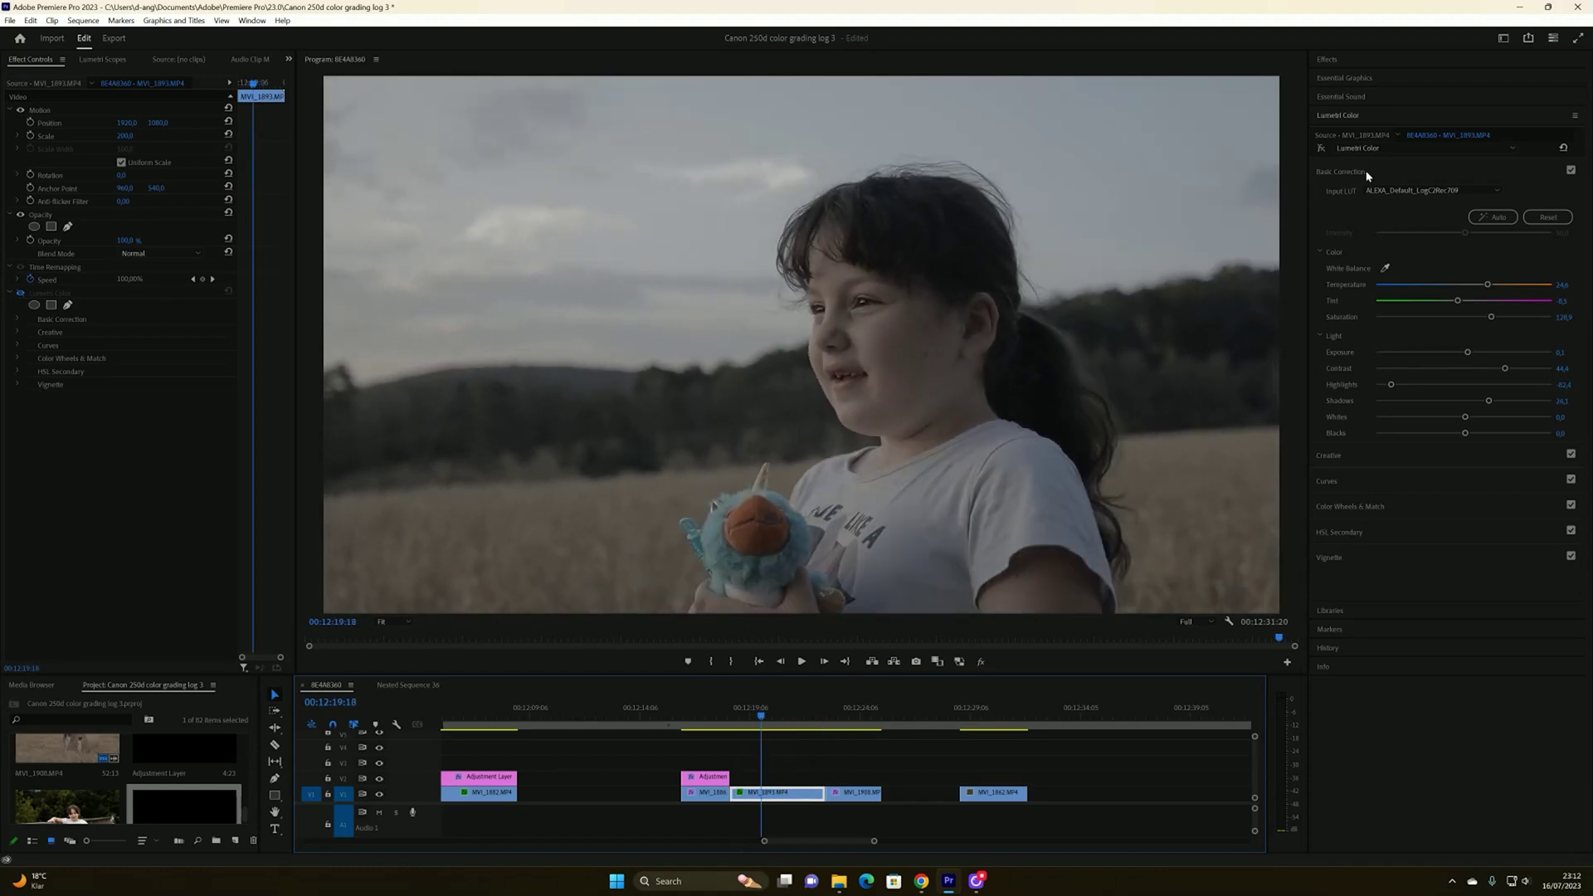
mouse_move(763, 723)
mouse_down()
mouse_move(744, 723)
mouse_move(757, 722)
mouse_up()
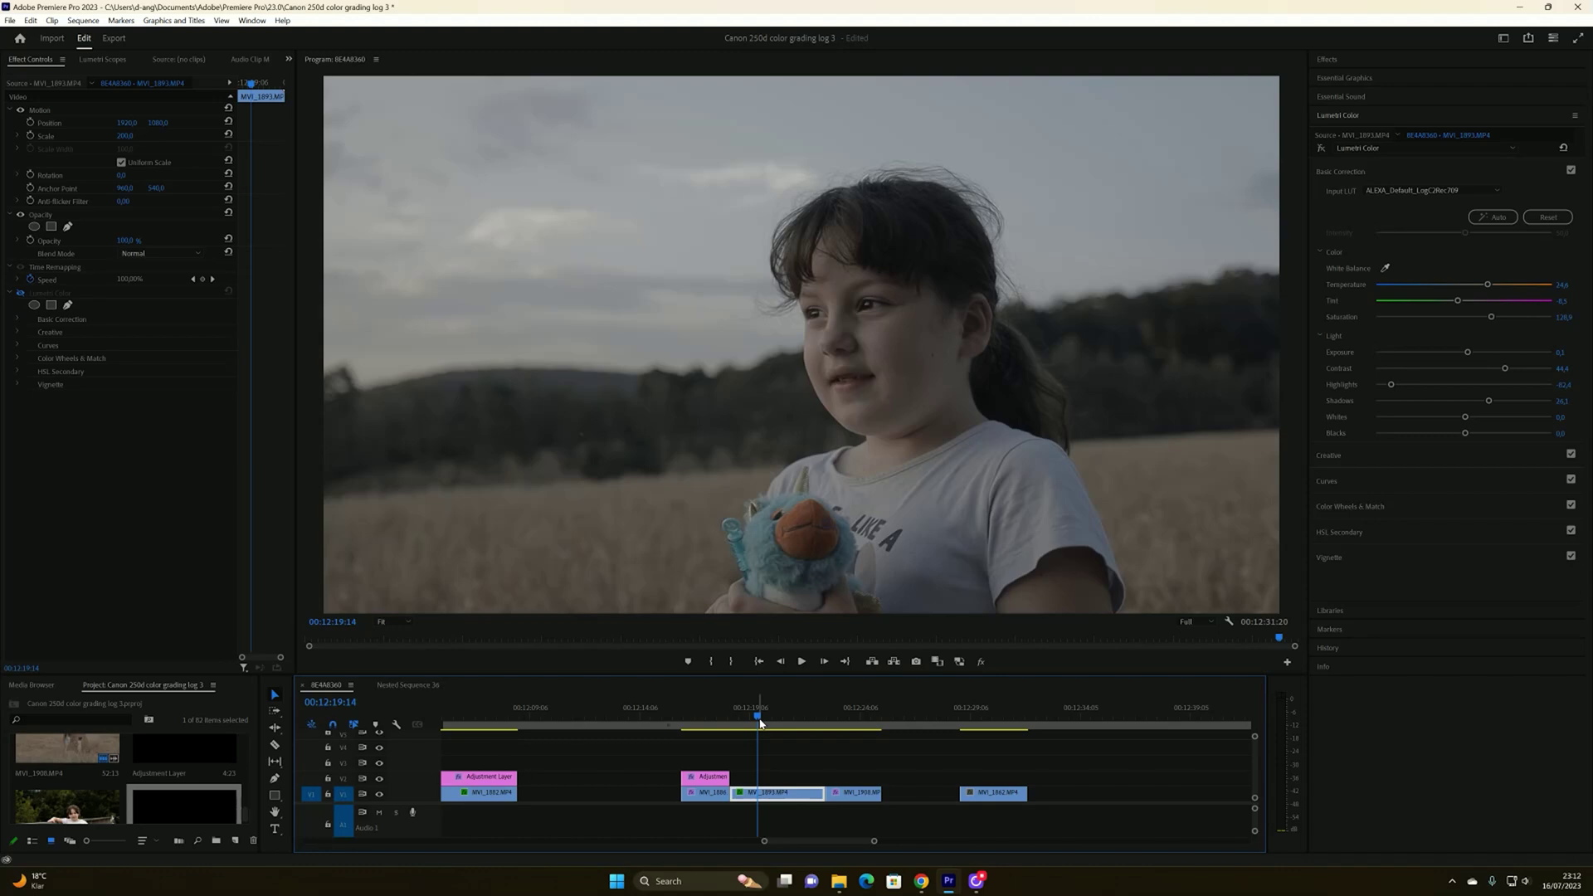
drag(760, 722, 781, 723)
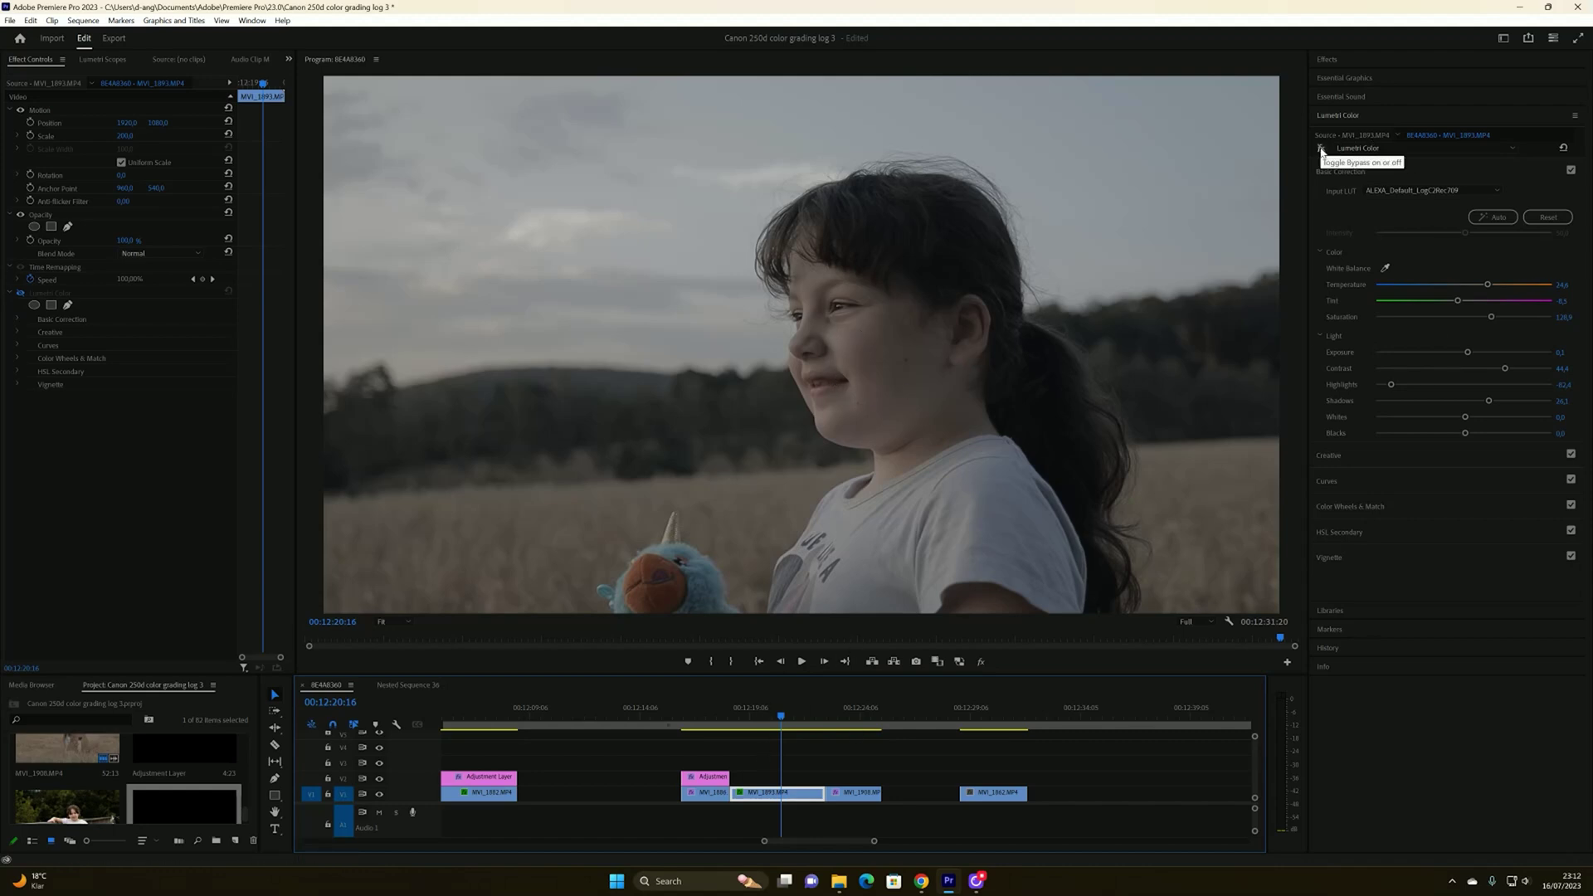
drag(781, 717, 769, 718)
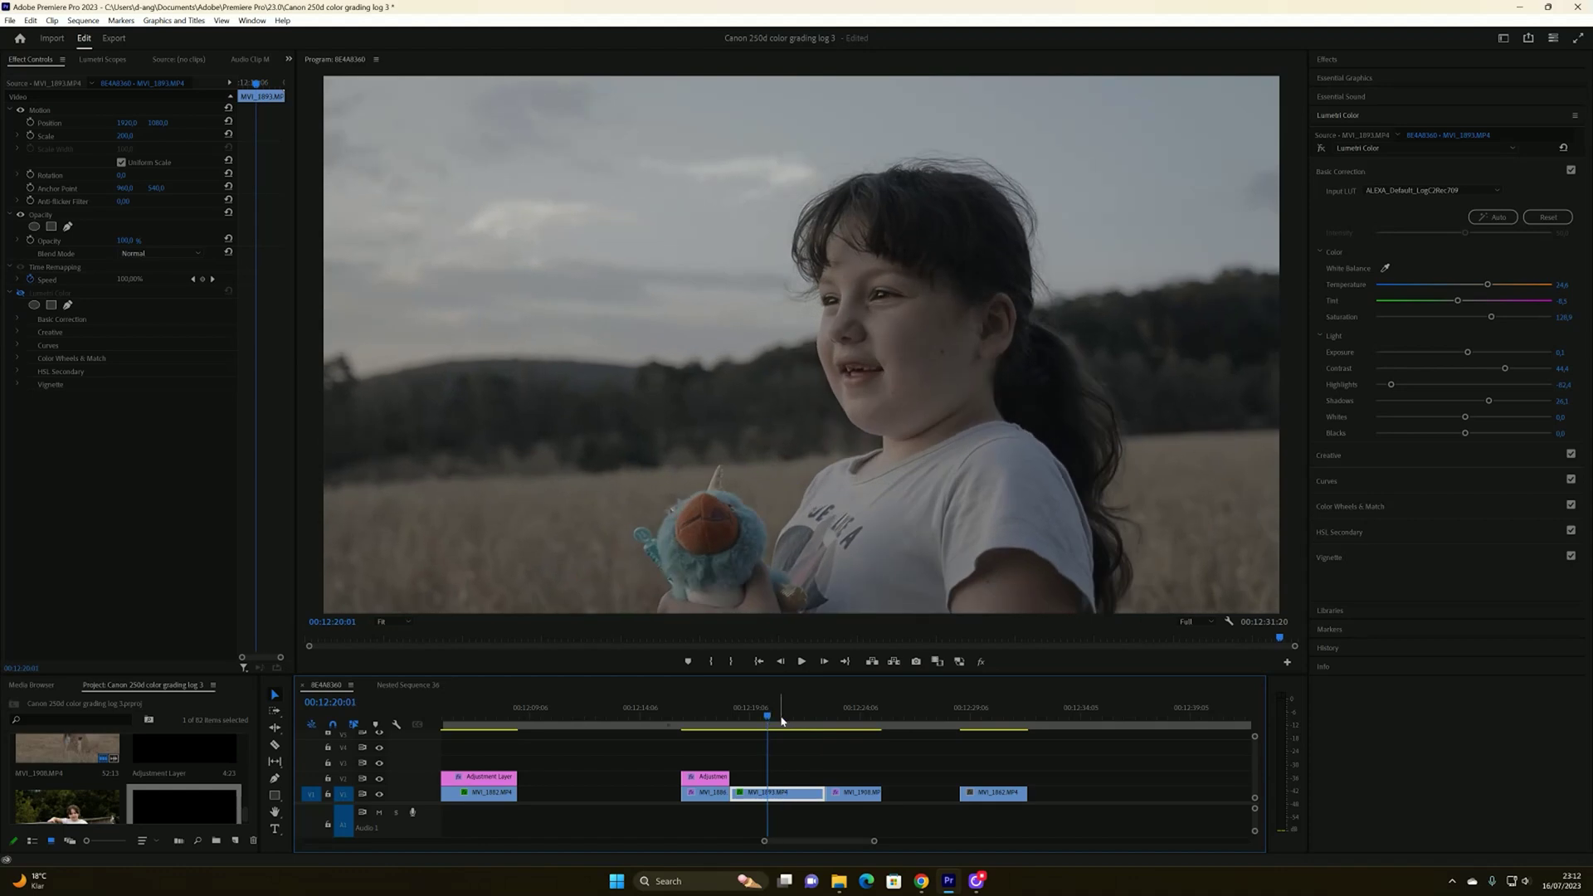
click(1321, 147)
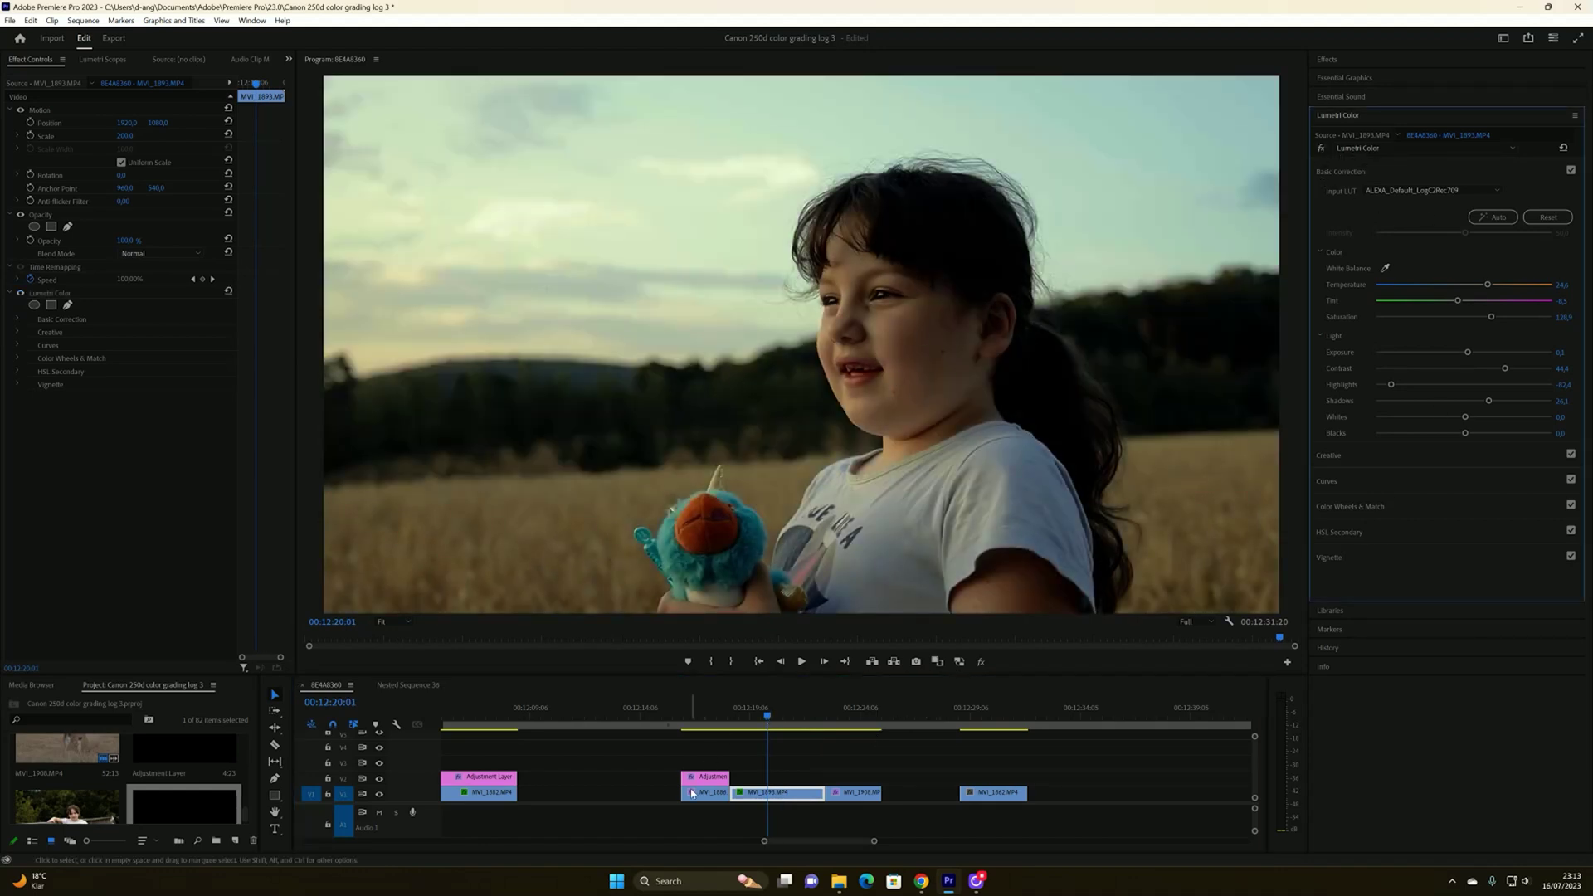
Lower the hay bale clip's exposure slightly and check the grade across nearby frames
drag(769, 720, 847, 726)
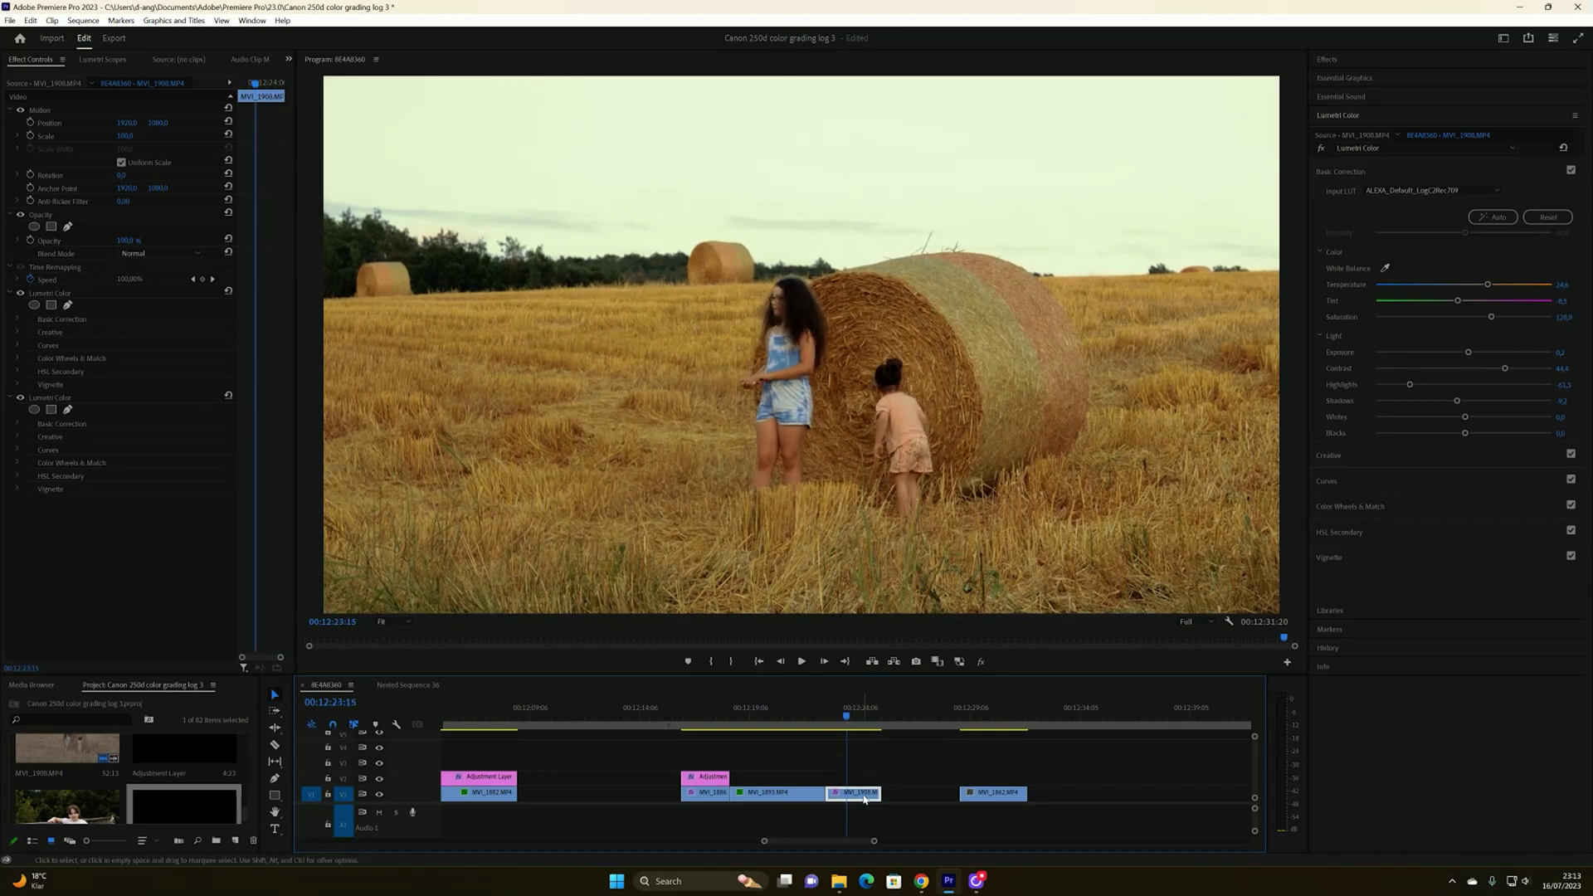
drag(1468, 353, 1463, 353)
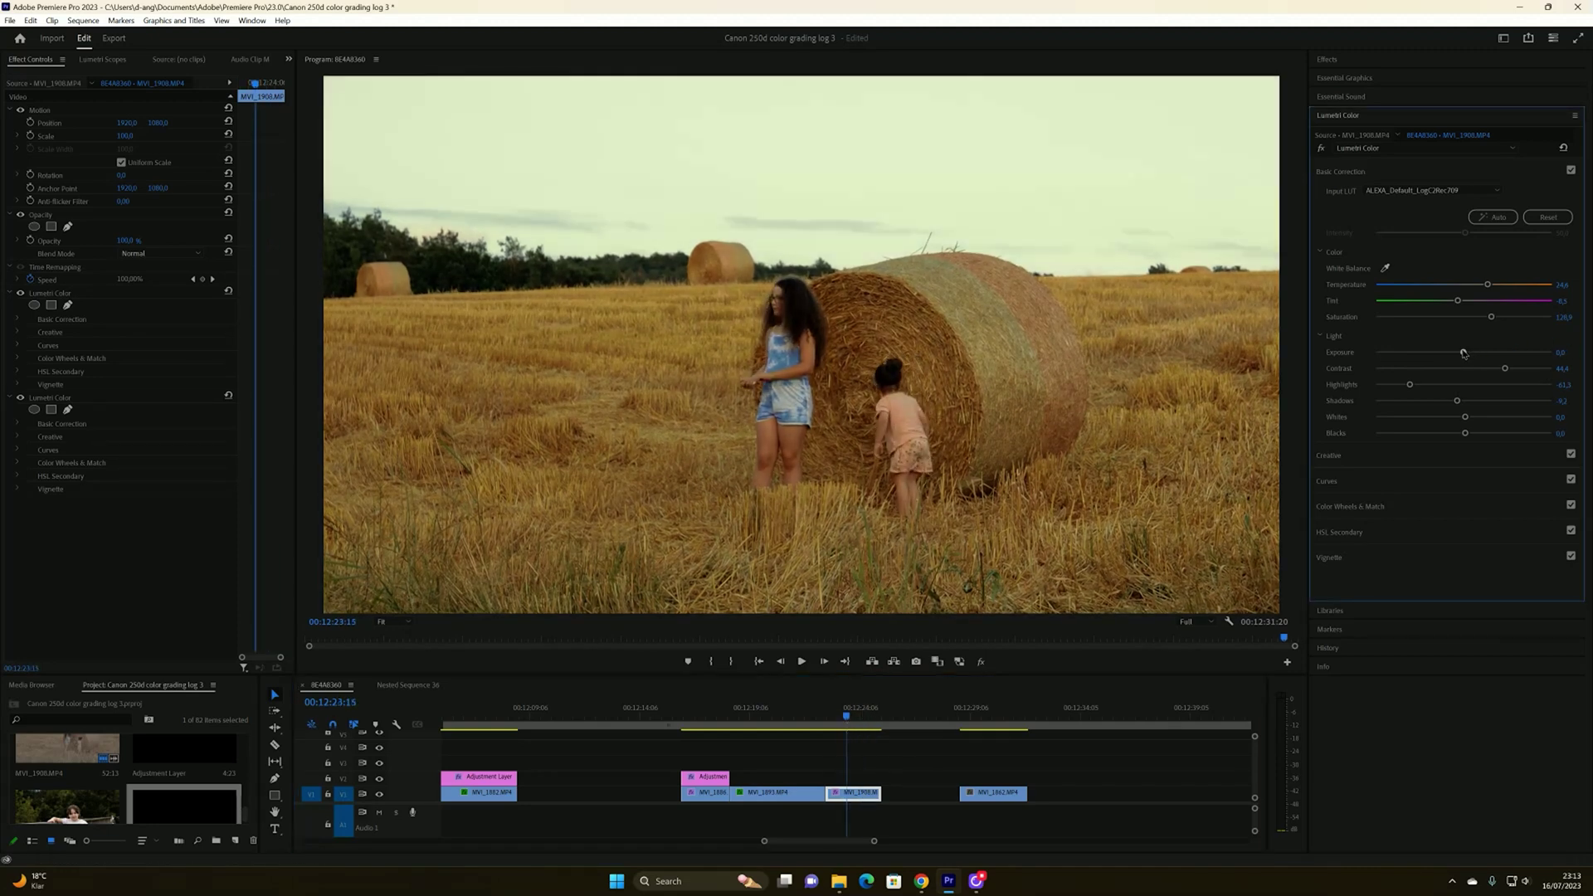
drag(848, 713, 859, 727)
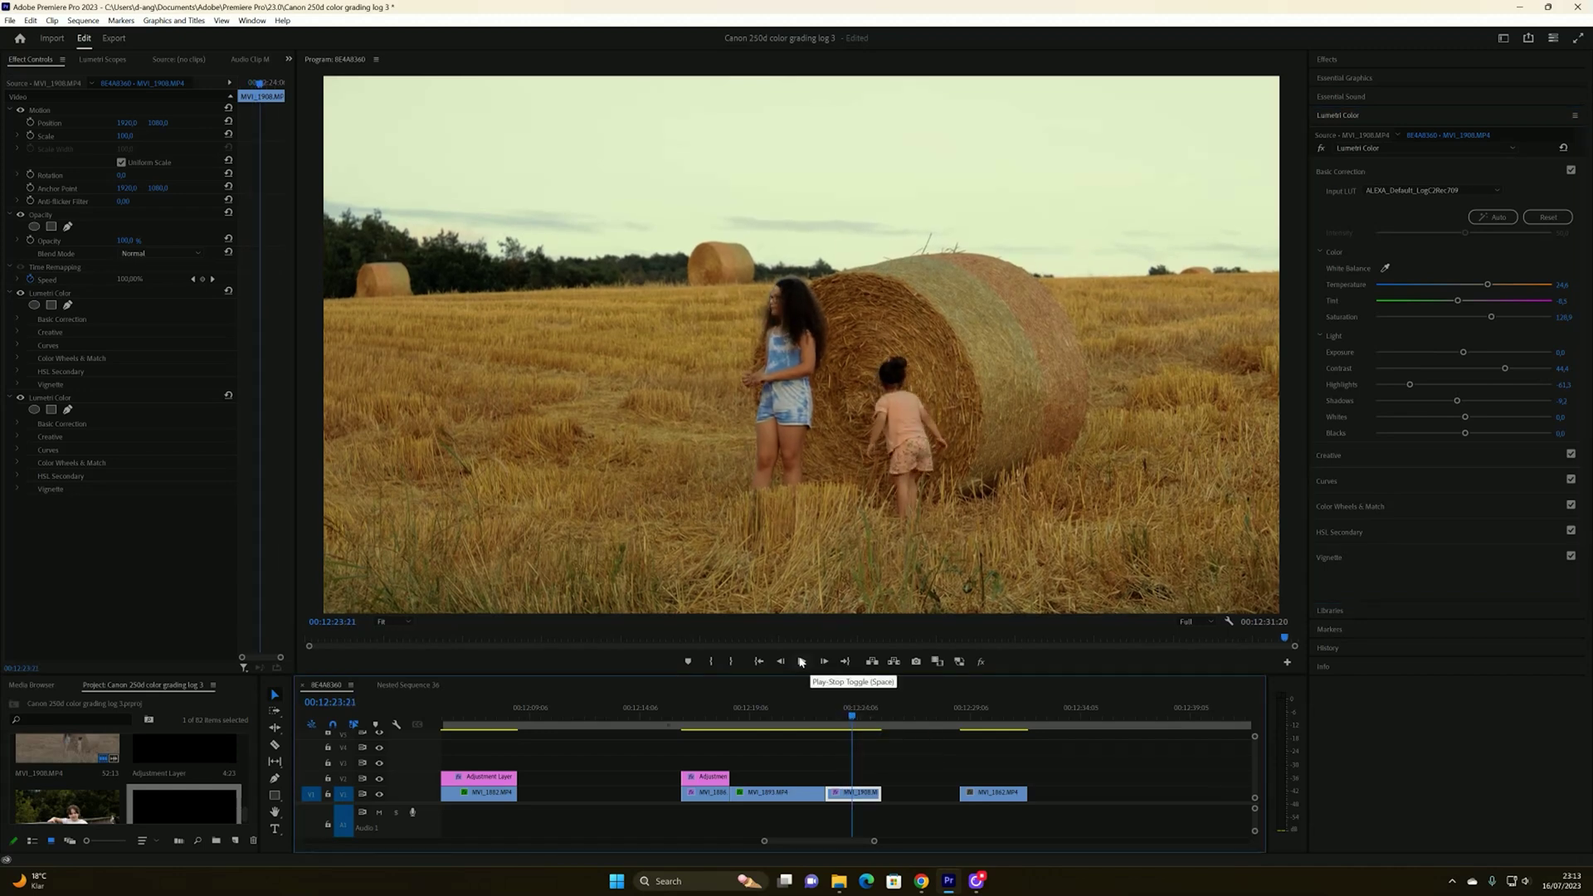
drag(852, 718, 846, 718)
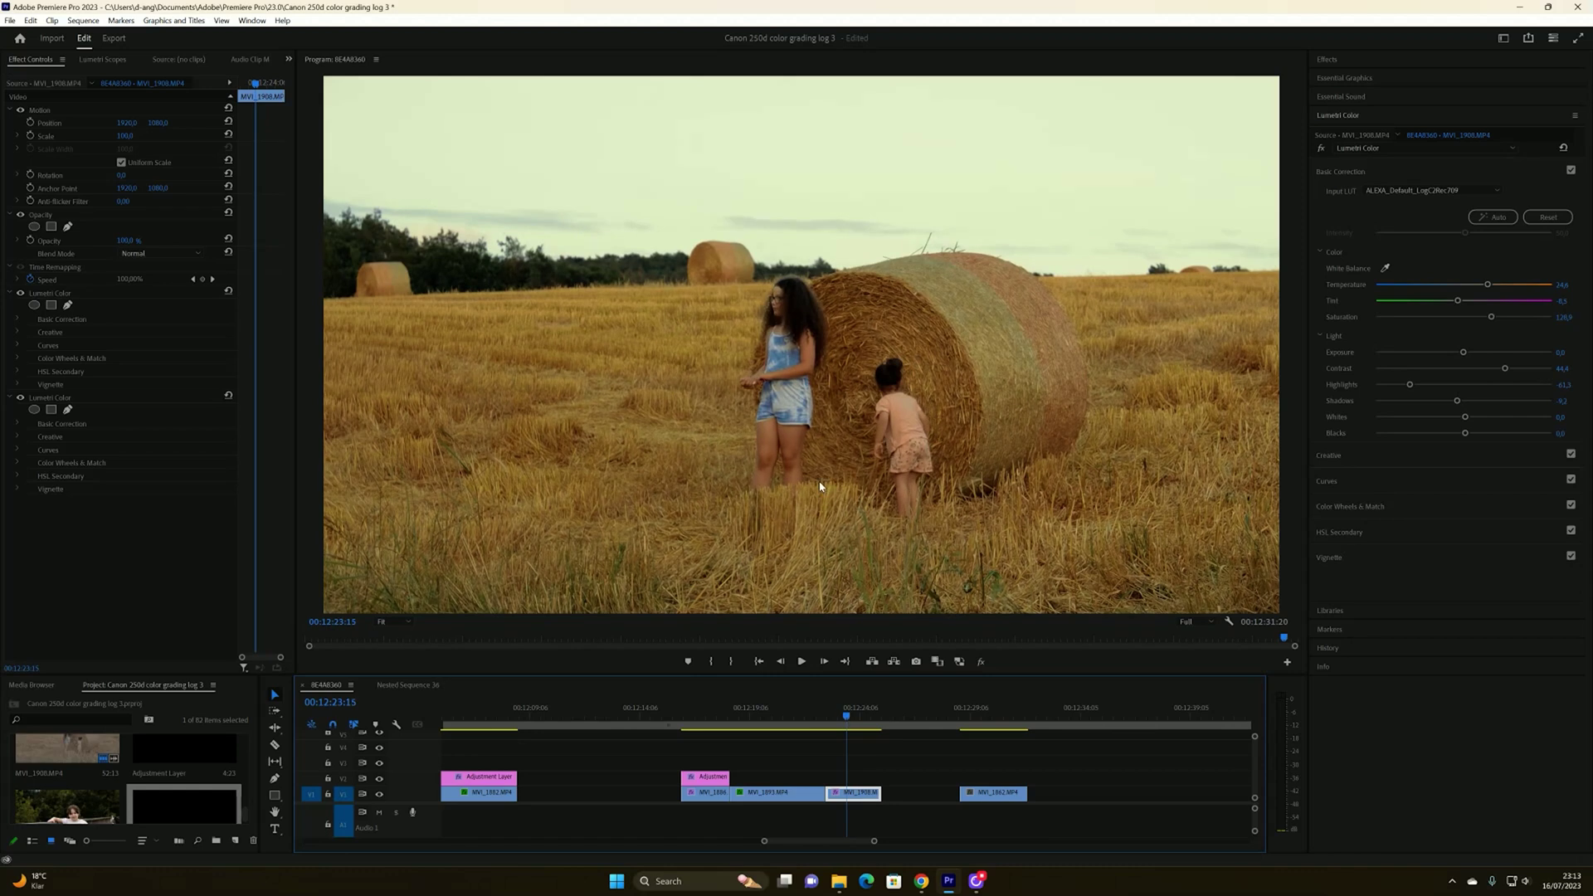
drag(846, 717, 852, 718)
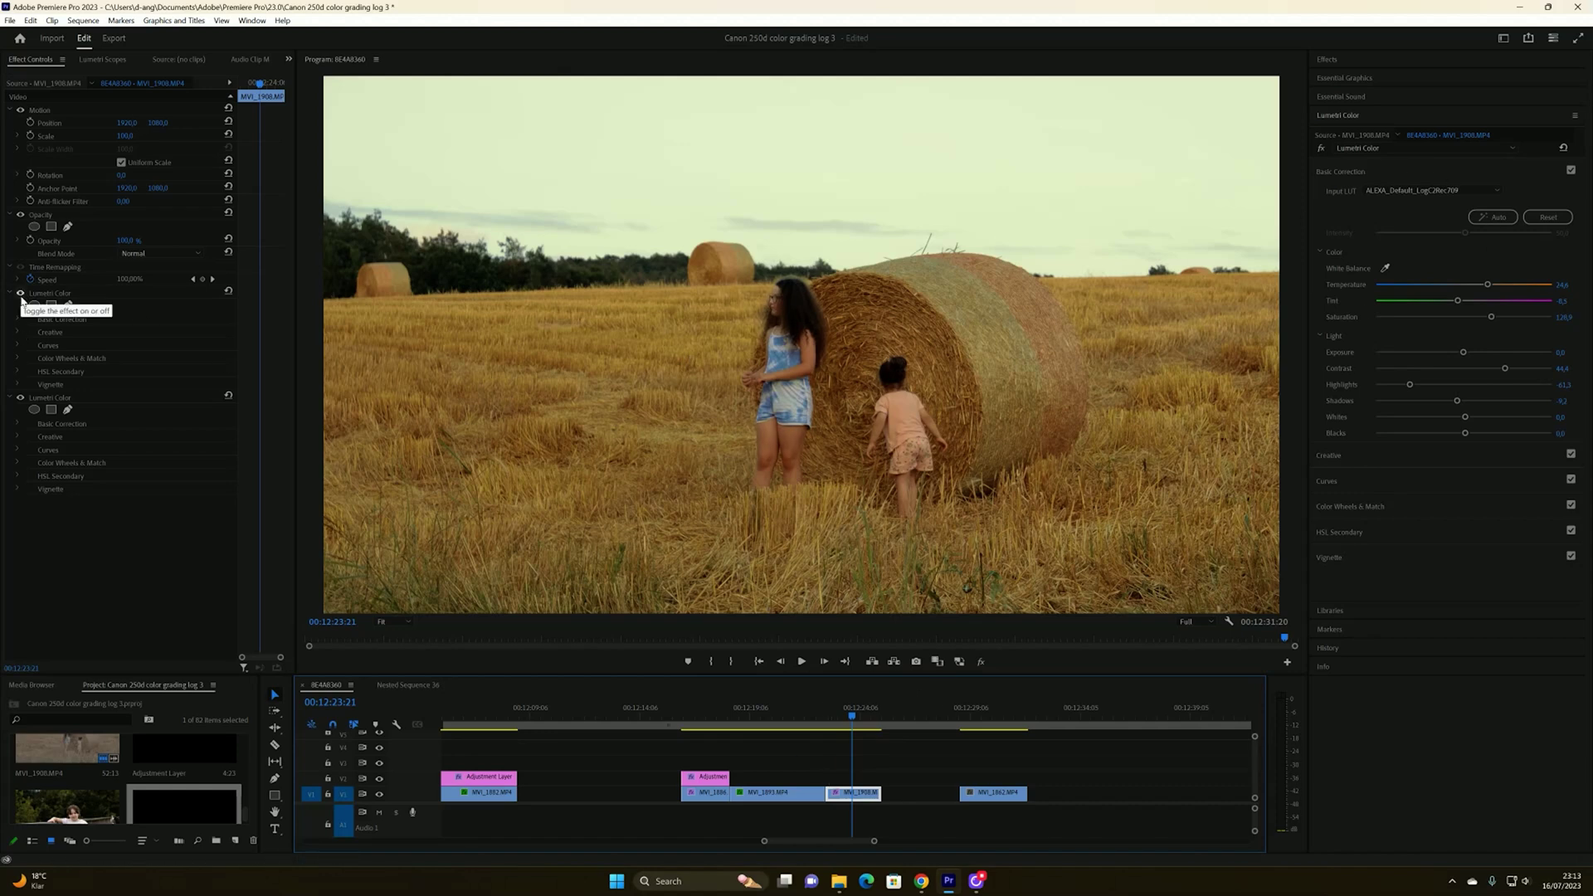
Delete the first of the two Lumetri Color effects from the hay bale clip and check another frame
click(54, 297)
key(Delete)
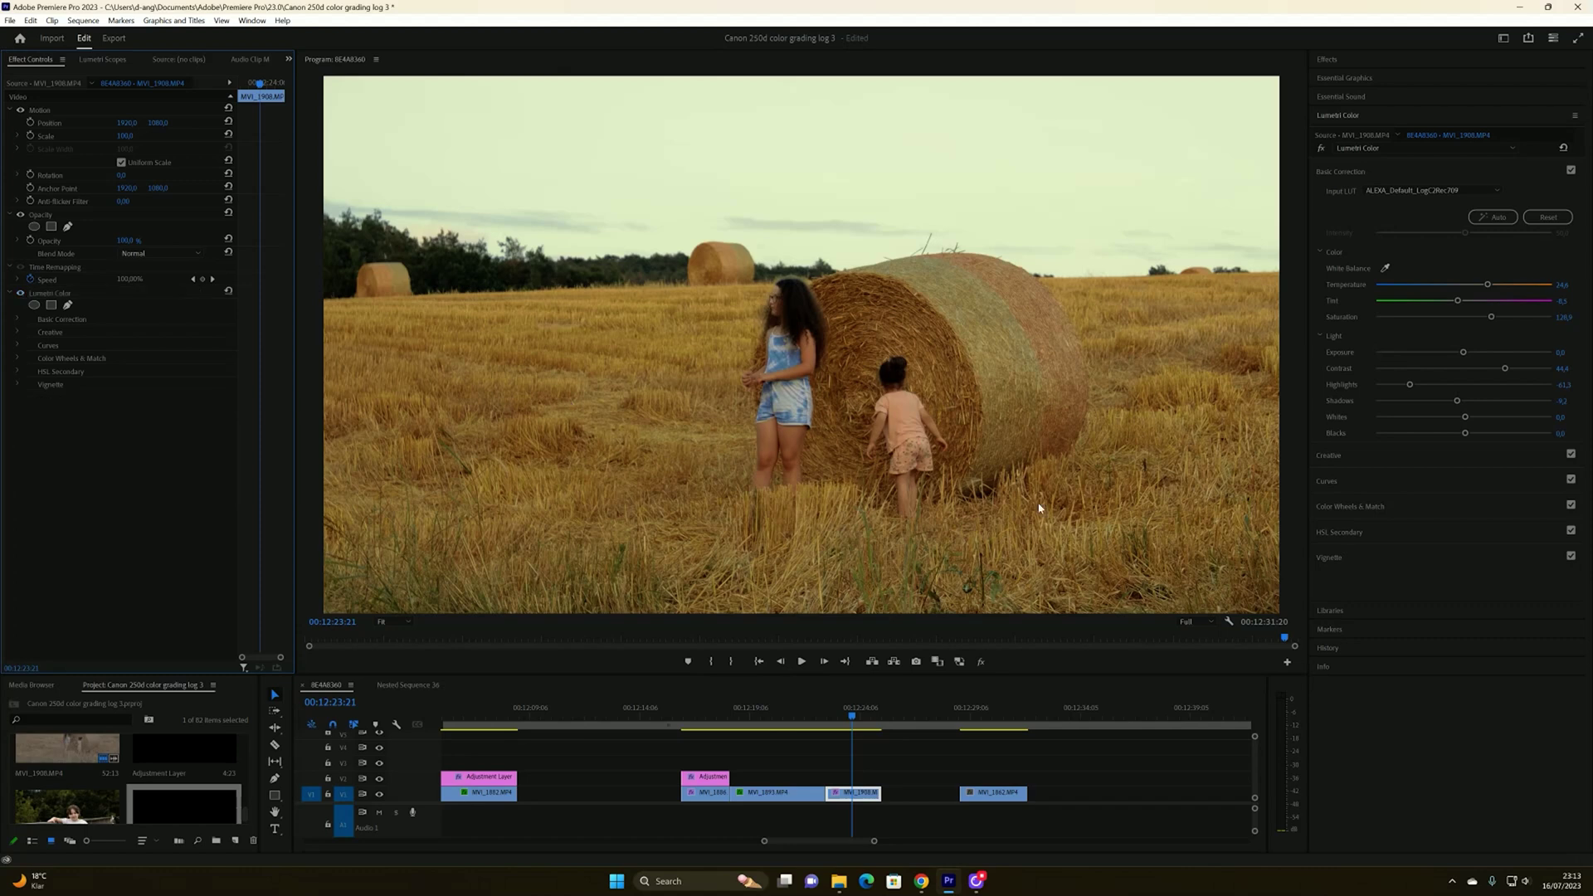
mouse_move(851, 718)
mouse_down()
mouse_move(824, 718)
mouse_move(863, 718)
mouse_up()
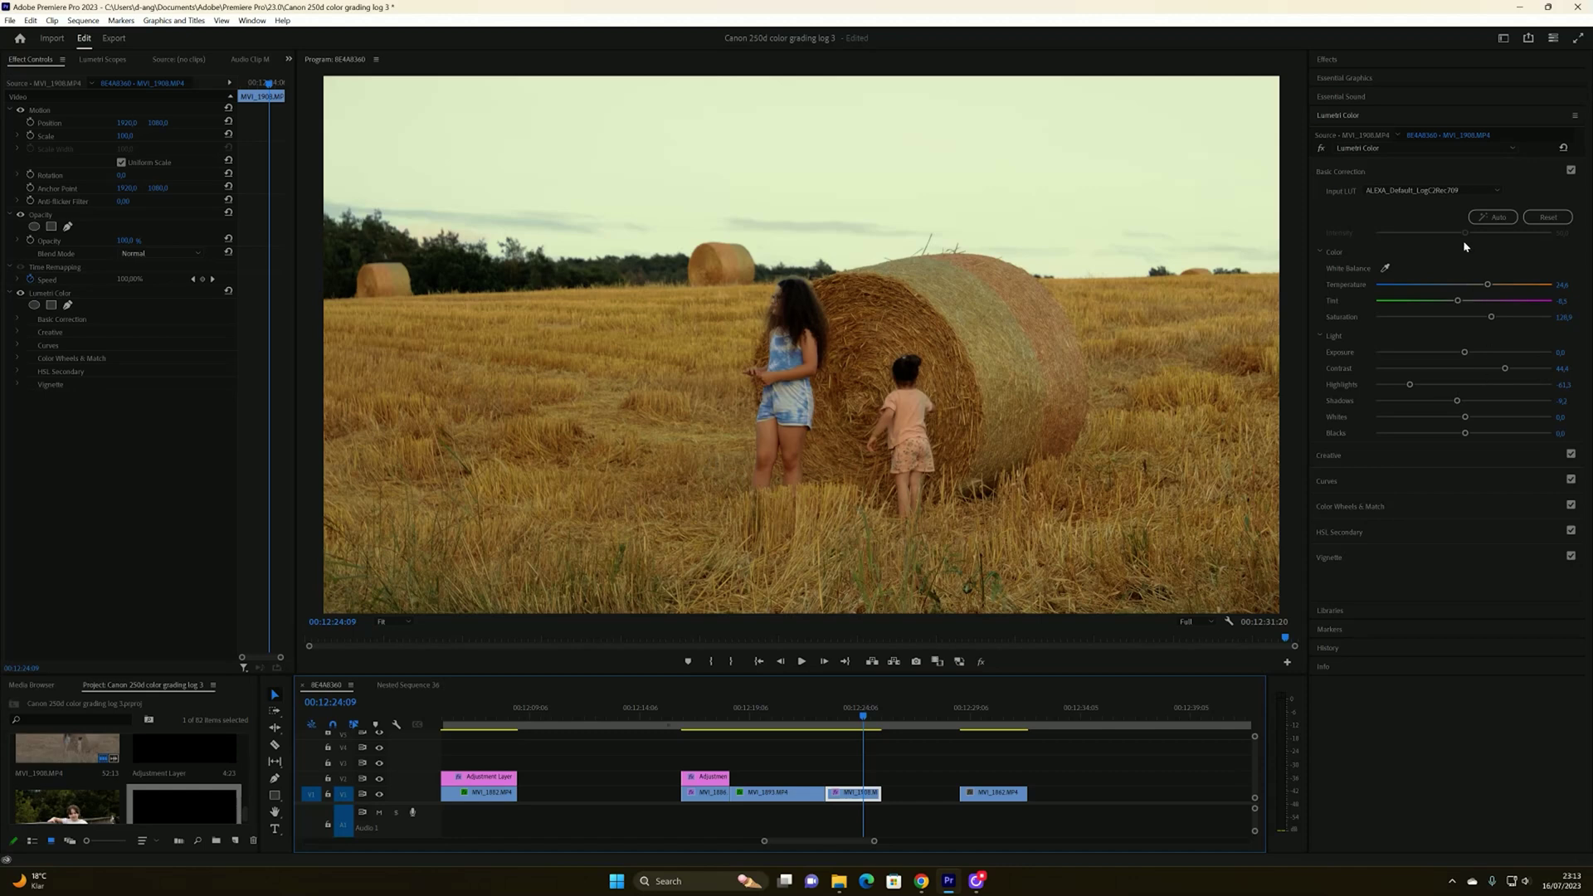
Apply the ARRI_Universal_HD input LUT to the clip of the child riding a bicycle
drag(976, 714, 987, 713)
click(1384, 192)
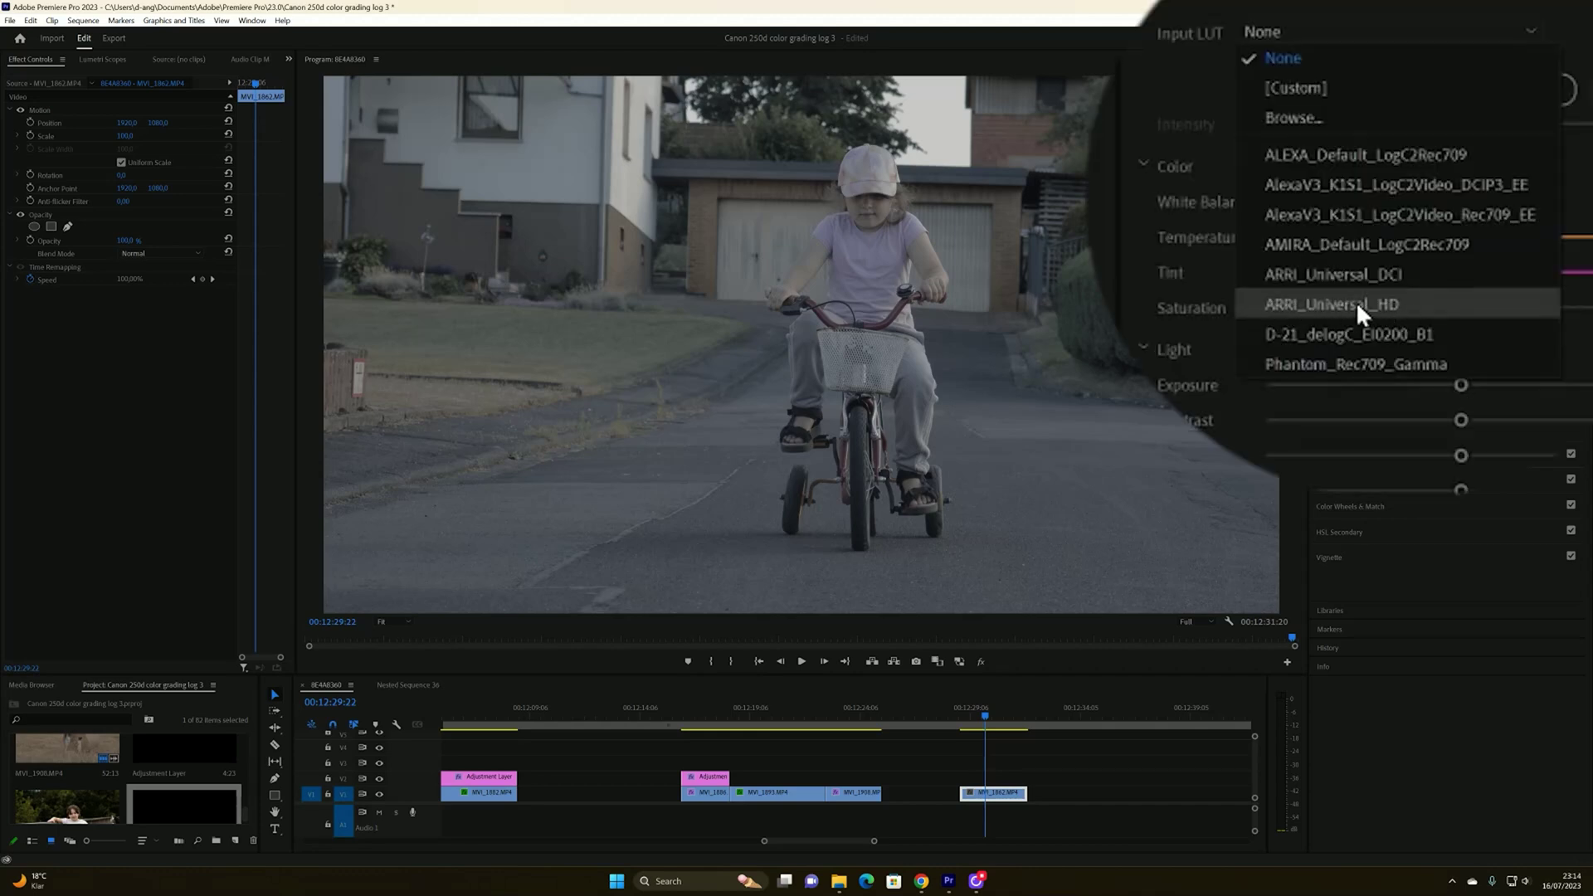
click(1450, 315)
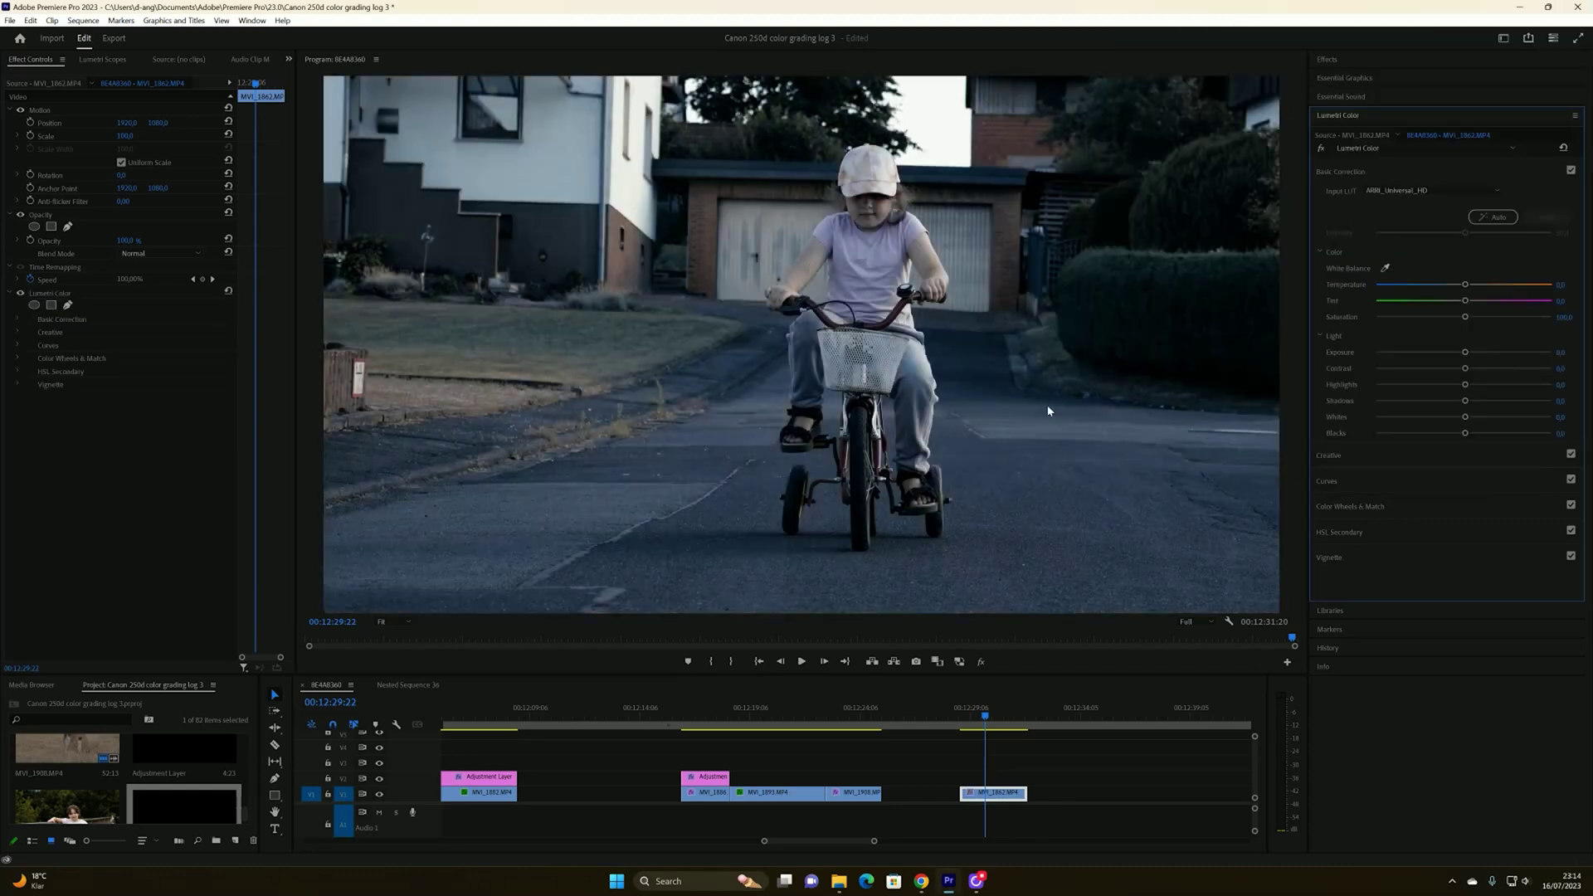
Warm the bicycle clip's temperature, raise its exposure, contrast and saturation, and lower its highlights slightly
drag(1309, 379, 1284, 379)
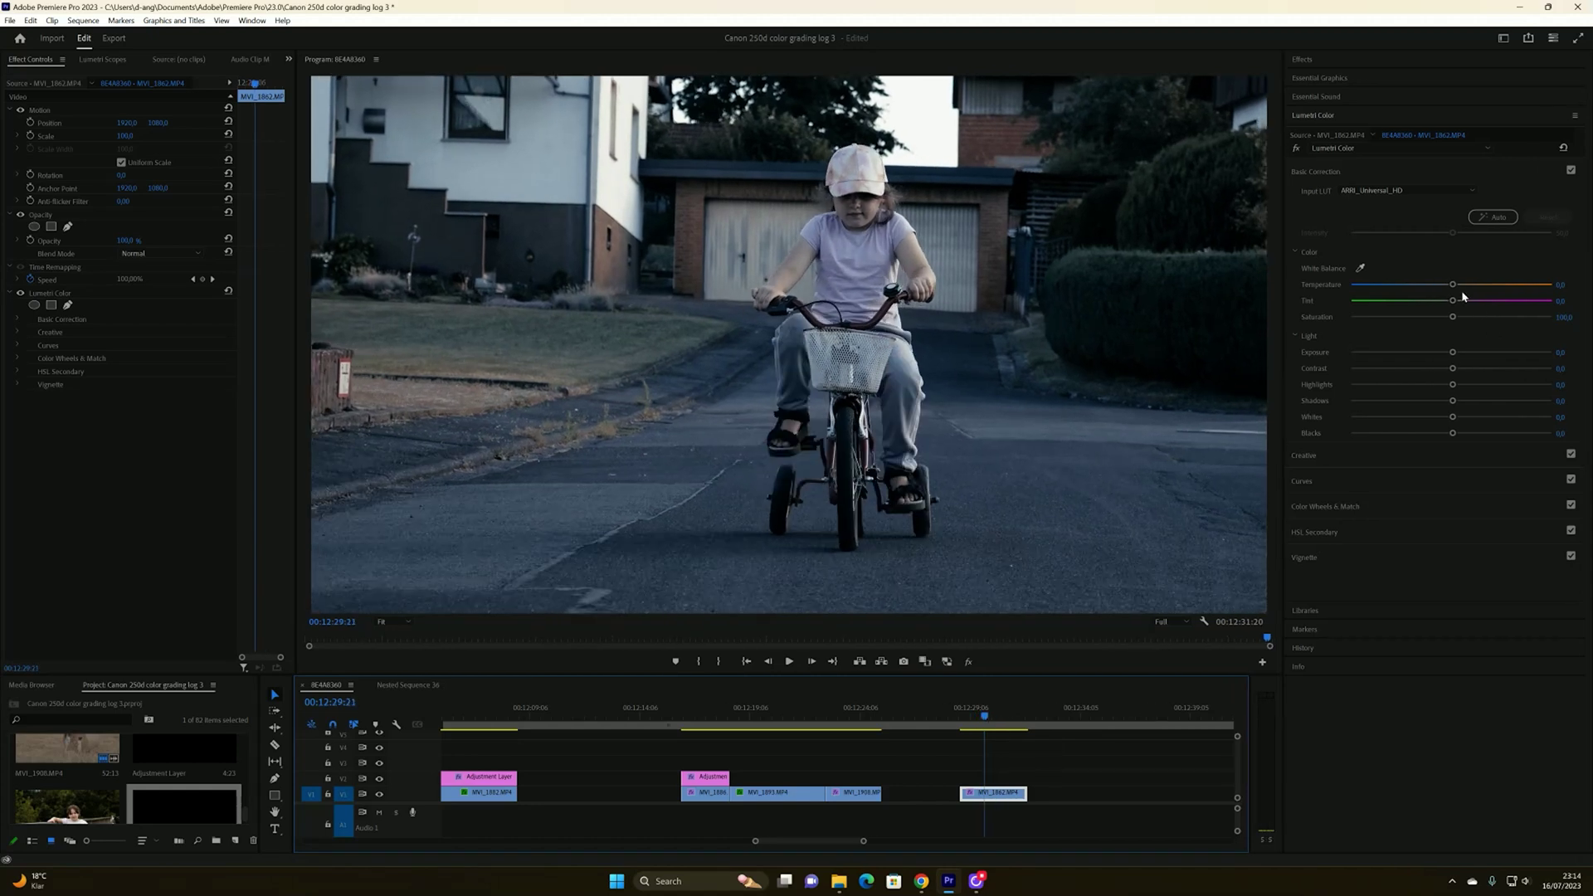
drag(1451, 285, 1463, 284)
mouse_move(1451, 368)
mouse_down()
mouse_move(1484, 370)
mouse_move(1464, 352)
mouse_move(1440, 384)
mouse_up()
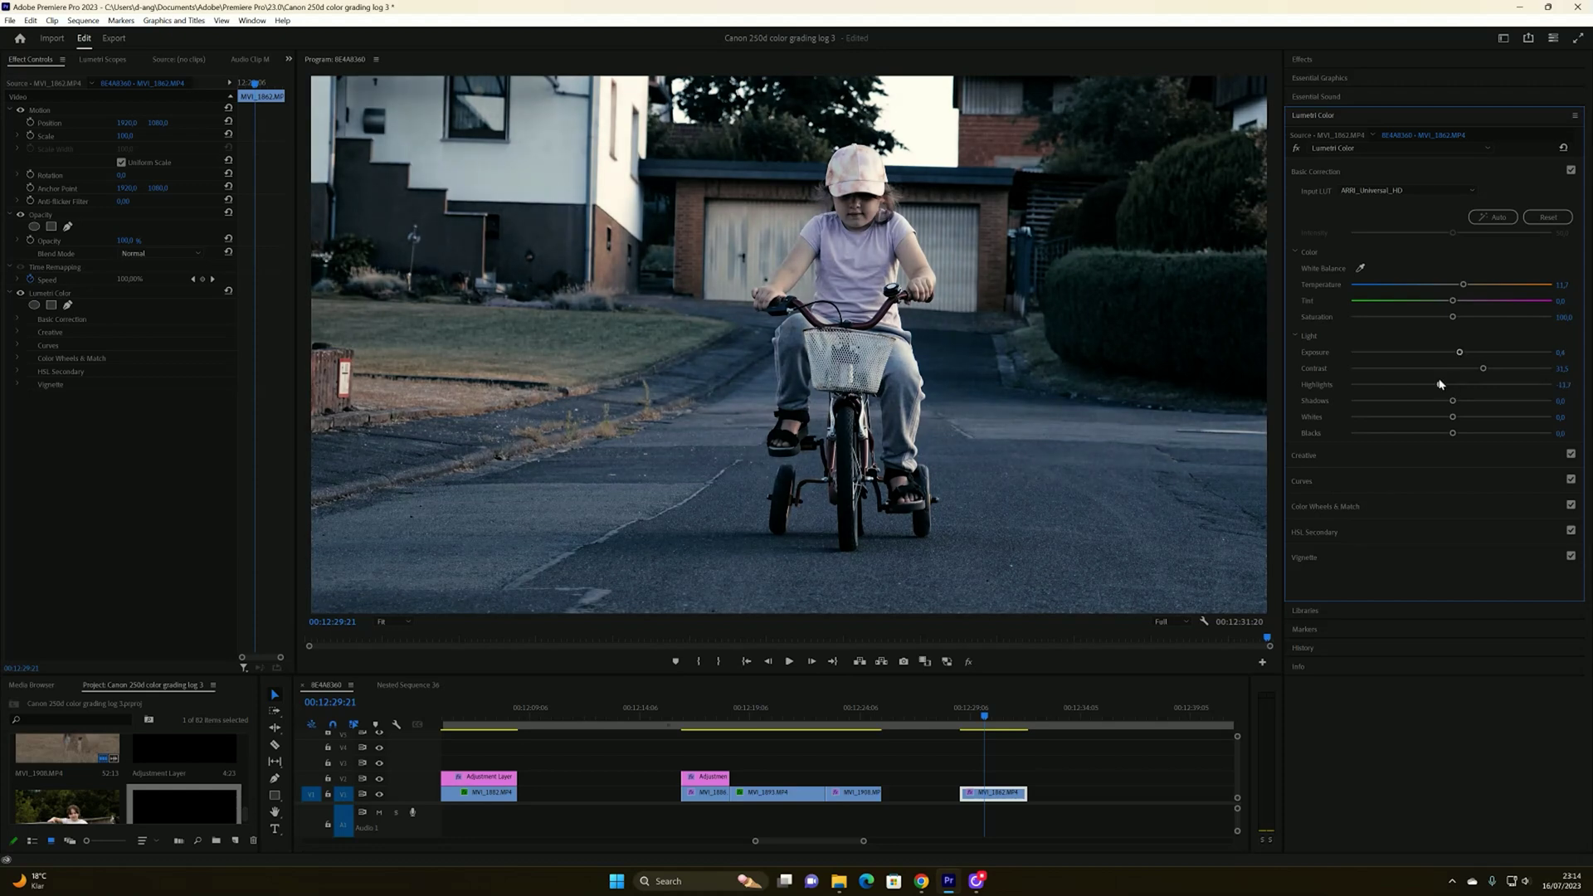
drag(1464, 288, 1553, 318)
drag(1466, 286, 1454, 302)
drag(1552, 317, 1546, 320)
drag(1491, 318, 1502, 318)
Compare the bicycle clip's flat and graded looks on a nearby frame by bypassing the Lumetri grade
mouse_move(980, 715)
mouse_down()
mouse_move(962, 716)
mouse_move(986, 716)
mouse_up()
click(1297, 152)
click(1296, 152)
click(1297, 151)
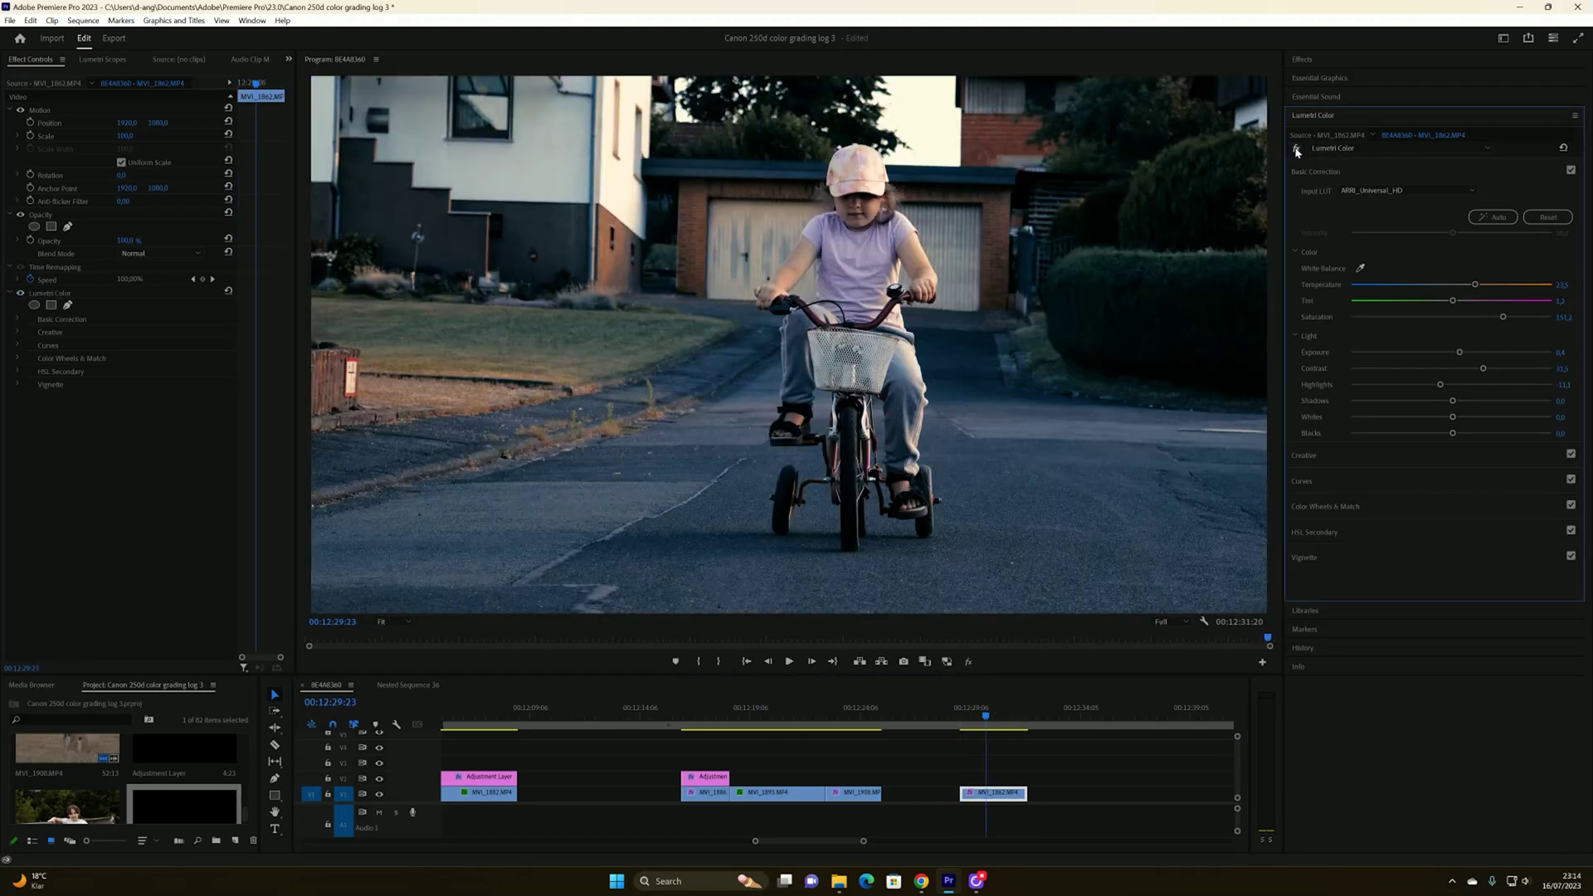
Add the MVI_0973.MP4 clip to the timeline after the bicycle clip and show one of its frames
drag(863, 844, 960, 842)
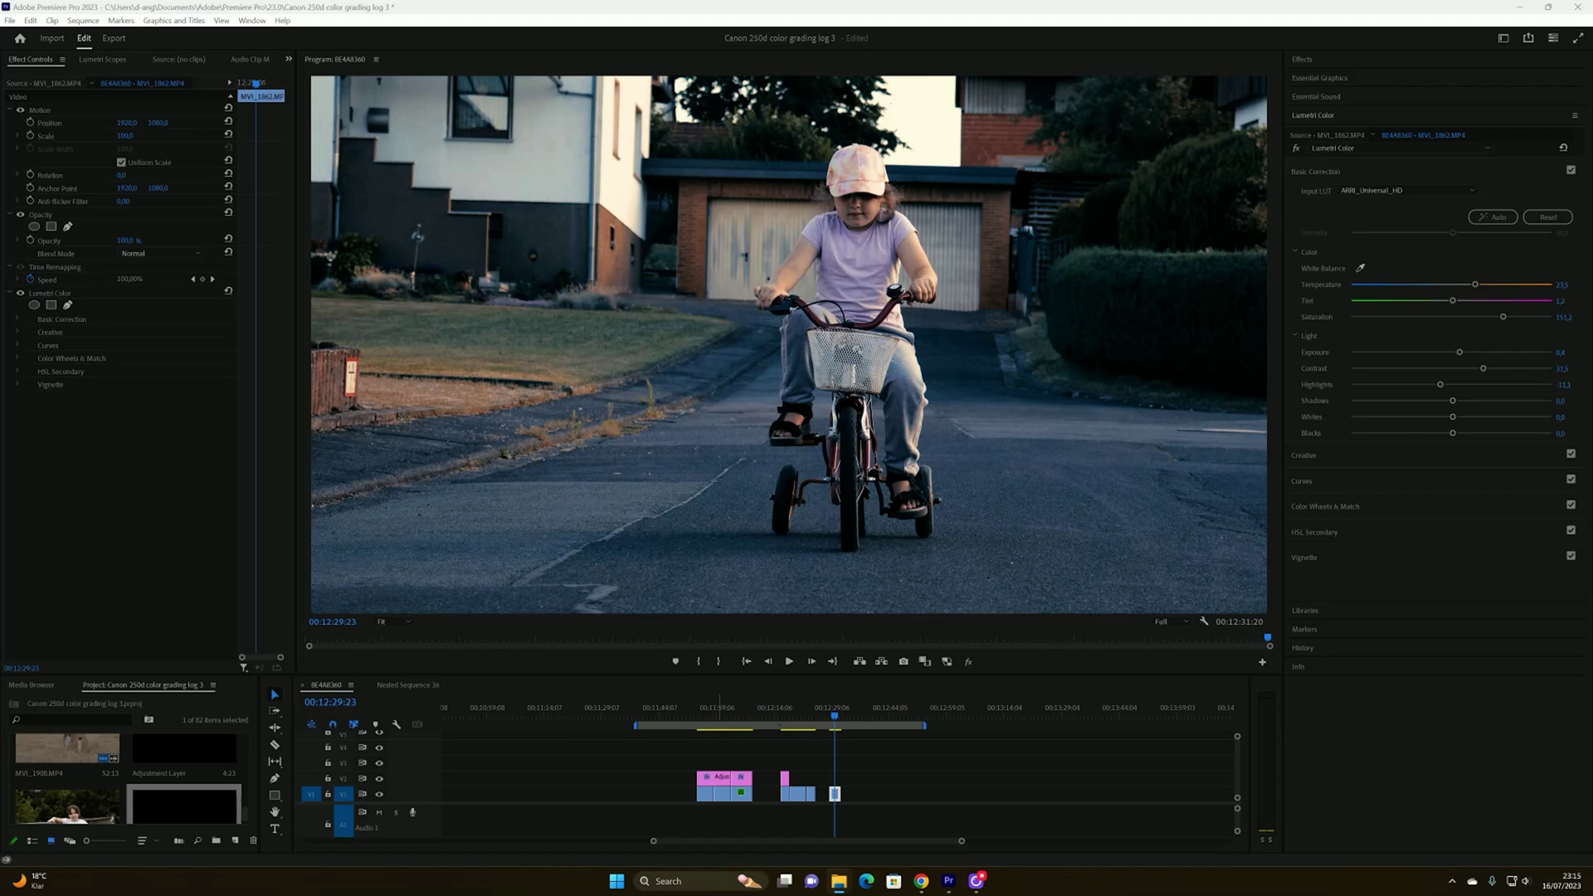
drag(66, 750, 859, 801)
click(879, 718)
drag(880, 718, 871, 719)
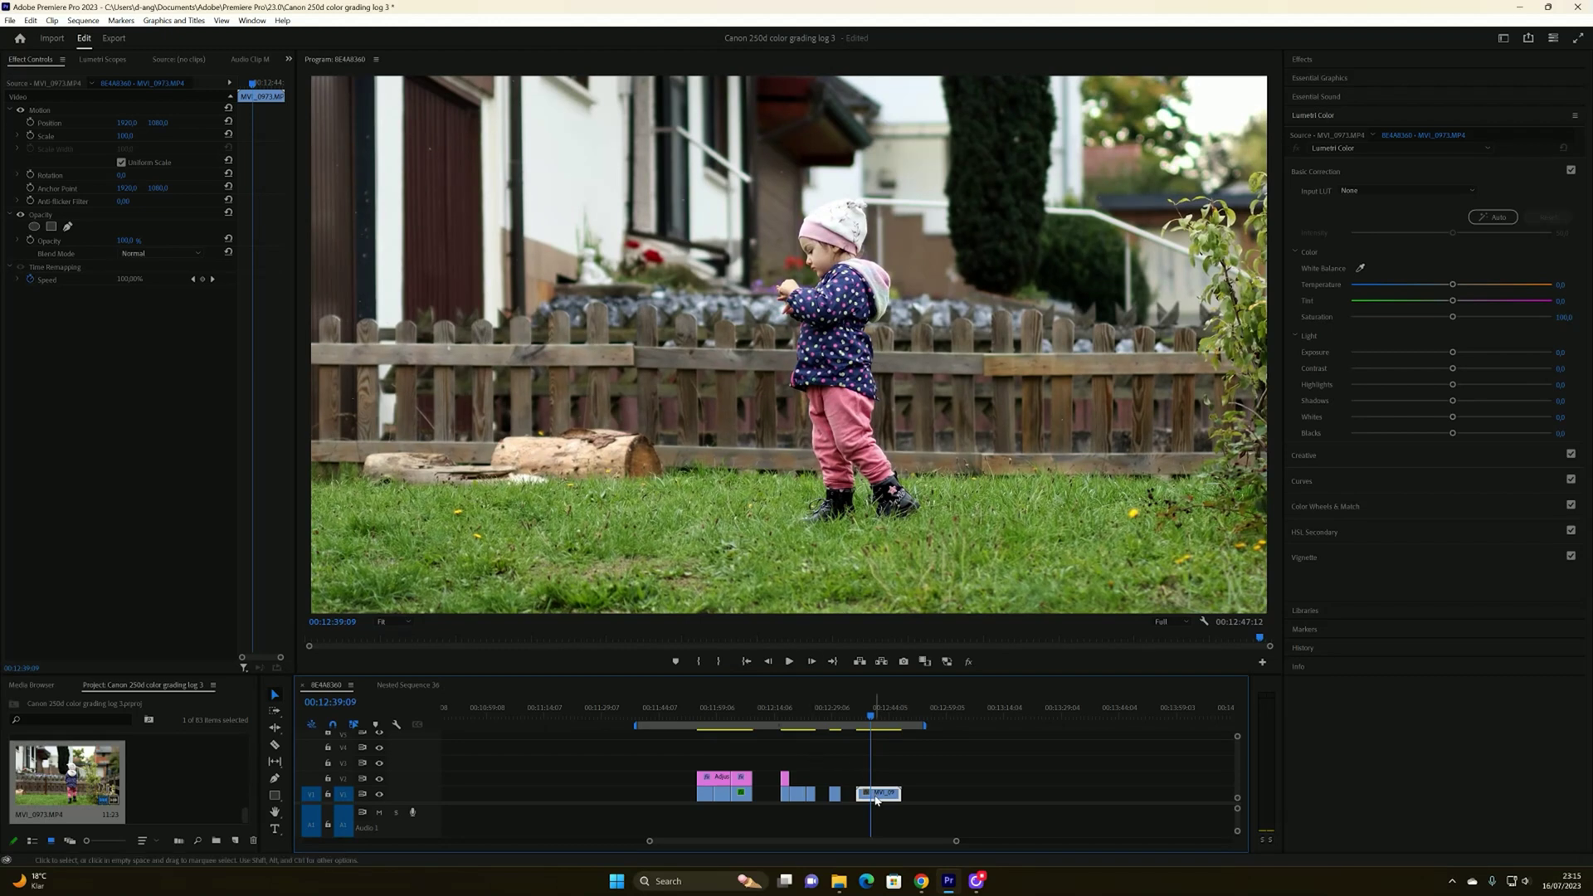
Examine the file properties of the MVI_0973.MP4 clip
right_click(875, 800)
click(904, 769)
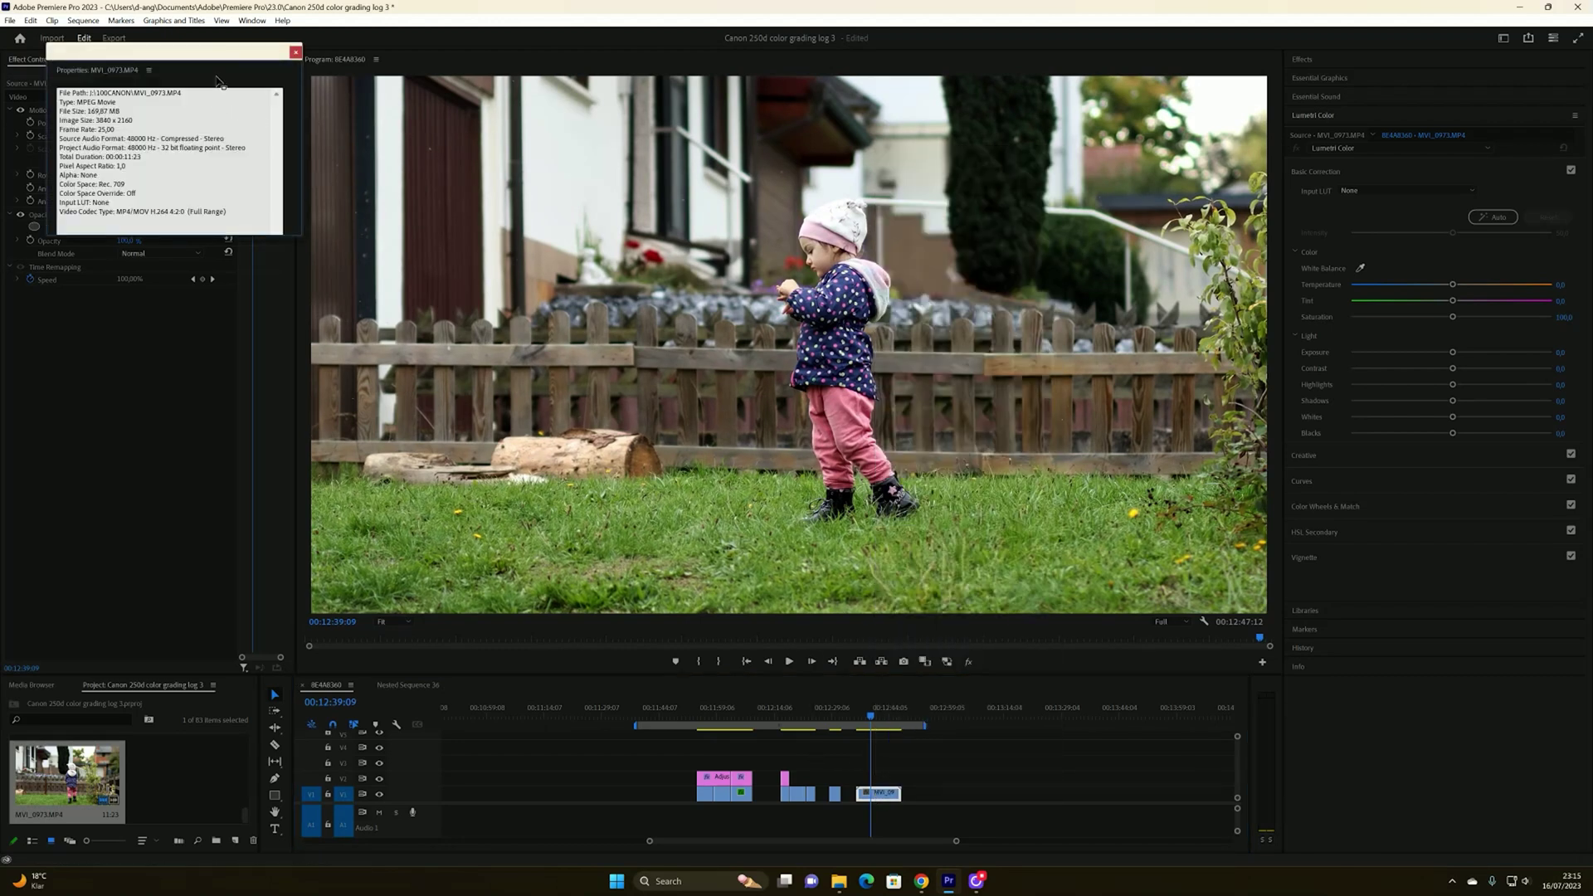
drag(226, 52, 643, 192)
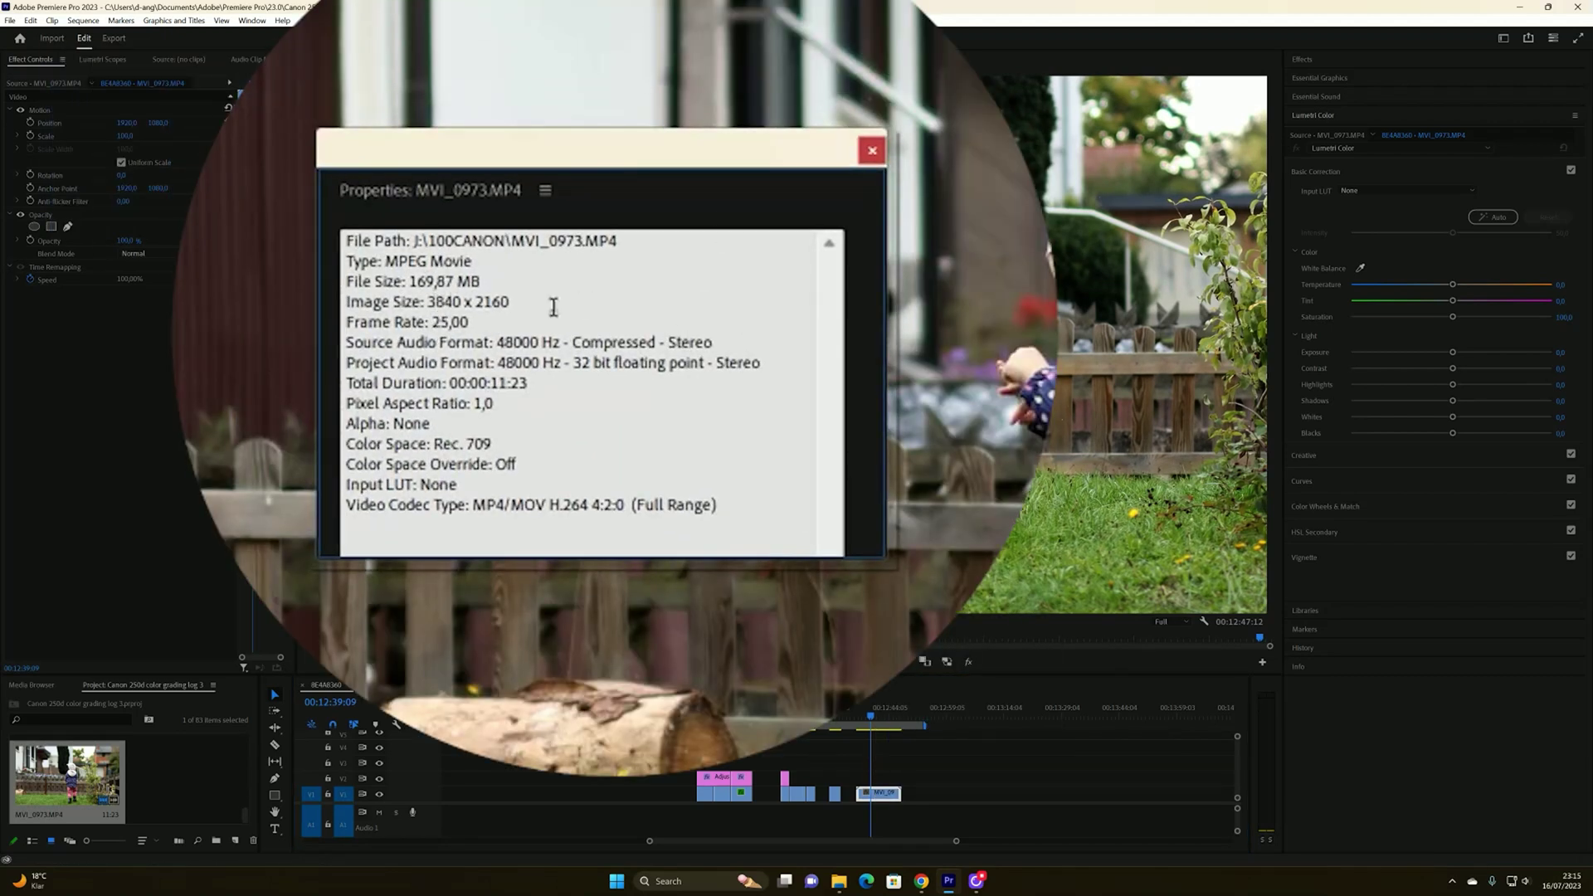
click(872, 151)
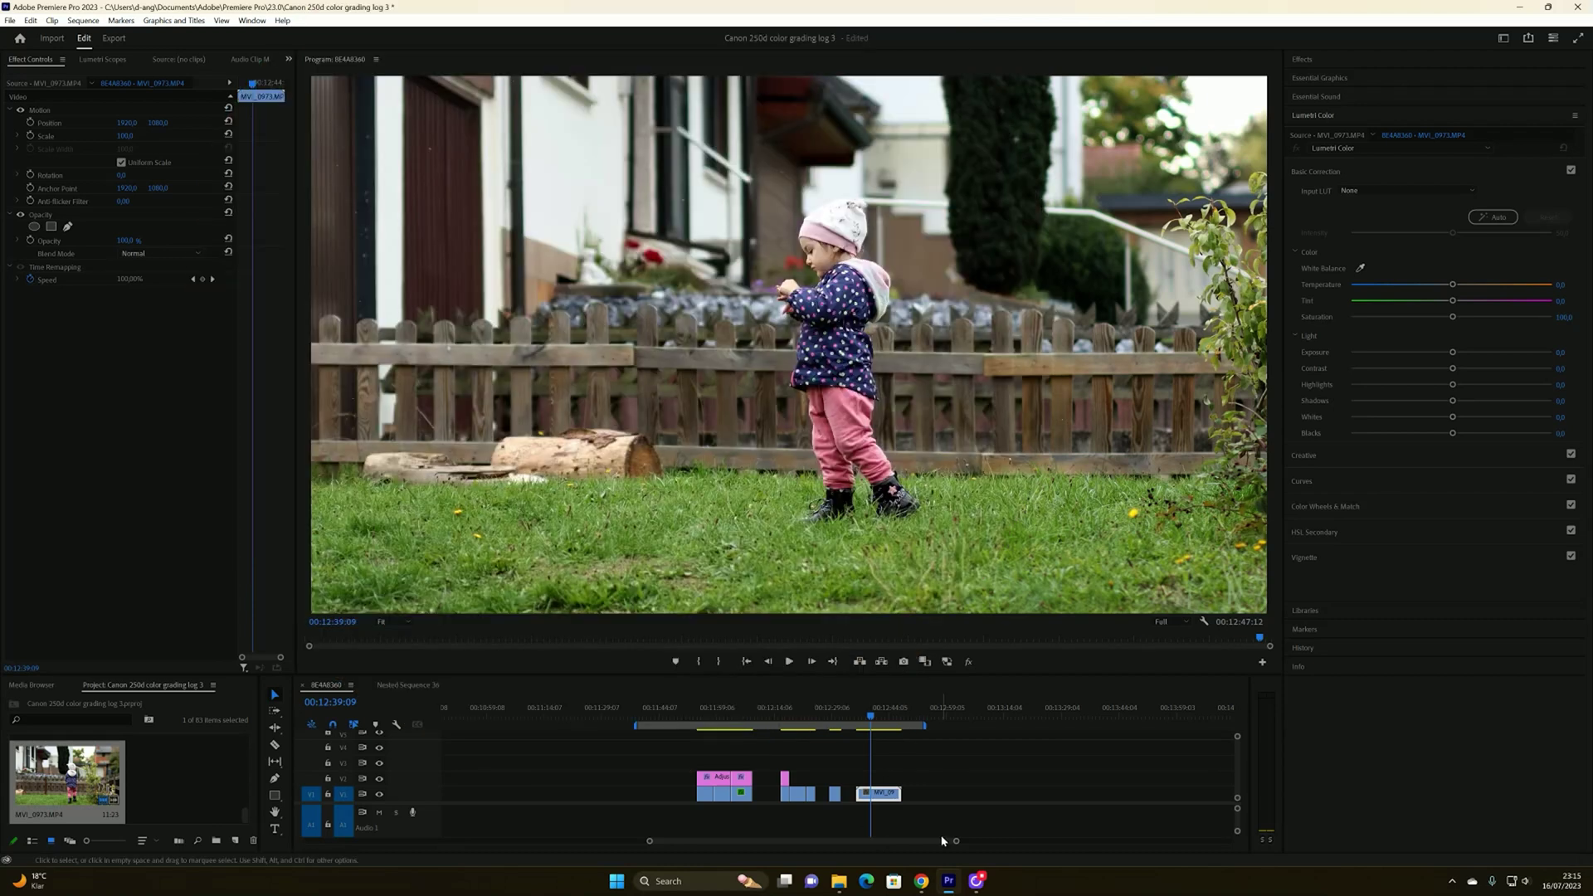
Lower the toddler clip's highlights and keep its saturation at the default
key(equal)
mouse_move(838, 730)
mouse_down()
mouse_move(913, 730)
mouse_move(841, 725)
mouse_up()
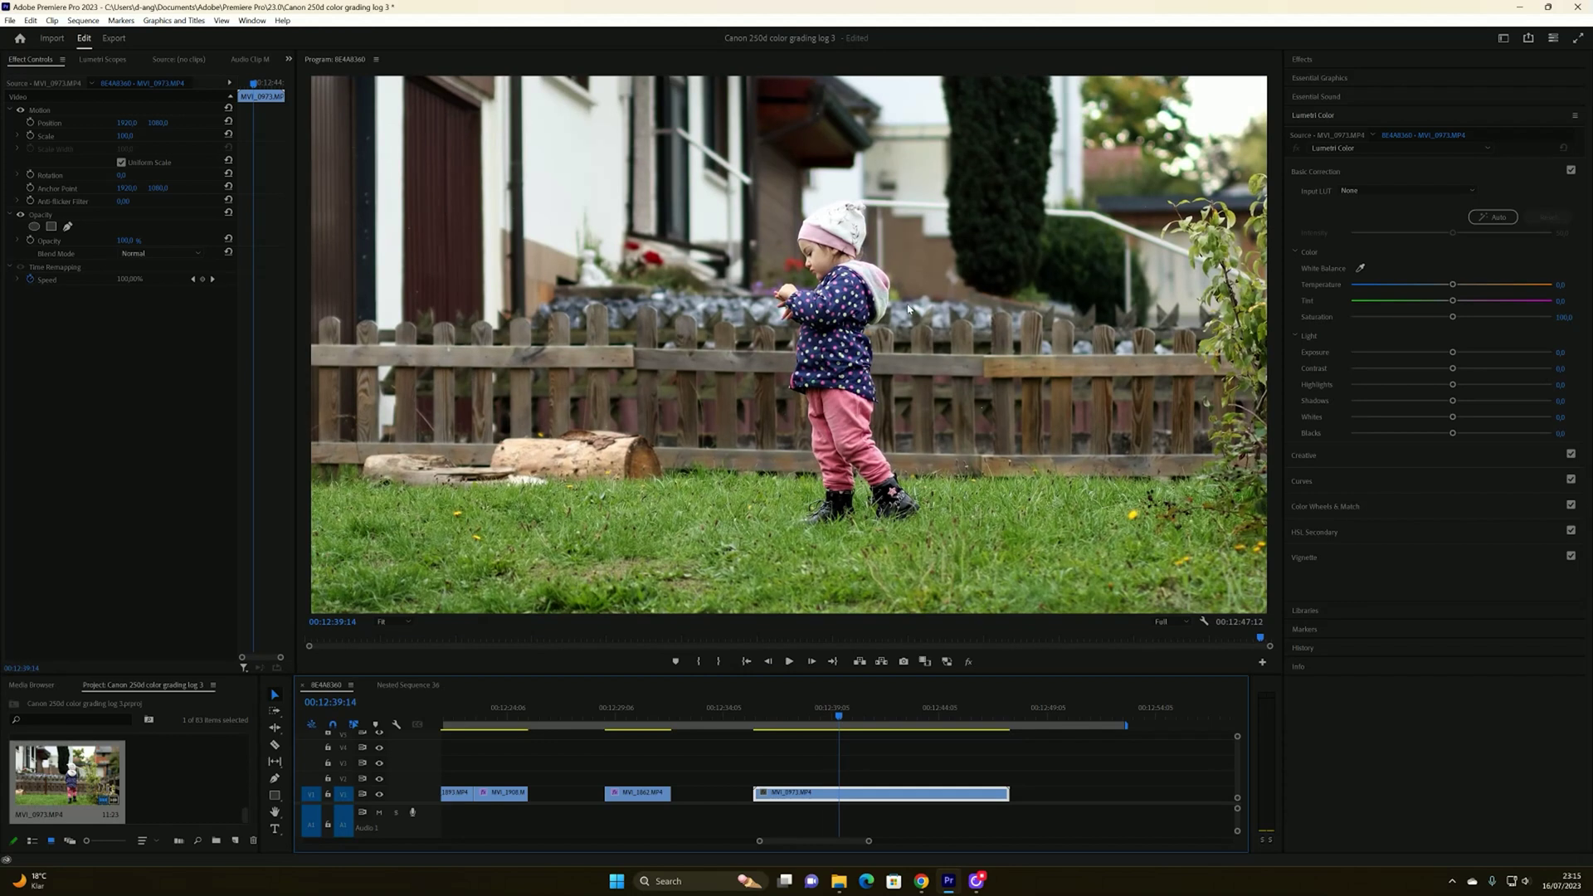
drag(1451, 384, 1425, 384)
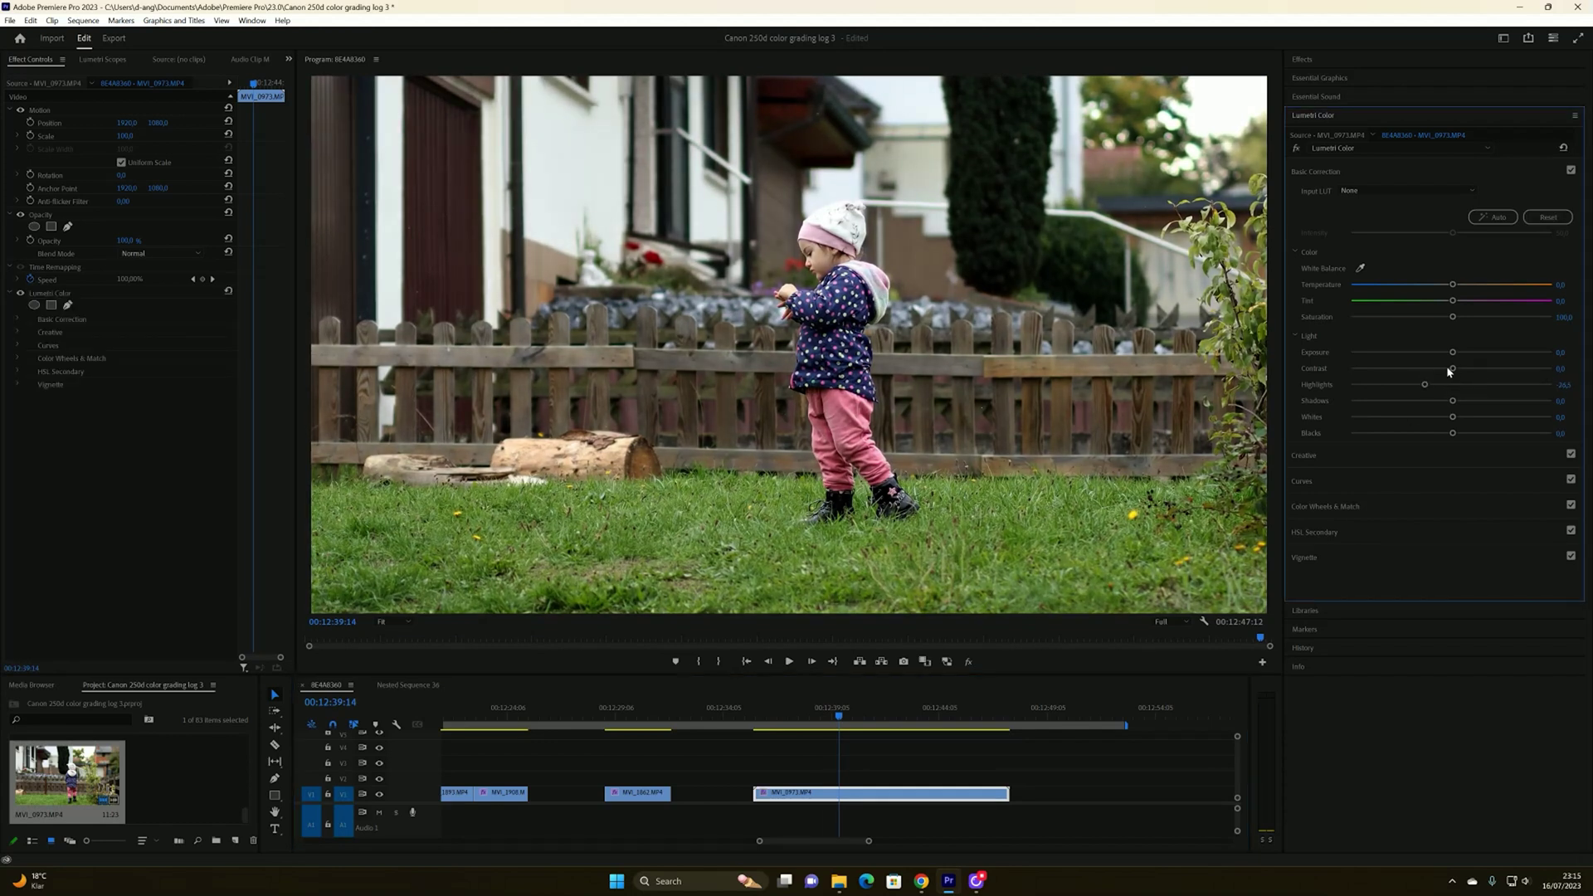
mouse_move(1452, 317)
mouse_down()
mouse_move(1512, 321)
mouse_move(1451, 317)
mouse_up()
double_click(1453, 319)
Try the D-21_delogC_EI0200_B1 input LUT on the toddler clip with reduced exposure and highlights, and reset the basic correction
click(1382, 190)
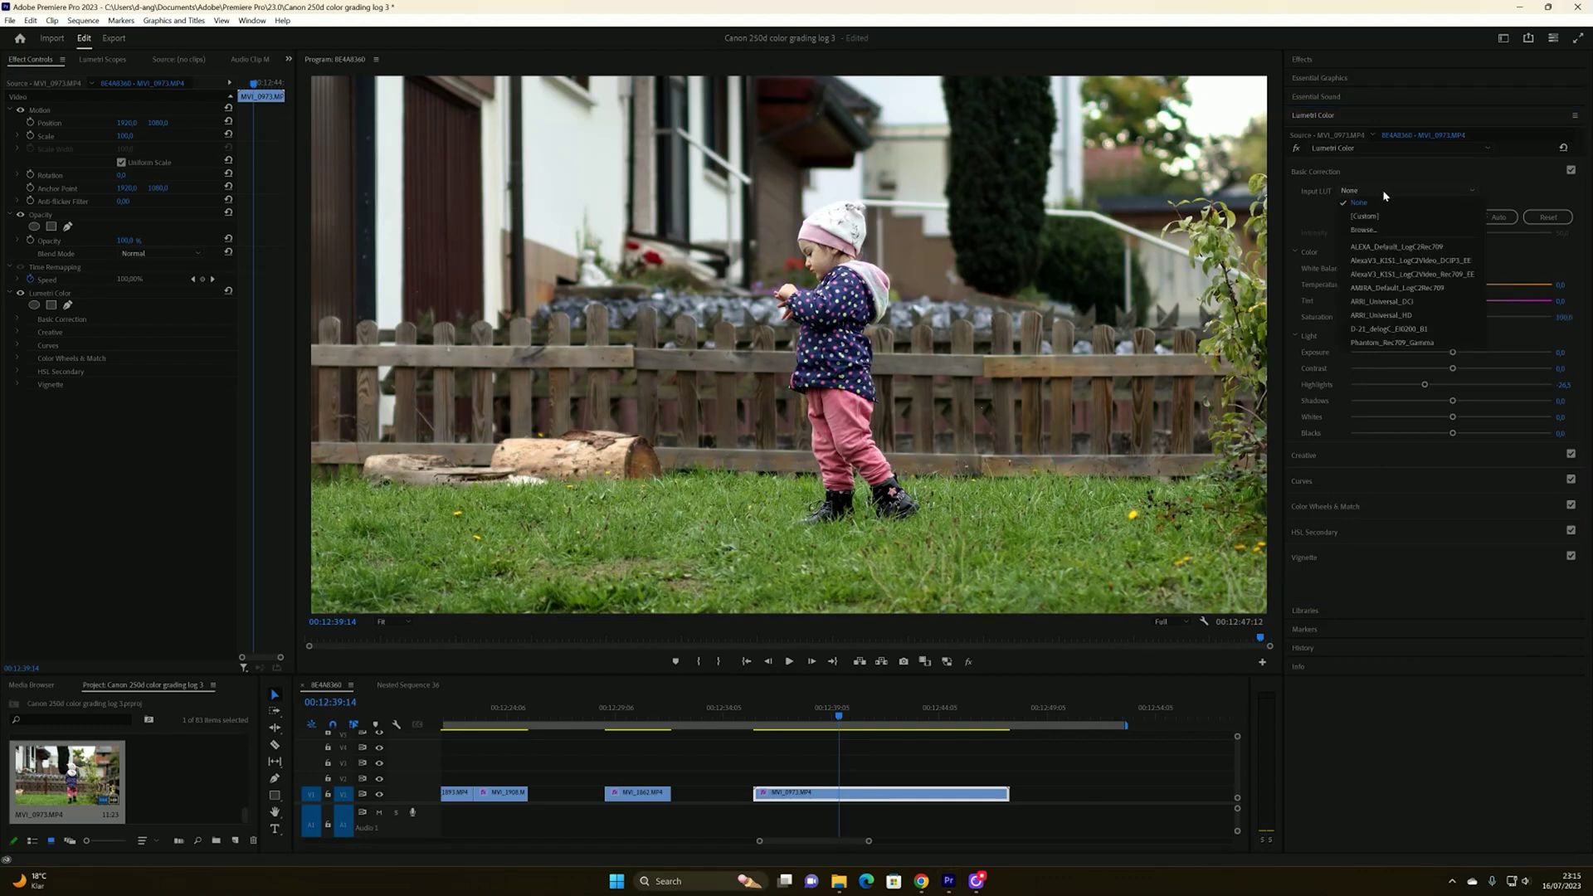
click(1373, 330)
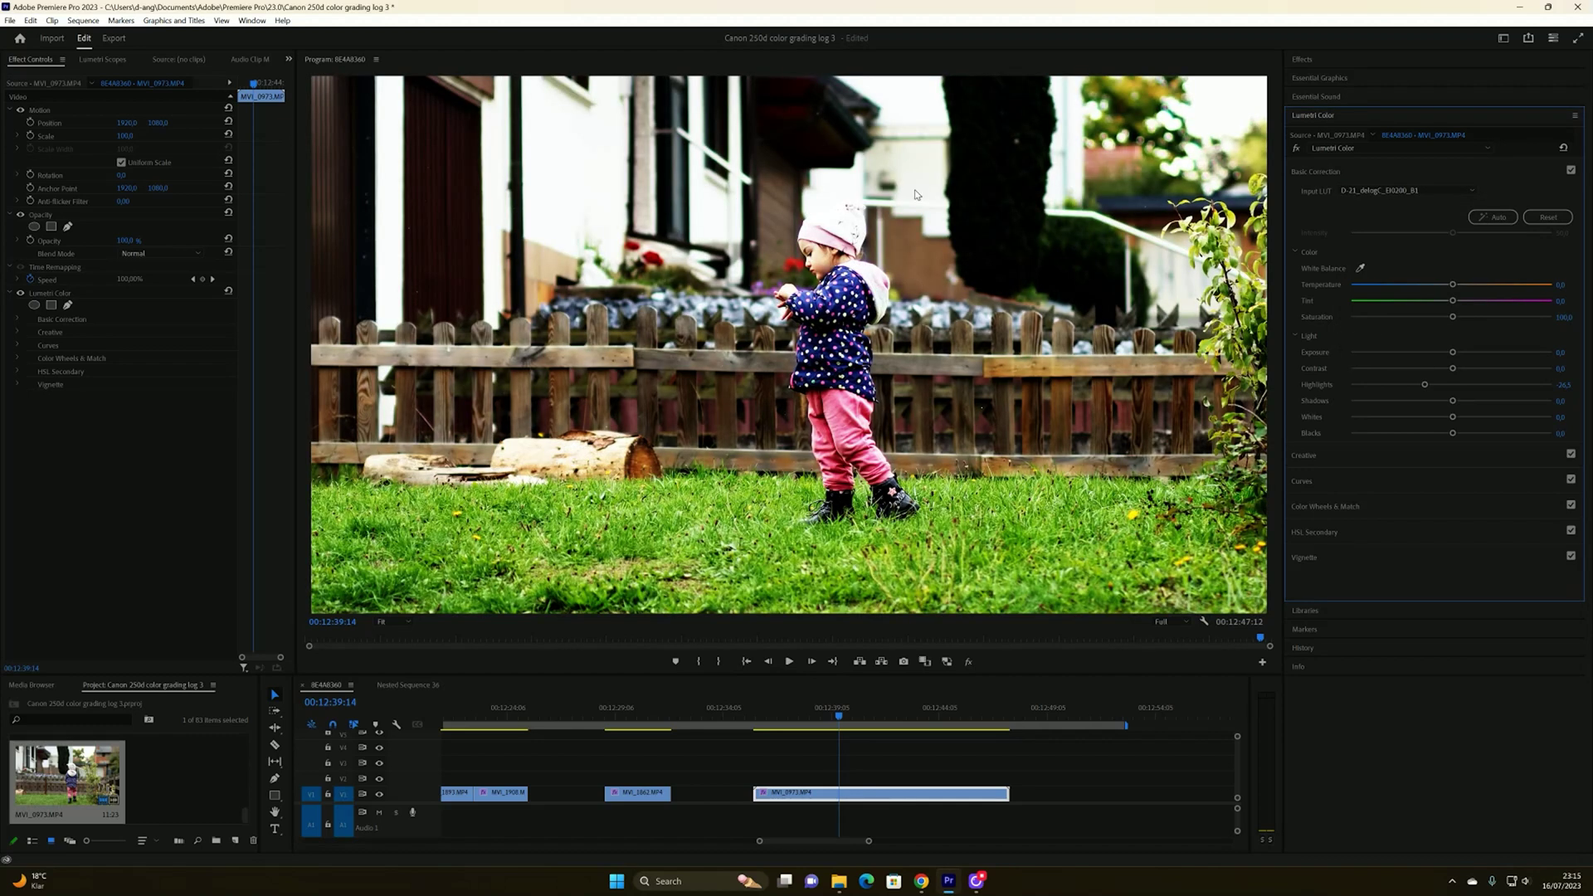
drag(1425, 384, 1444, 353)
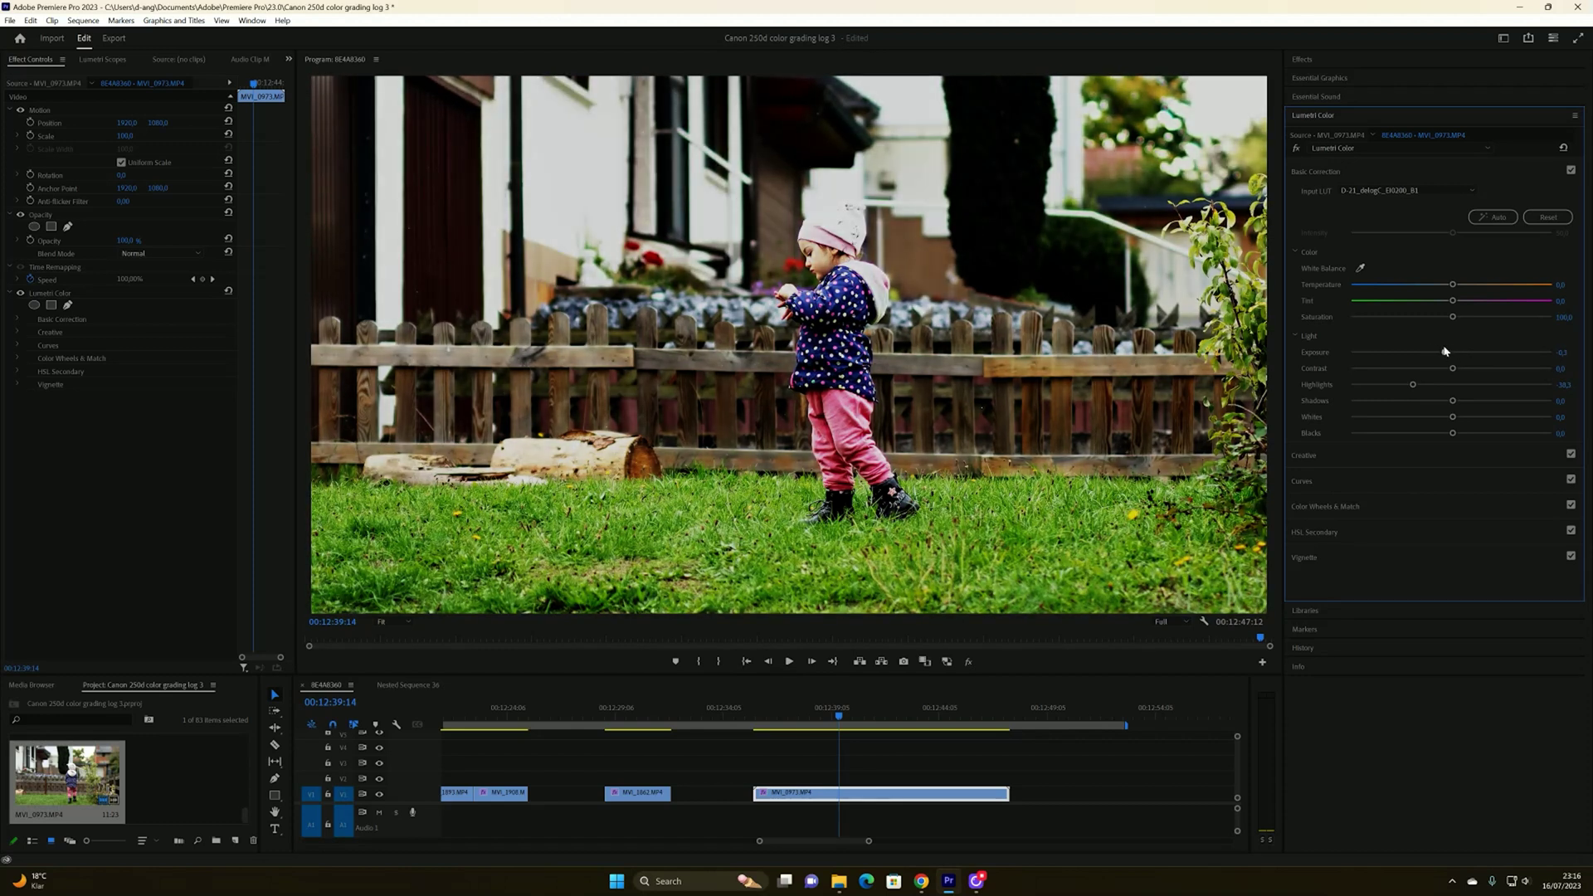
click(1548, 216)
Try the AlexaV3_K1S1_LogC2Video_DCIP3_EE and ALEXA_Default_LogC2Rec709 input LUTs on the toddler clip
click(1377, 190)
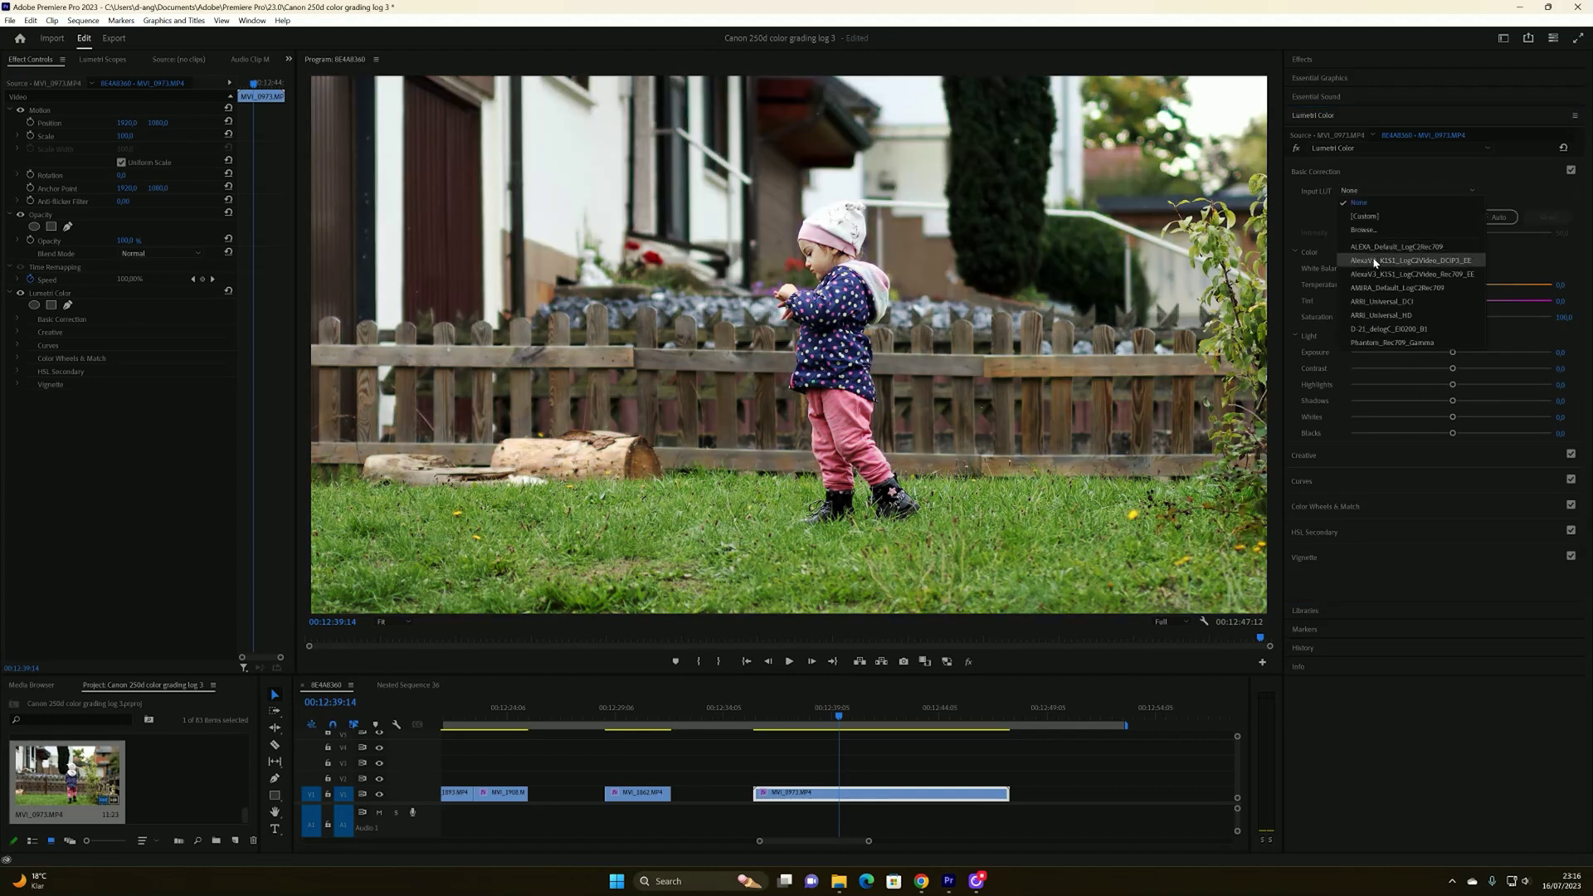
click(1376, 260)
click(1411, 190)
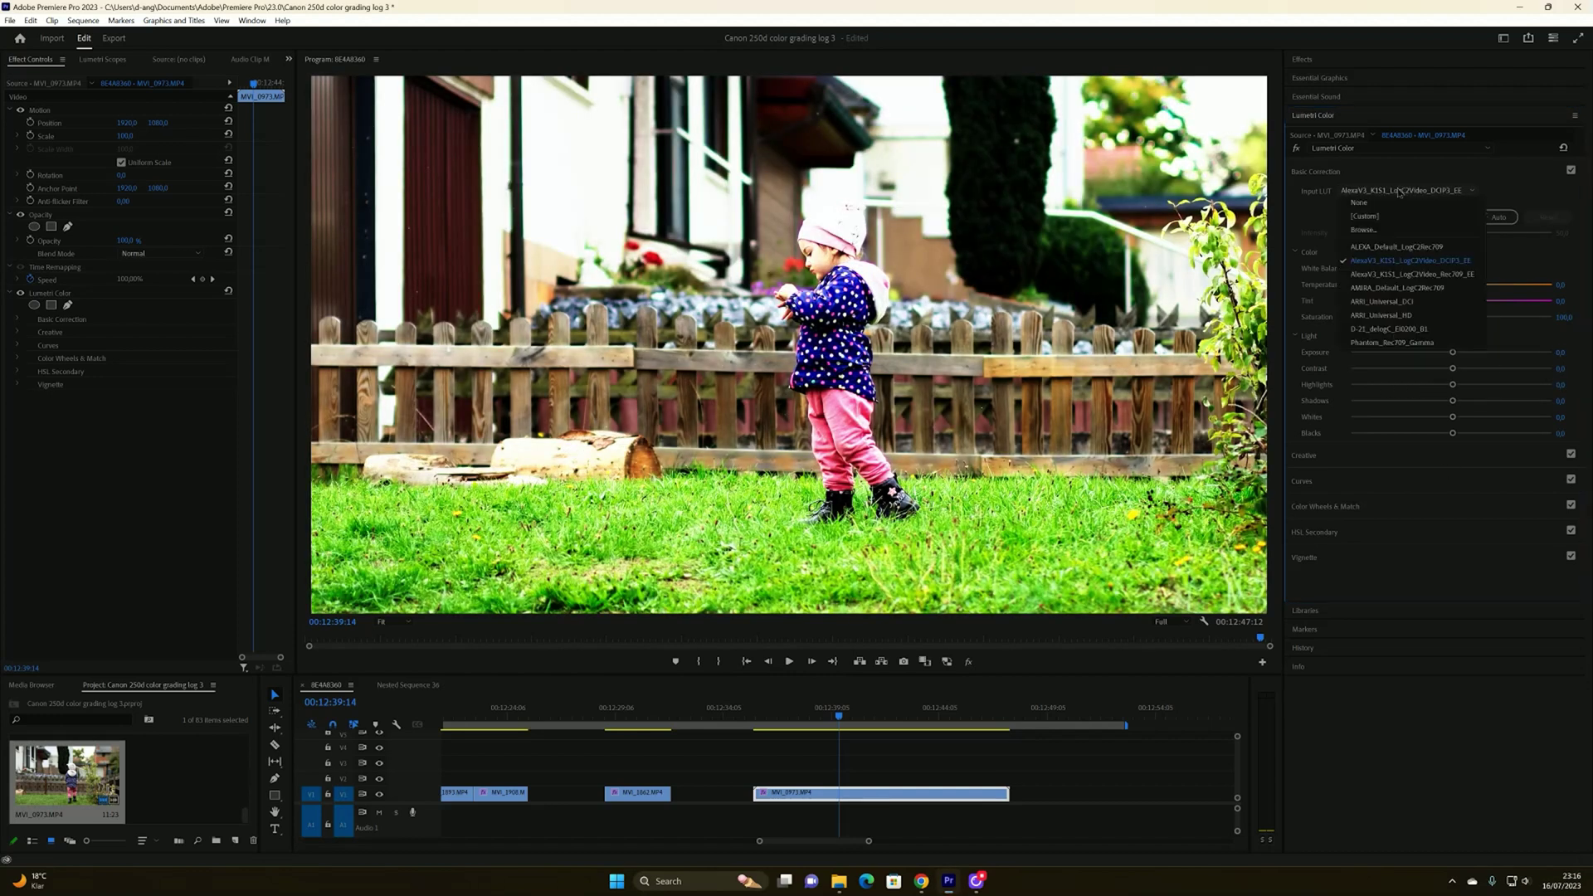
click(1394, 246)
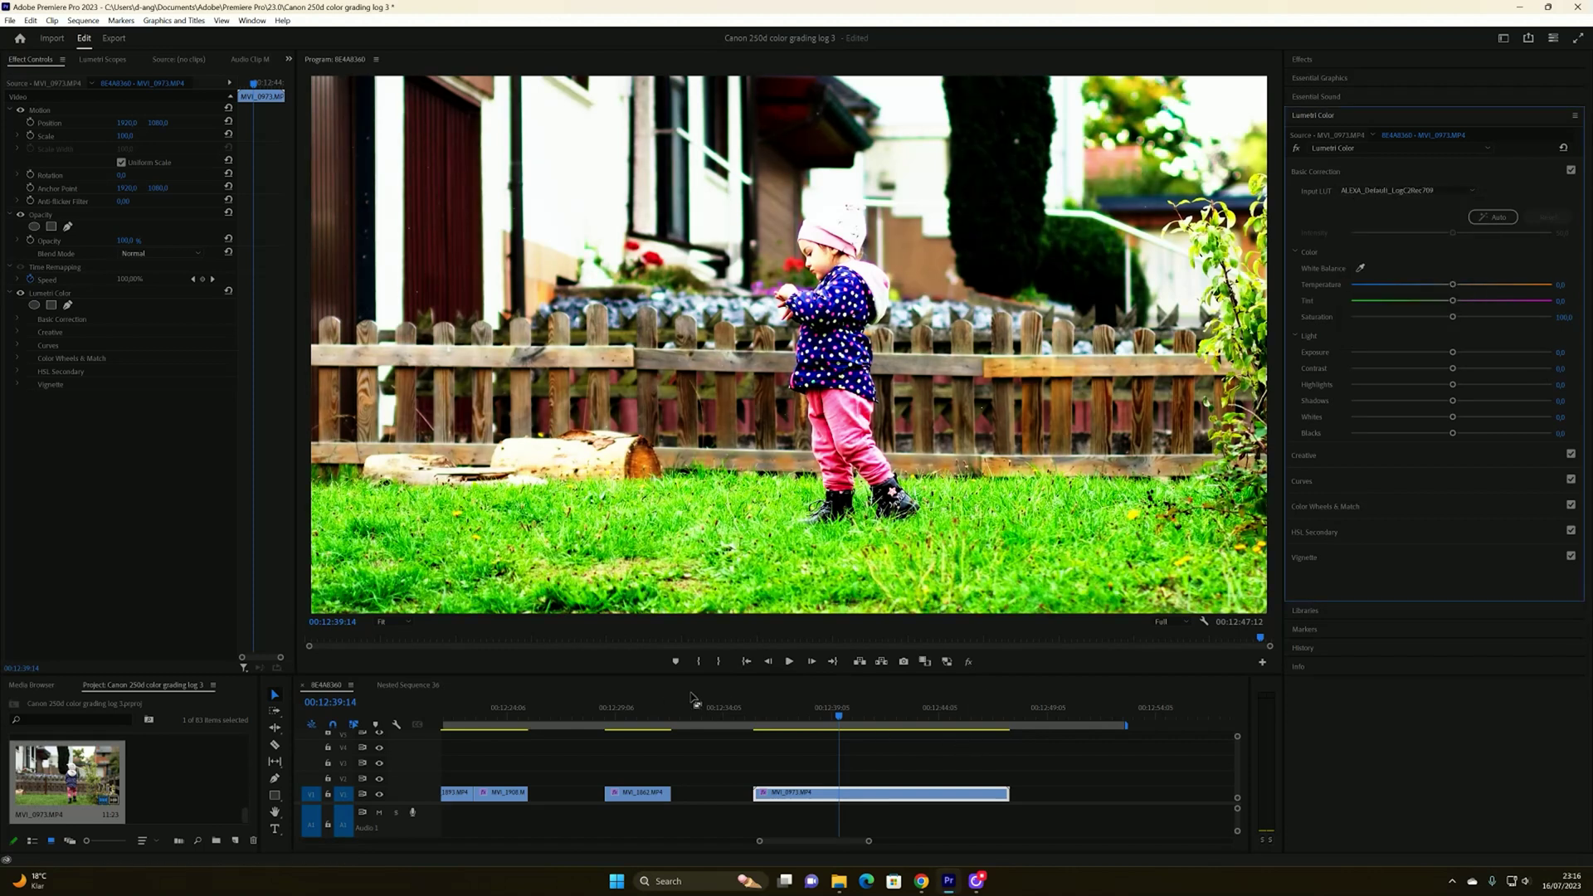
Reset the bicycle clip's basic correction and try the ALEXA_Default_LogC2Rec709 input LUT on it
click(644, 709)
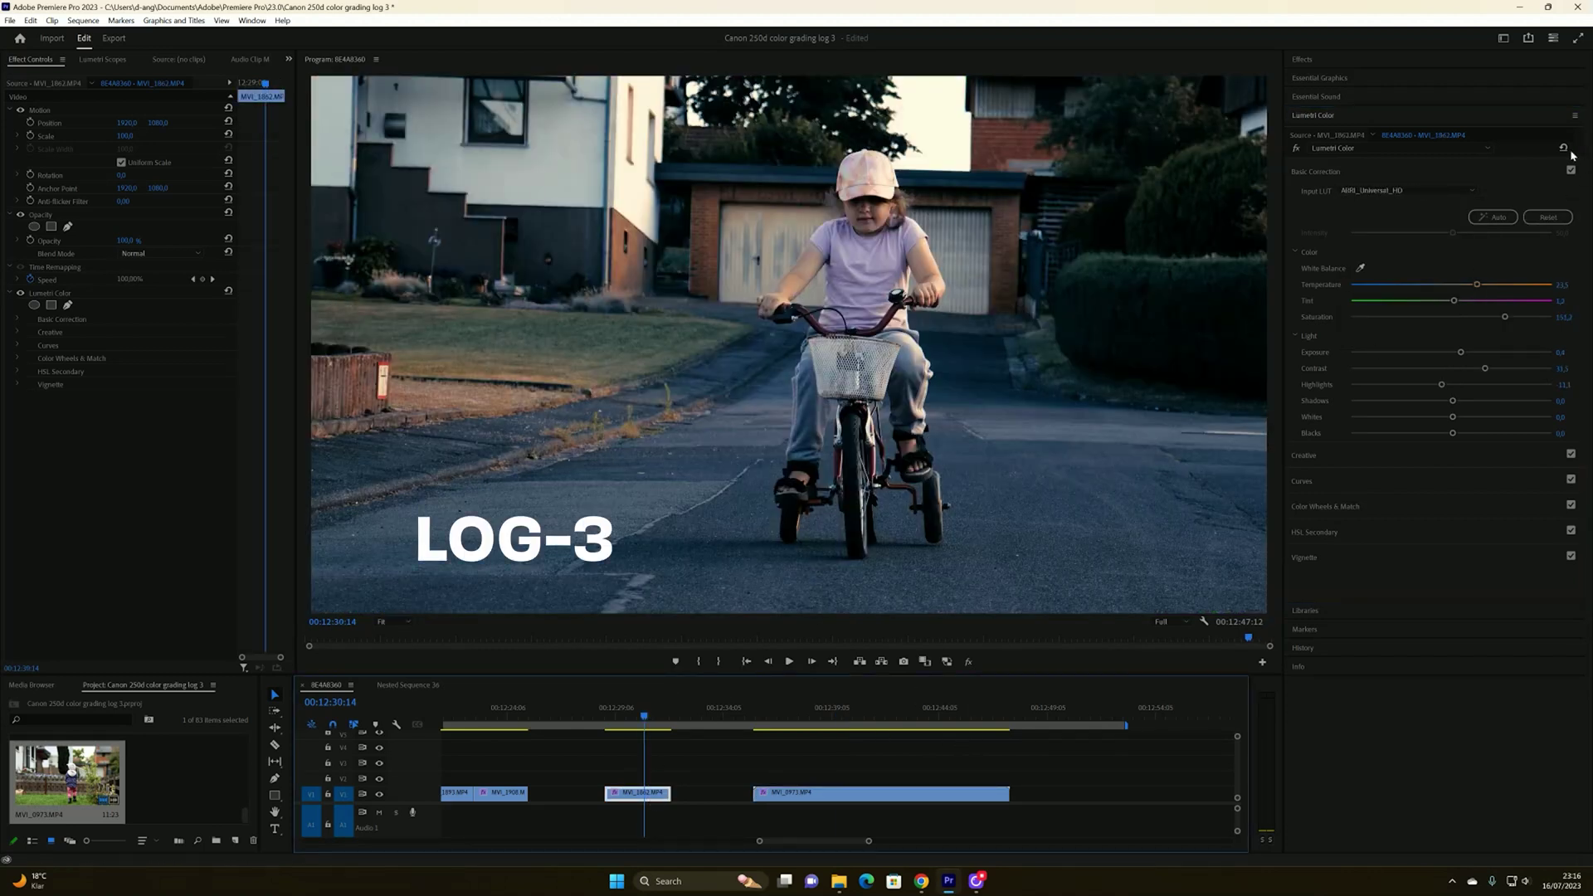
click(1548, 217)
click(1407, 192)
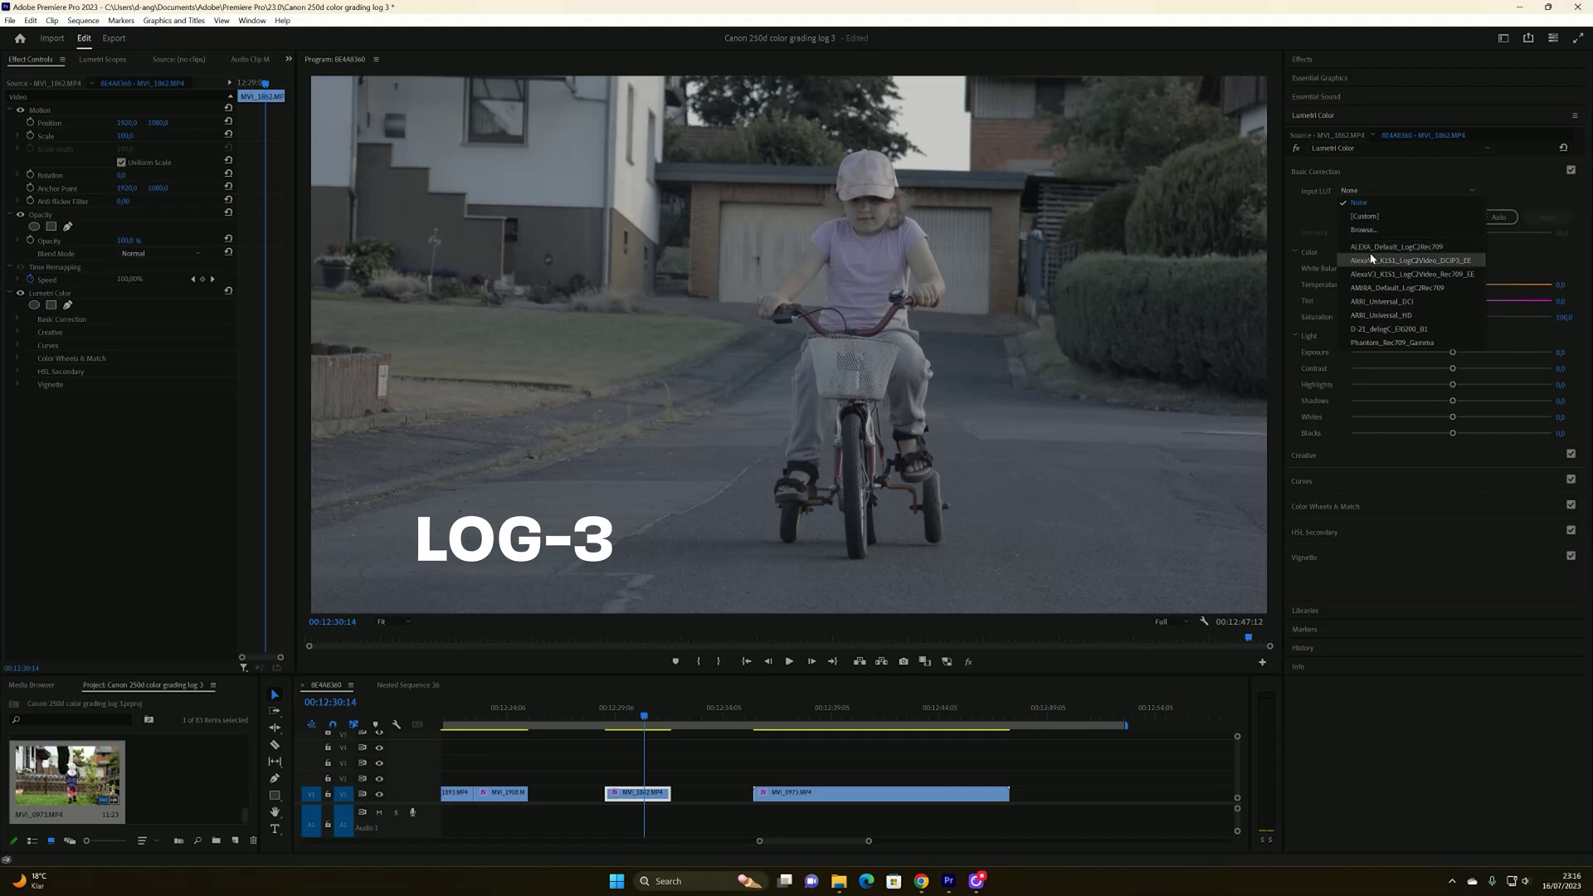
click(1373, 247)
Try the AlexaV3_K1S1_LogC2Video_Rec709_EE and AMIRA_Default_LogC2Rec709 input LUTs on the bicycle clip
click(1408, 192)
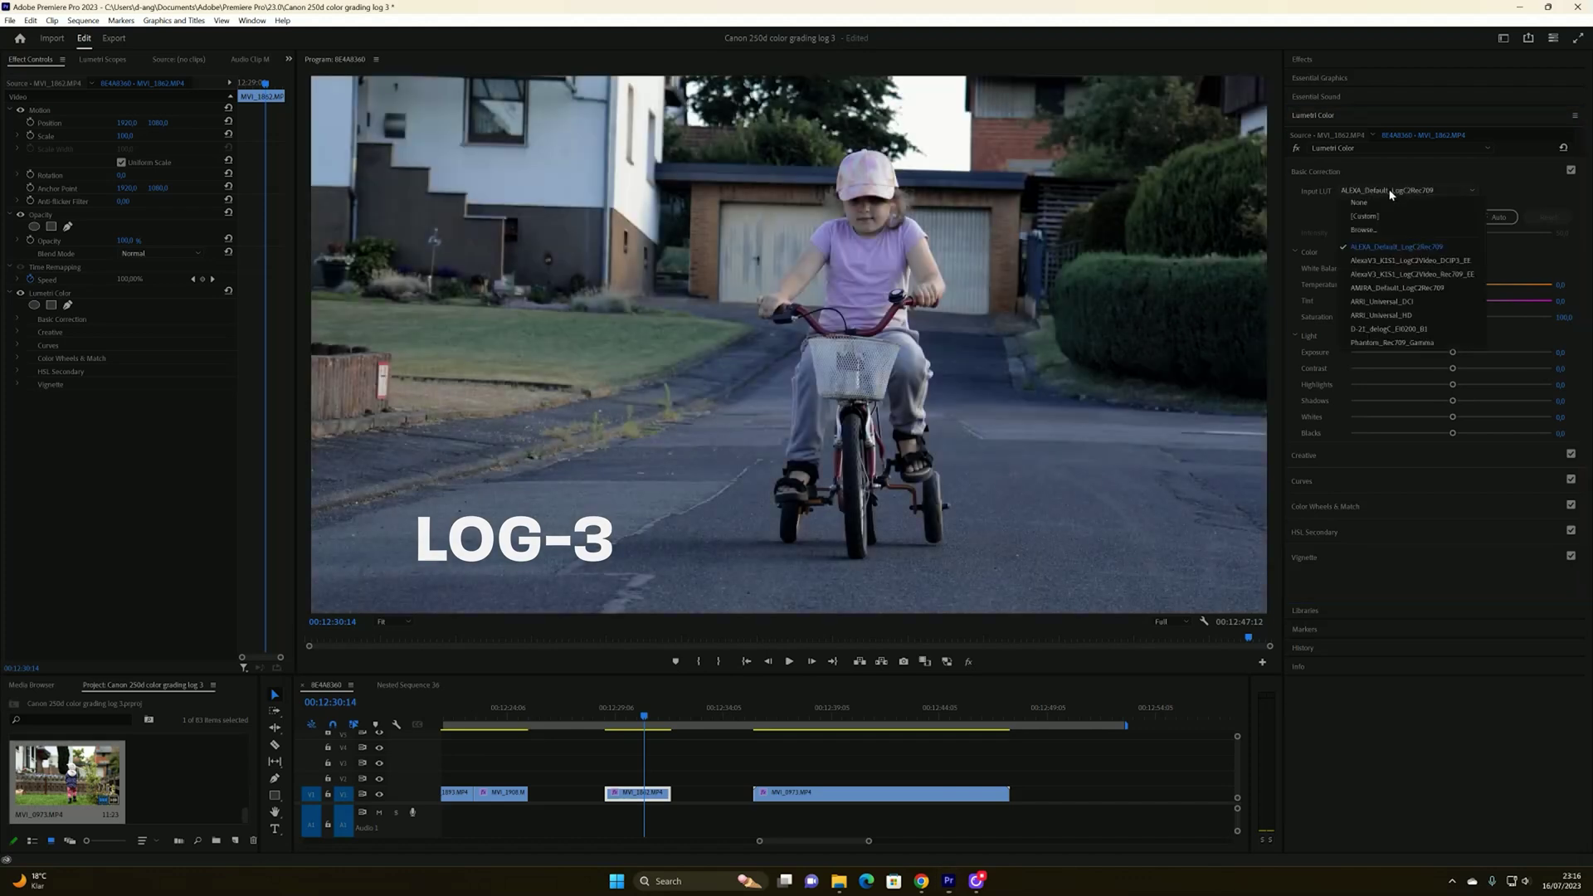
click(1410, 274)
click(1408, 192)
click(1391, 288)
click(1408, 192)
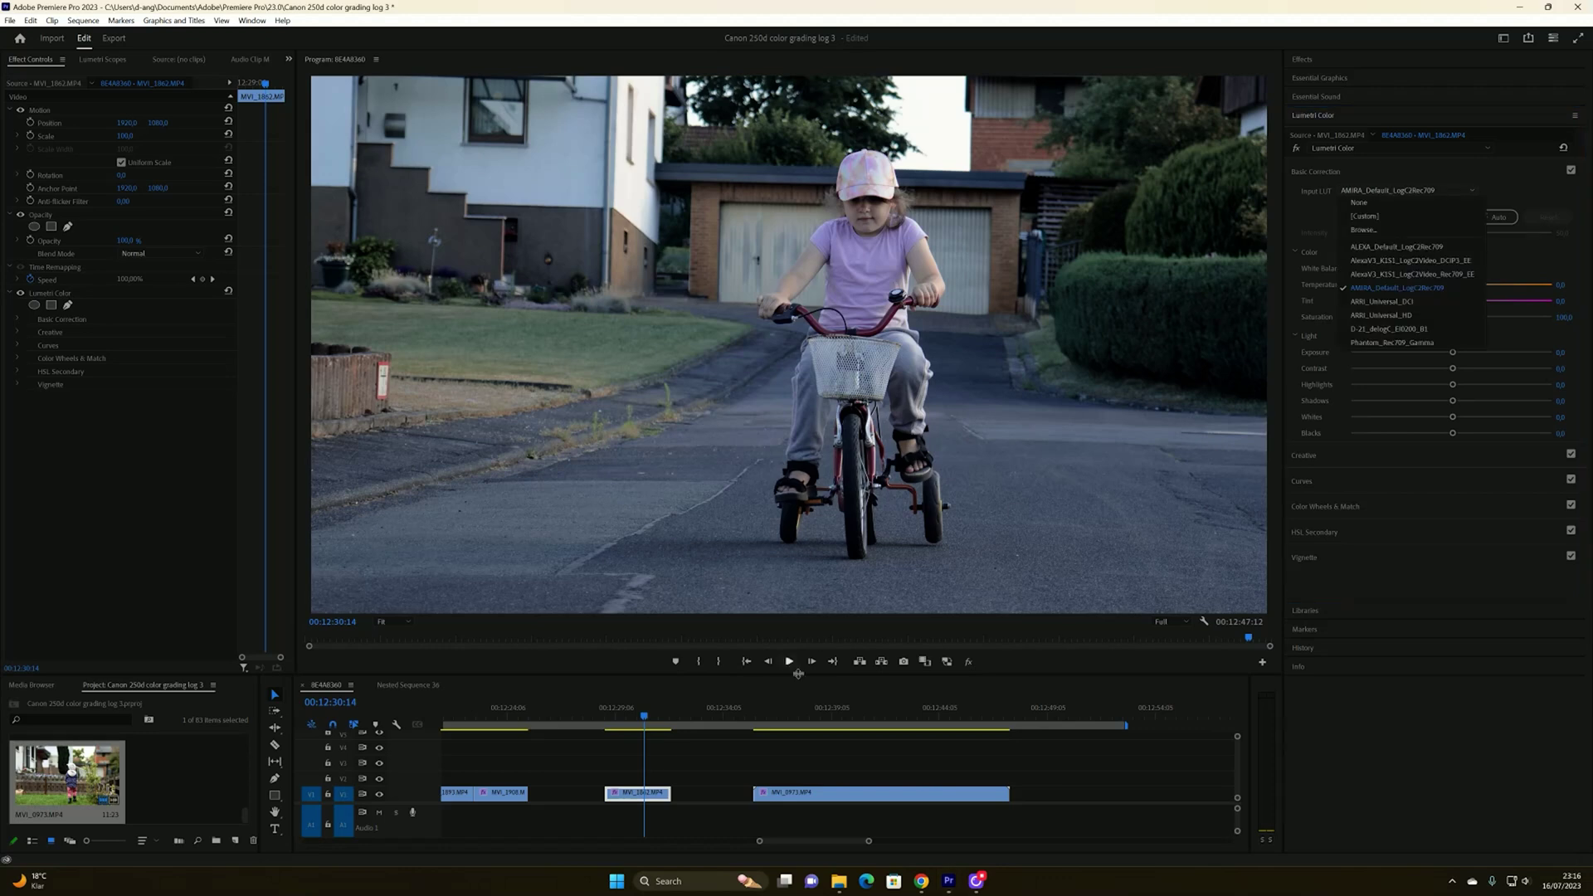
Return to the toddler clip, clear its input LUT and apply ALEXA_Default_LogC2Rec709 again
click(824, 710)
click(872, 797)
click(1408, 191)
click(1383, 200)
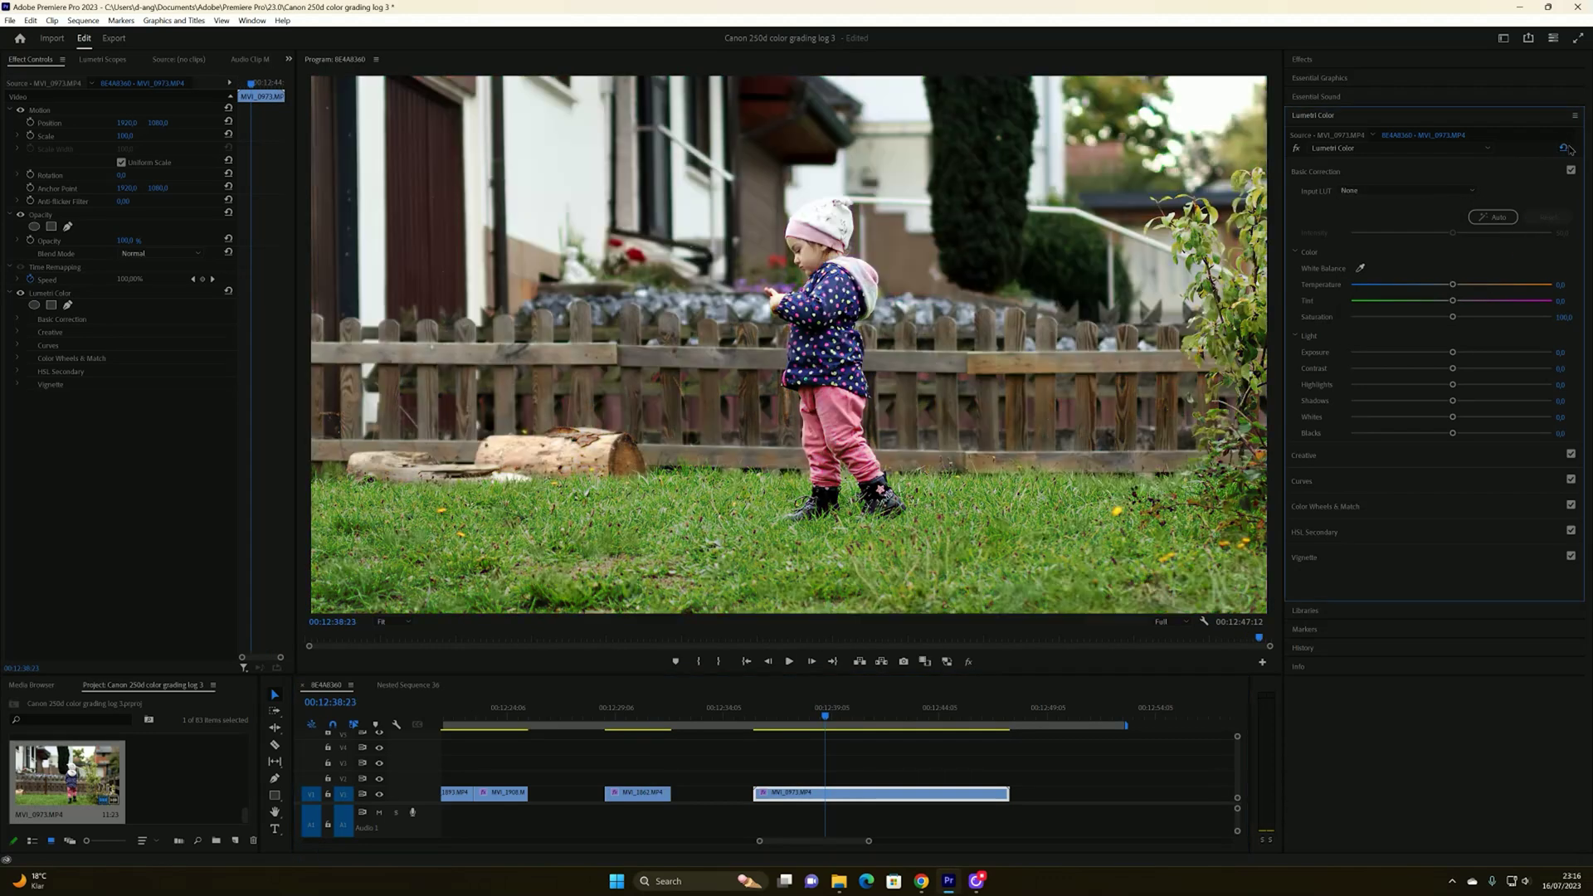
click(1383, 196)
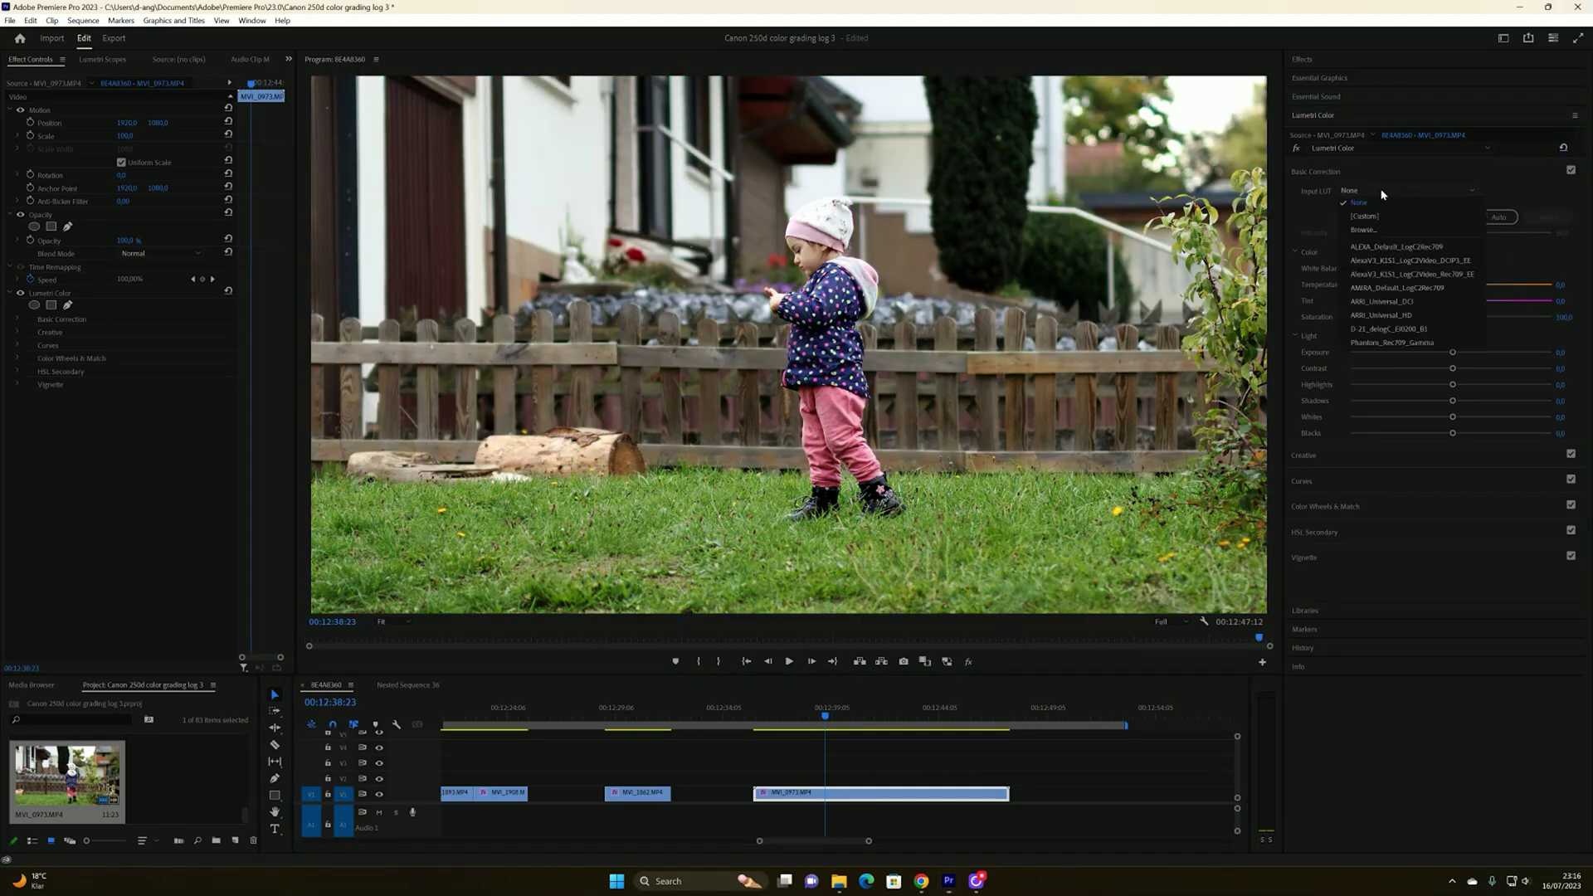
click(1372, 247)
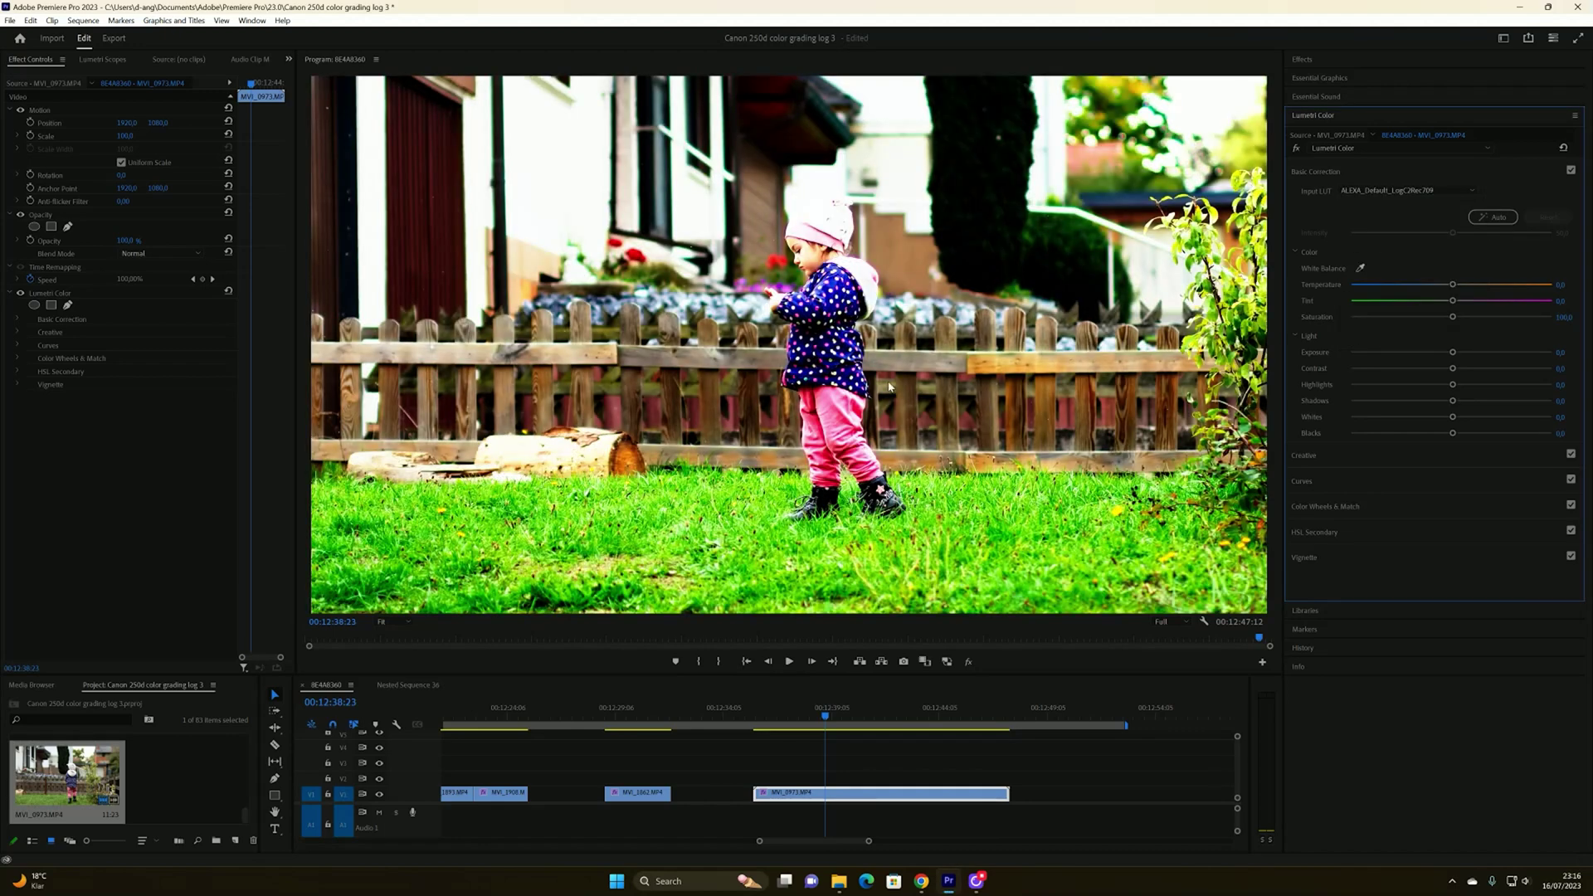
Try reducing exposure and highlights under the toddler clip's LUT, and reset the whole Lumetri effect
drag(1452, 352, 1443, 384)
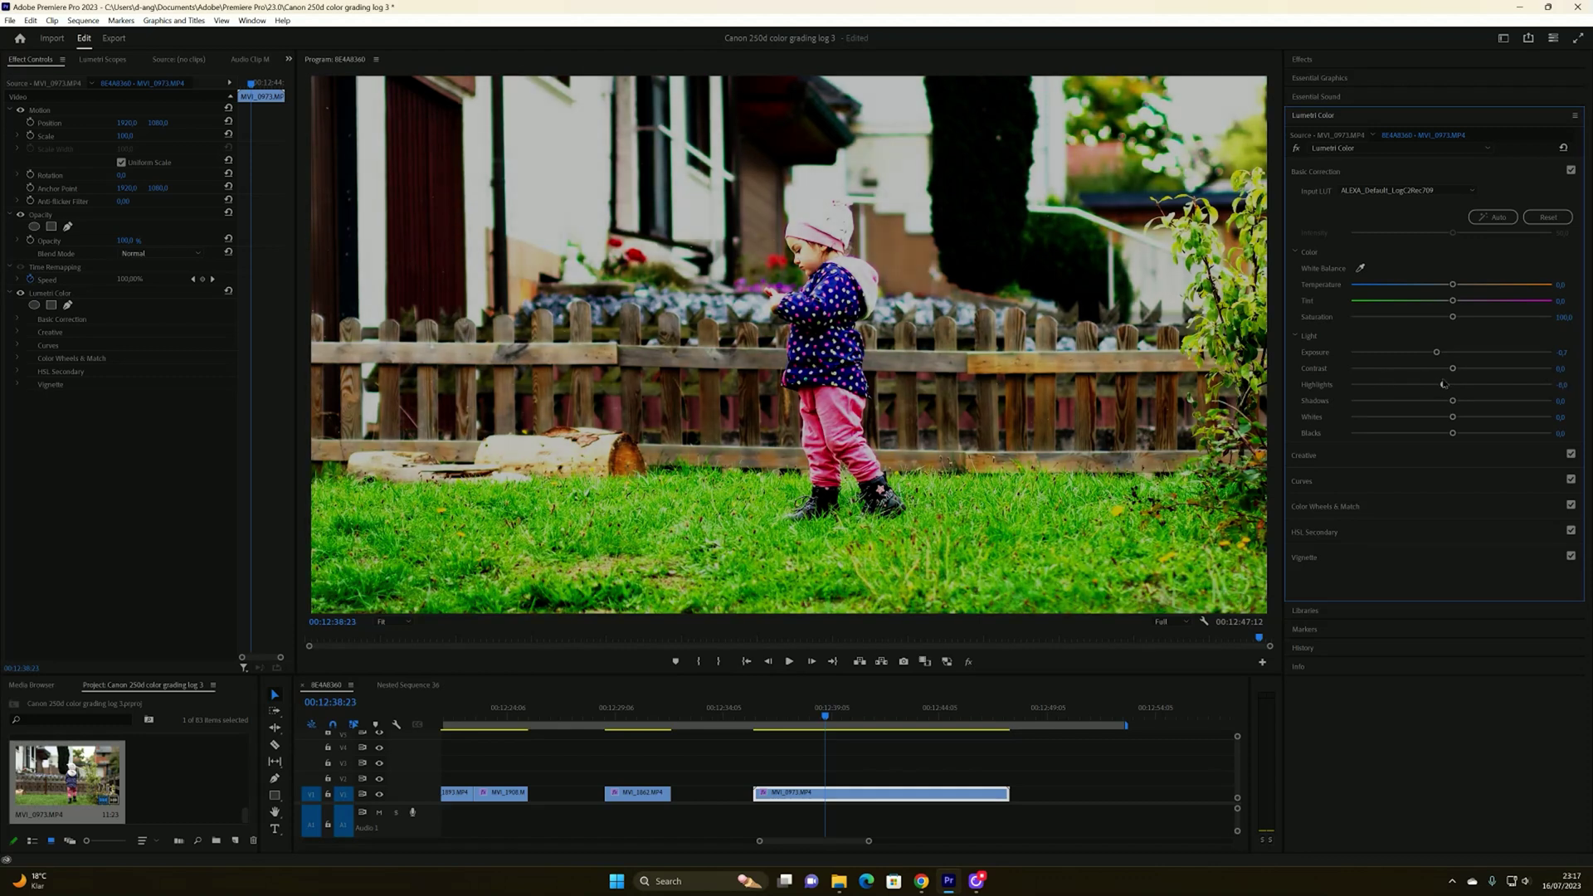
double_click(1436, 352)
drag(1452, 352, 1413, 384)
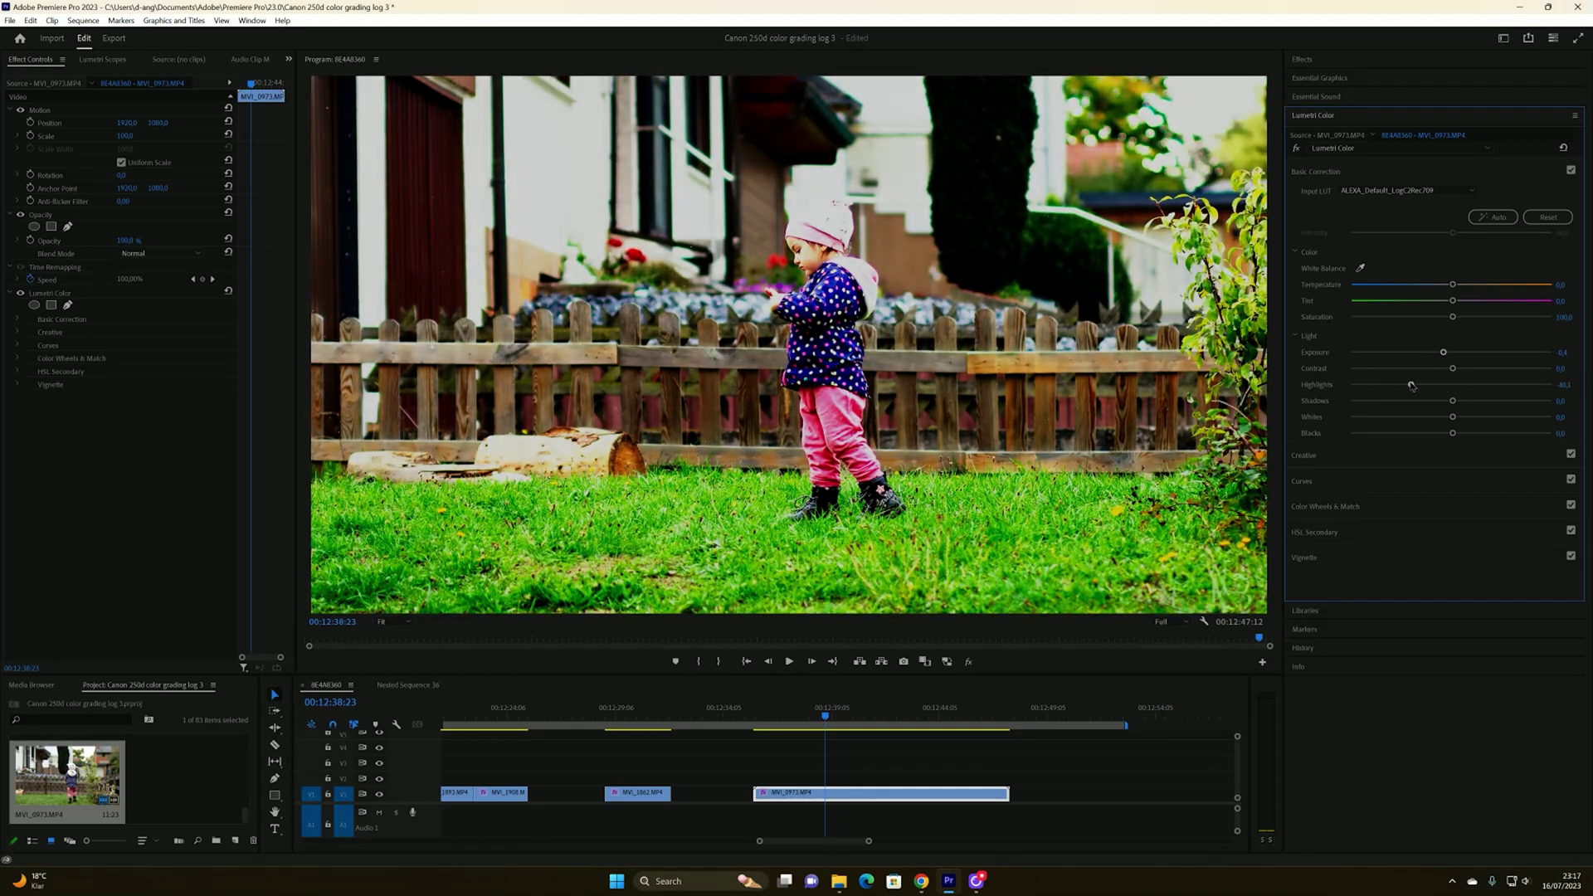
click(1564, 149)
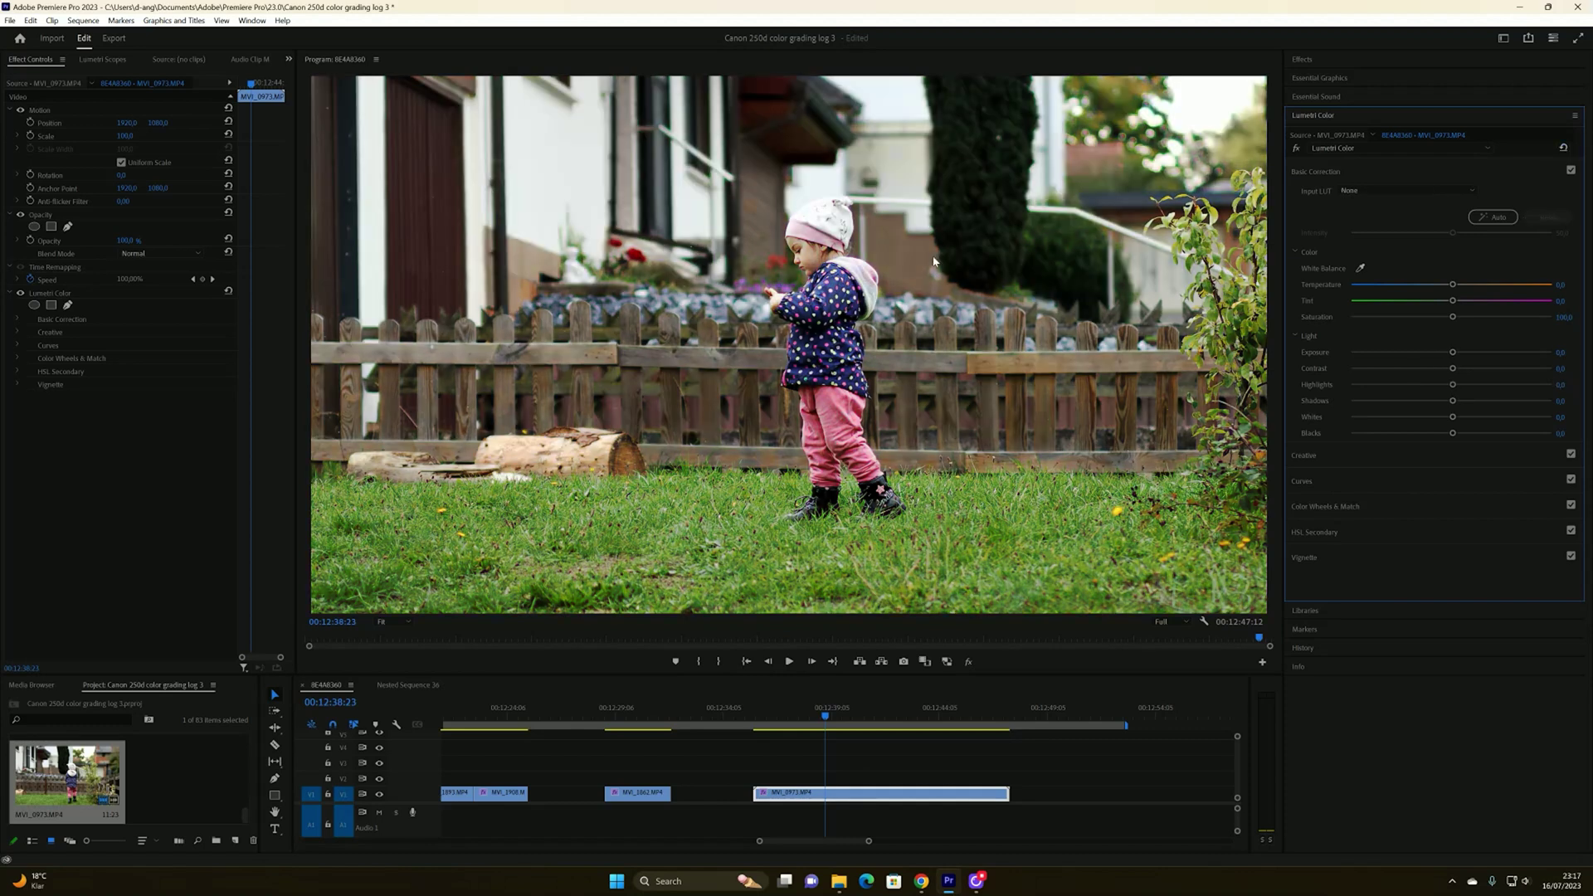
Without an input LUT, lower the toddler clip's highlights, lift its shadows slightly and try different saturation levels
drag(1454, 385, 1405, 385)
drag(1453, 318, 1498, 320)
drag(1452, 401, 1477, 403)
drag(1497, 317, 1487, 317)
drag(1477, 404, 1466, 403)
drag(1488, 317, 1557, 318)
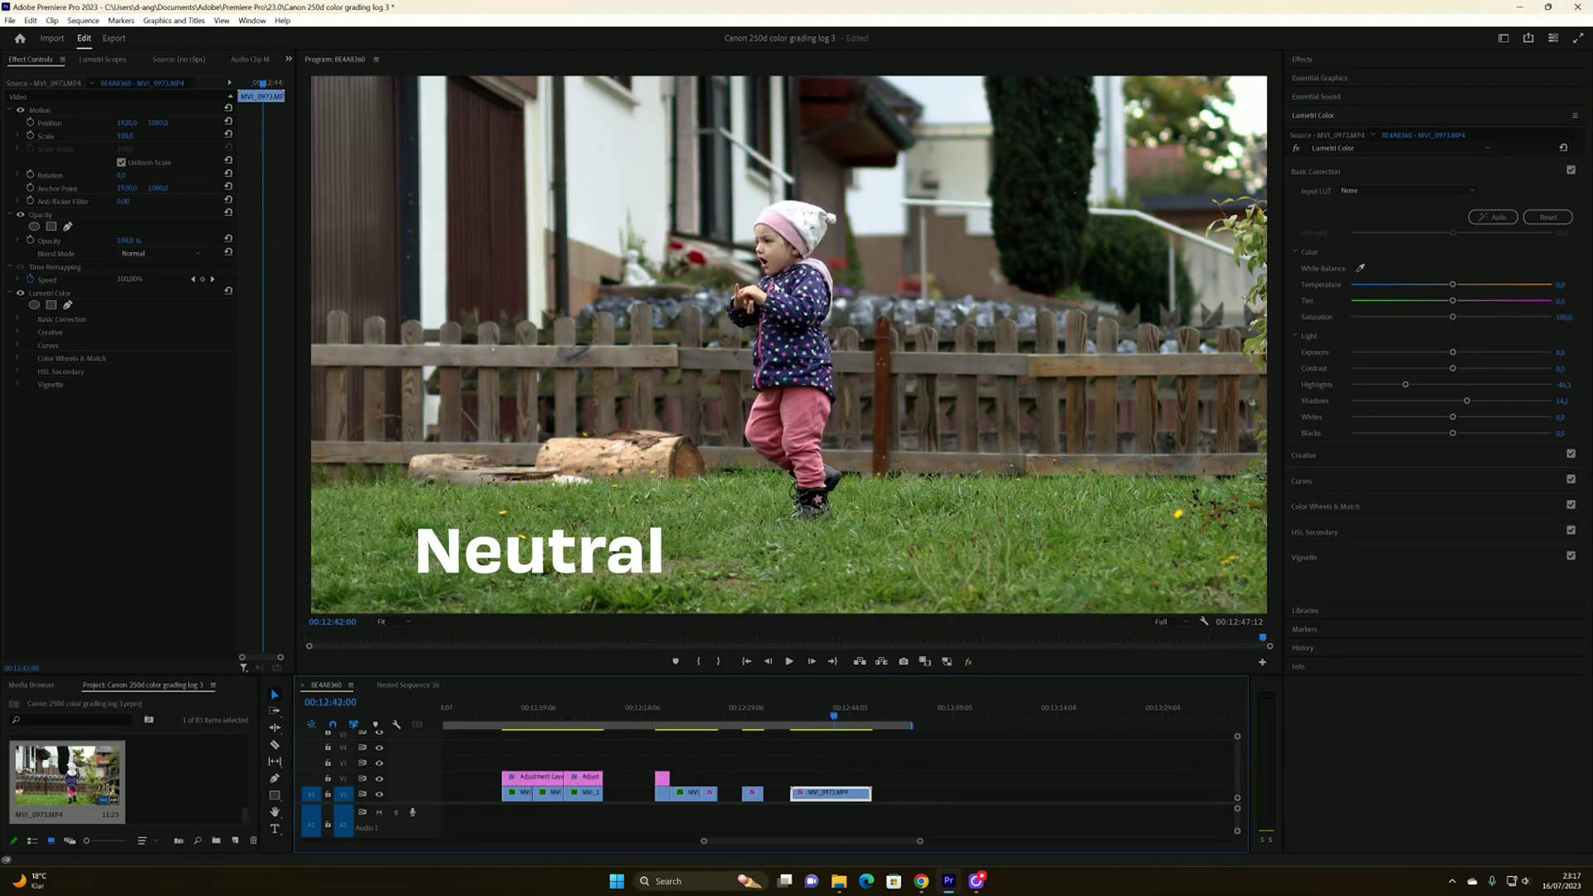
Reset the toddler clip's basic correction and adjust it with lower highlights and slightly raised shadows
click(1548, 217)
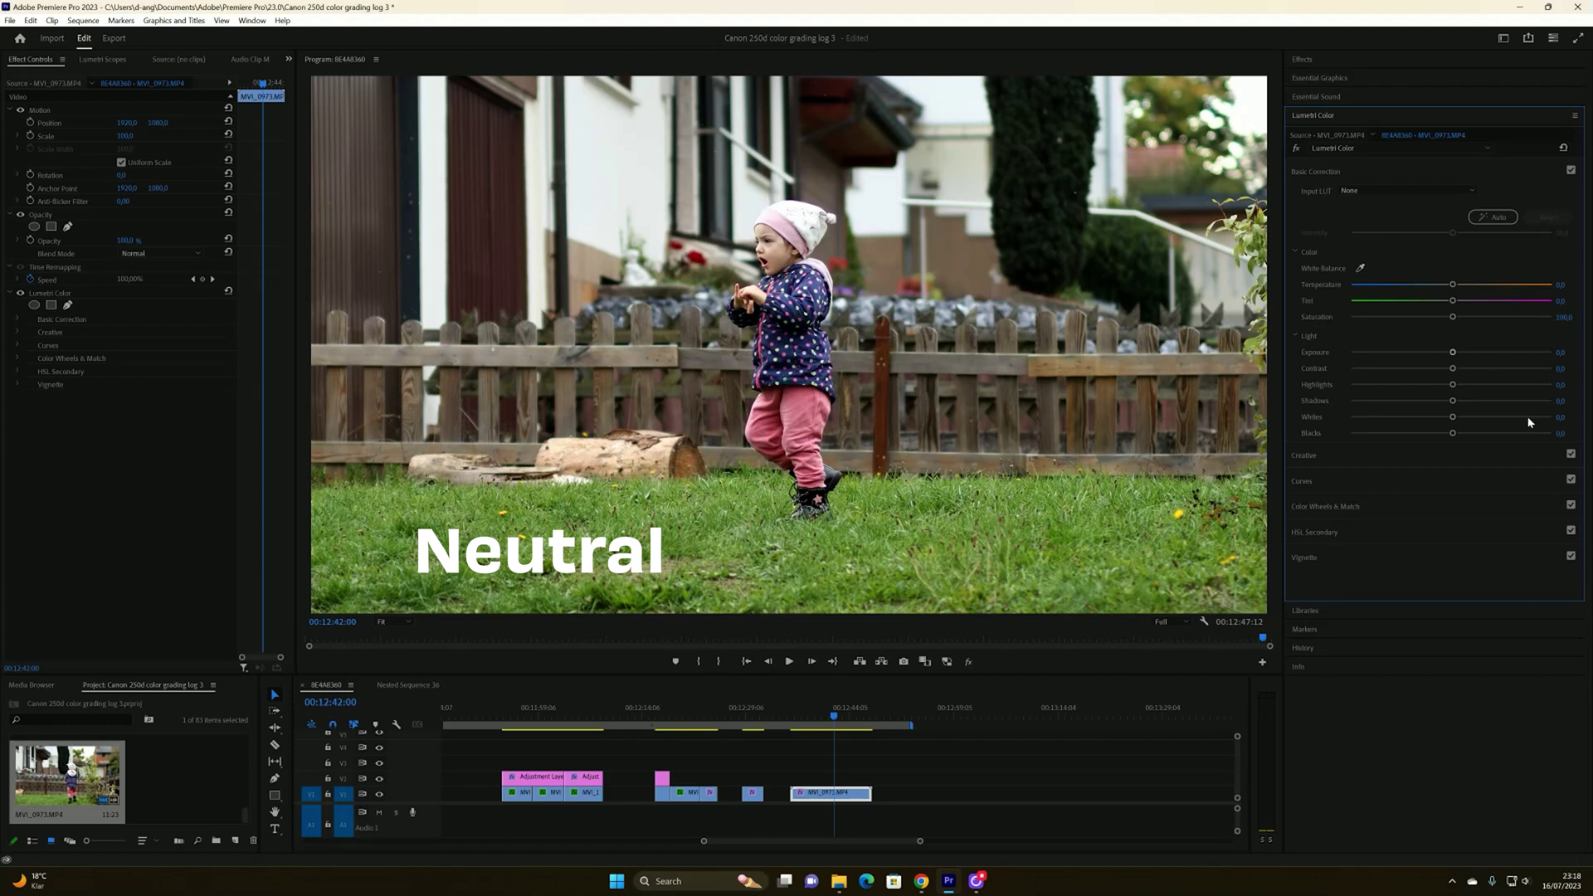
mouse_move(1453, 384)
mouse_down()
mouse_move(1415, 384)
mouse_move(1491, 402)
mouse_move(1469, 401)
mouse_up()
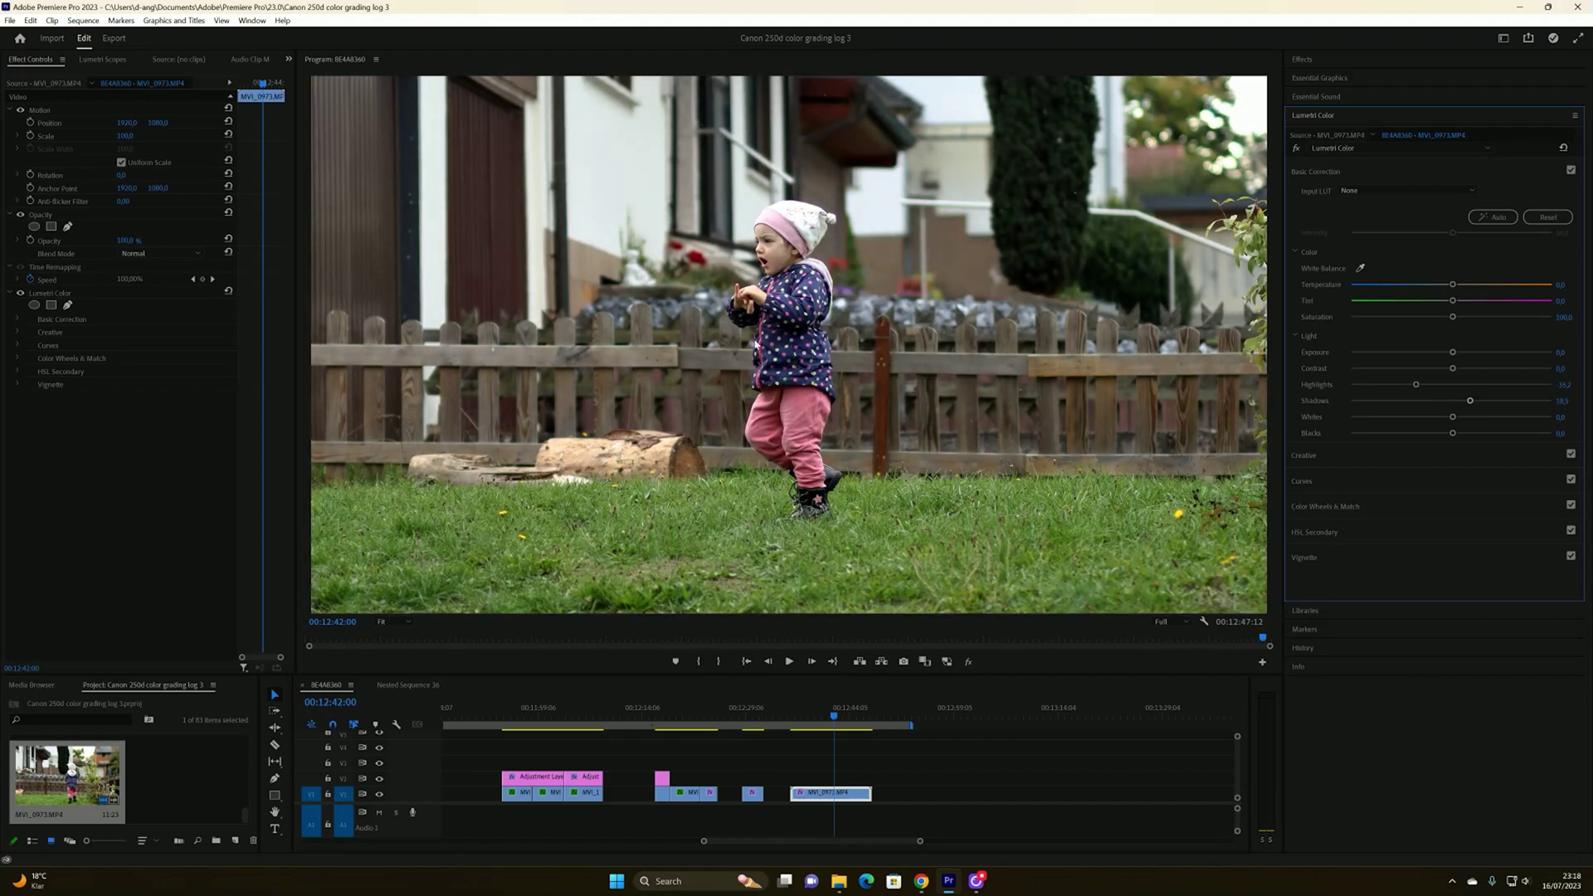
Clear the bicycle clip's grade and apply the D-21_delogC_EI0200_B1 input LUT with raised exposure and saturation and lowered highlights
click(751, 712)
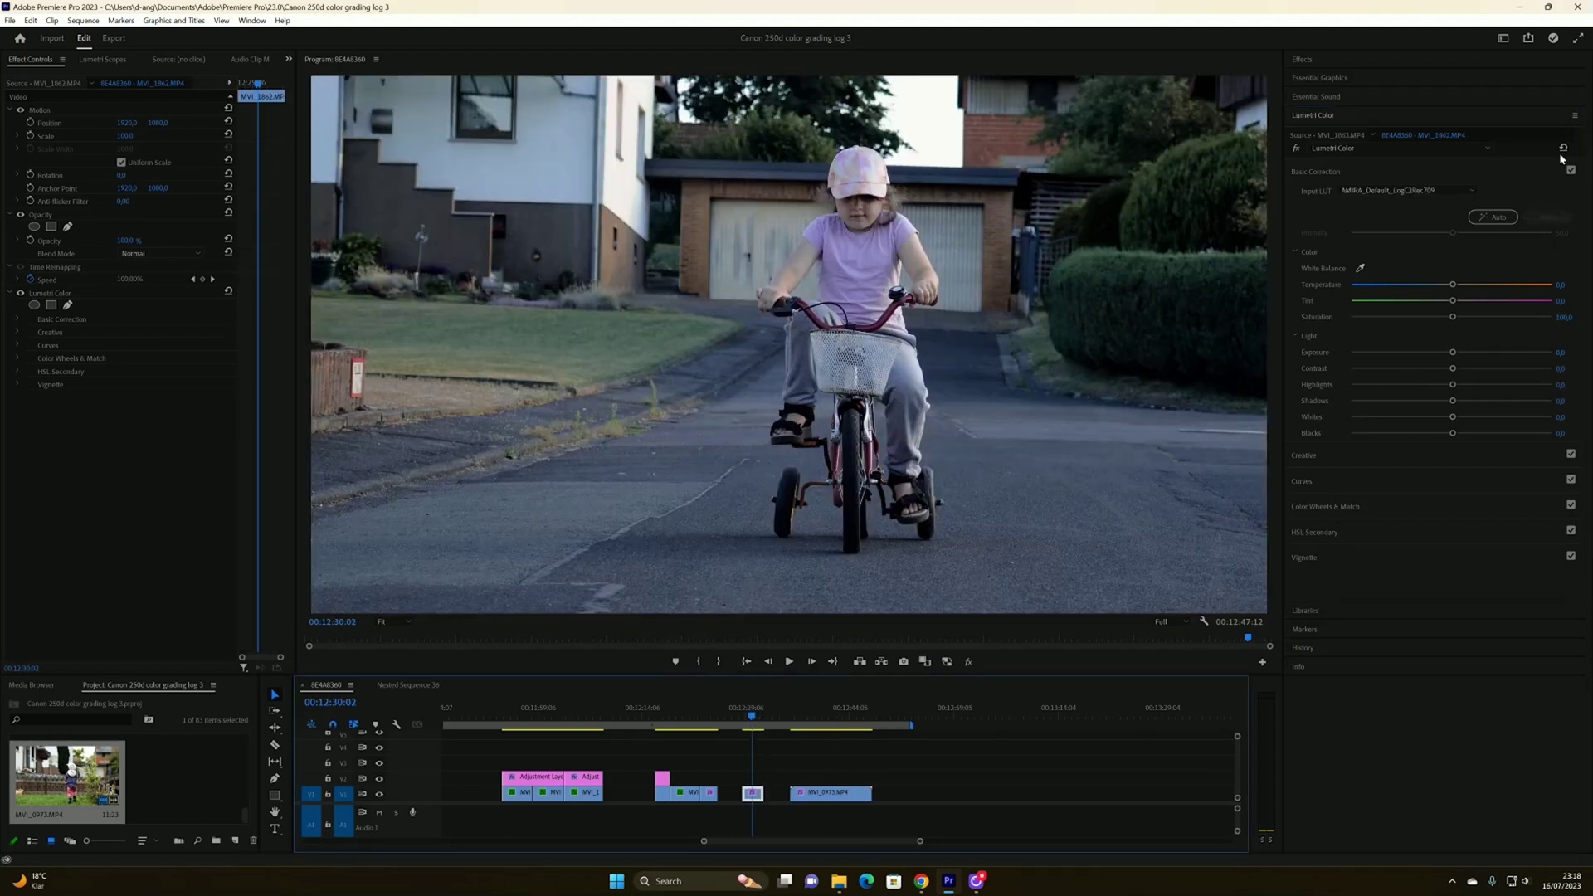
key(ctrl+z)
drag(752, 713, 752, 719)
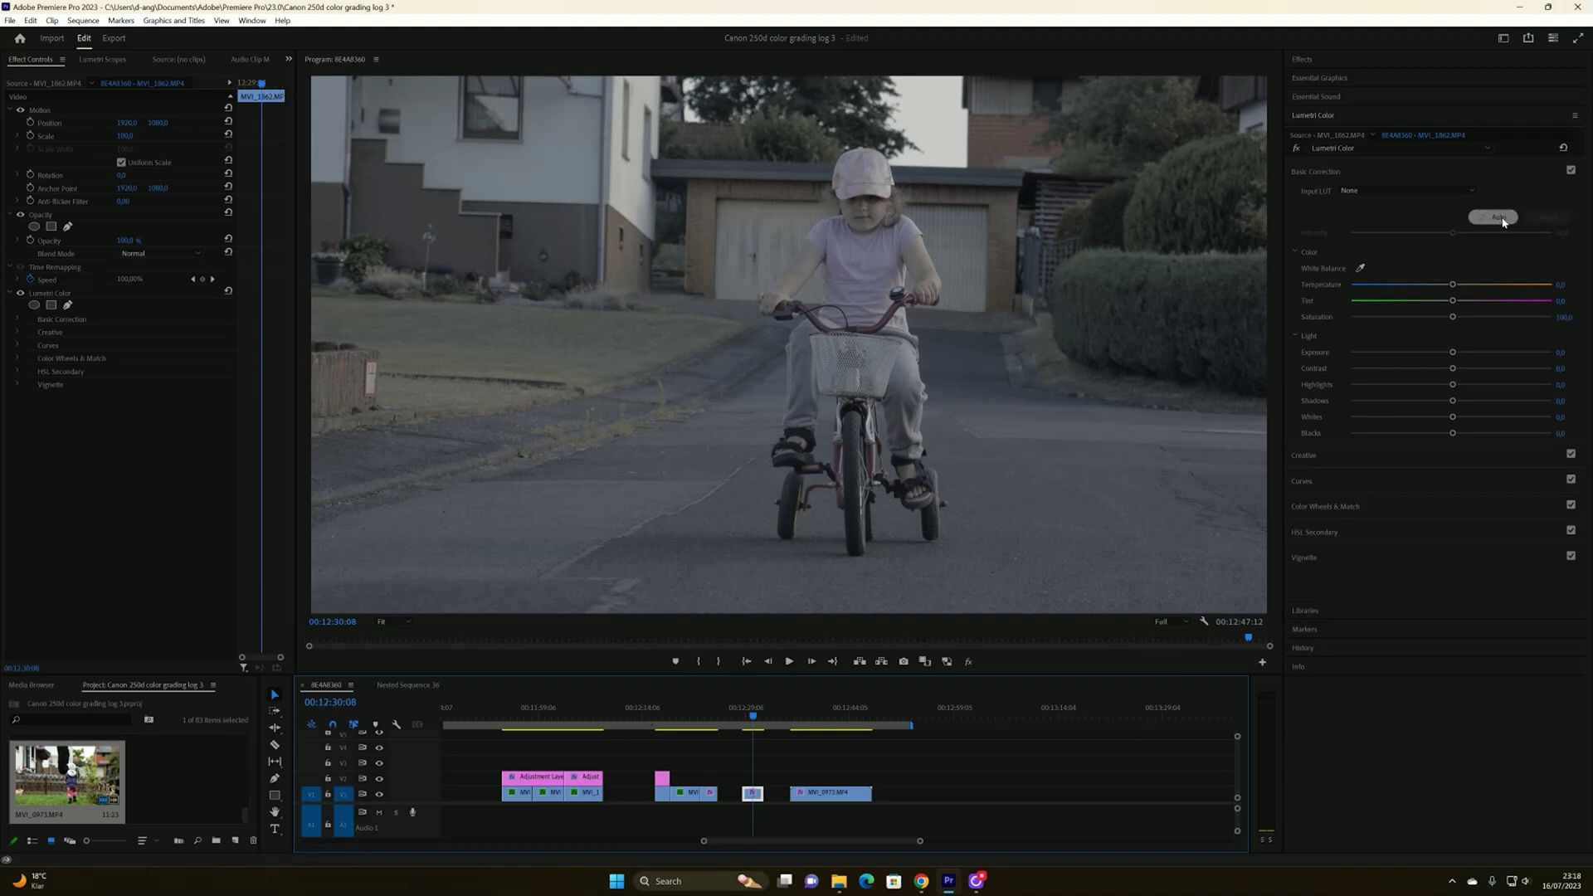
click(1394, 191)
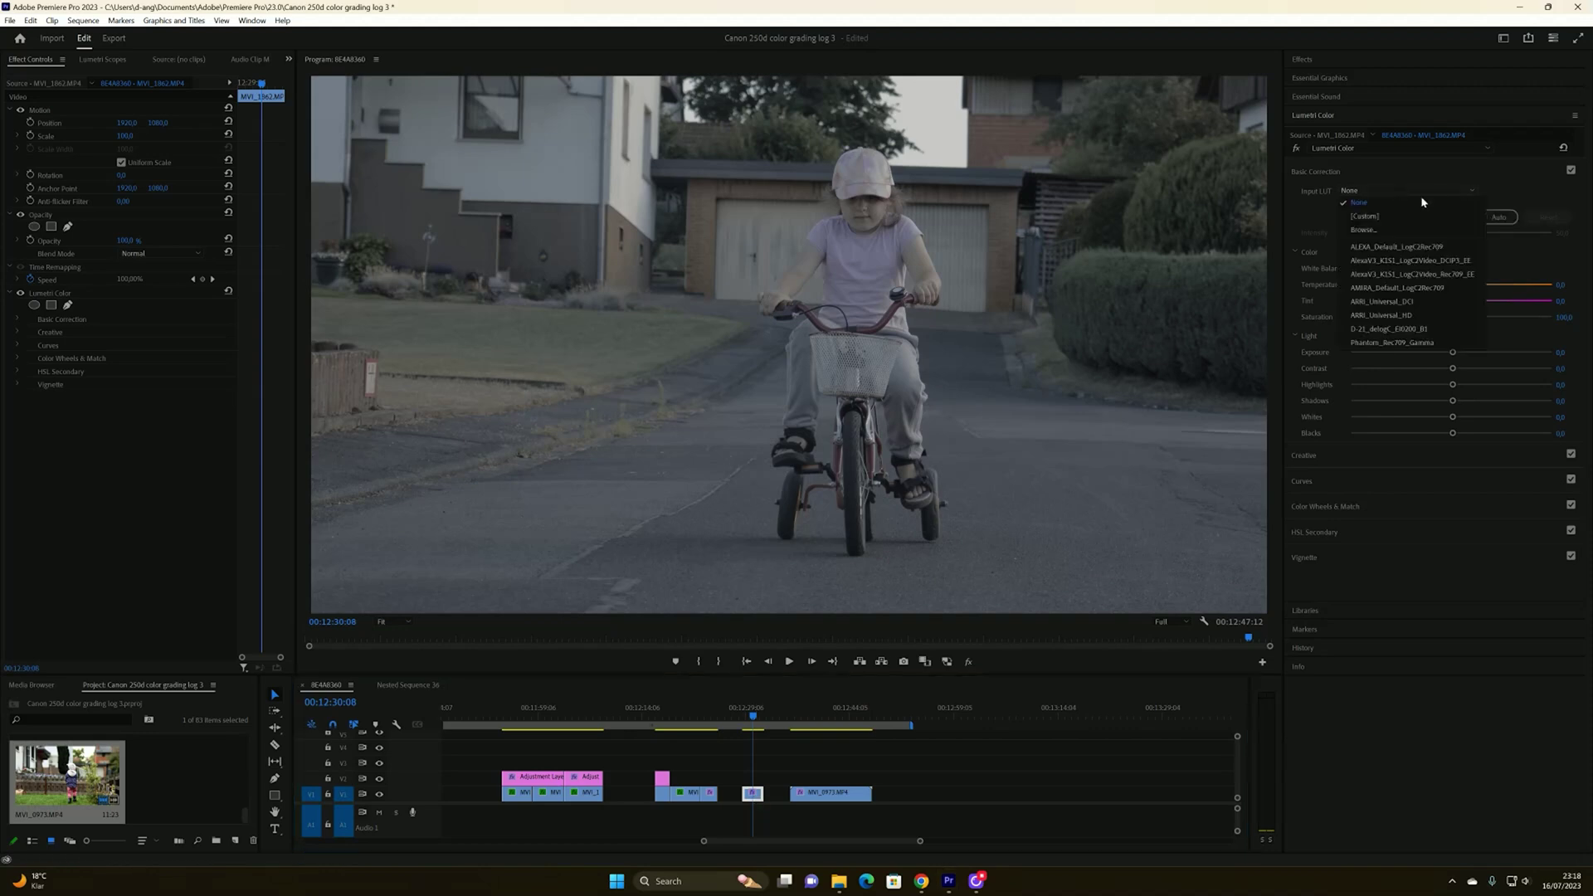
click(1380, 328)
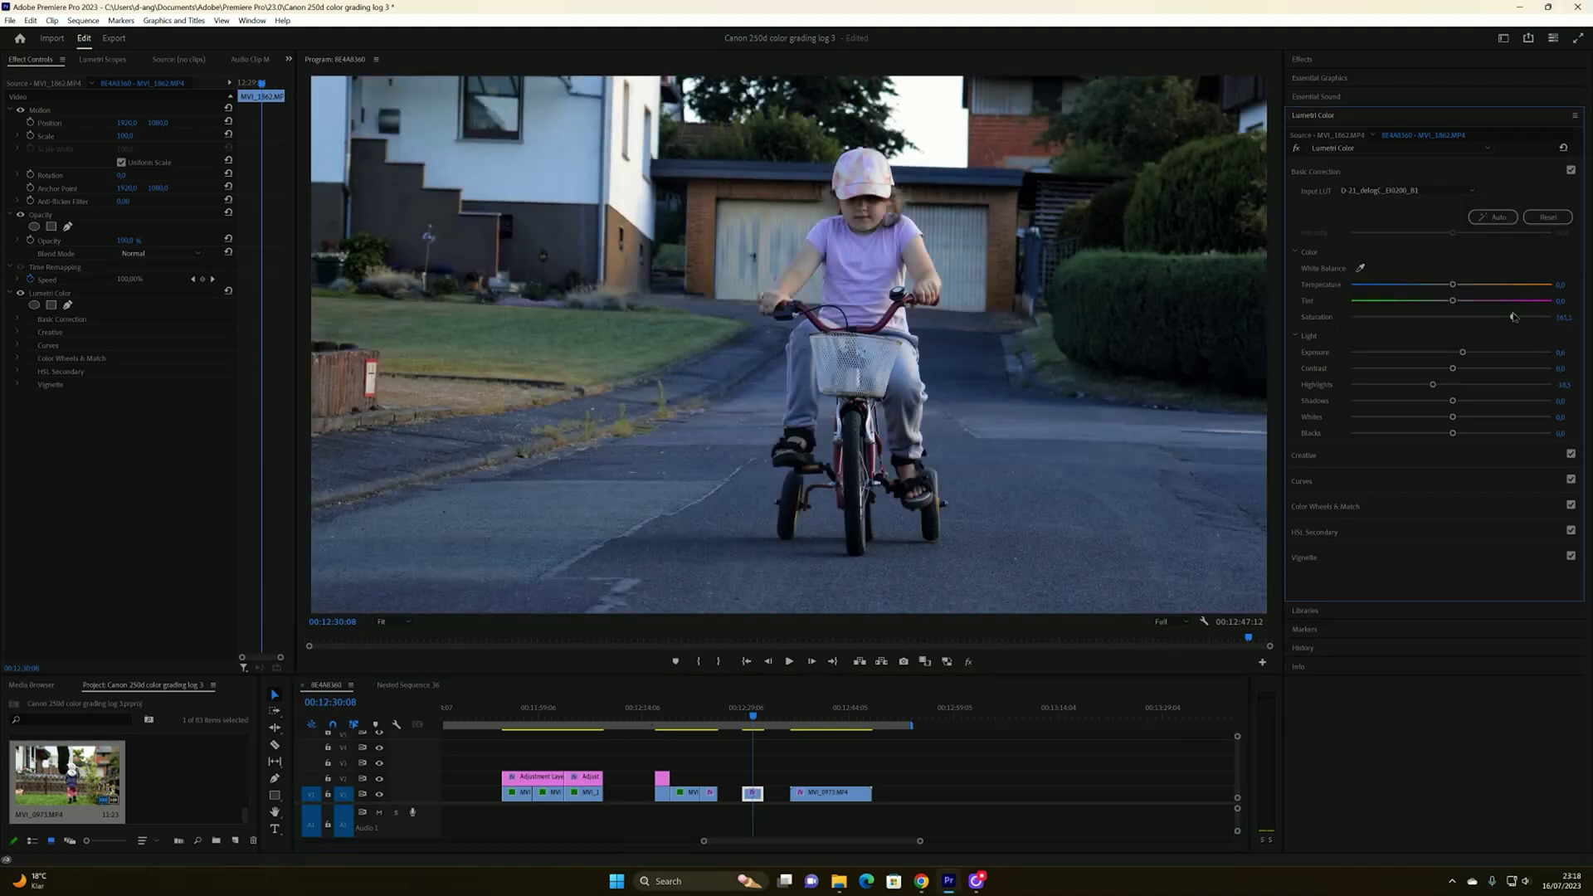
drag(1518, 317, 1459, 353)
Return to the graded clip of the girl with the toy bird and view more of the sequence around it
drag(752, 715, 685, 715)
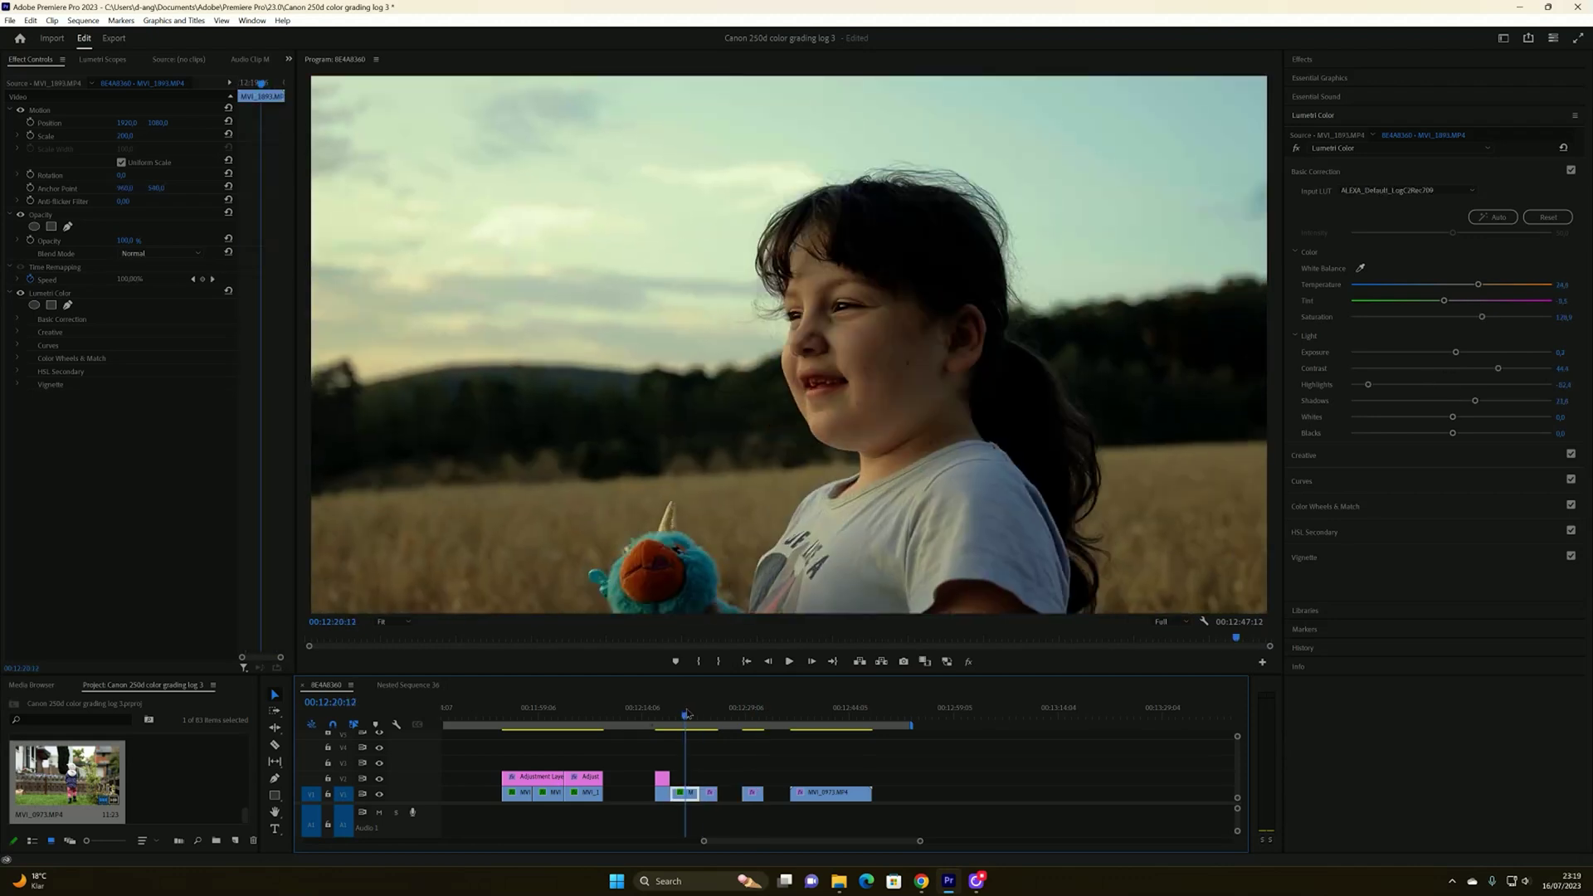
drag(920, 844, 984, 844)
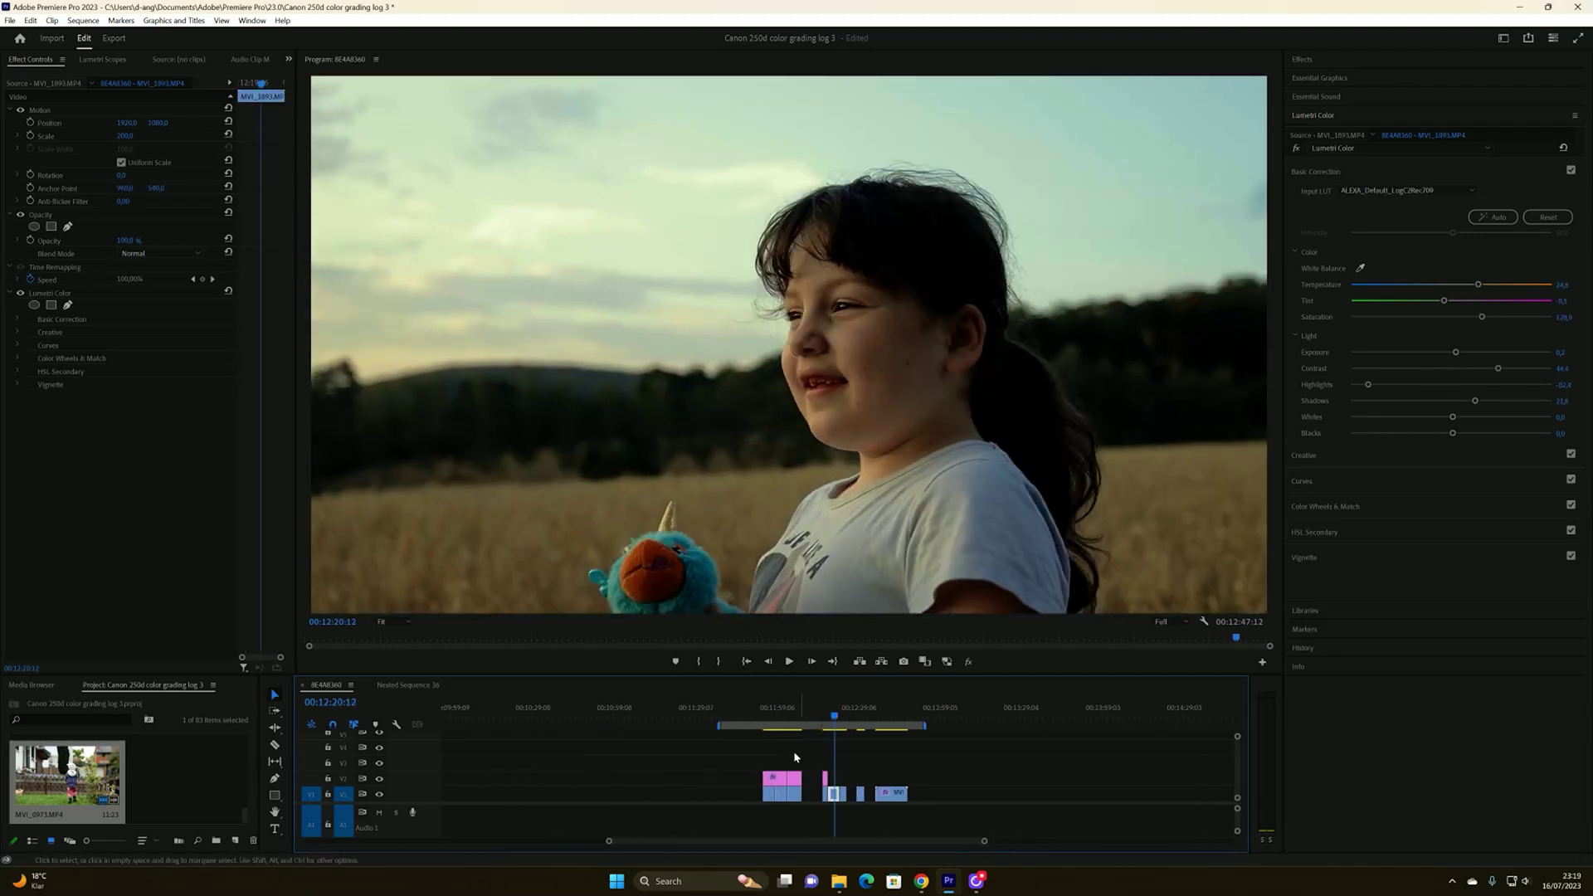
Go to the clip of the girl on the bridge, remove the adjustment layer above it and preview the selected clip
click(776, 717)
drag(784, 721, 765, 721)
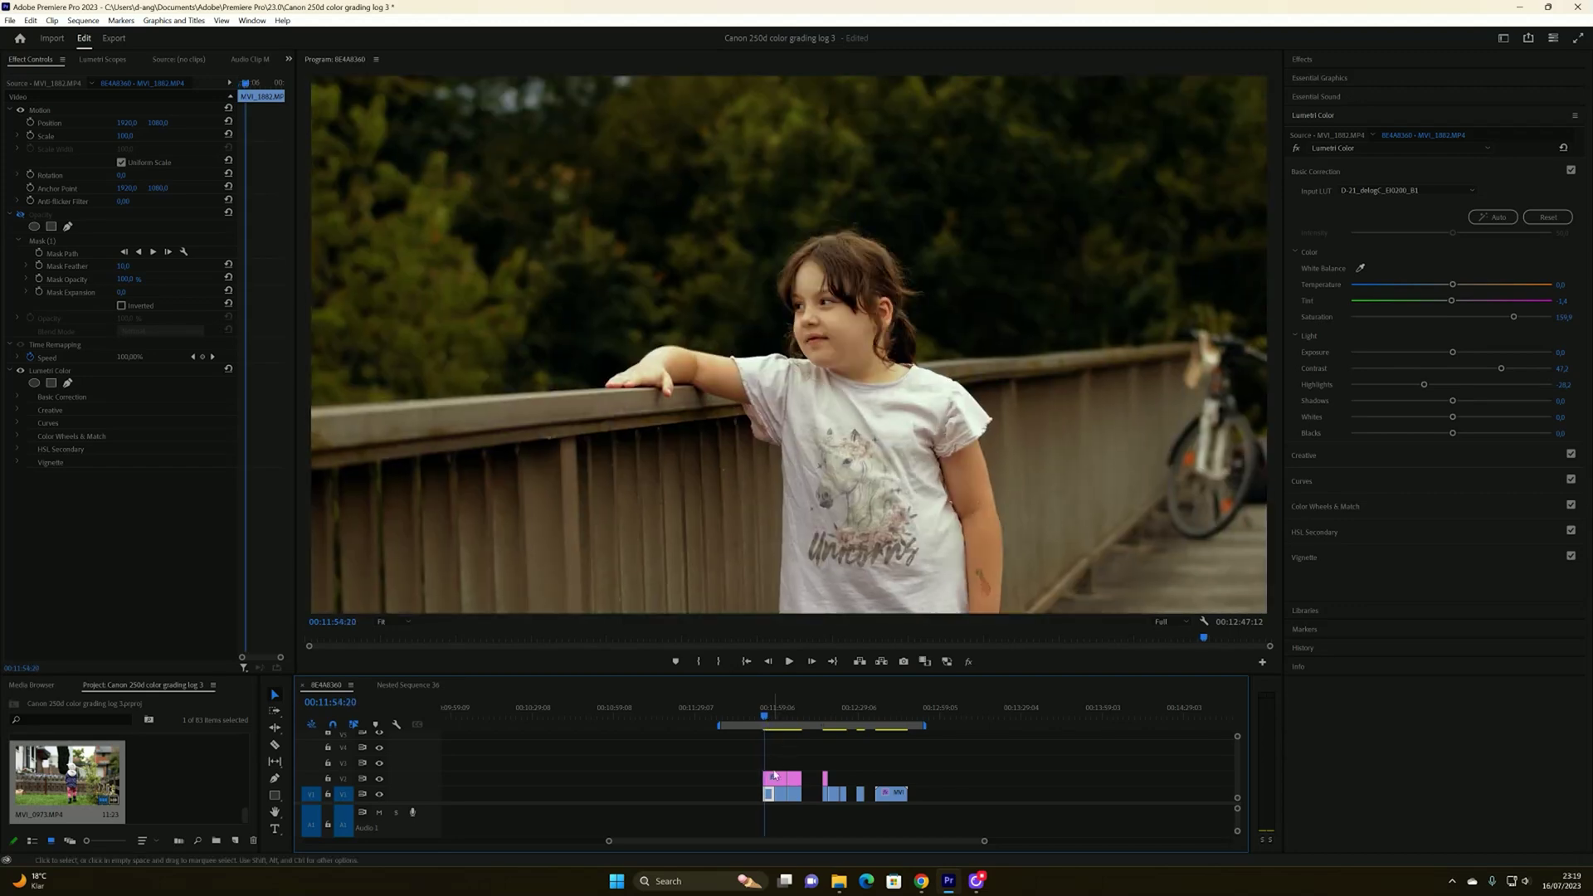
click(778, 783)
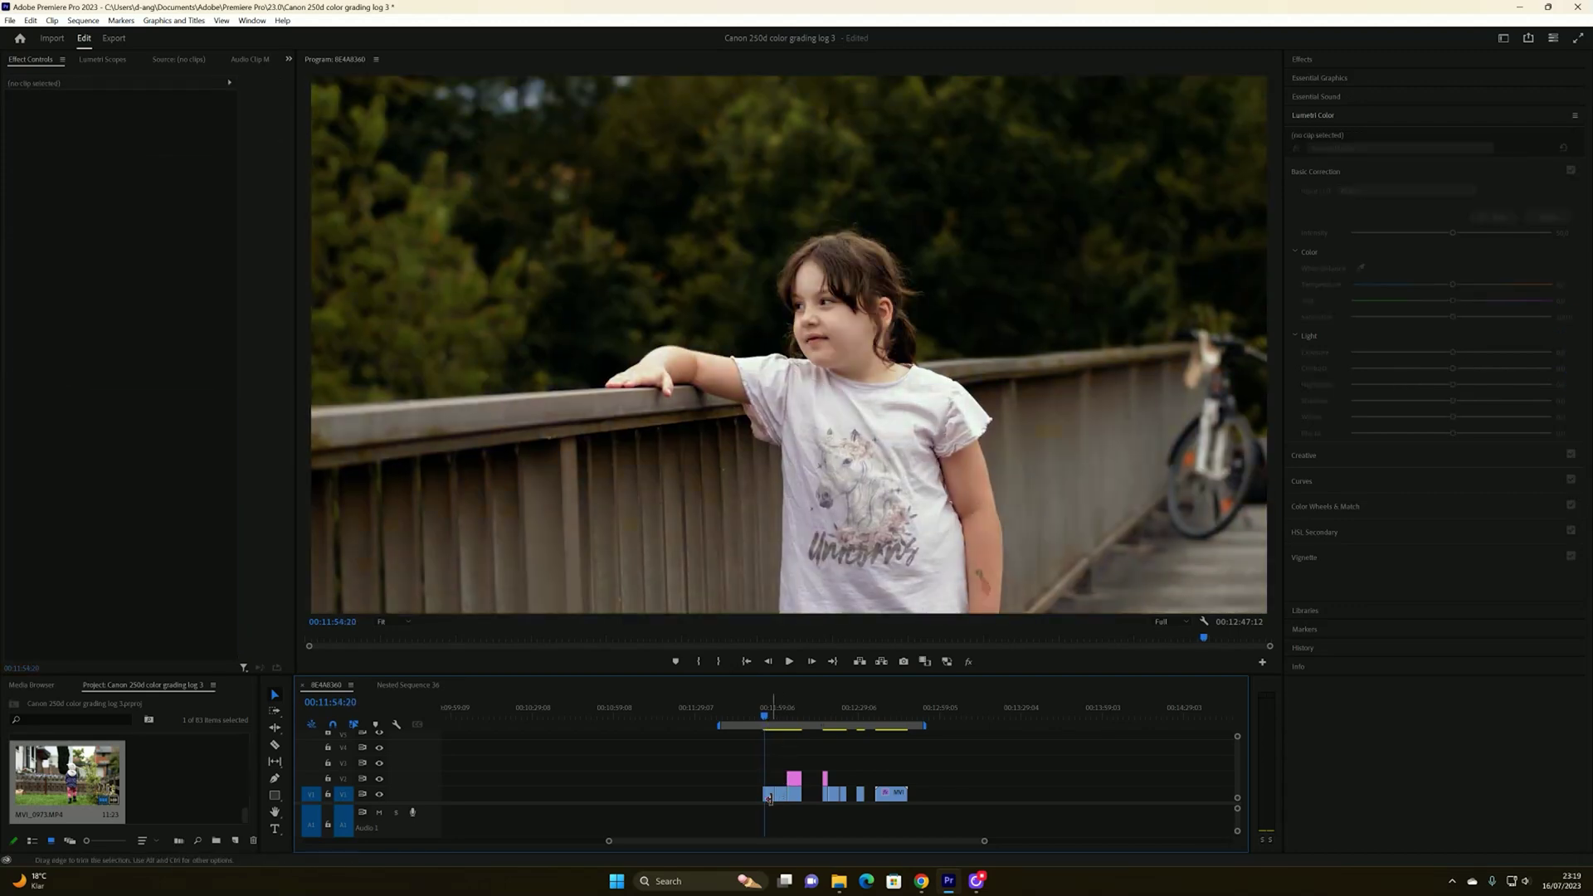
click(768, 796)
drag(983, 843, 834, 842)
key(space)
key(space)
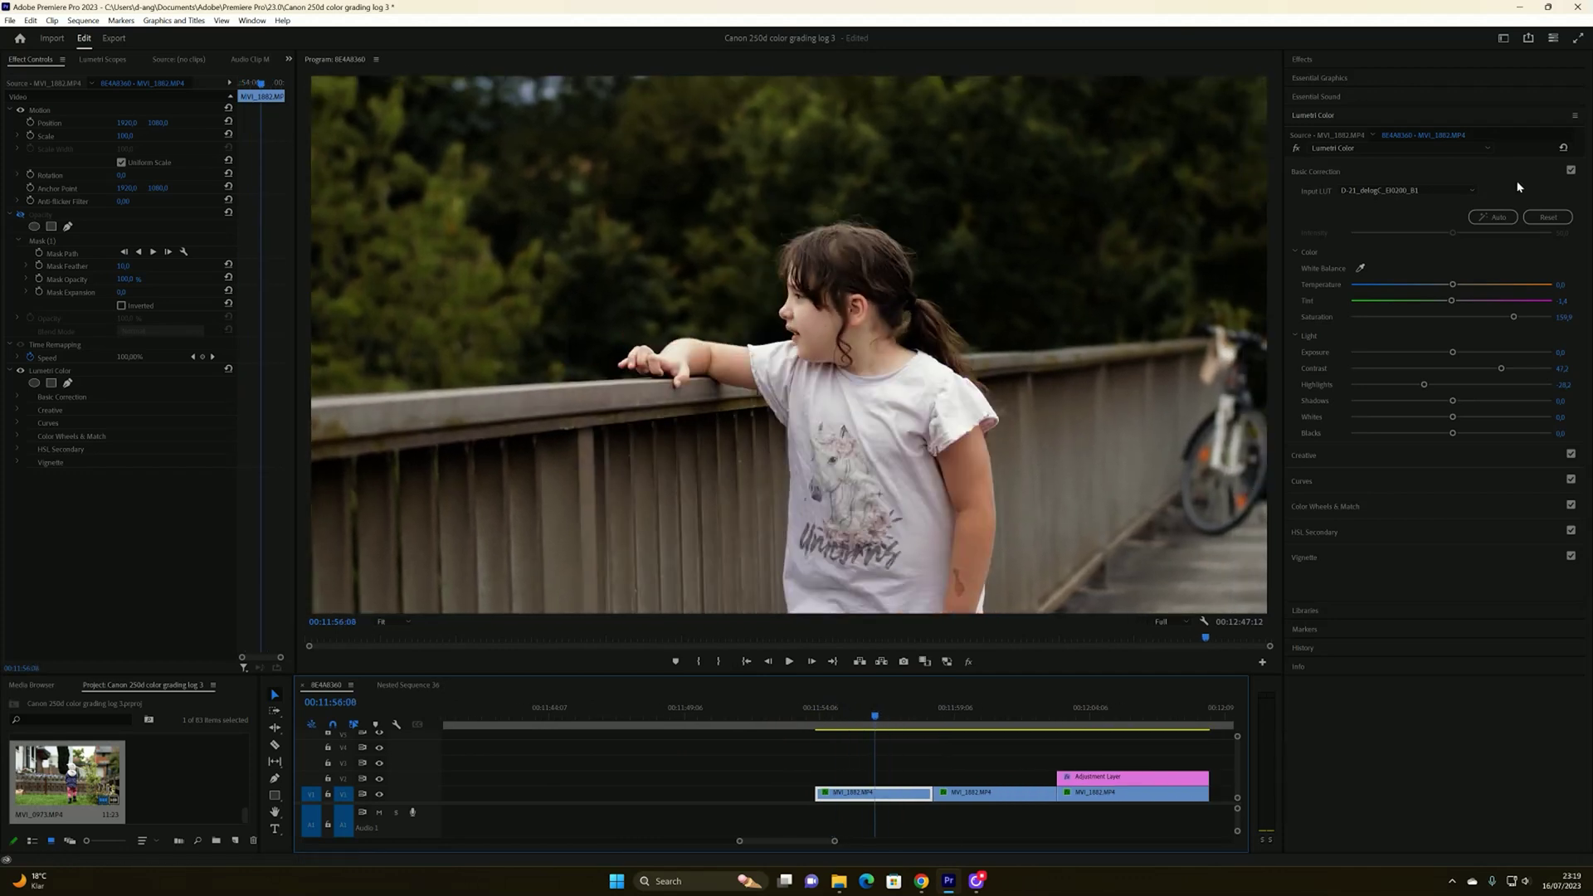
Clear the bridge clip's Lumetri grade, set the contrast to 100 and raise the saturation by about half without an input LUT
click(1563, 148)
key(j)
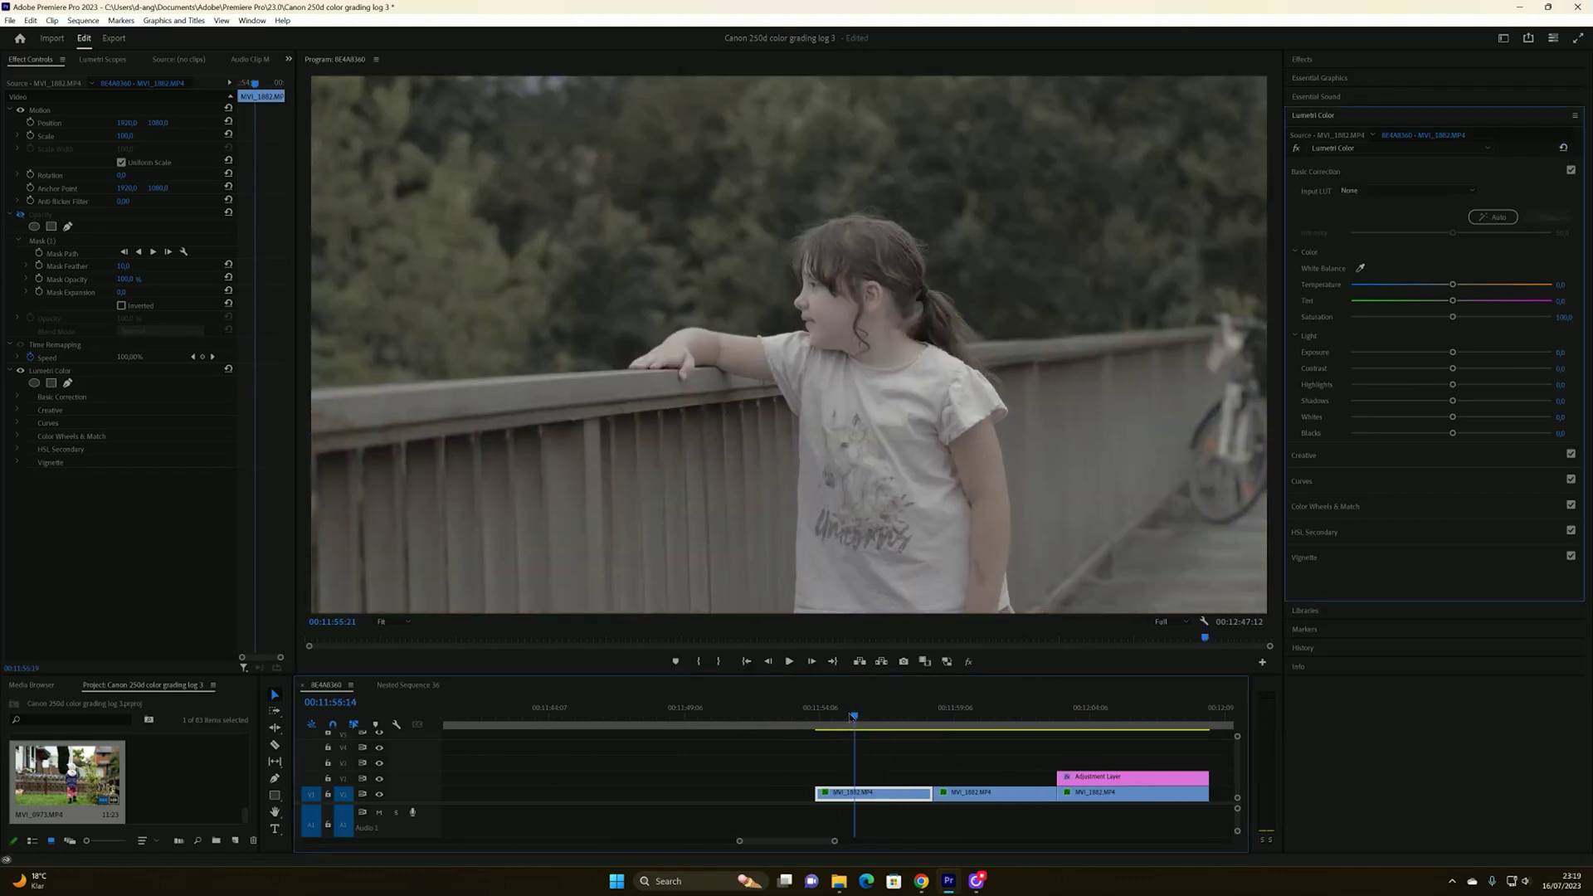
key(k)
click(1453, 370)
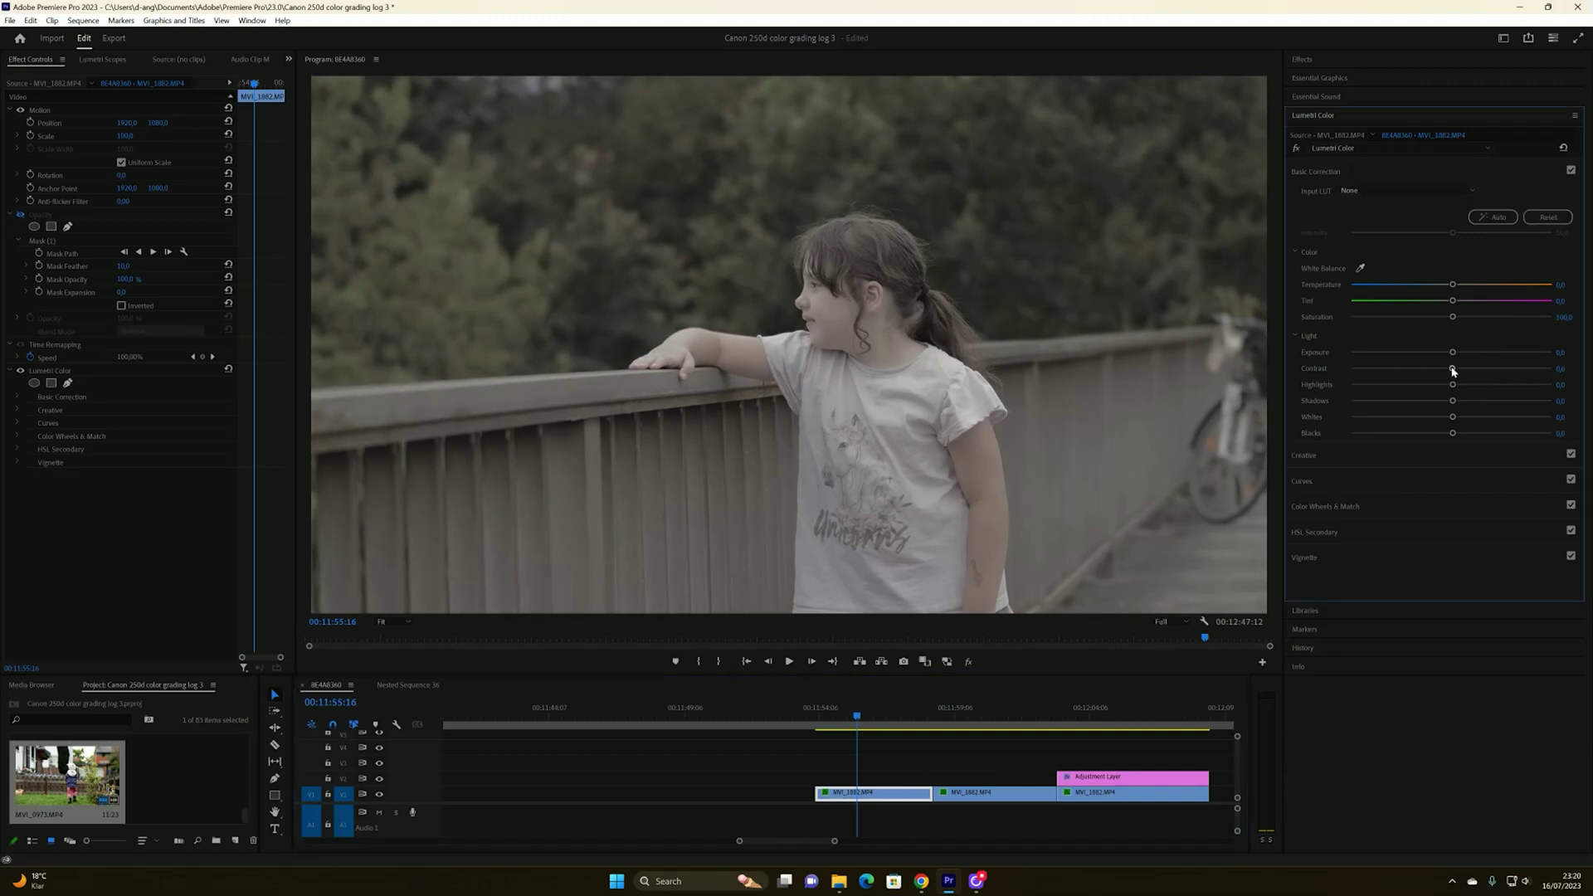
drag(1453, 370, 1551, 368)
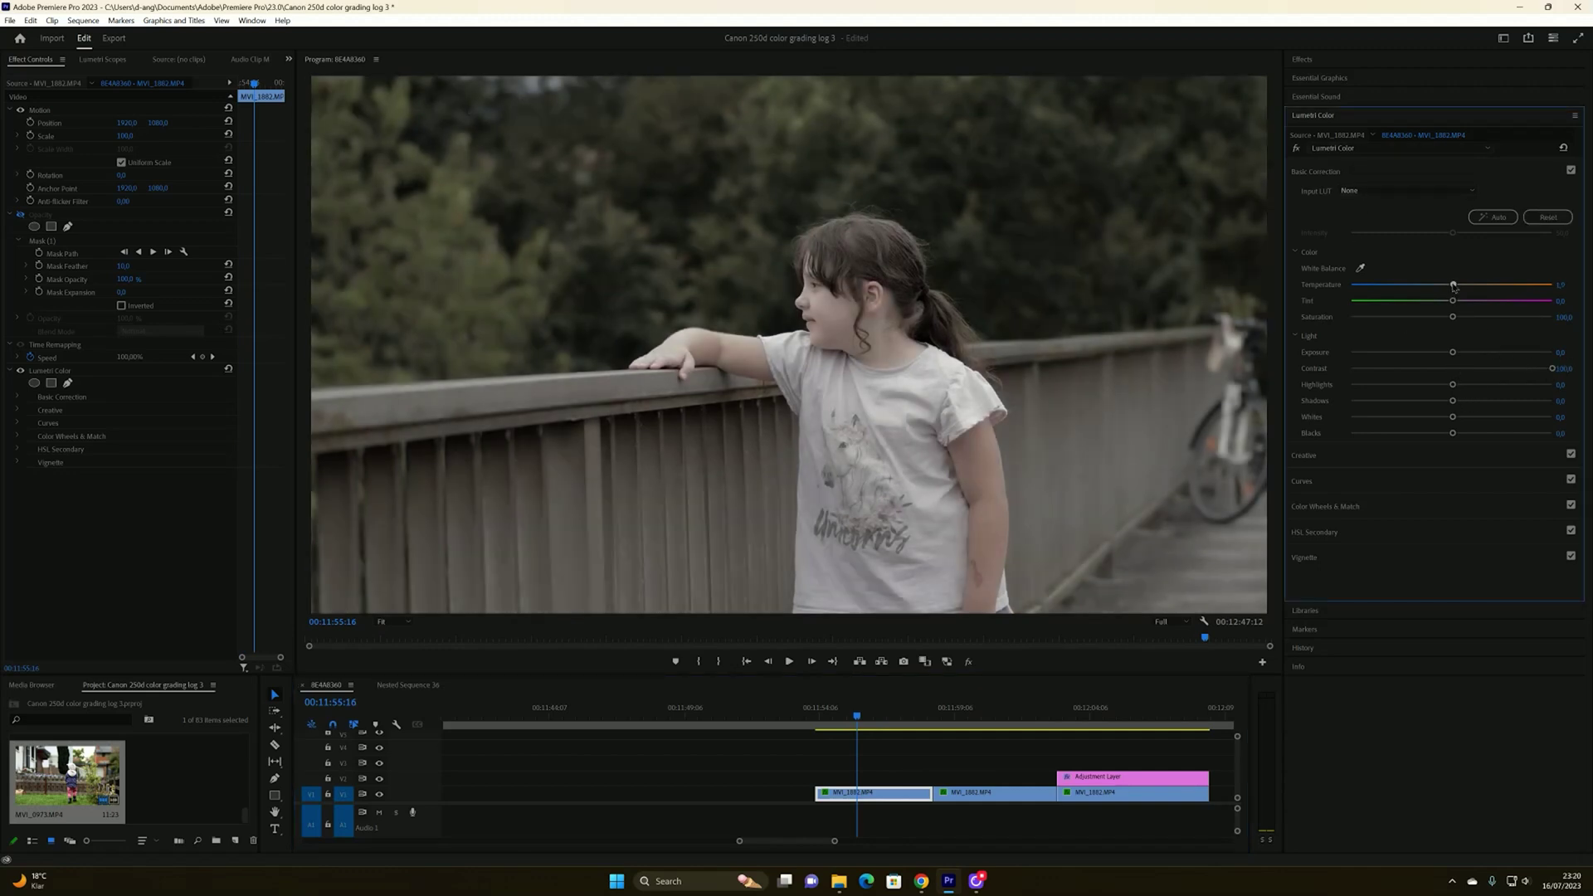
drag(1453, 287, 1507, 322)
Deepen the bridge clip's darkest tones with the master RGB curve and anchor the curve with a point in the lower midtones
click(1327, 480)
click(1412, 281)
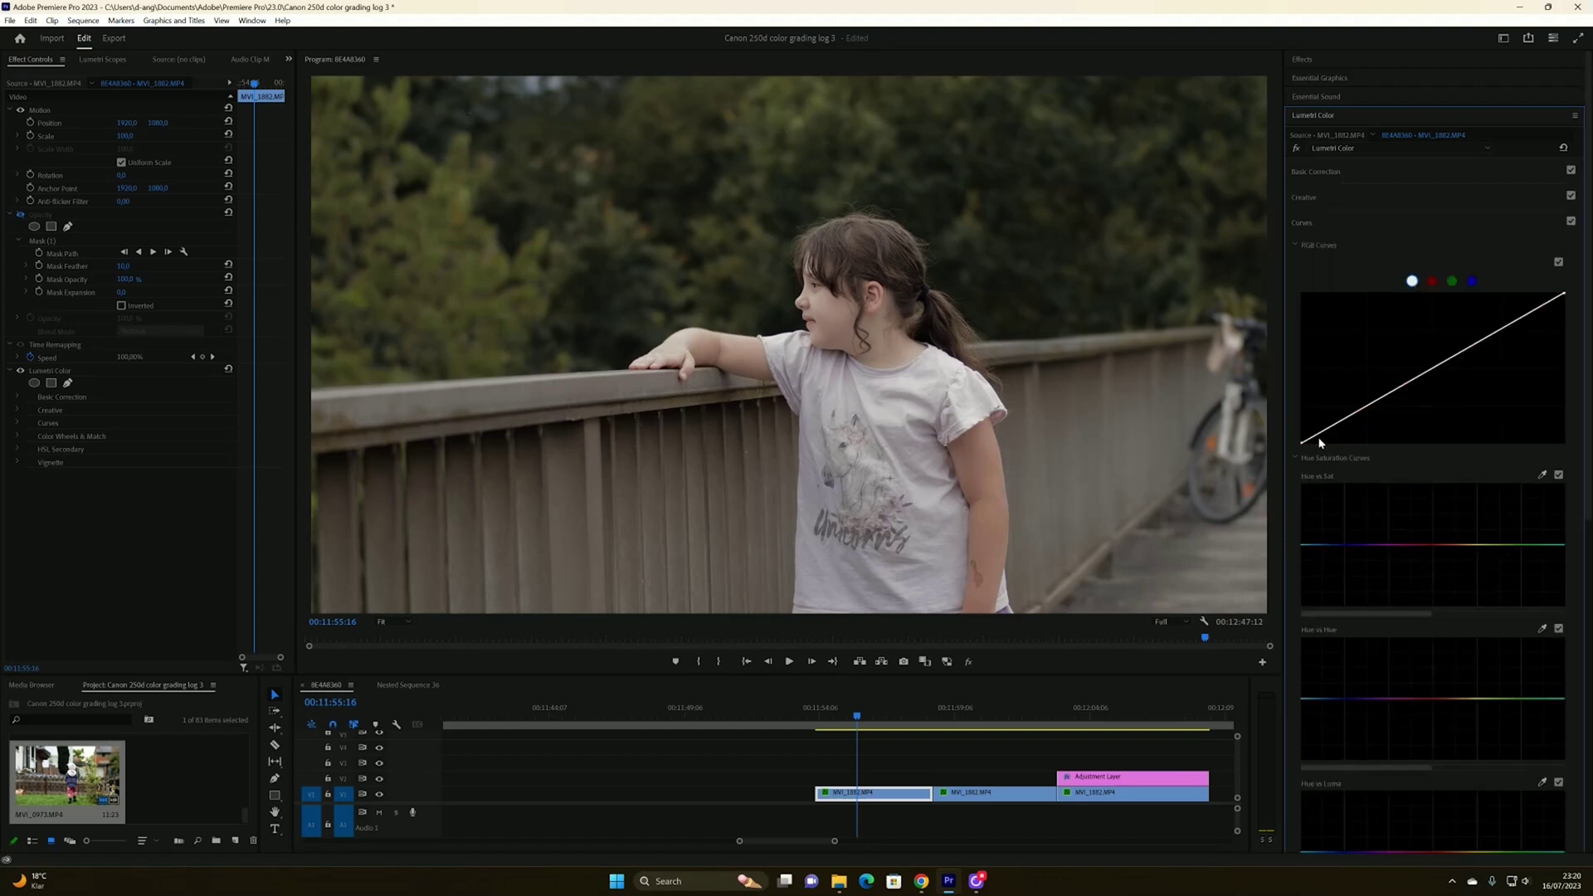
drag(1337, 430, 1382, 409)
click(1385, 410)
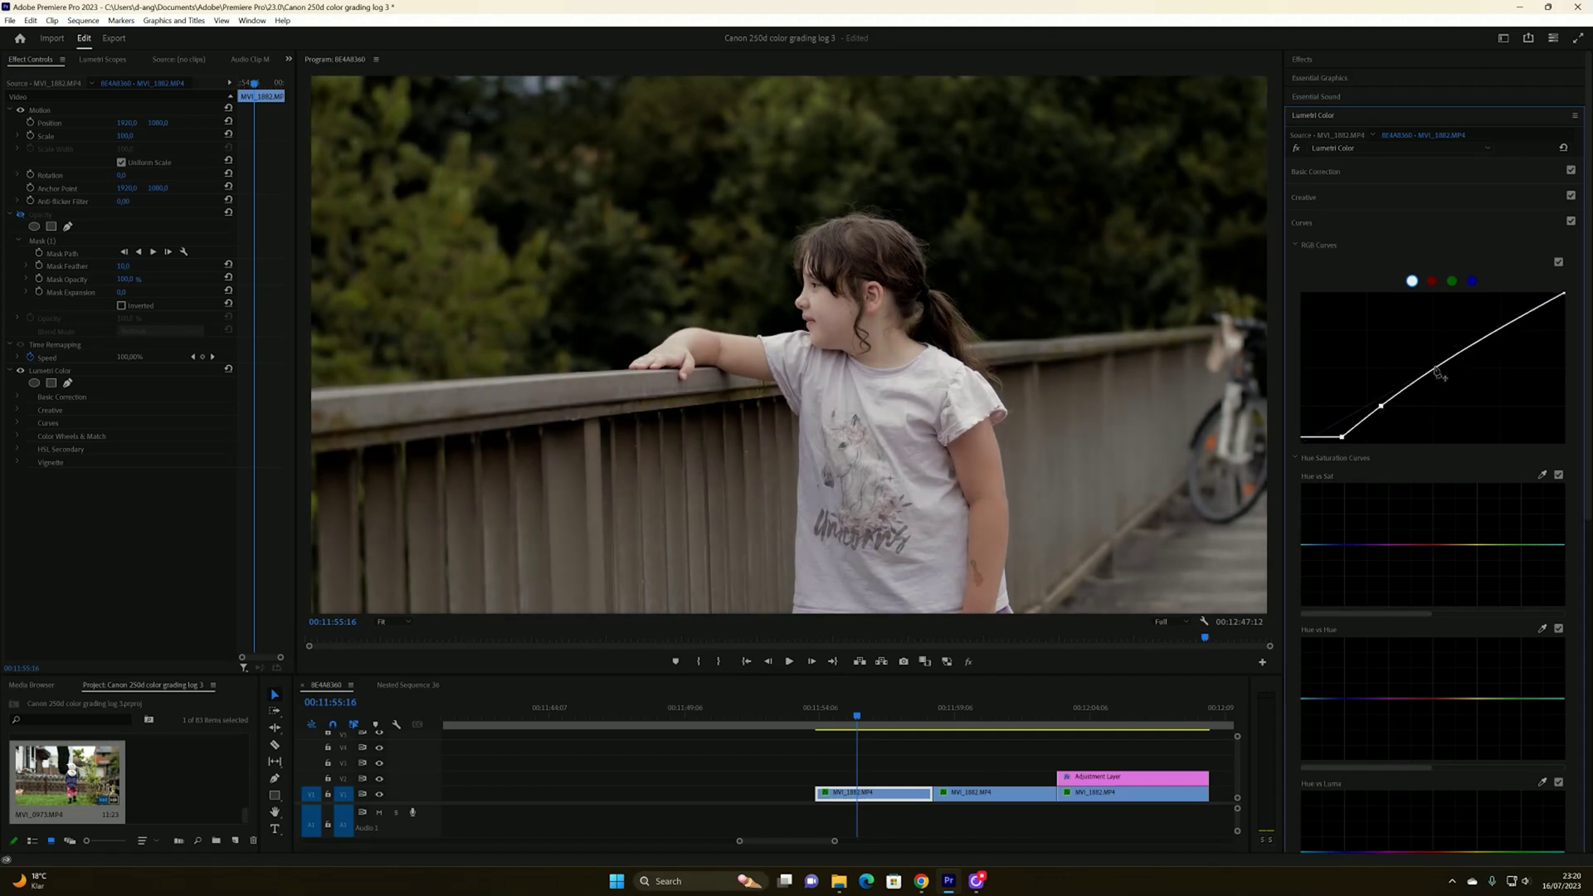
Slightly lower the bridge clip's highlights and shadows in the basic correction and fine-tune its saturation
click(1410, 171)
drag(1450, 386, 1445, 386)
drag(1501, 320, 1507, 319)
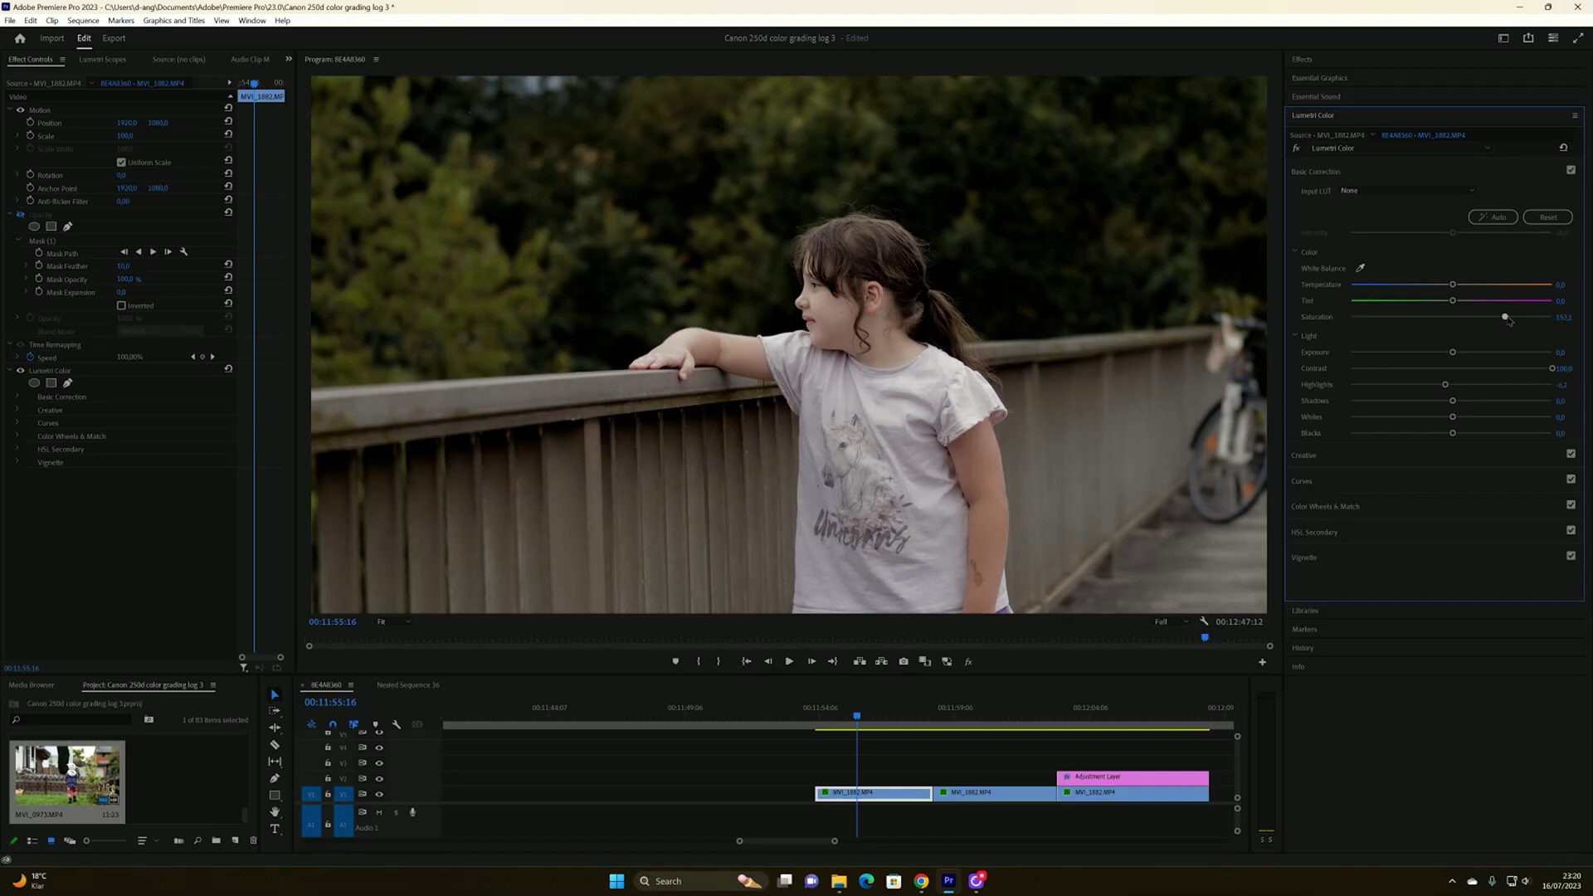
drag(1454, 405, 1448, 399)
Try creative vibrance and saturation on the bridge clip, set basic saturation to 200, raise the whites slightly and review the frames
click(1305, 455)
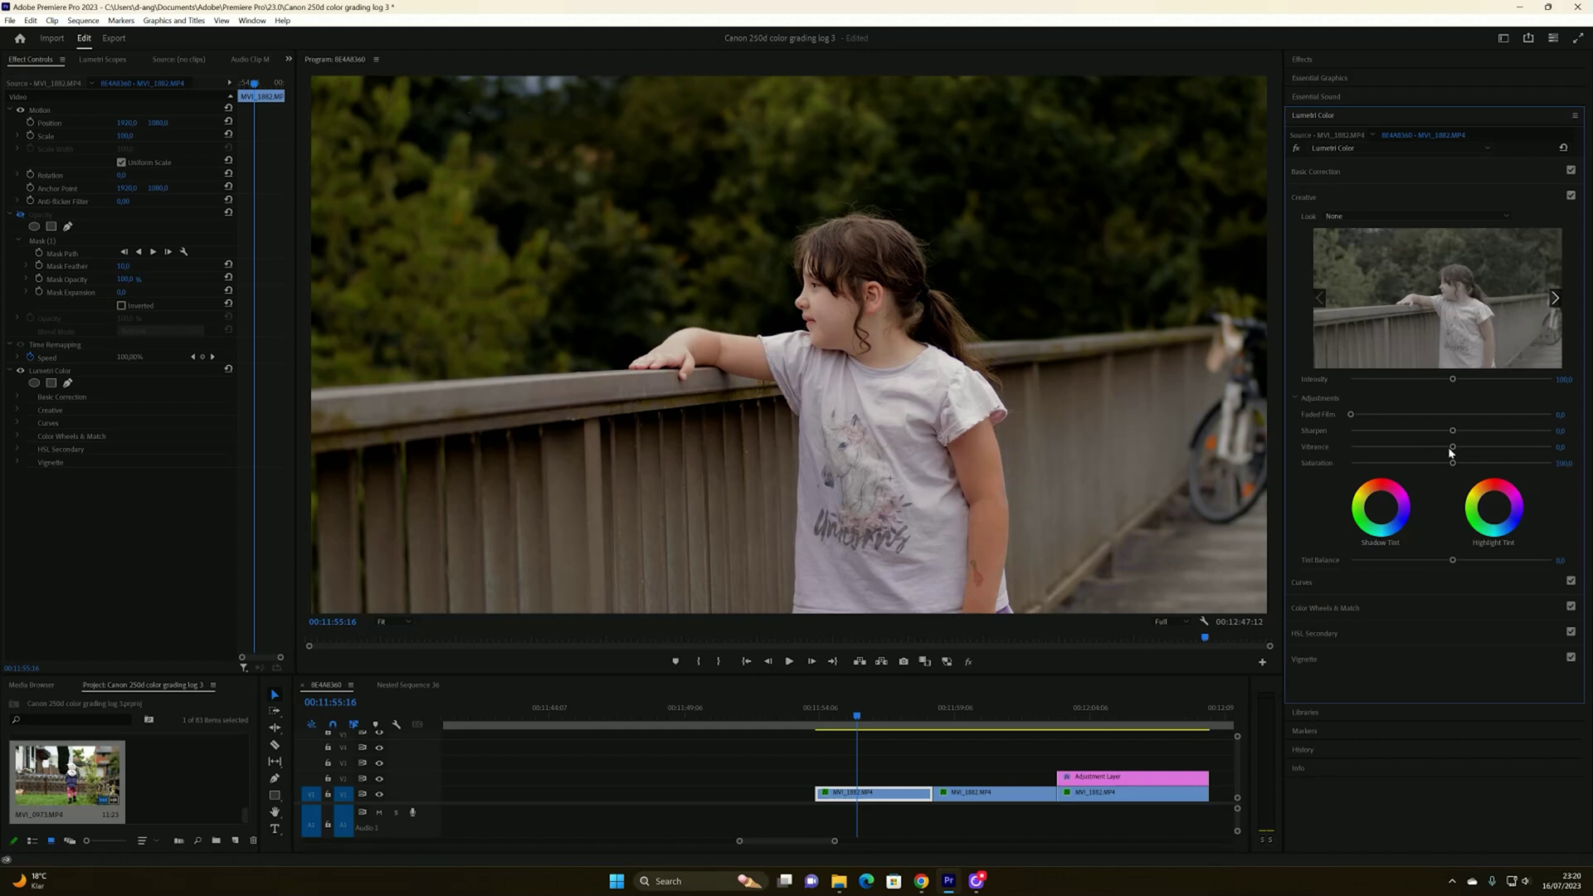
drag(1469, 450, 1461, 466)
click(1328, 173)
mouse_move(1452, 417)
mouse_down()
mouse_move(1469, 401)
mouse_move(1448, 402)
mouse_up()
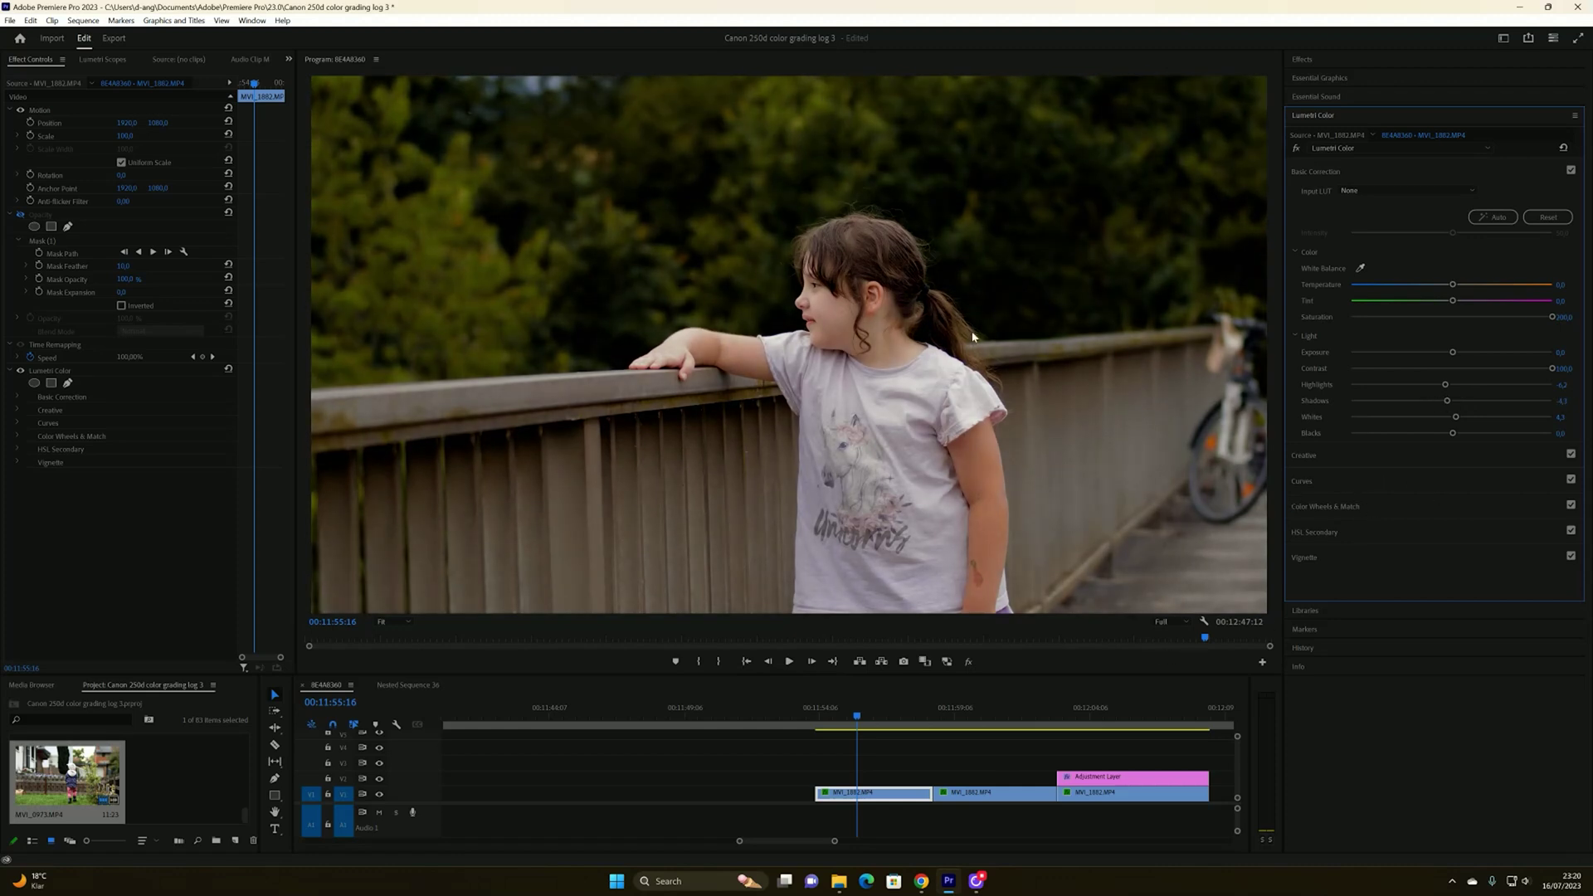
mouse_move(857, 715)
mouse_down()
mouse_move(888, 715)
mouse_move(829, 715)
mouse_up()
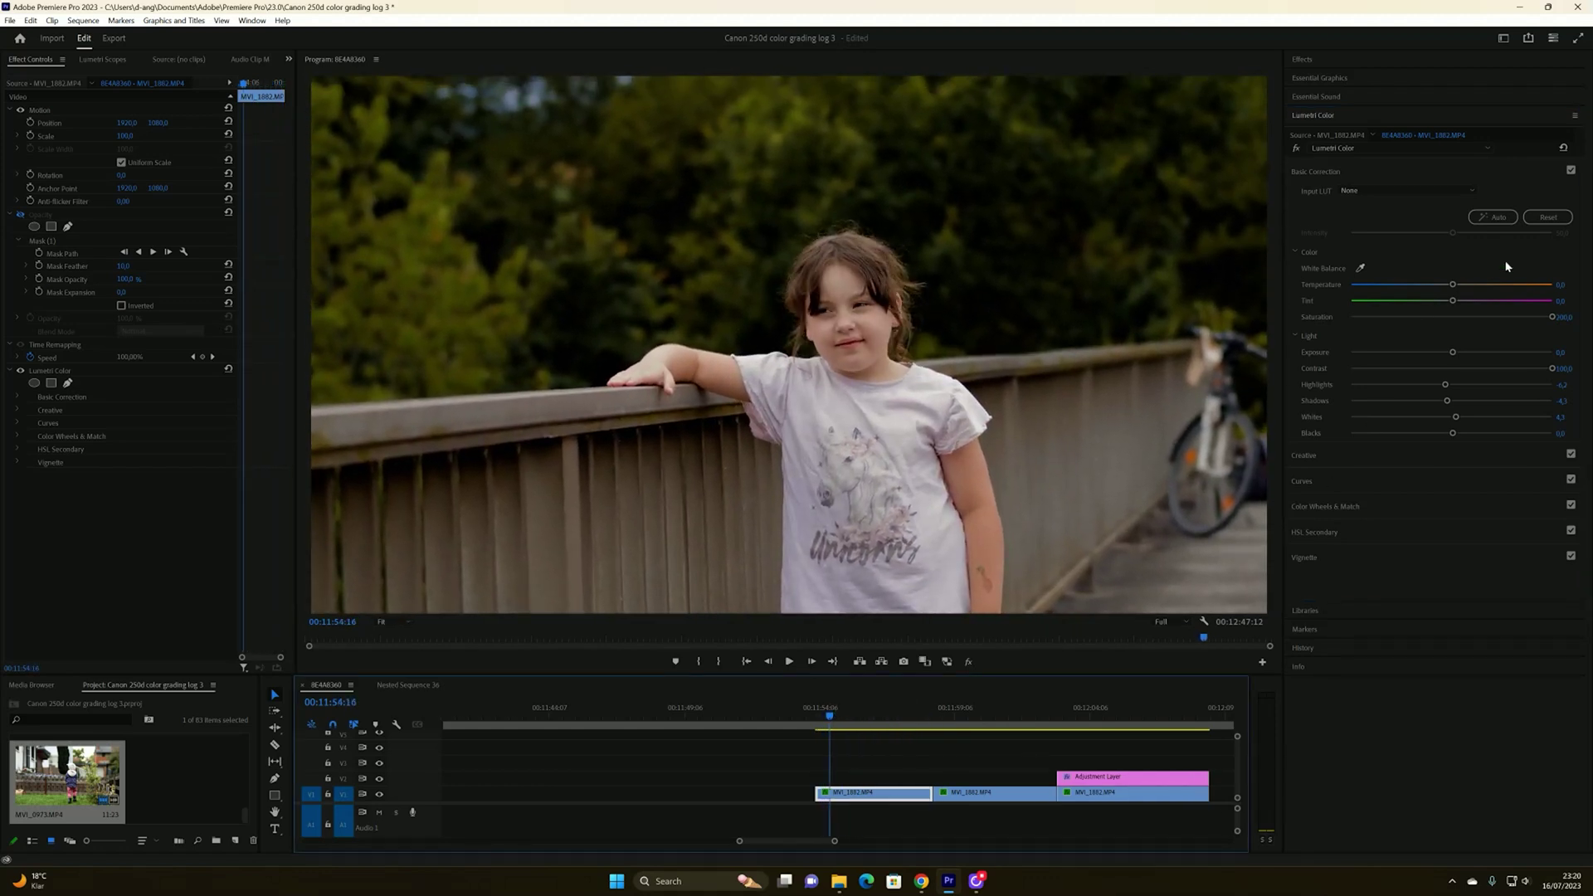
Clear the bridge clip's manual grade, apply the ARRI_Universal_HD input LUT and test different saturation levels
click(1563, 148)
click(1402, 190)
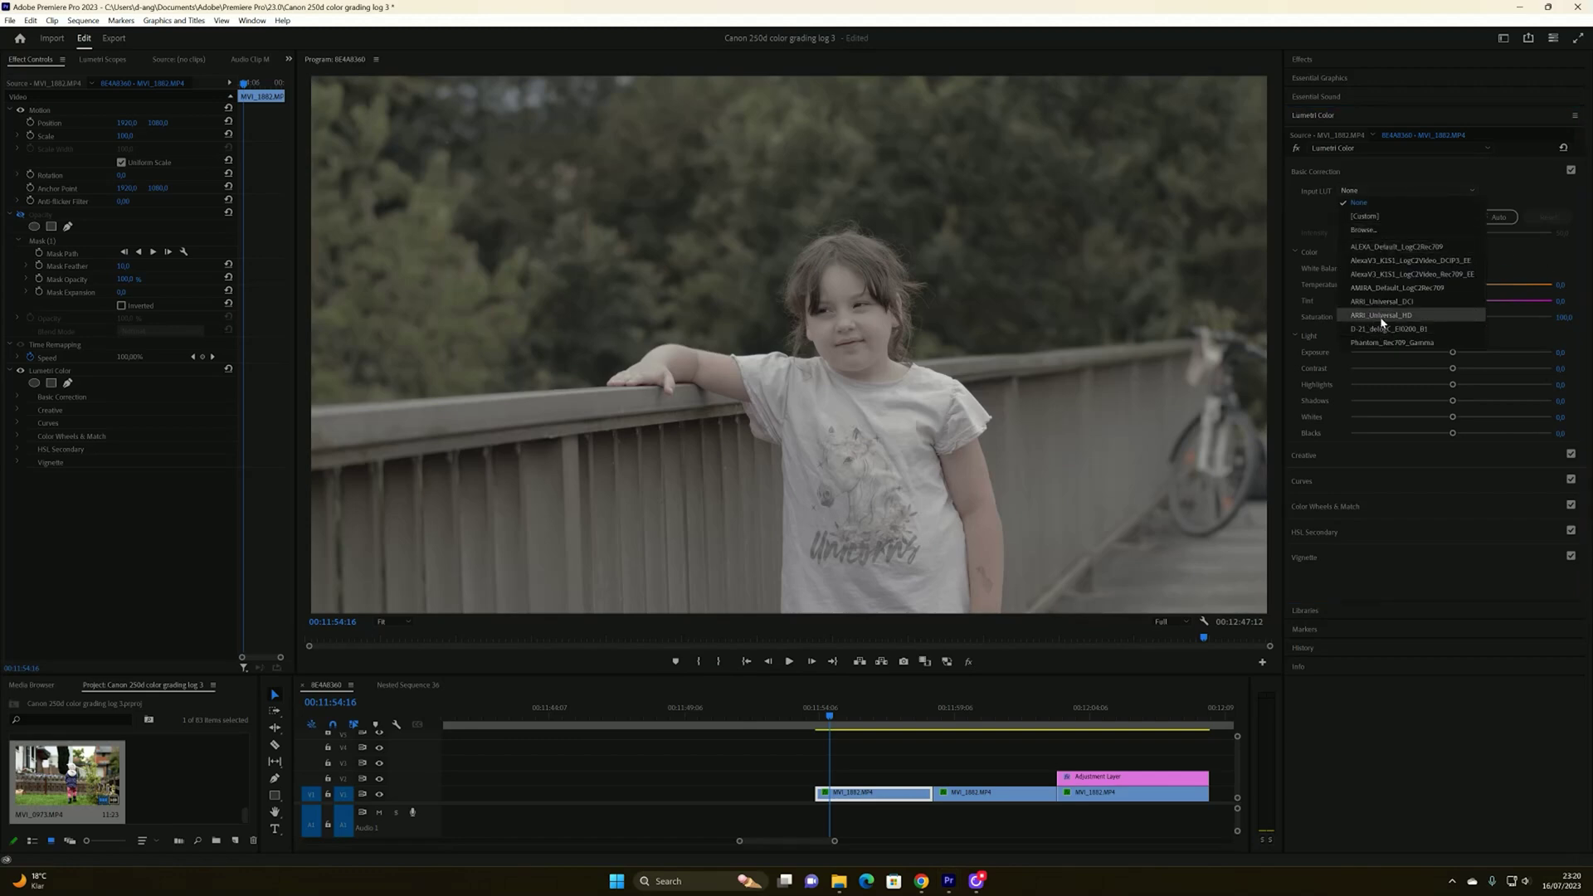
click(1404, 320)
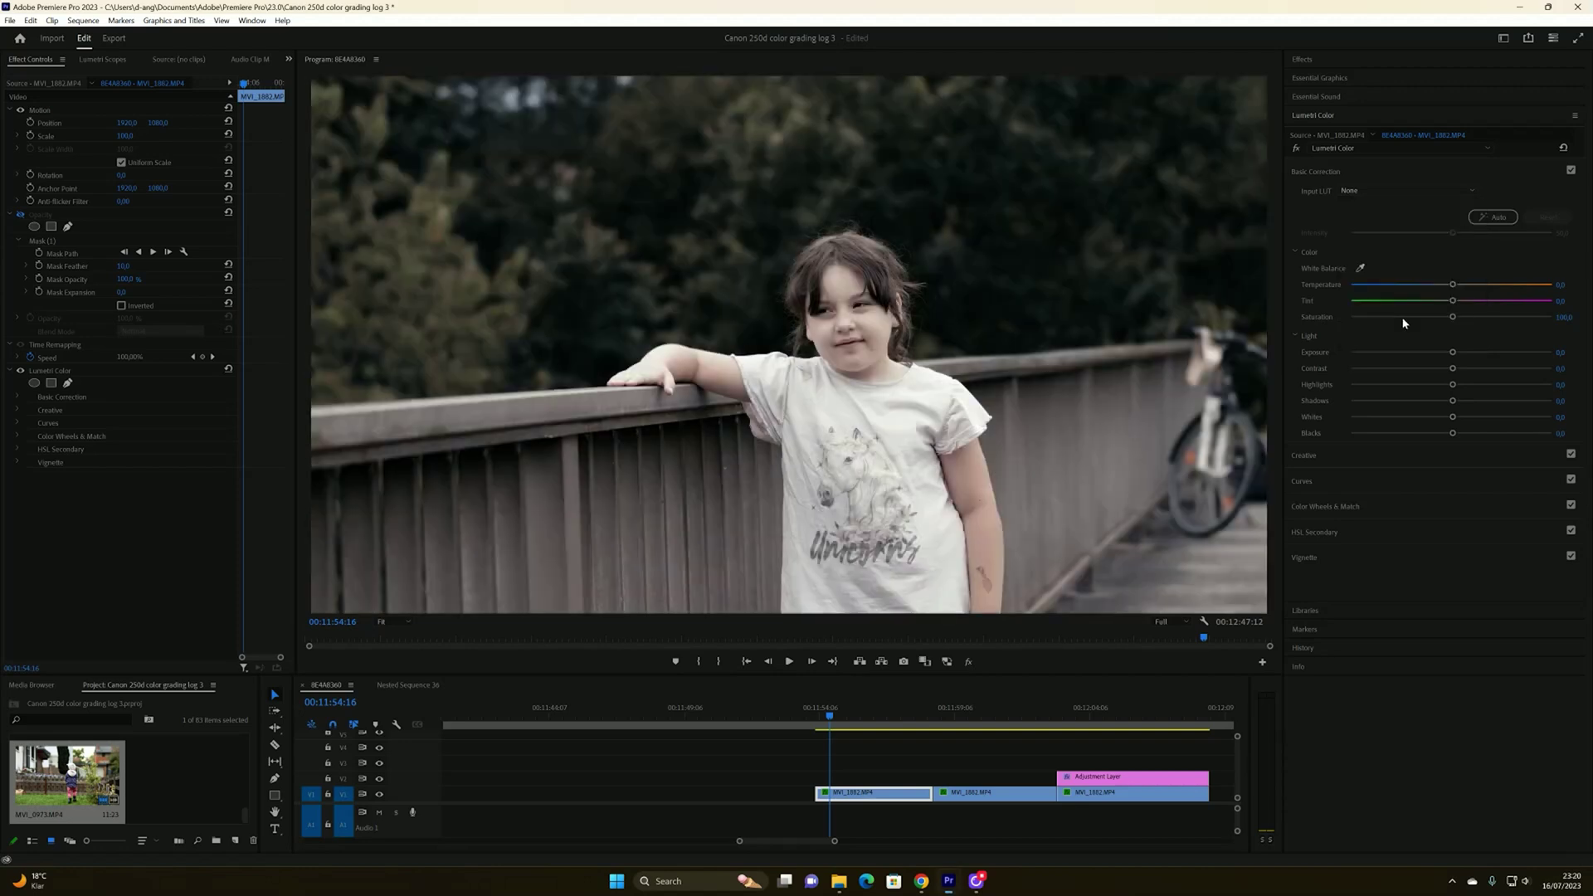
drag(1452, 317, 1450, 316)
drag(1552, 317, 1454, 319)
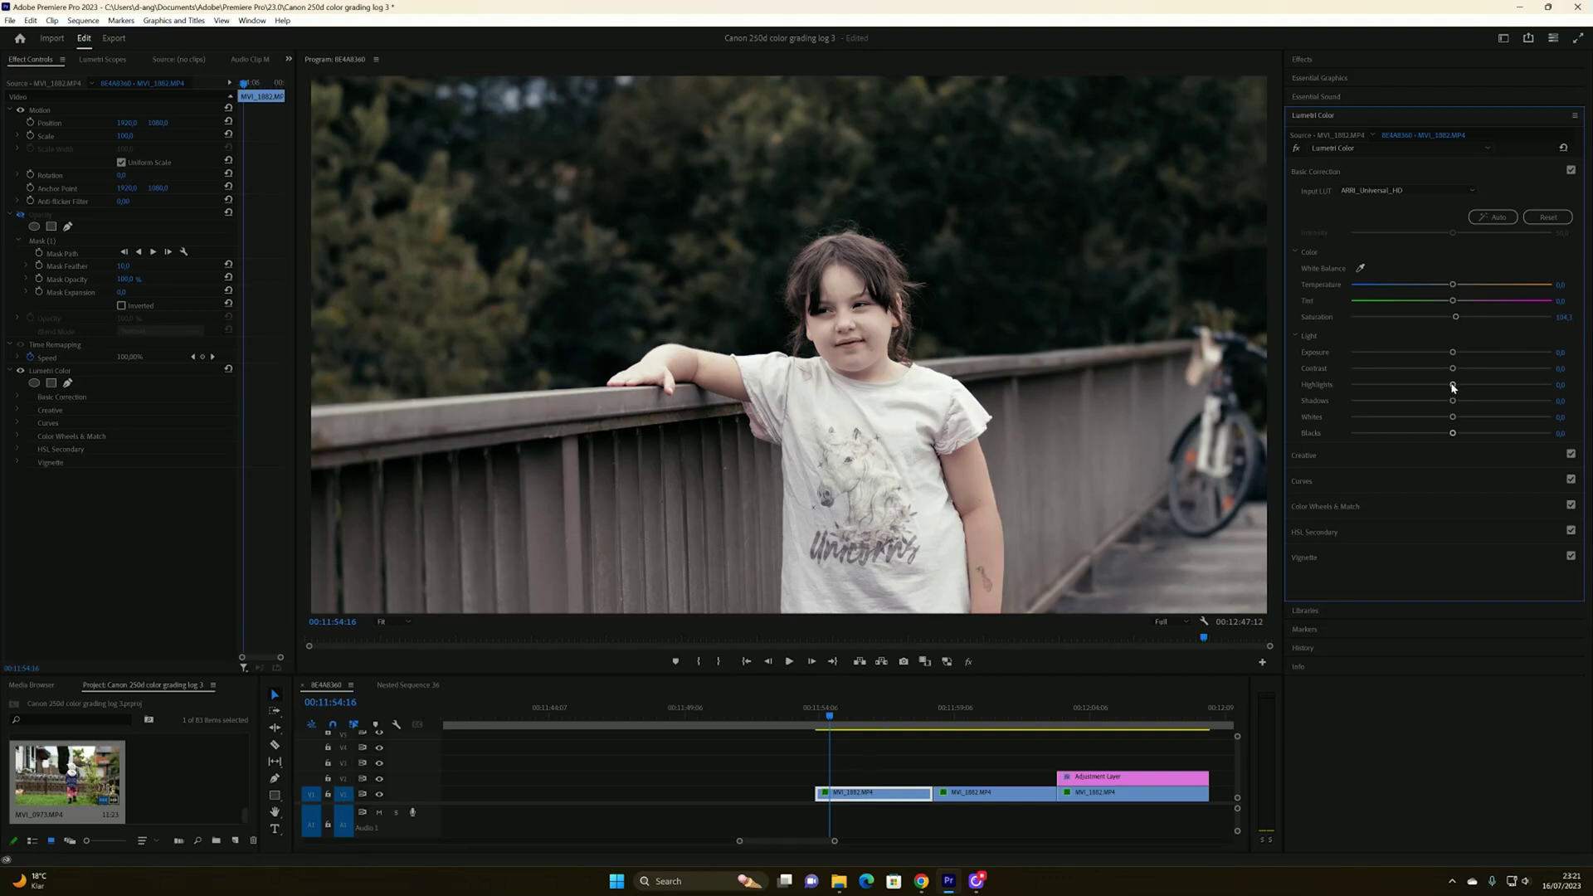
Check another frame of the bridge clip, raise its saturation strongly and lower its highlights slightly
click(857, 728)
drag(857, 727, 853, 728)
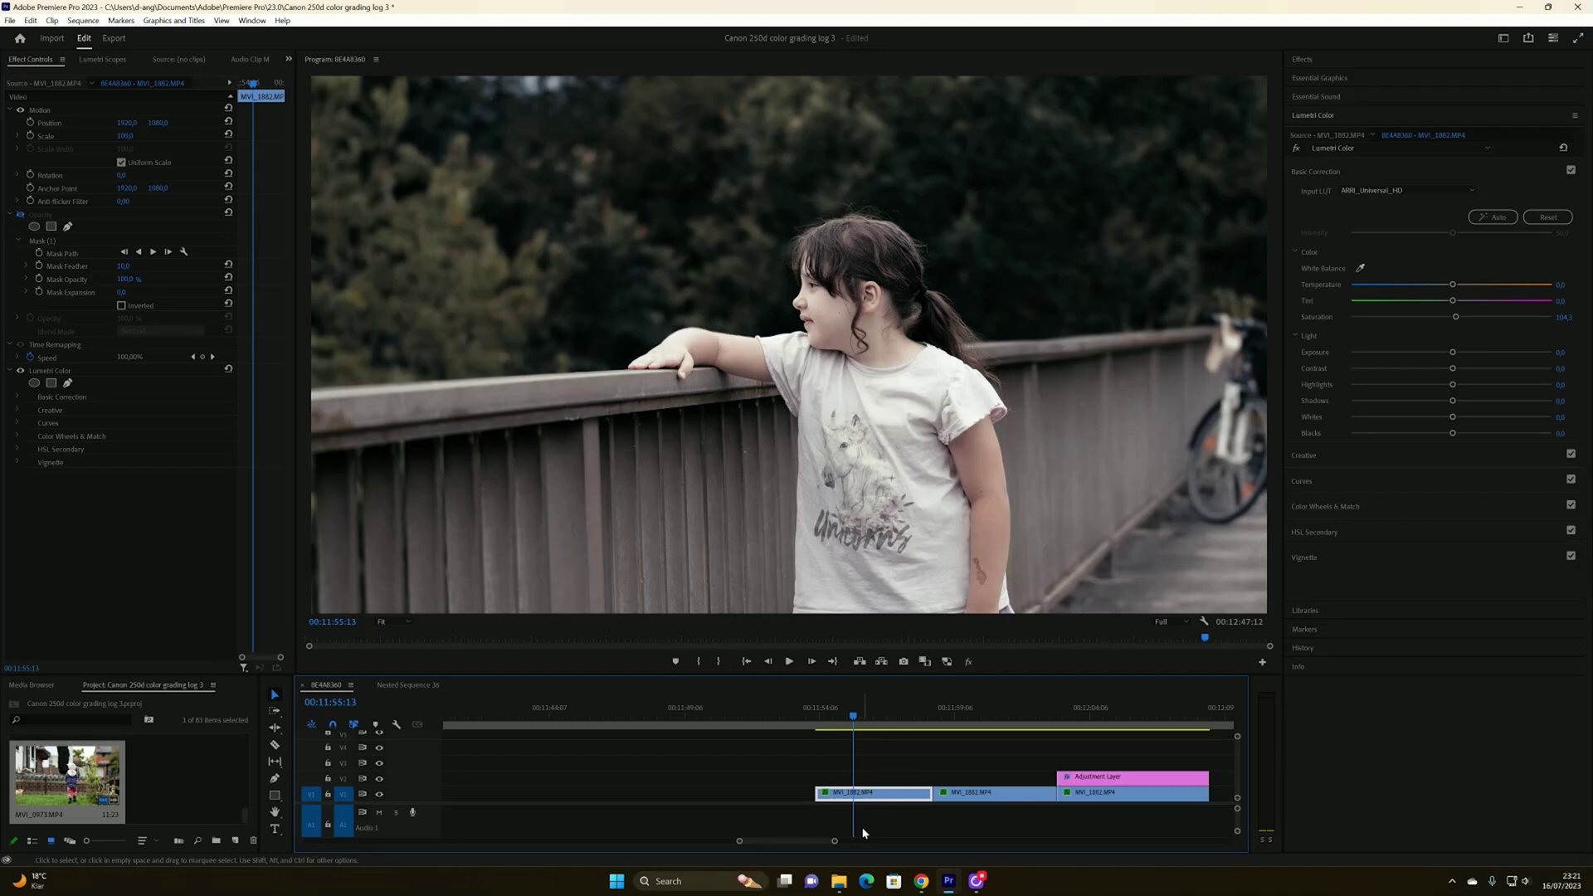
click(1455, 317)
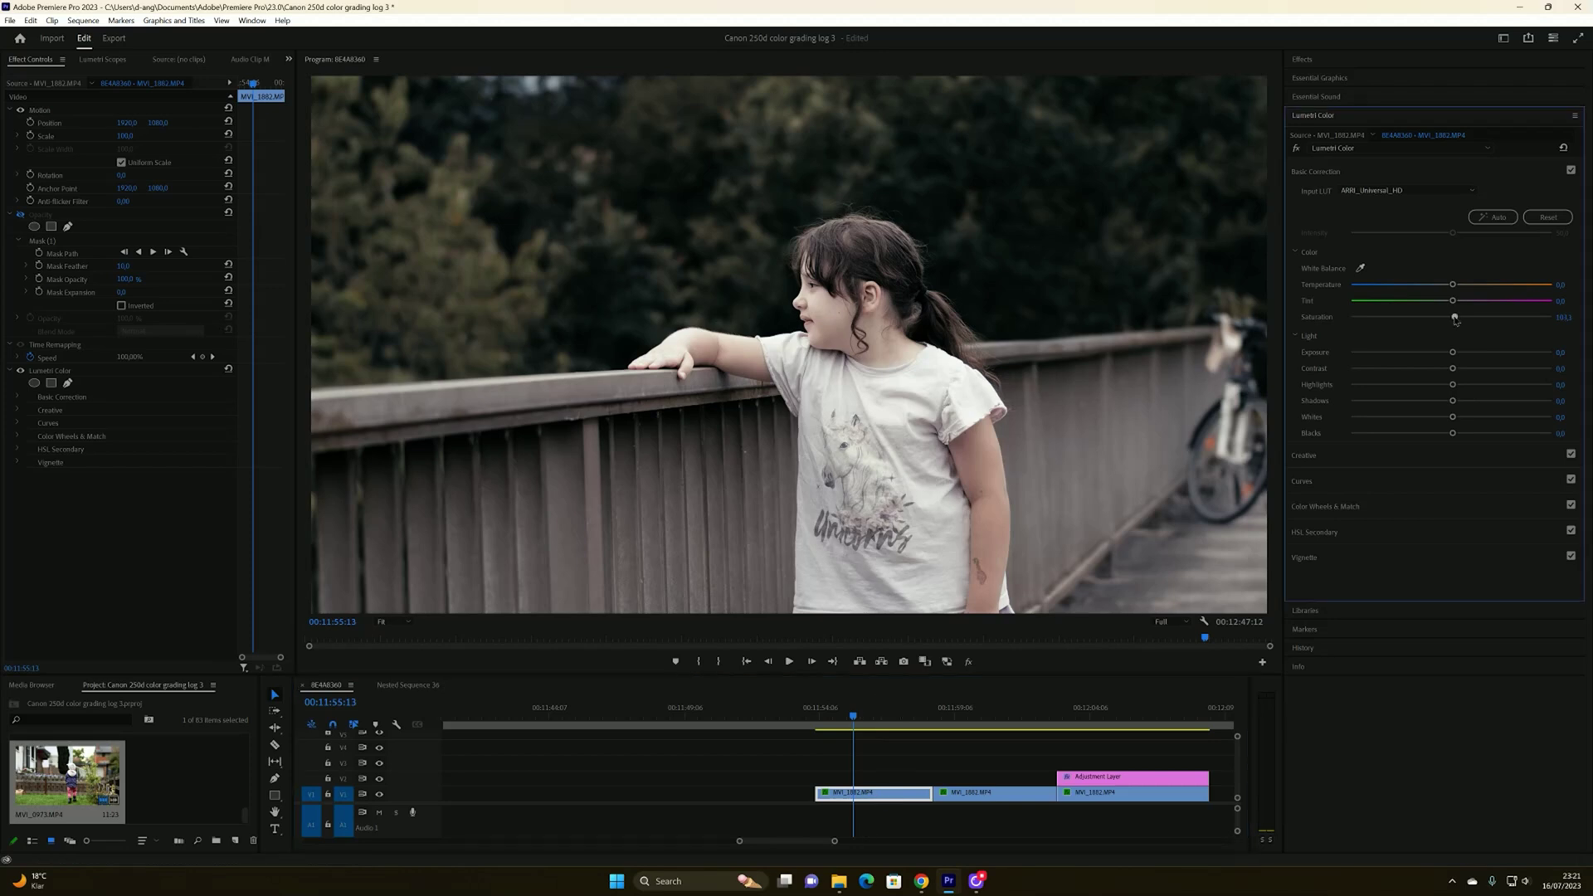
drag(1539, 328, 1520, 324)
drag(1452, 385, 1434, 386)
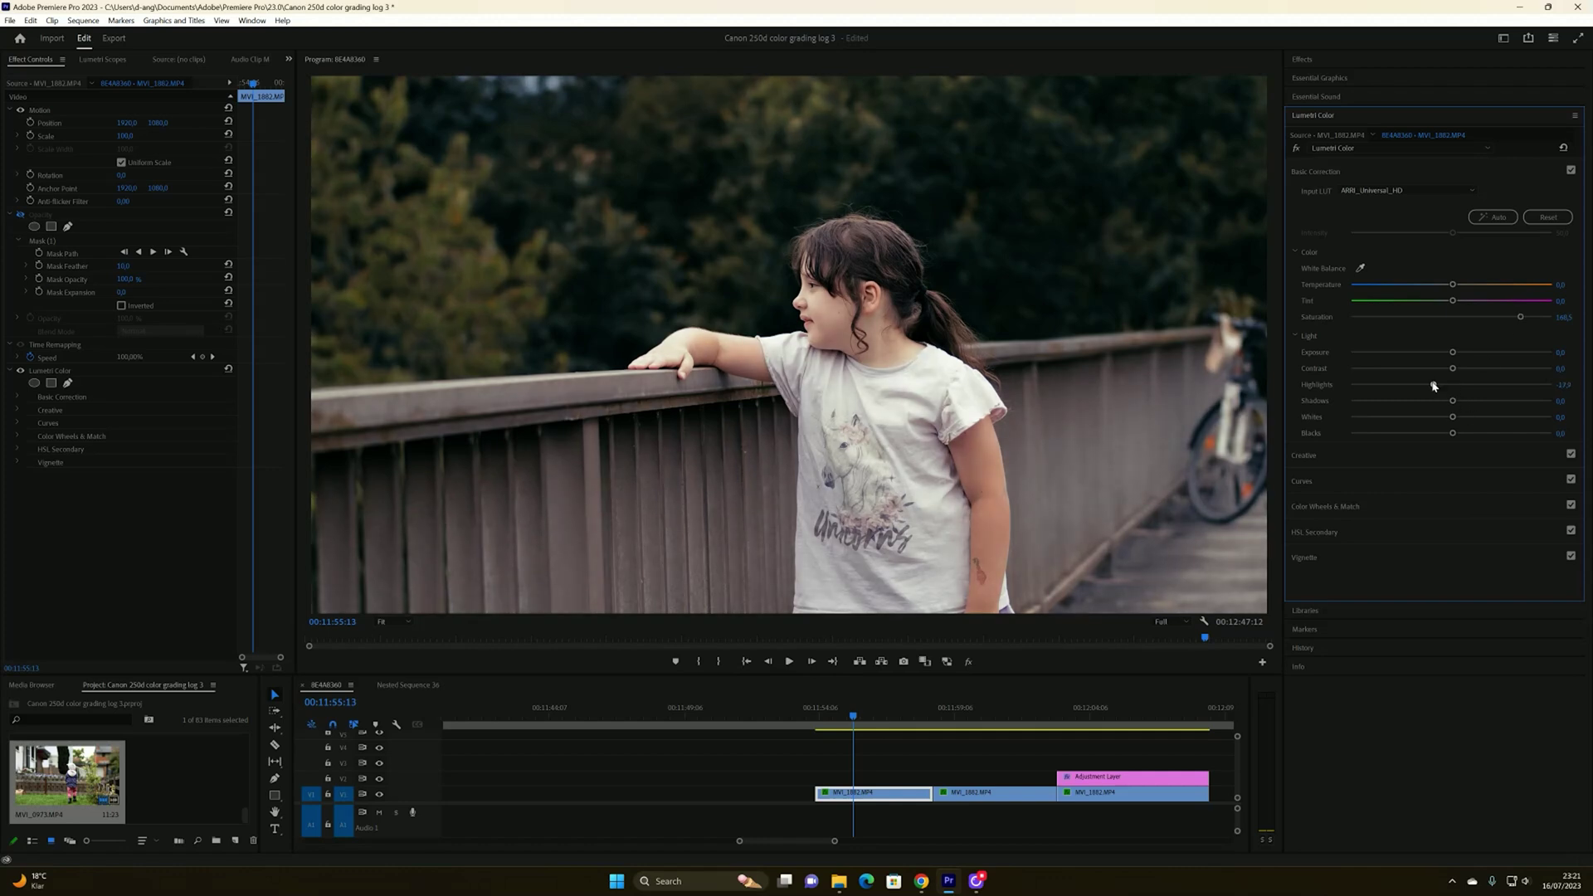
Darken the bridge clip's shadows slightly with the master RGB curve and scrub through the clip to review the grade
click(1316, 480)
drag(1359, 421, 1358, 415)
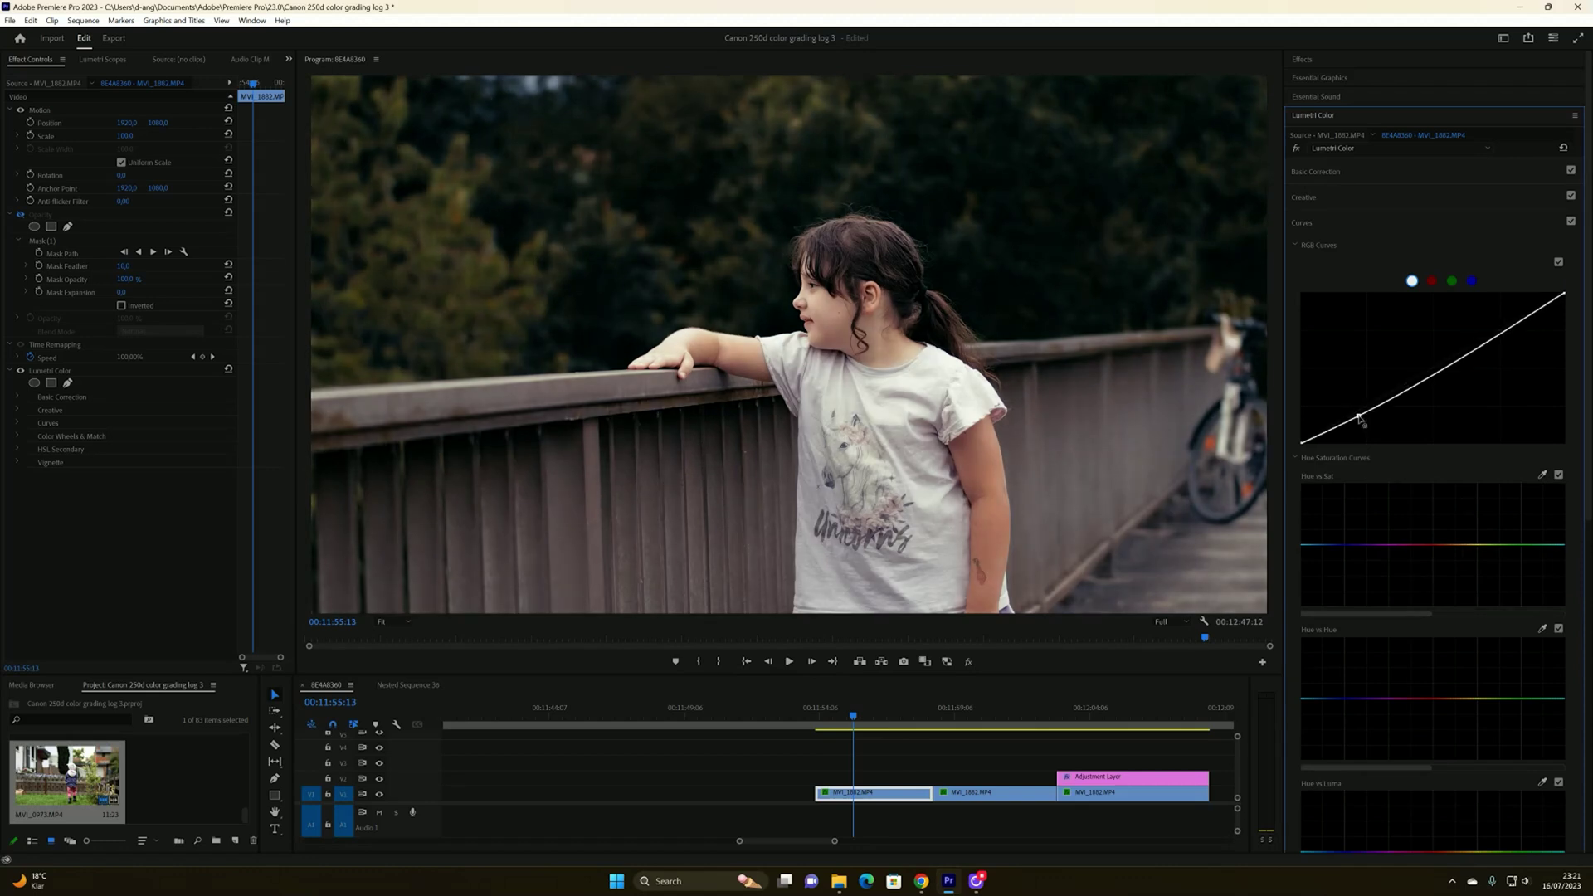
click(1410, 387)
mouse_move(854, 715)
mouse_down()
mouse_move(908, 719)
mouse_move(832, 720)
mouse_up()
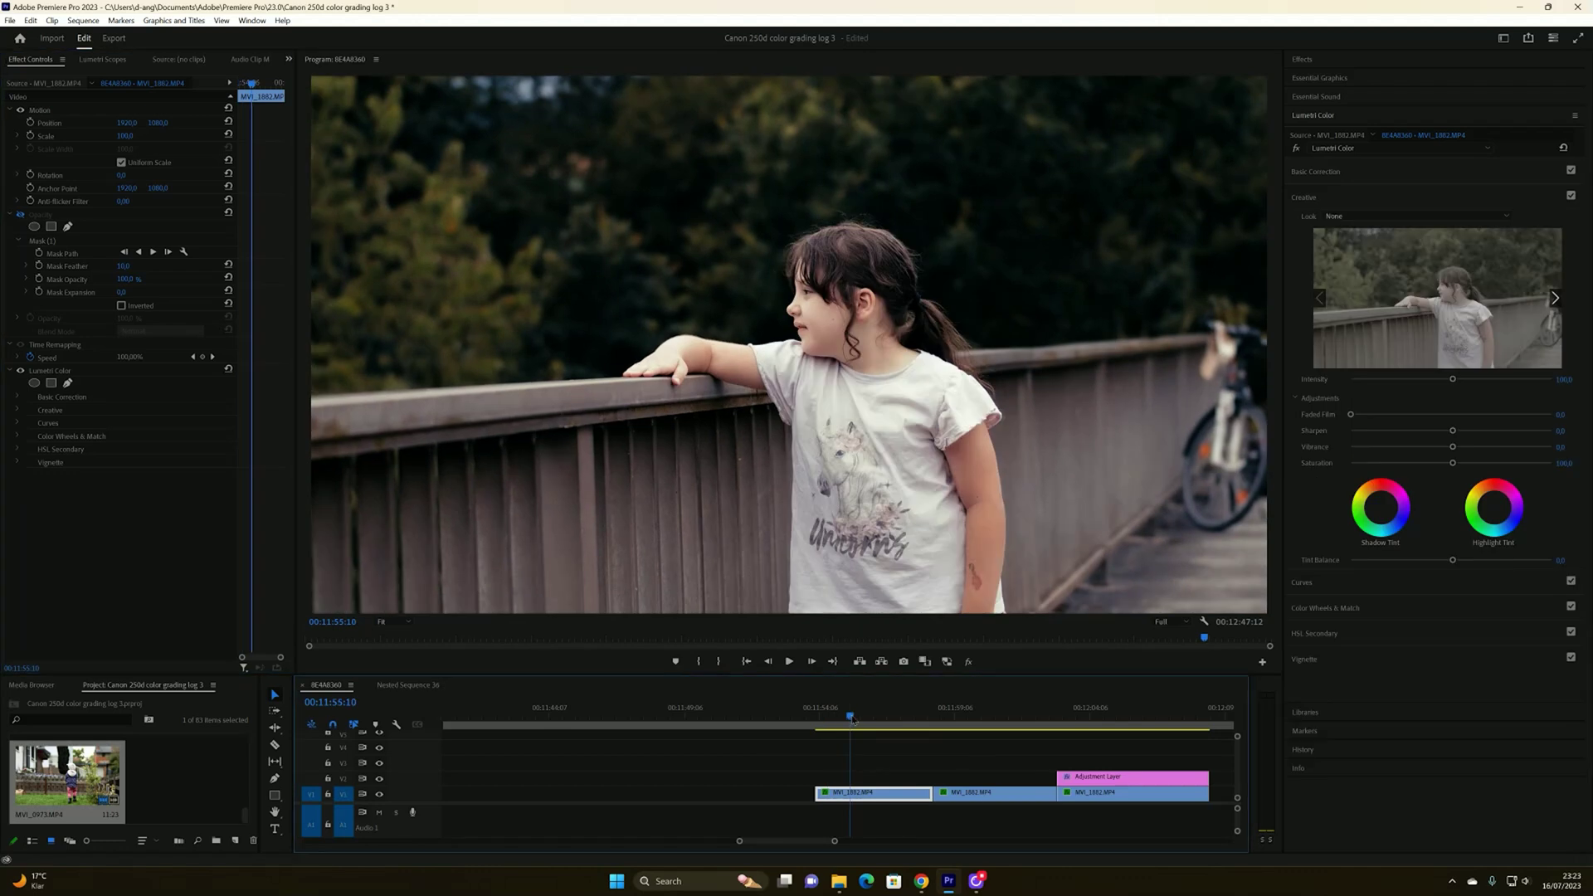
drag(850, 719, 887, 720)
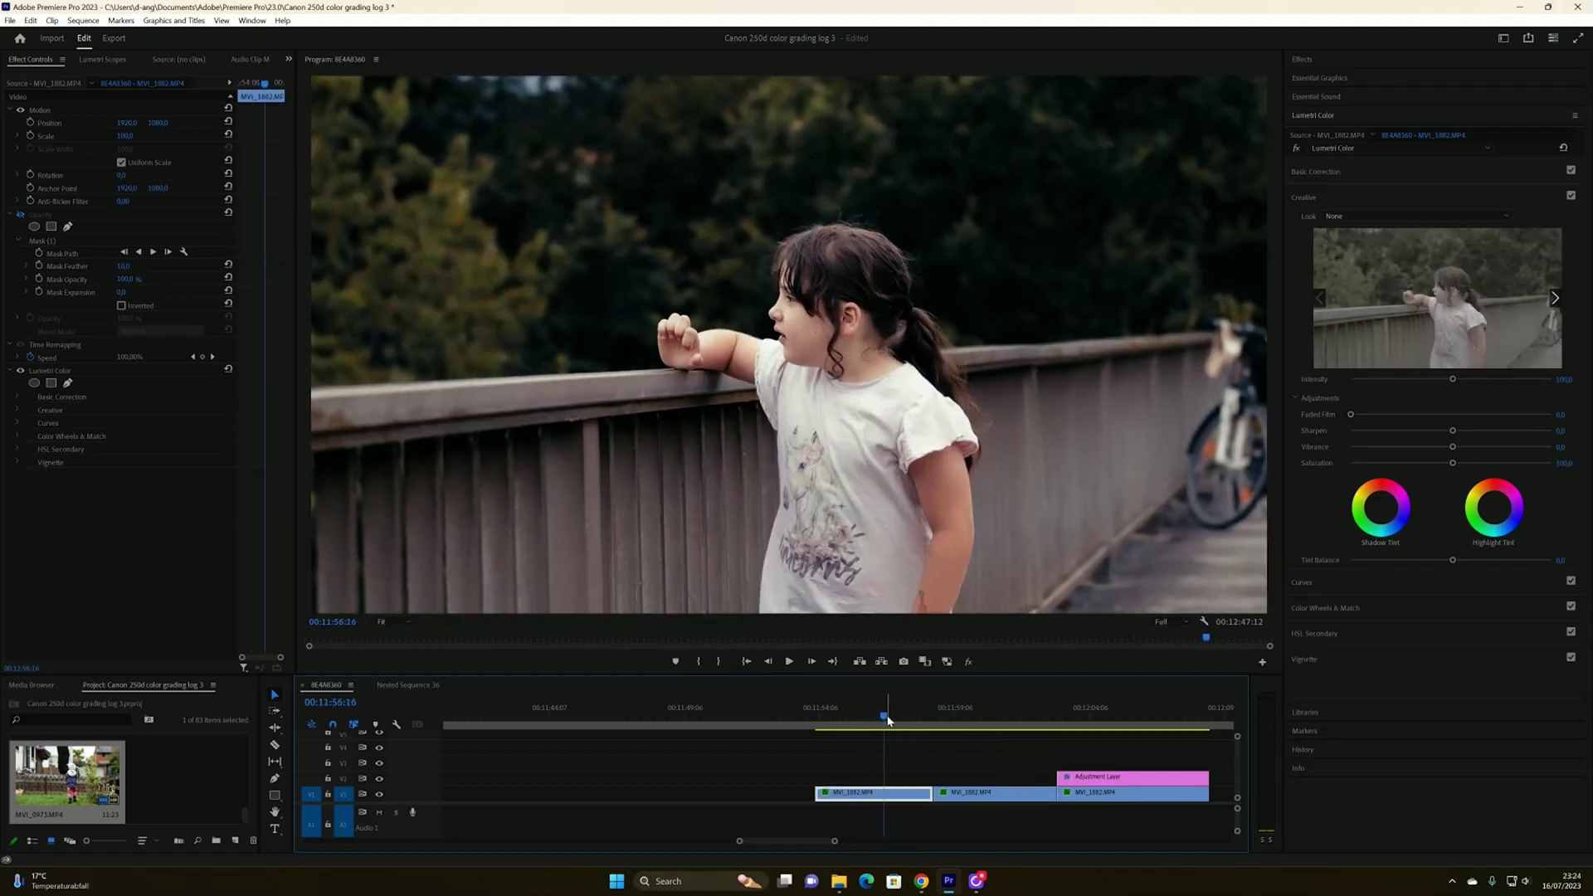